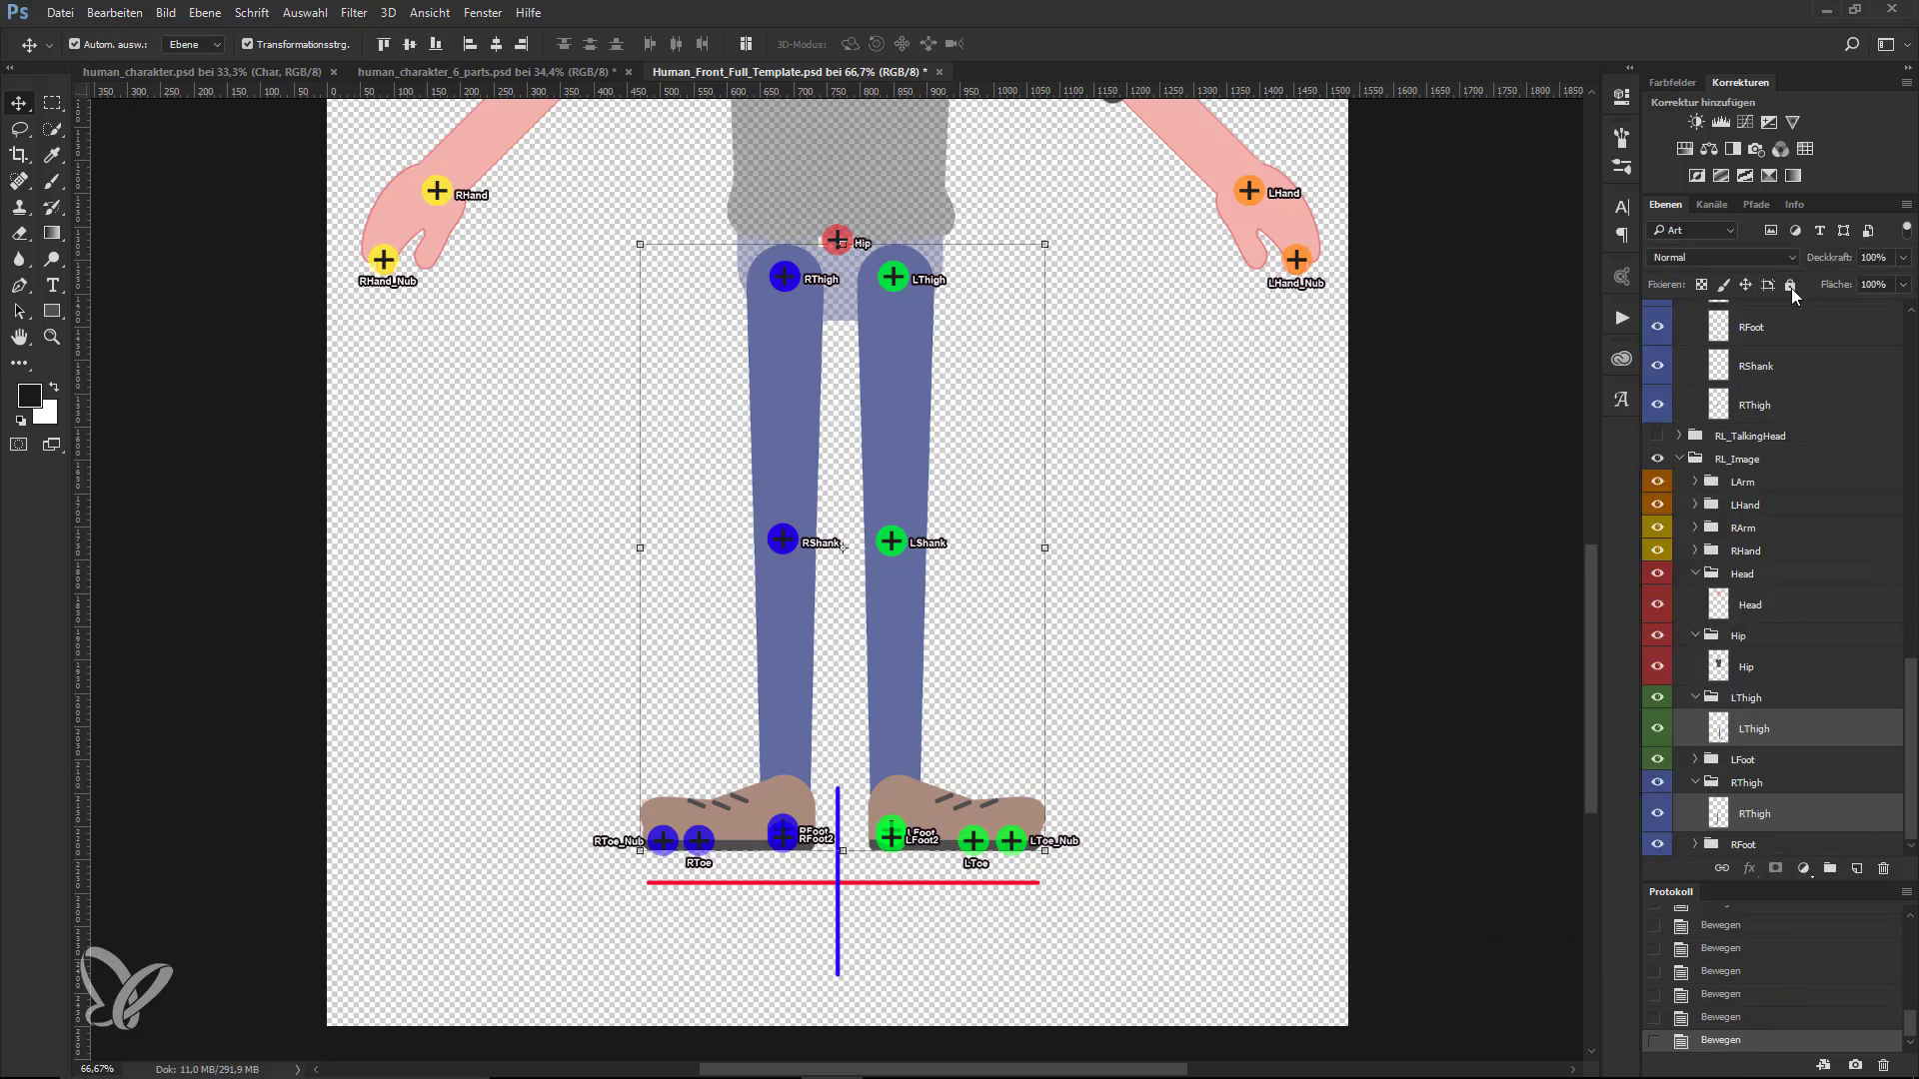
# - Move the foot bone markers slightly upward in the human front template and save the file under a new name
pyautogui.moveTo(997, 985); pyautogui.dragTo(620, 789)
pyautogui.moveTo(934, 852); pyautogui.dragTo(935, 822)
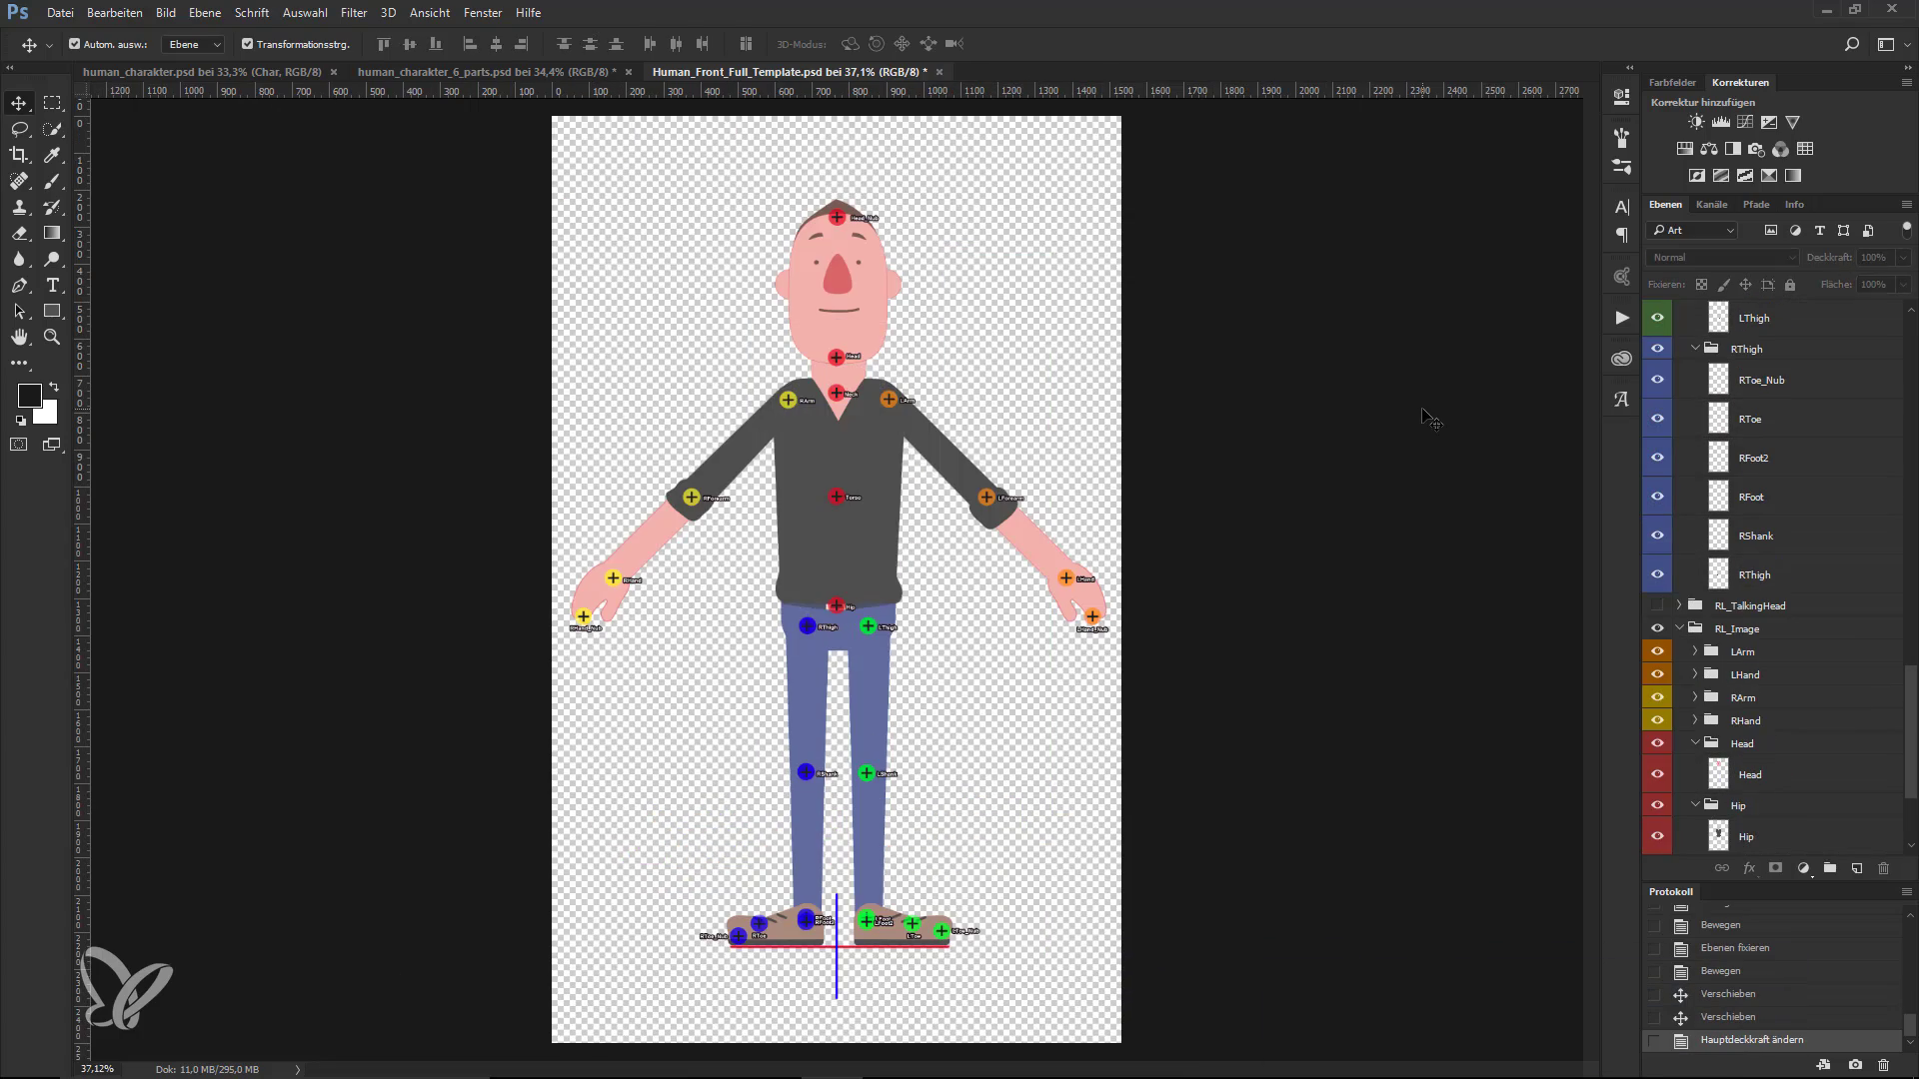
pyautogui.hotkey('ctrl', 'shift', 's')
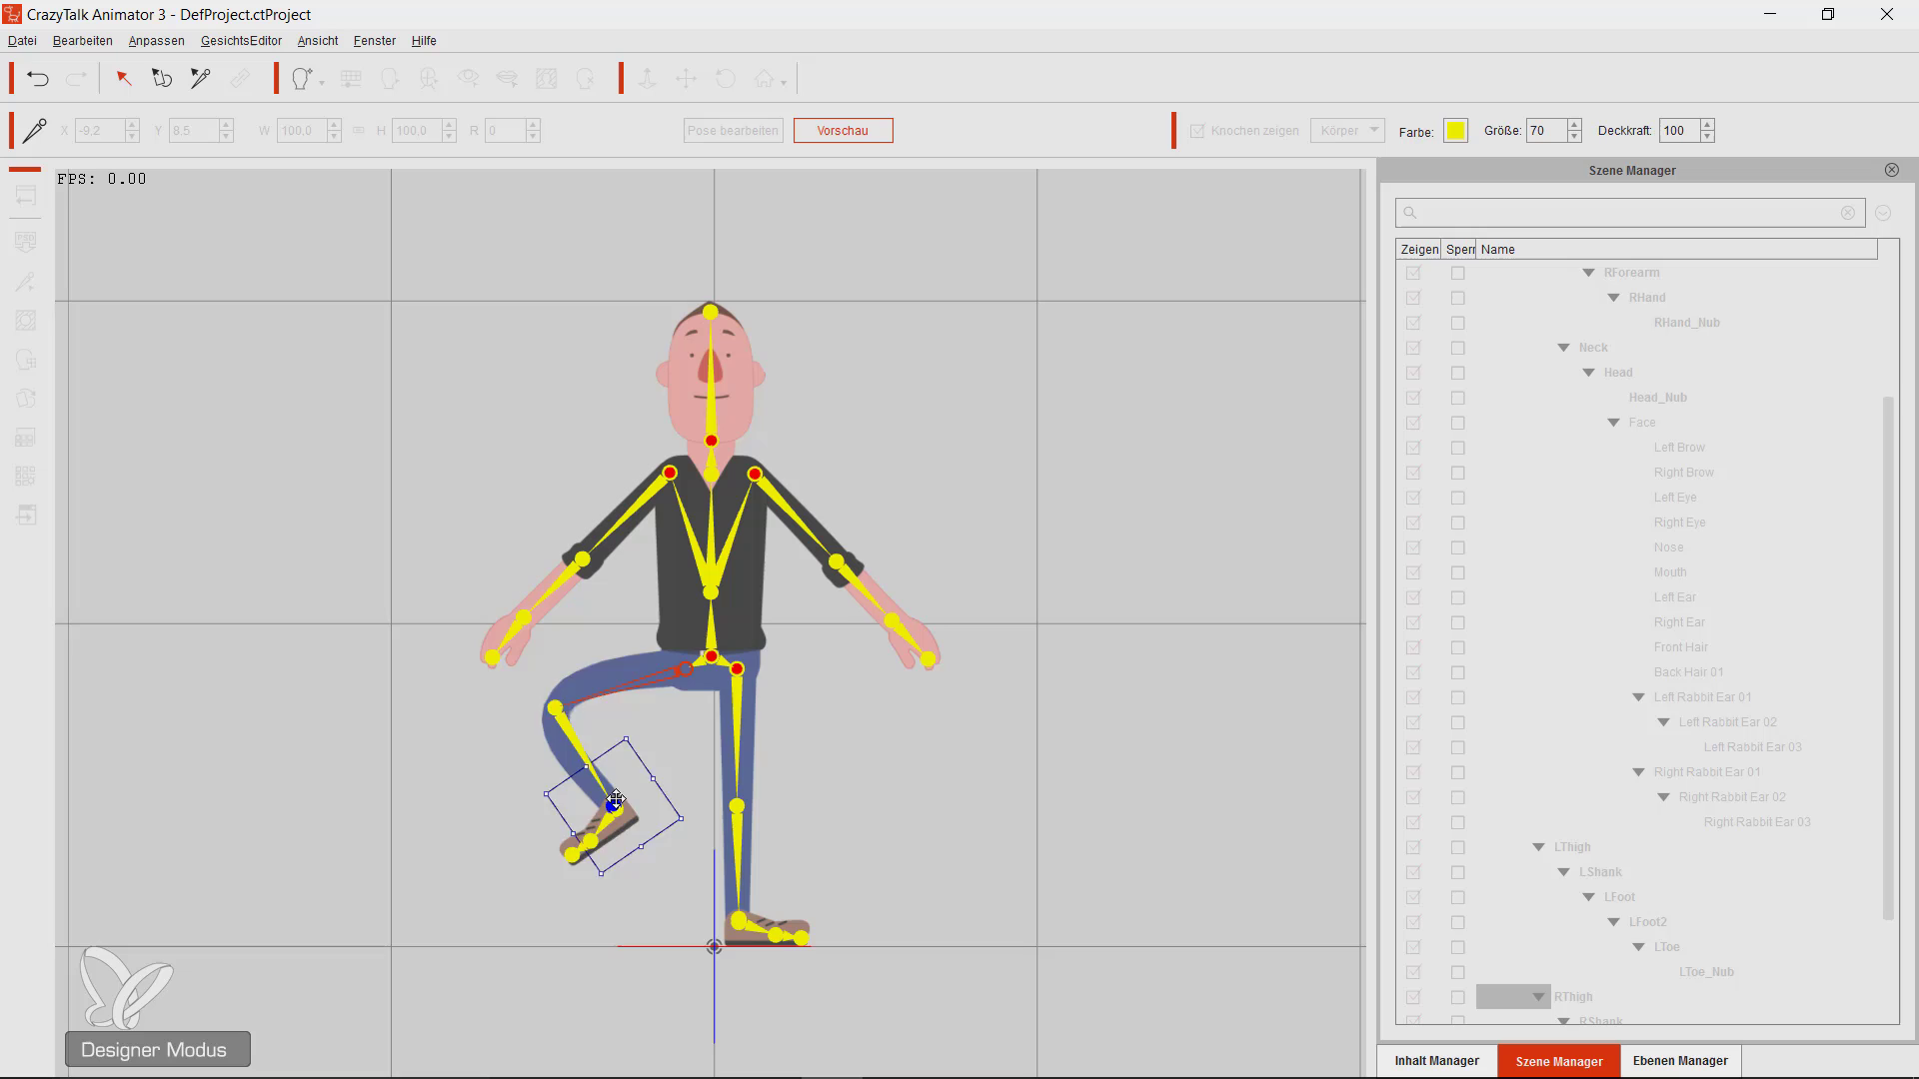
# - Switch to CrazyTalk Animator, test-bend the character's legs in the bone preview and return to the stage
pyautogui.moveTo(515, 829); pyautogui.dragTo(847, 925)
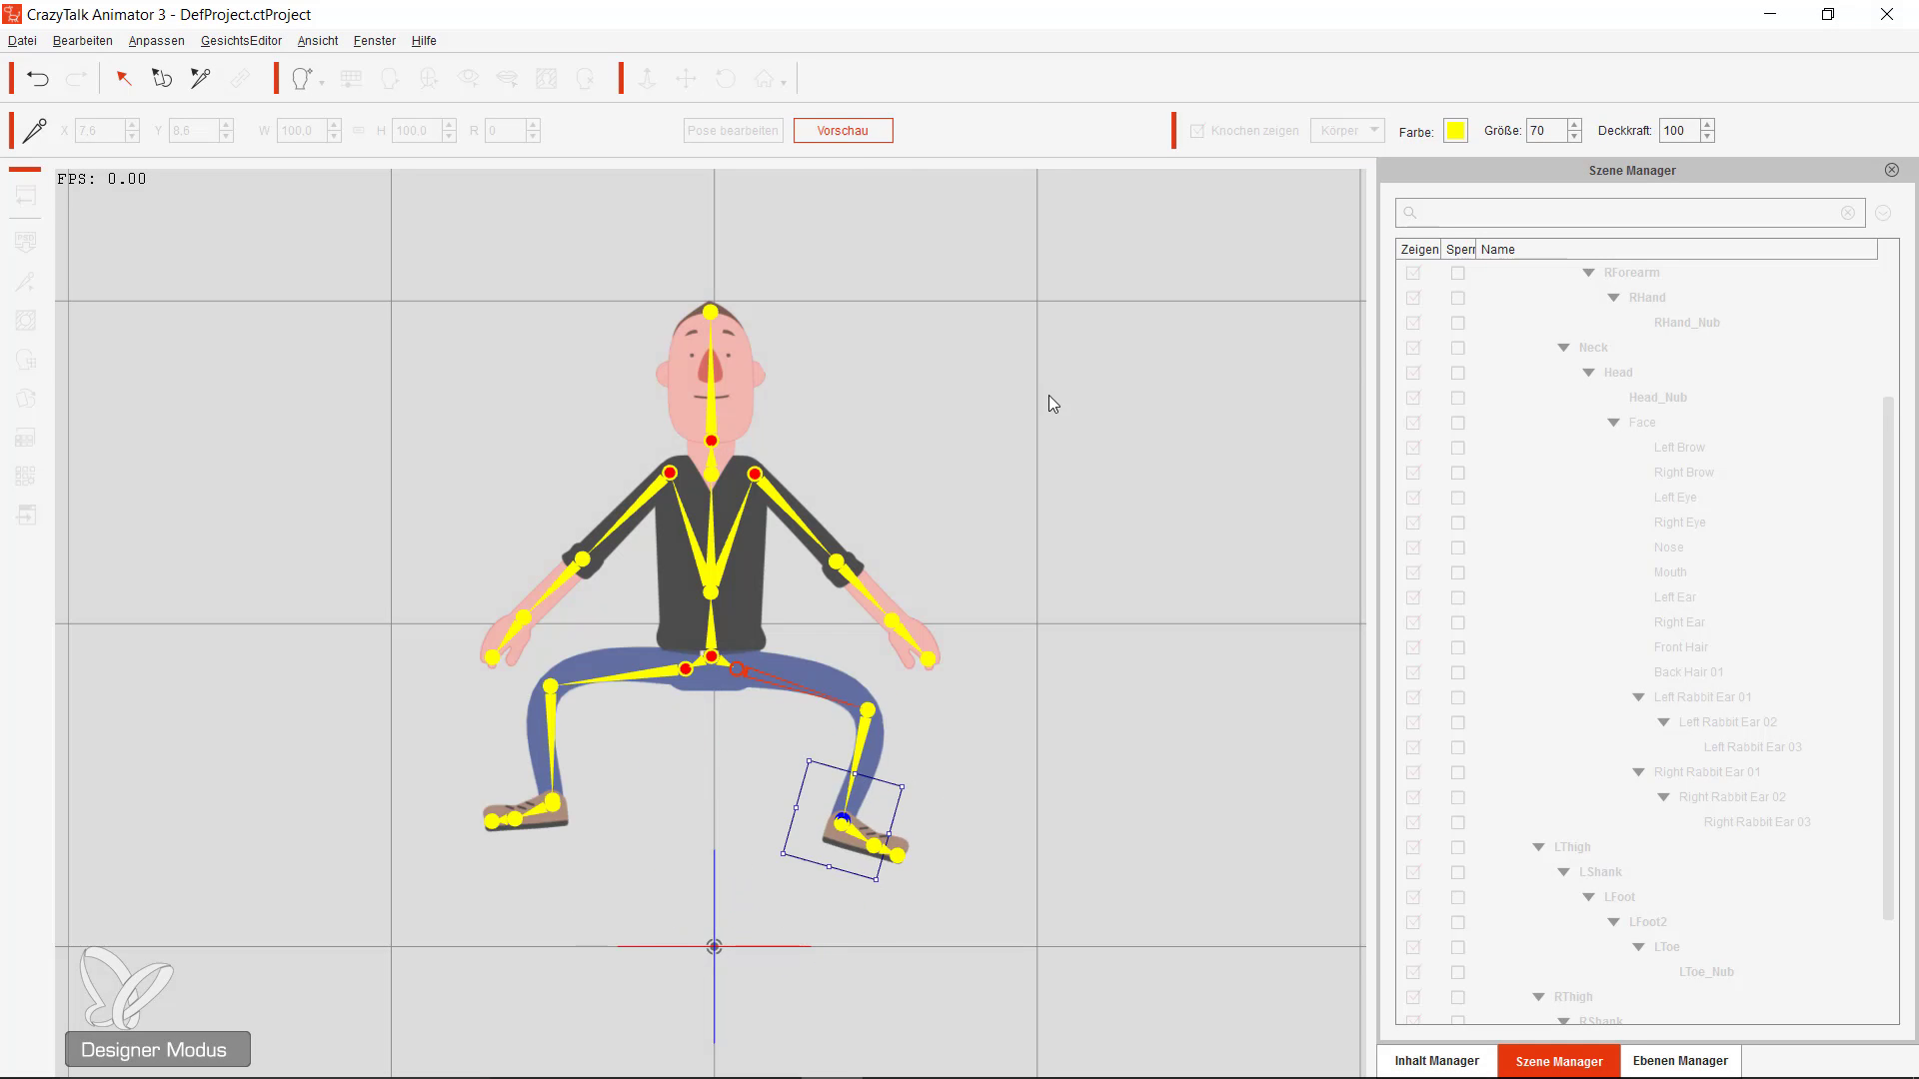
pyautogui.click(26, 195)
# - Apply an Elastic Folks front motion template to the character on the stage and play the animation
pyautogui.click(1438, 1062)
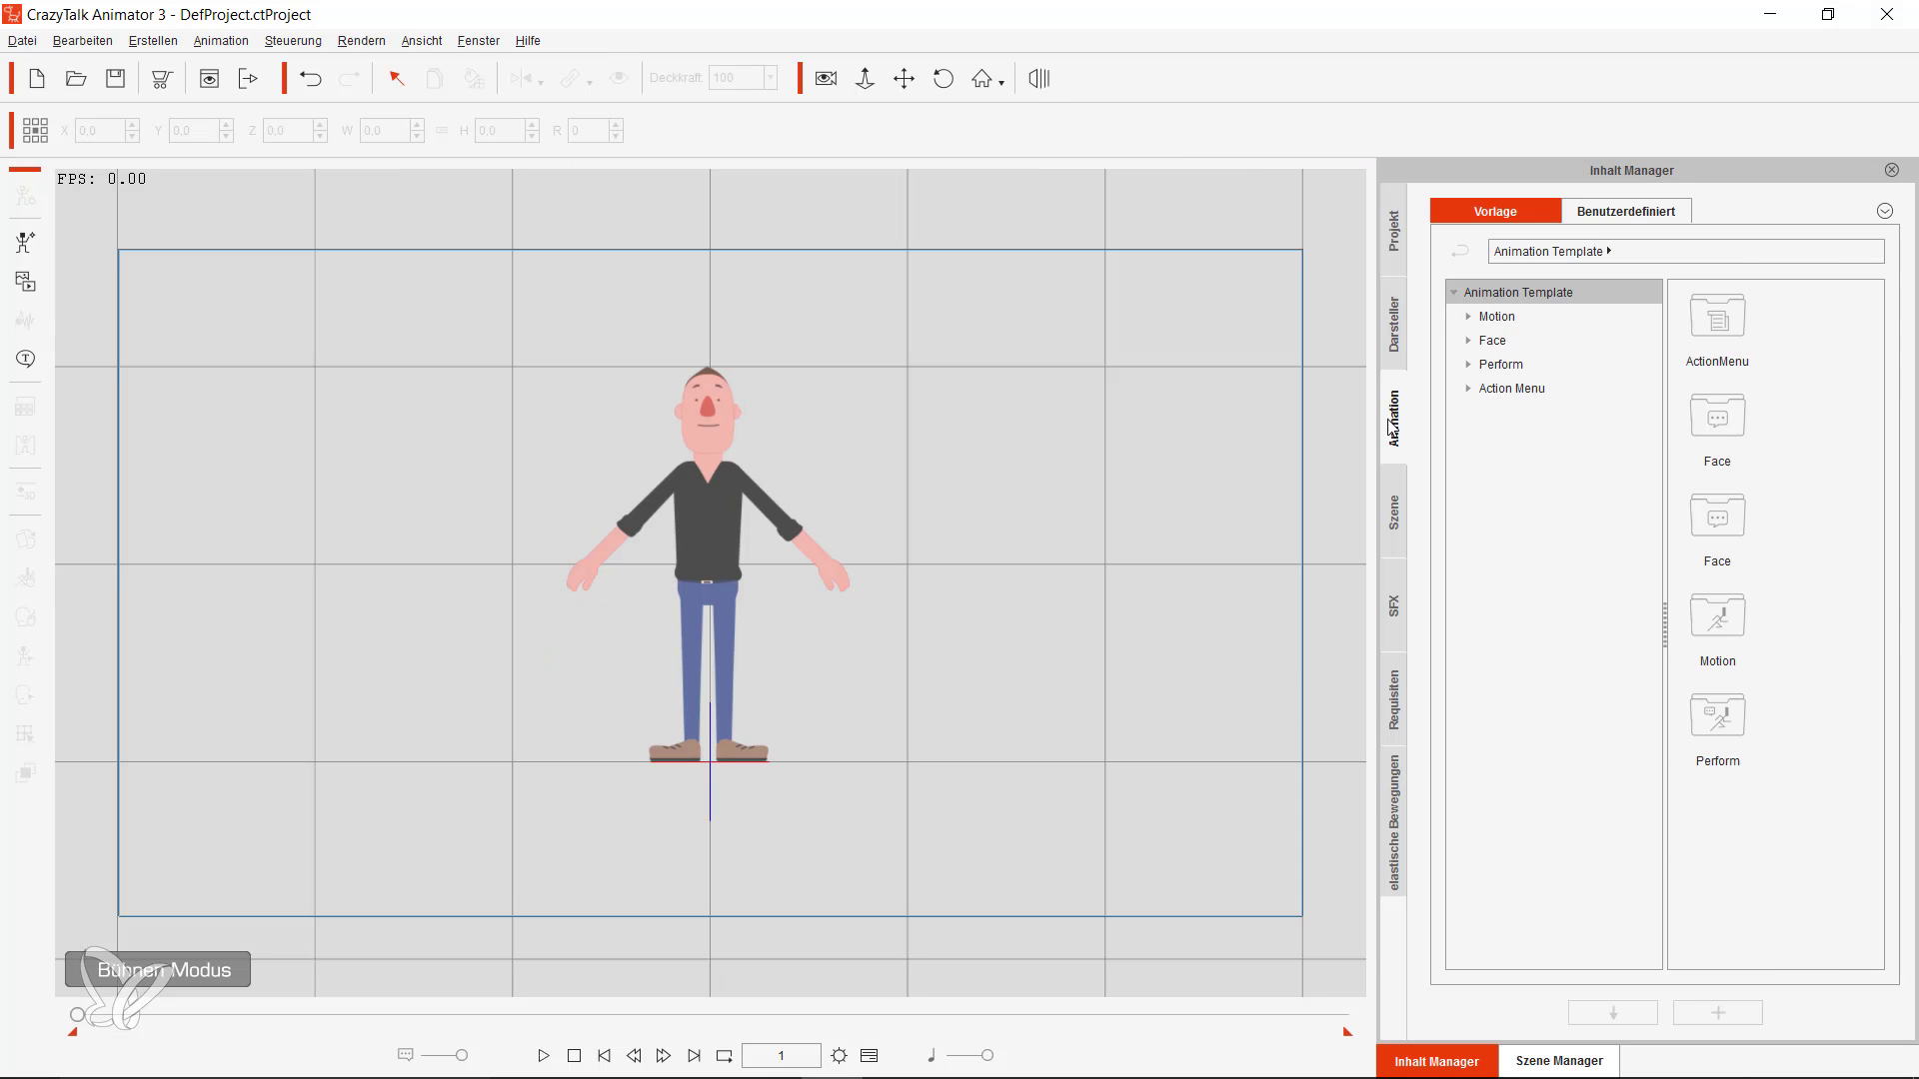
pyautogui.click(1540, 389)
pyautogui.moveTo(1703, 815); pyautogui.dragTo(710, 396)
pyautogui.click(530, 799)
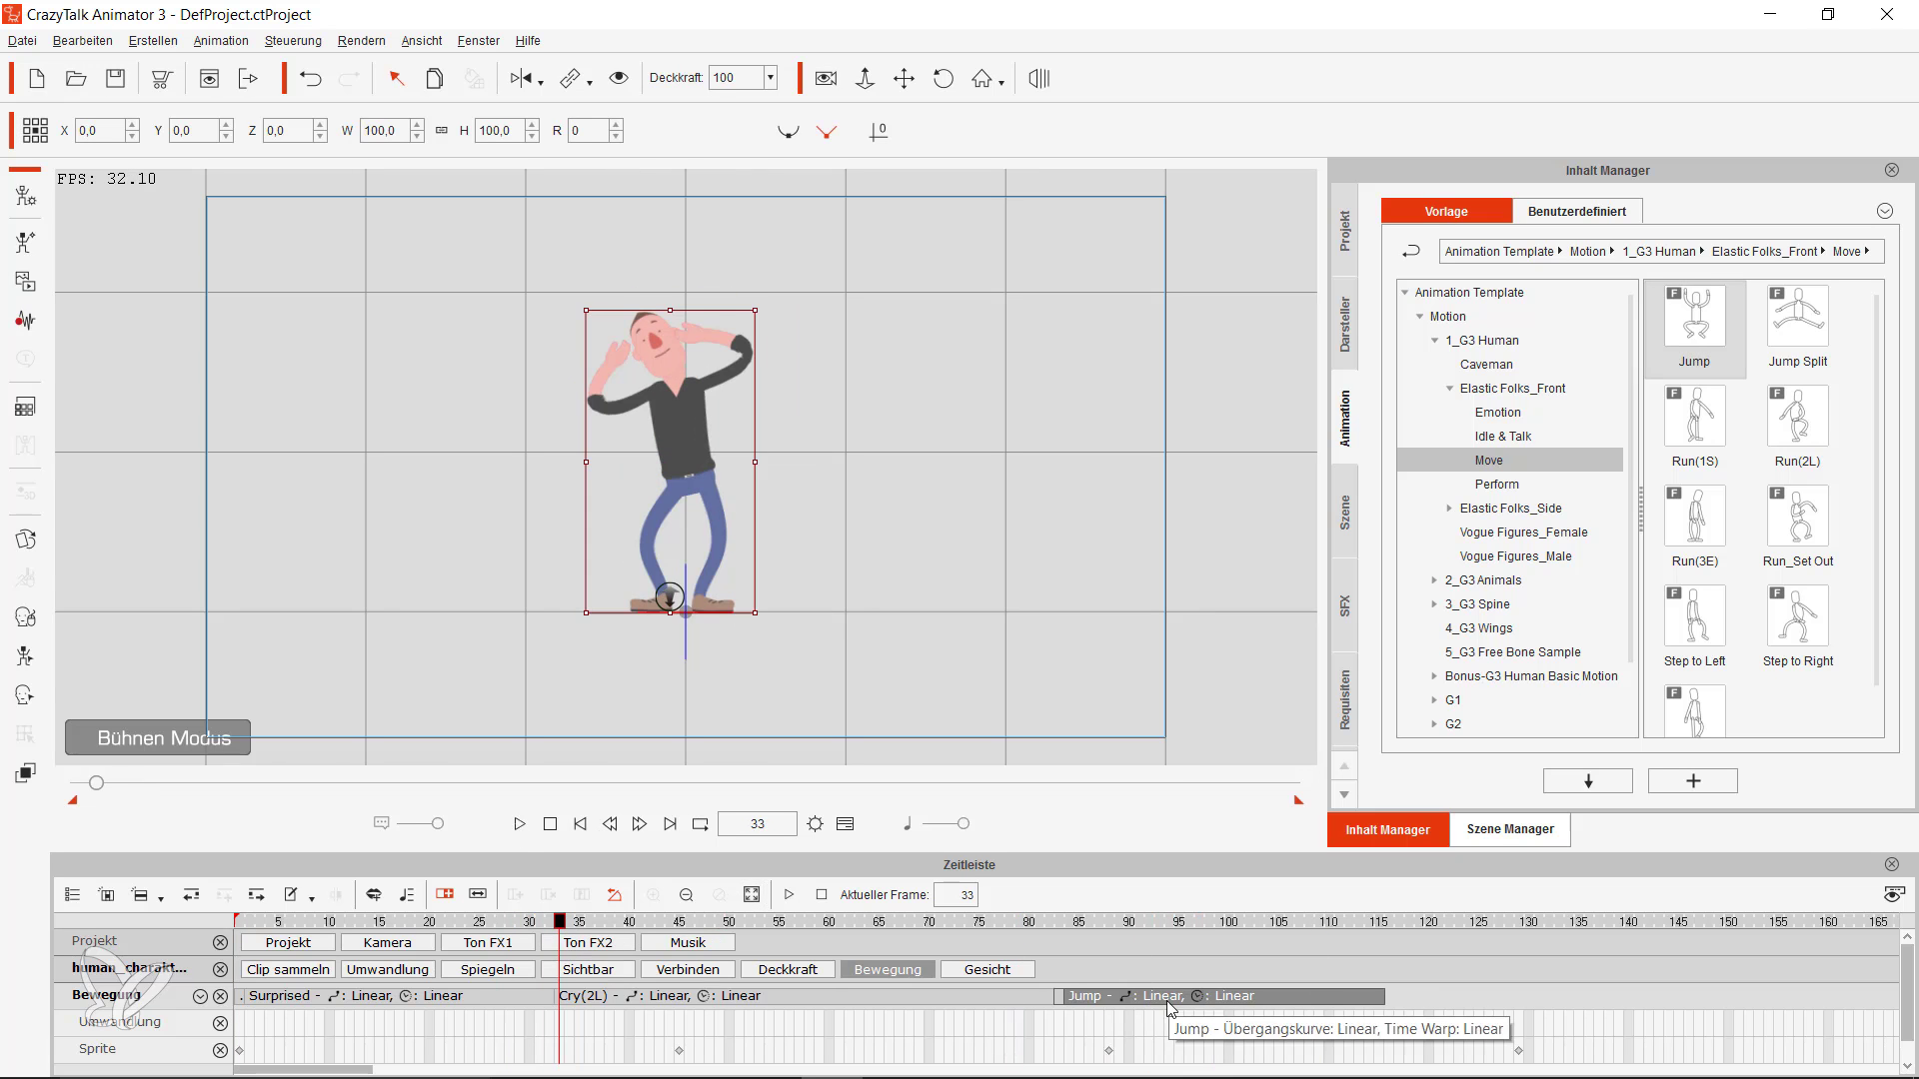
pyautogui.click(600, 996)
pyautogui.press('space')
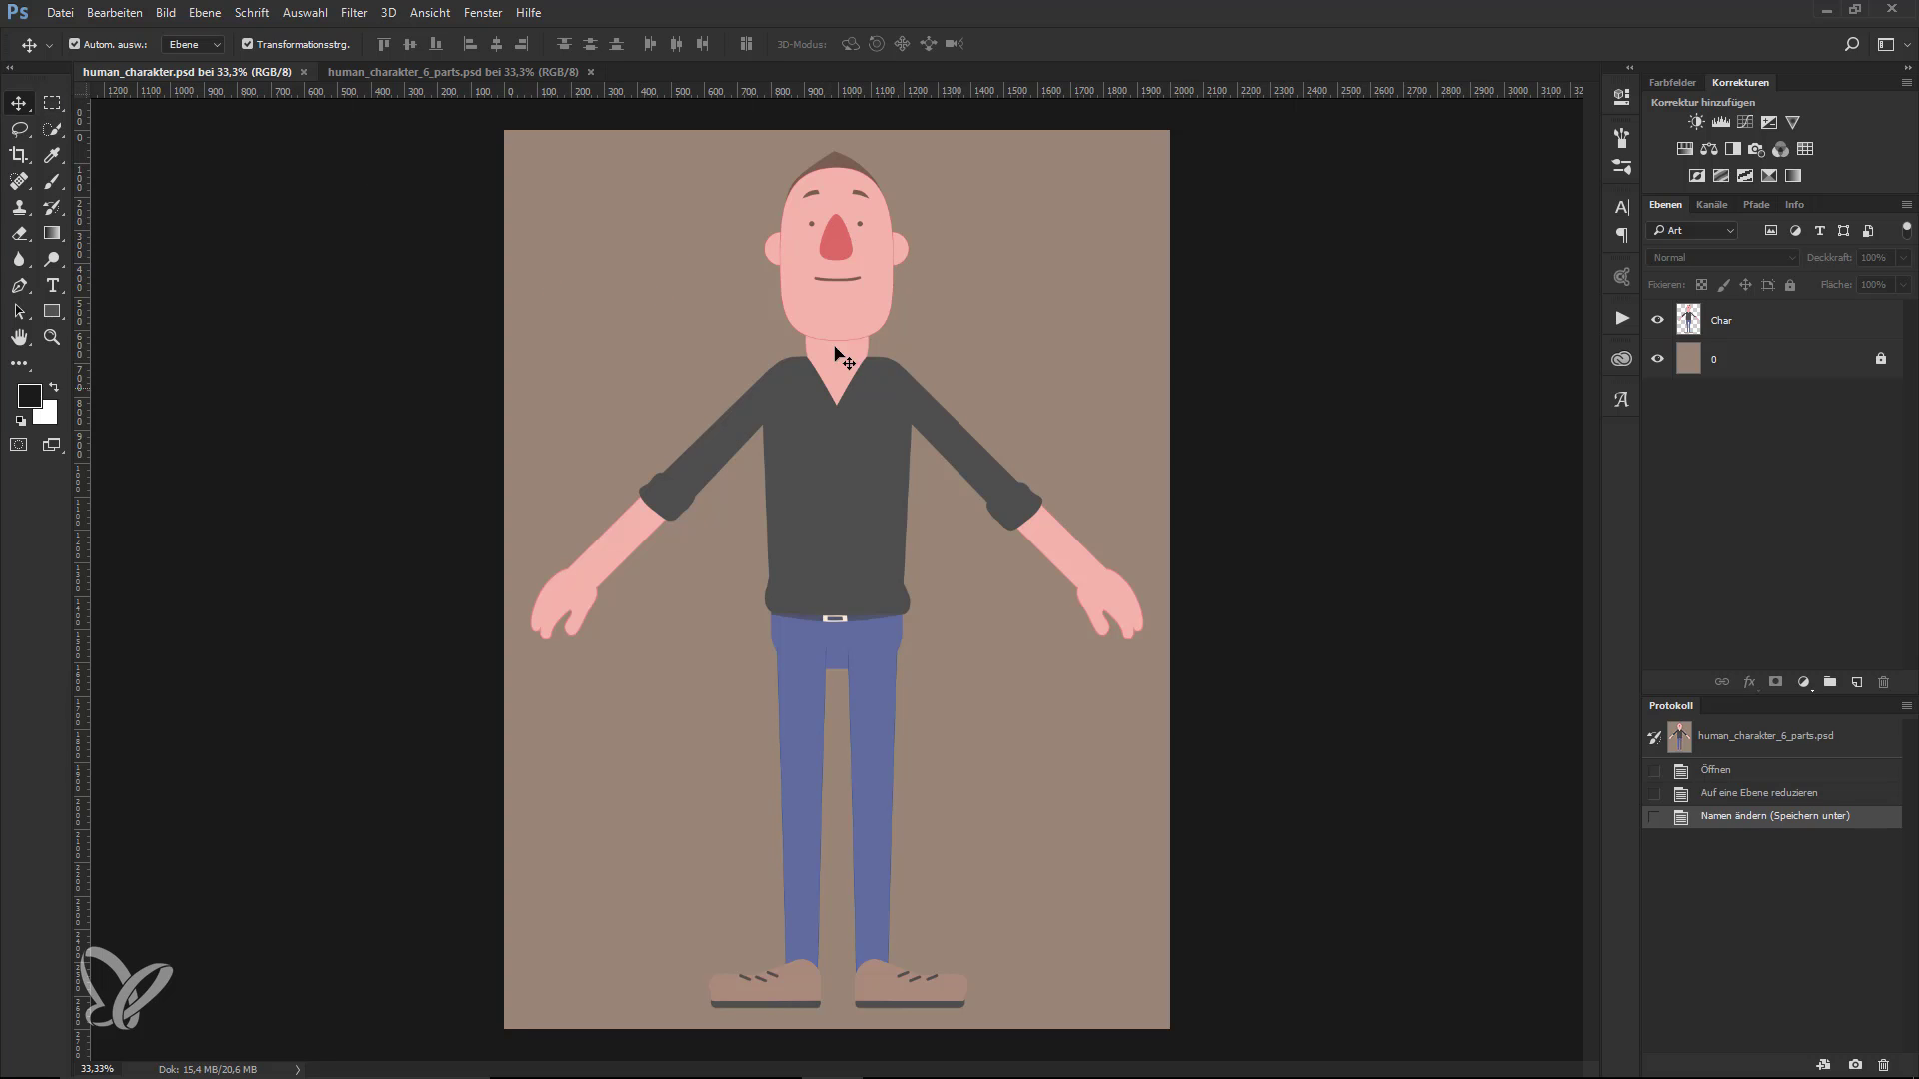
# - In Photoshop's human_charakter.psd, try rotating the single Char layer slightly with Free Transform
pyautogui.click(857, 302)
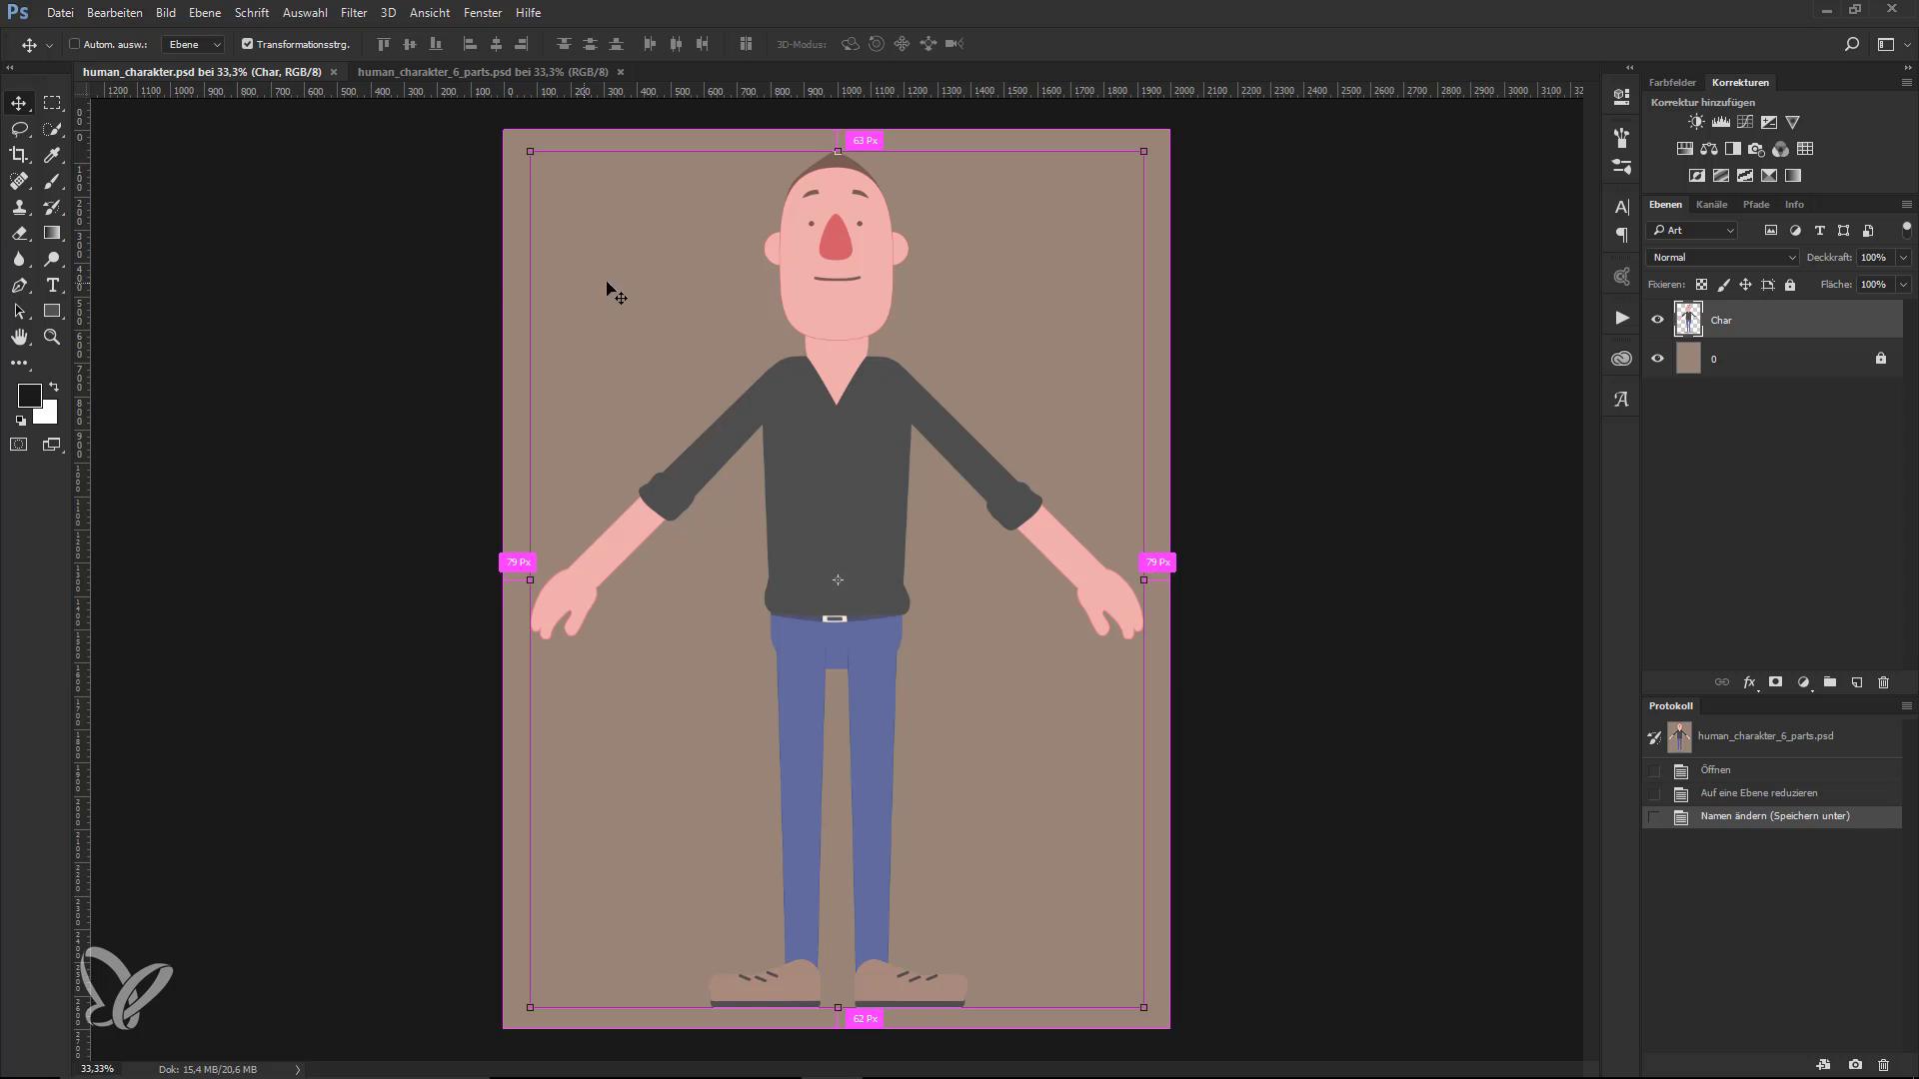
pyautogui.hotkey('ctrl', 't')
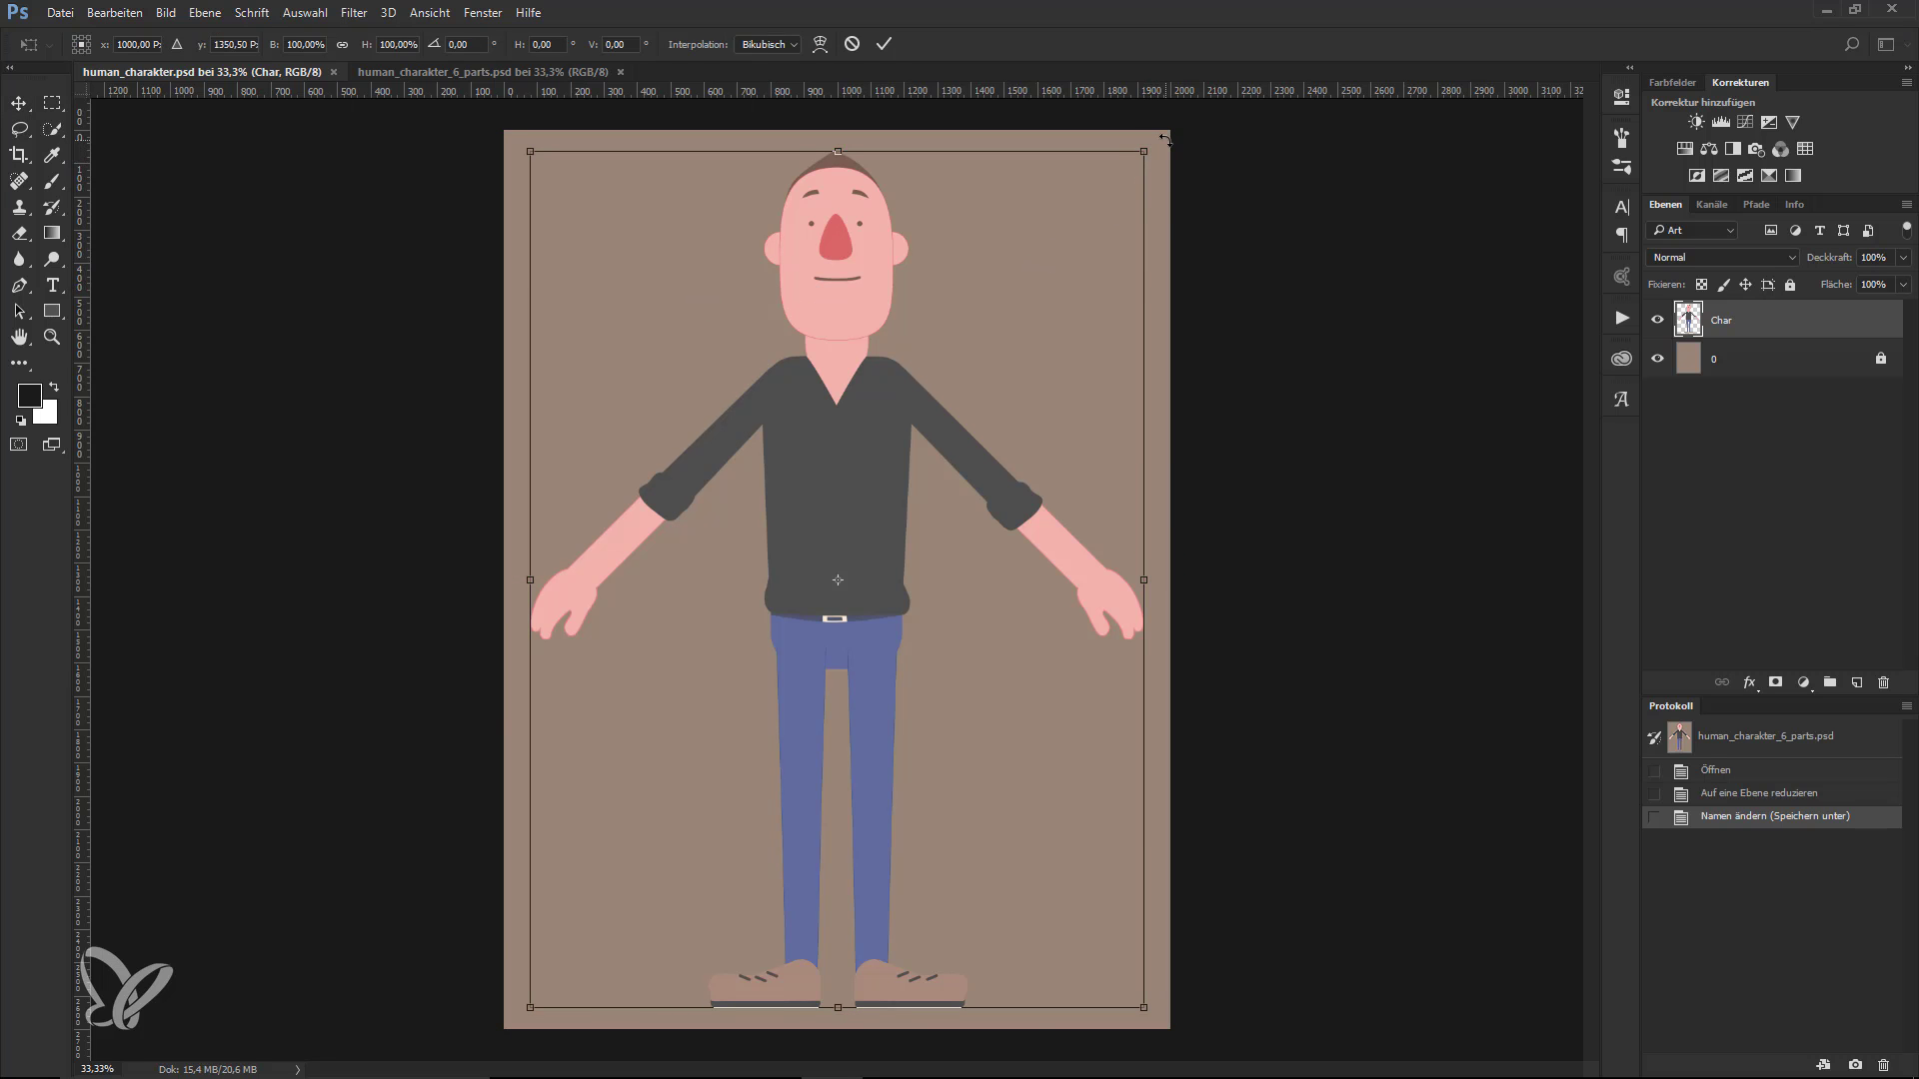
pyautogui.moveTo(1165, 138)
pyautogui.mouseDown()
pyautogui.moveTo(1229, 170)
pyautogui.moveTo(1246, 283)
pyautogui.moveTo(1193, 320)
pyautogui.moveTo(1179, 300)
pyautogui.moveTo(1221, 309)
pyautogui.moveTo(1143, 270)
pyautogui.moveTo(1174, 135)
pyautogui.mouseUp()
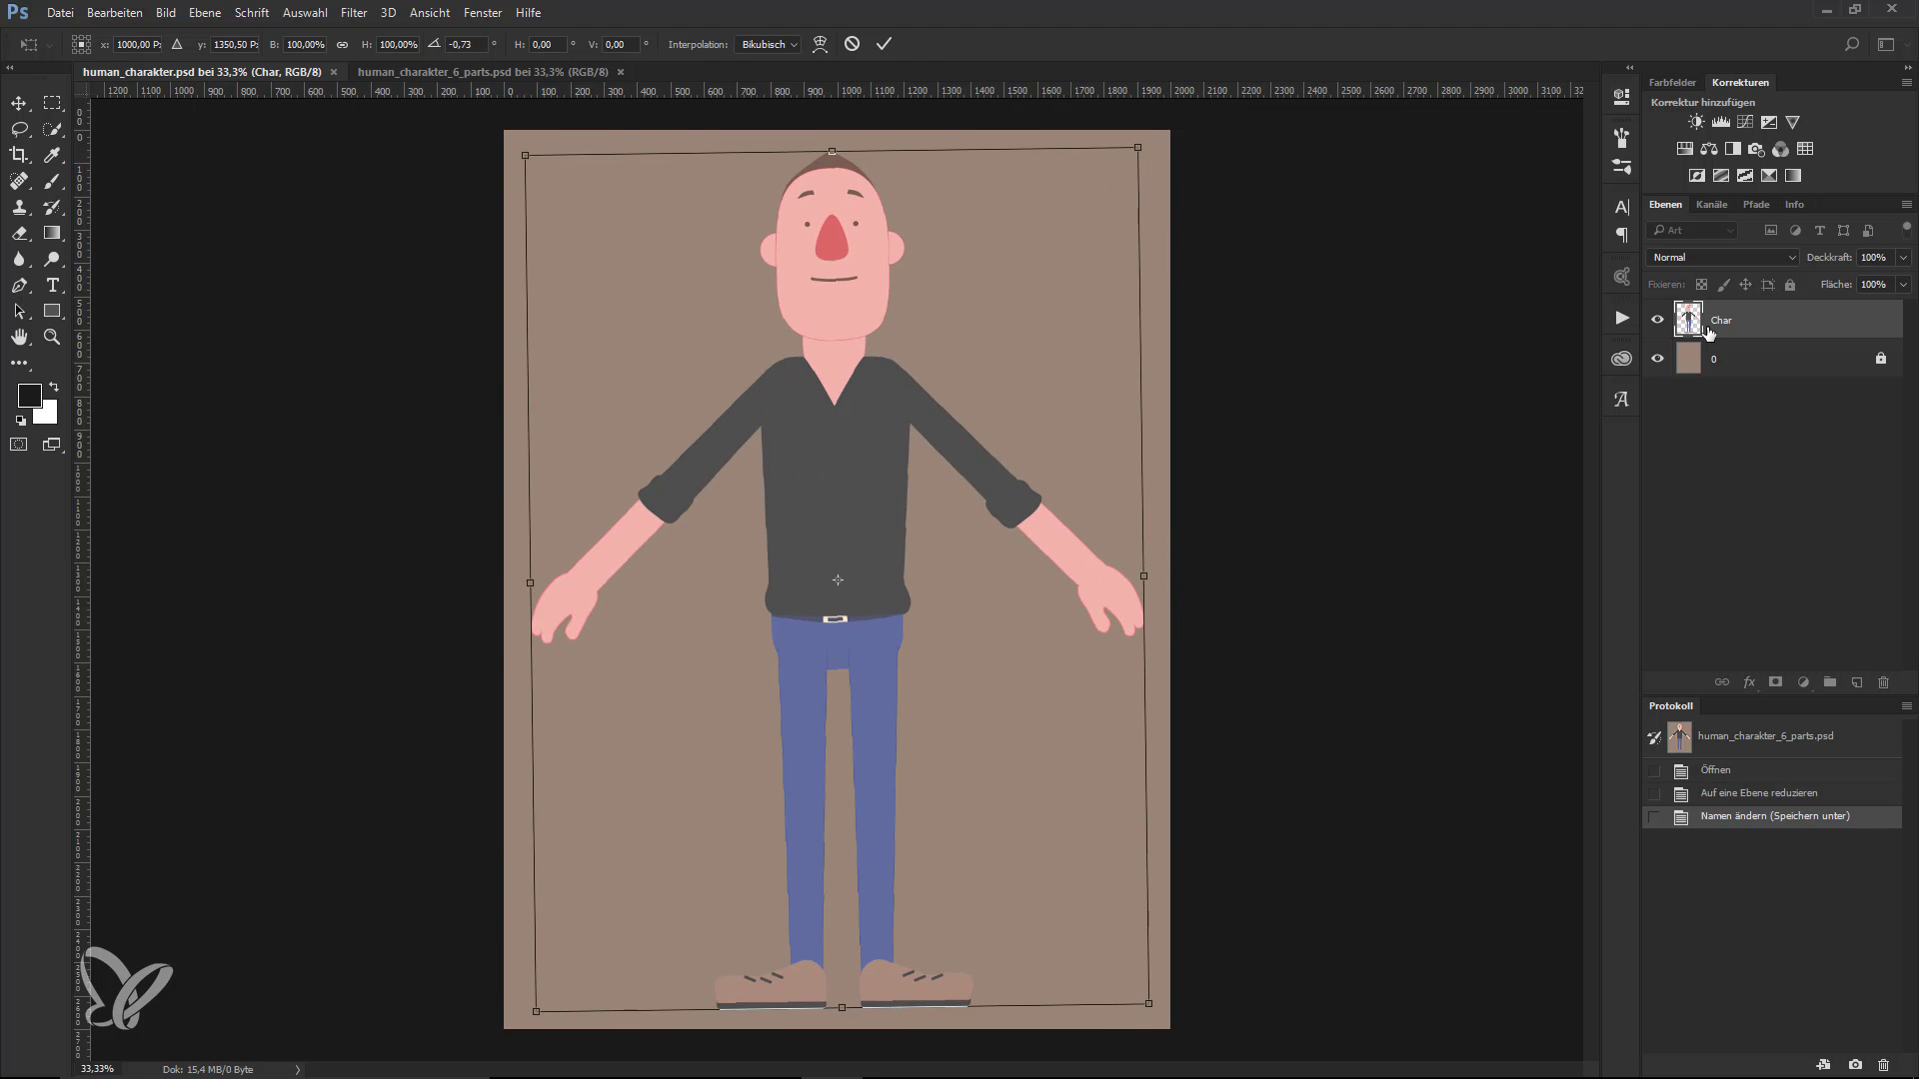
pyautogui.press('Return')
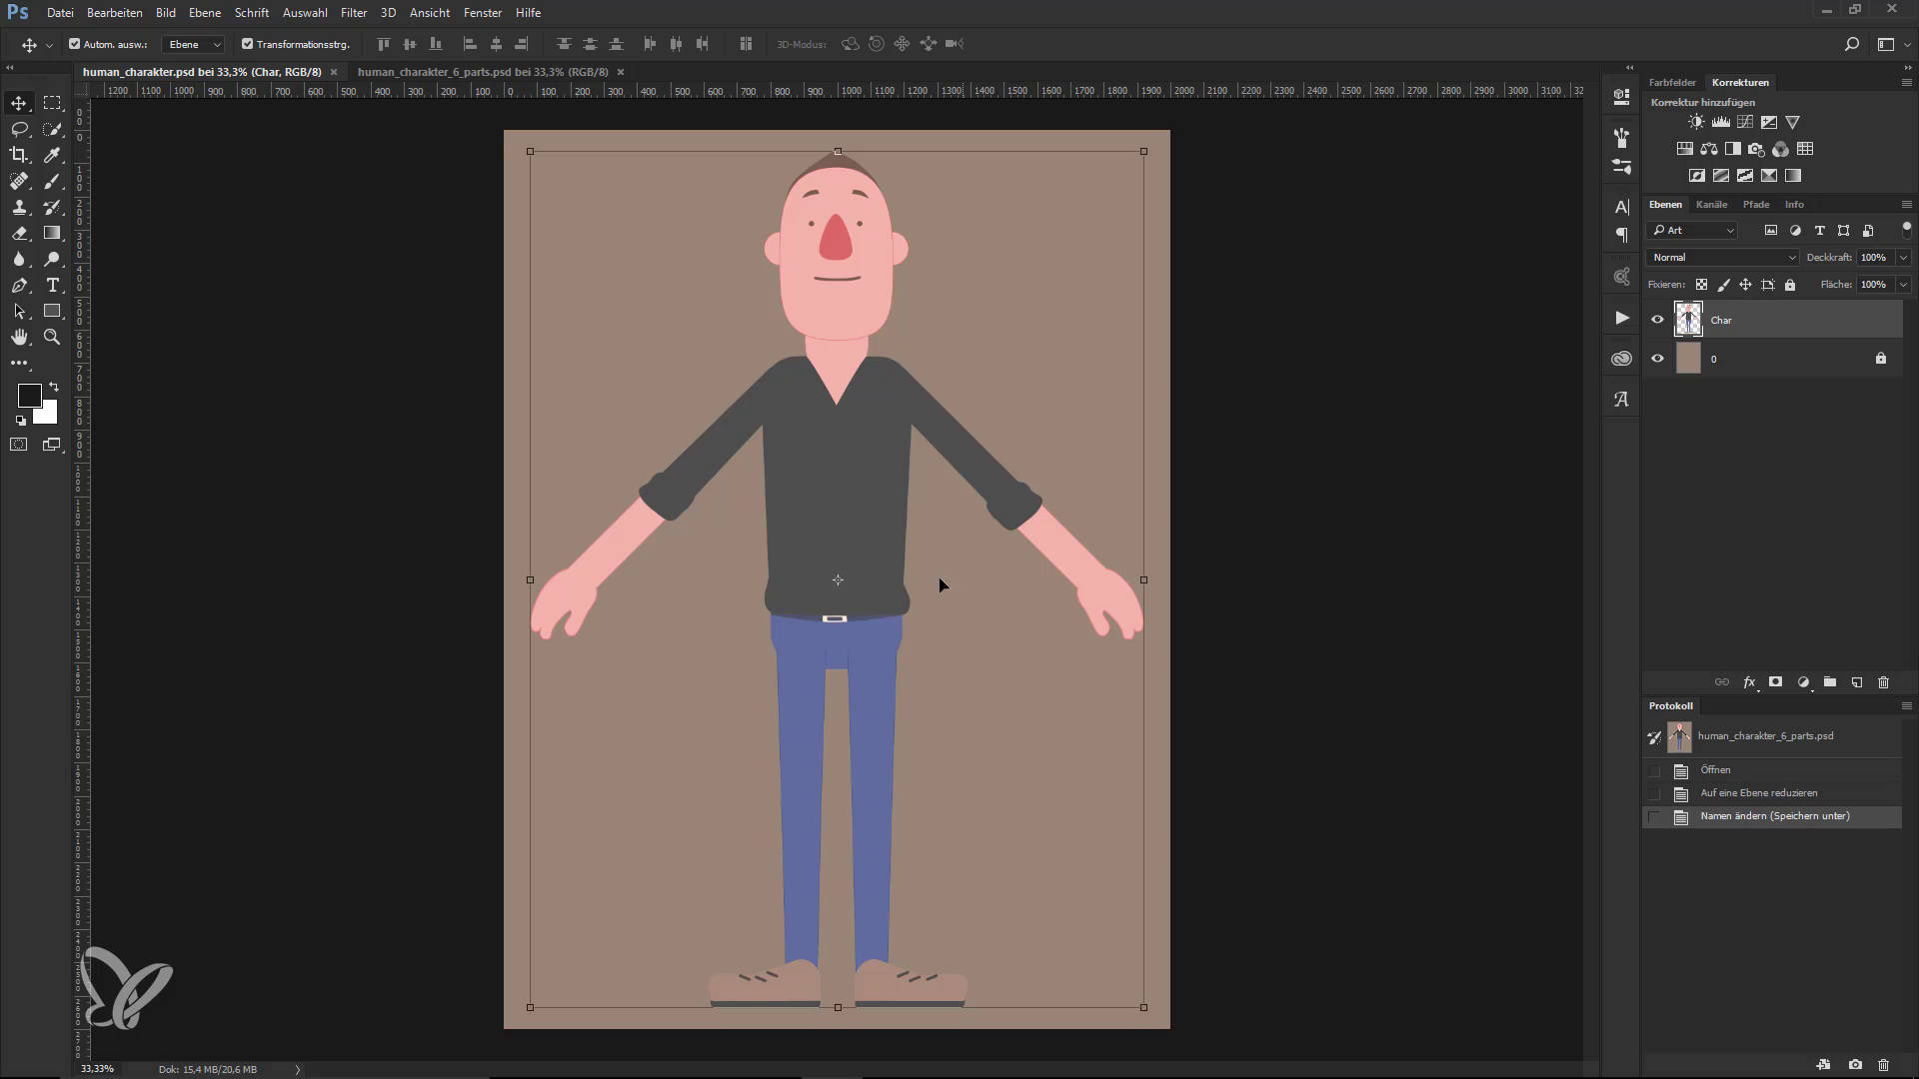
# - Switch to human_charakter_6_parts.psd and toggle the Hip and RThigh layers off and on to examine the separated parts
pyautogui.click(430, 74)
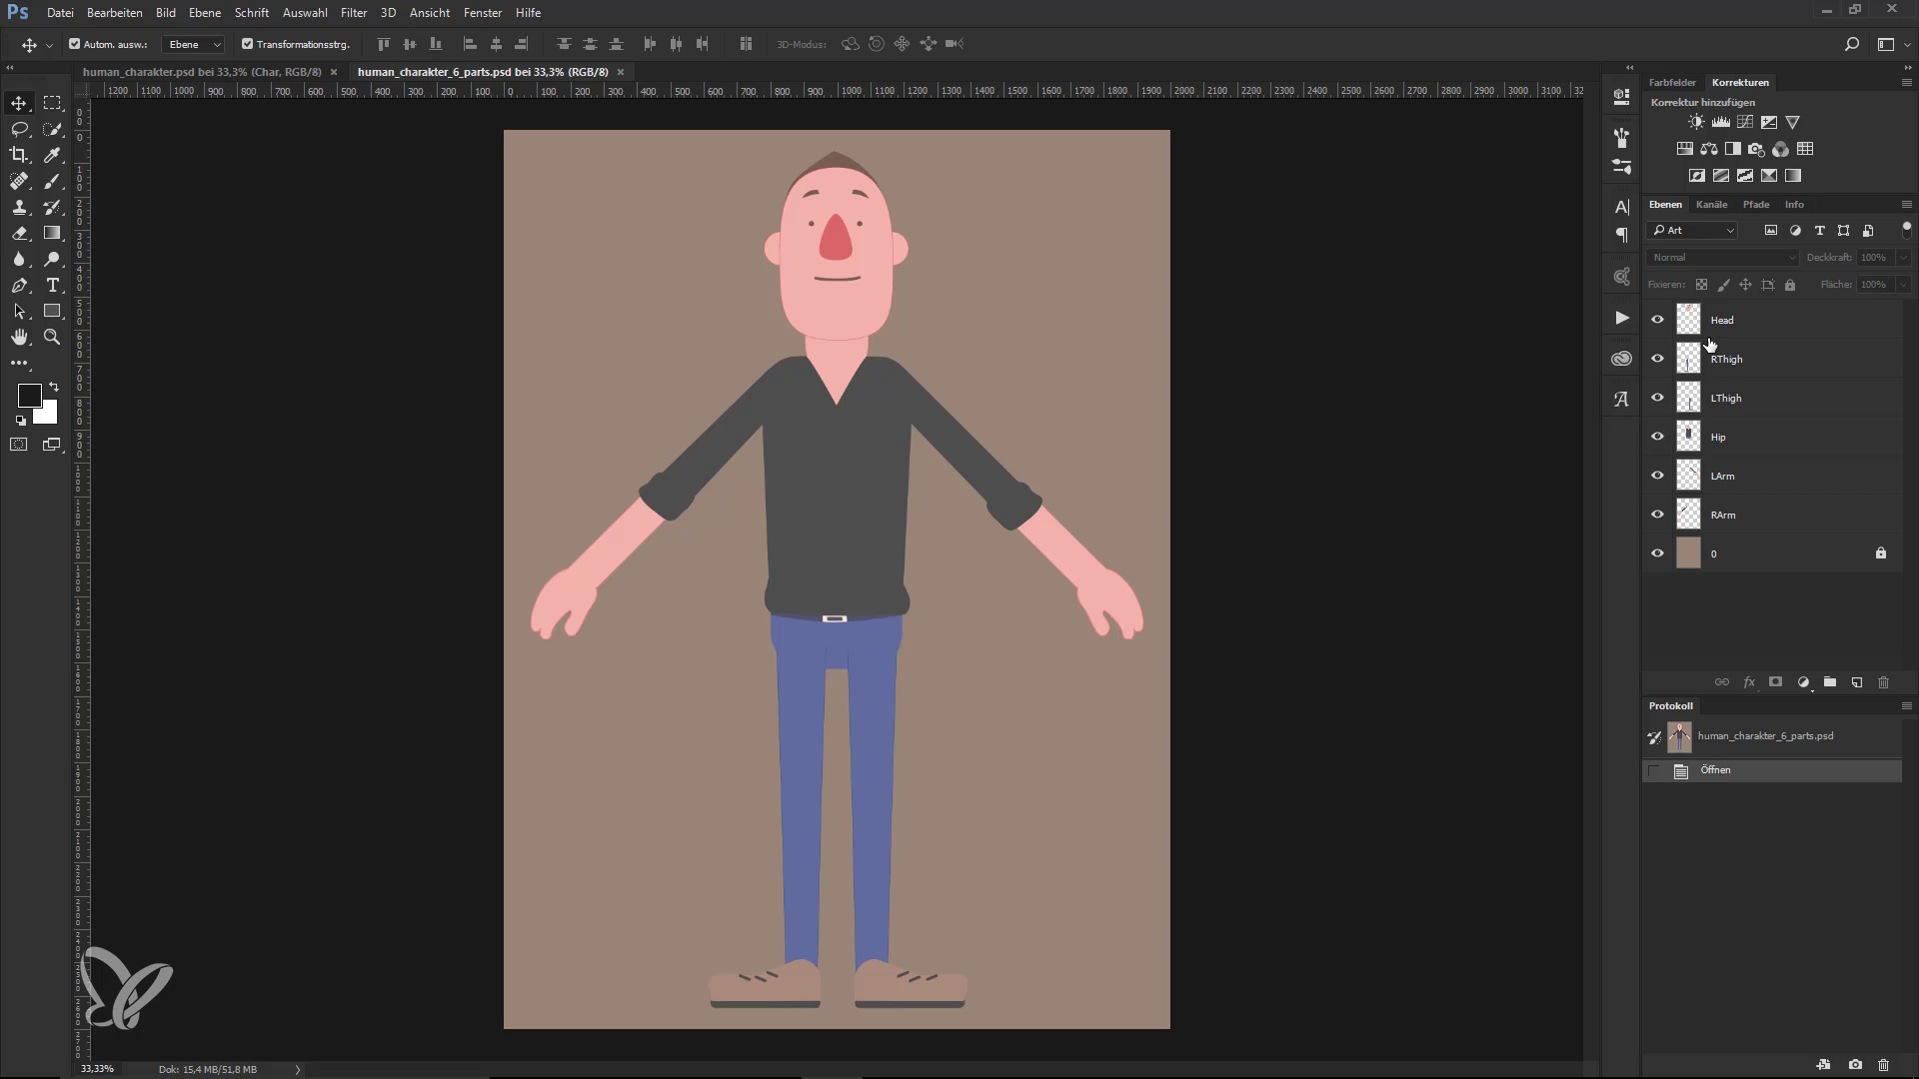
pyautogui.click(1657, 438)
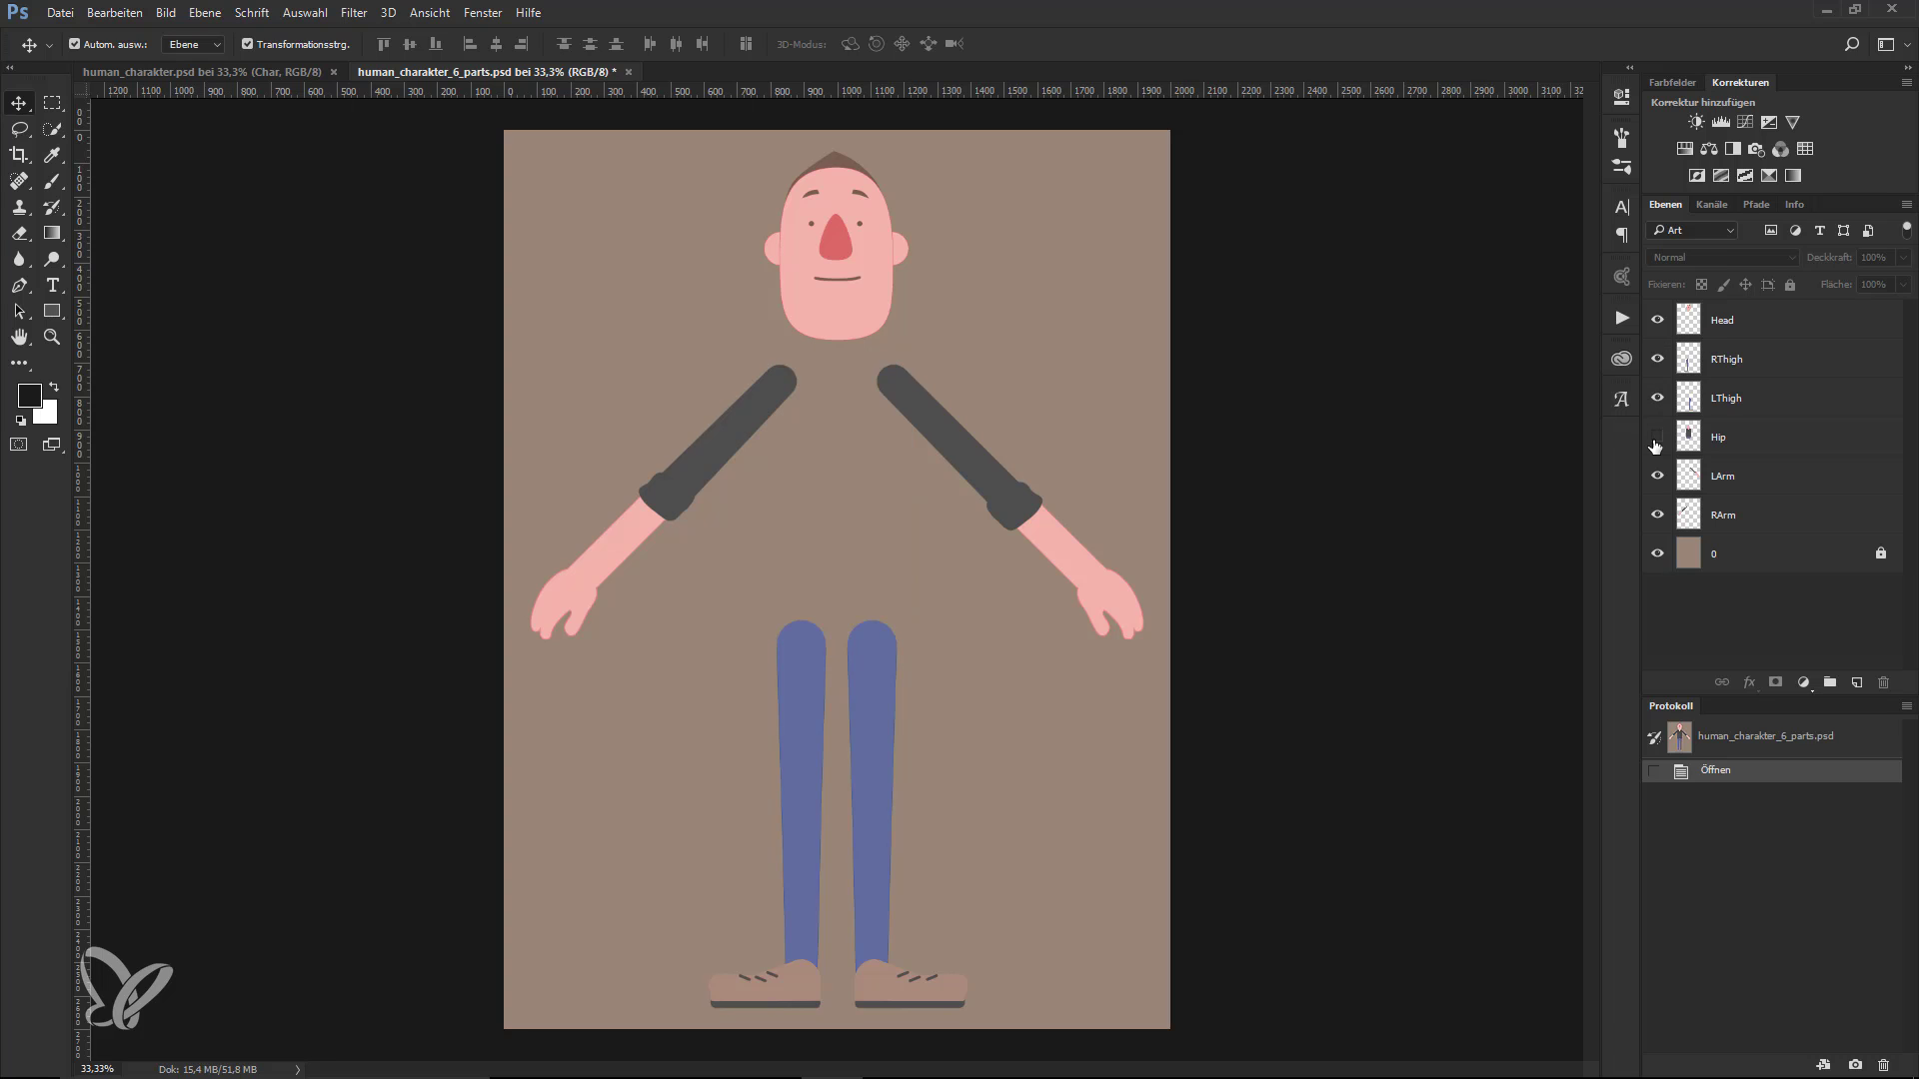
pyautogui.click(1657, 438)
pyautogui.click(1657, 360)
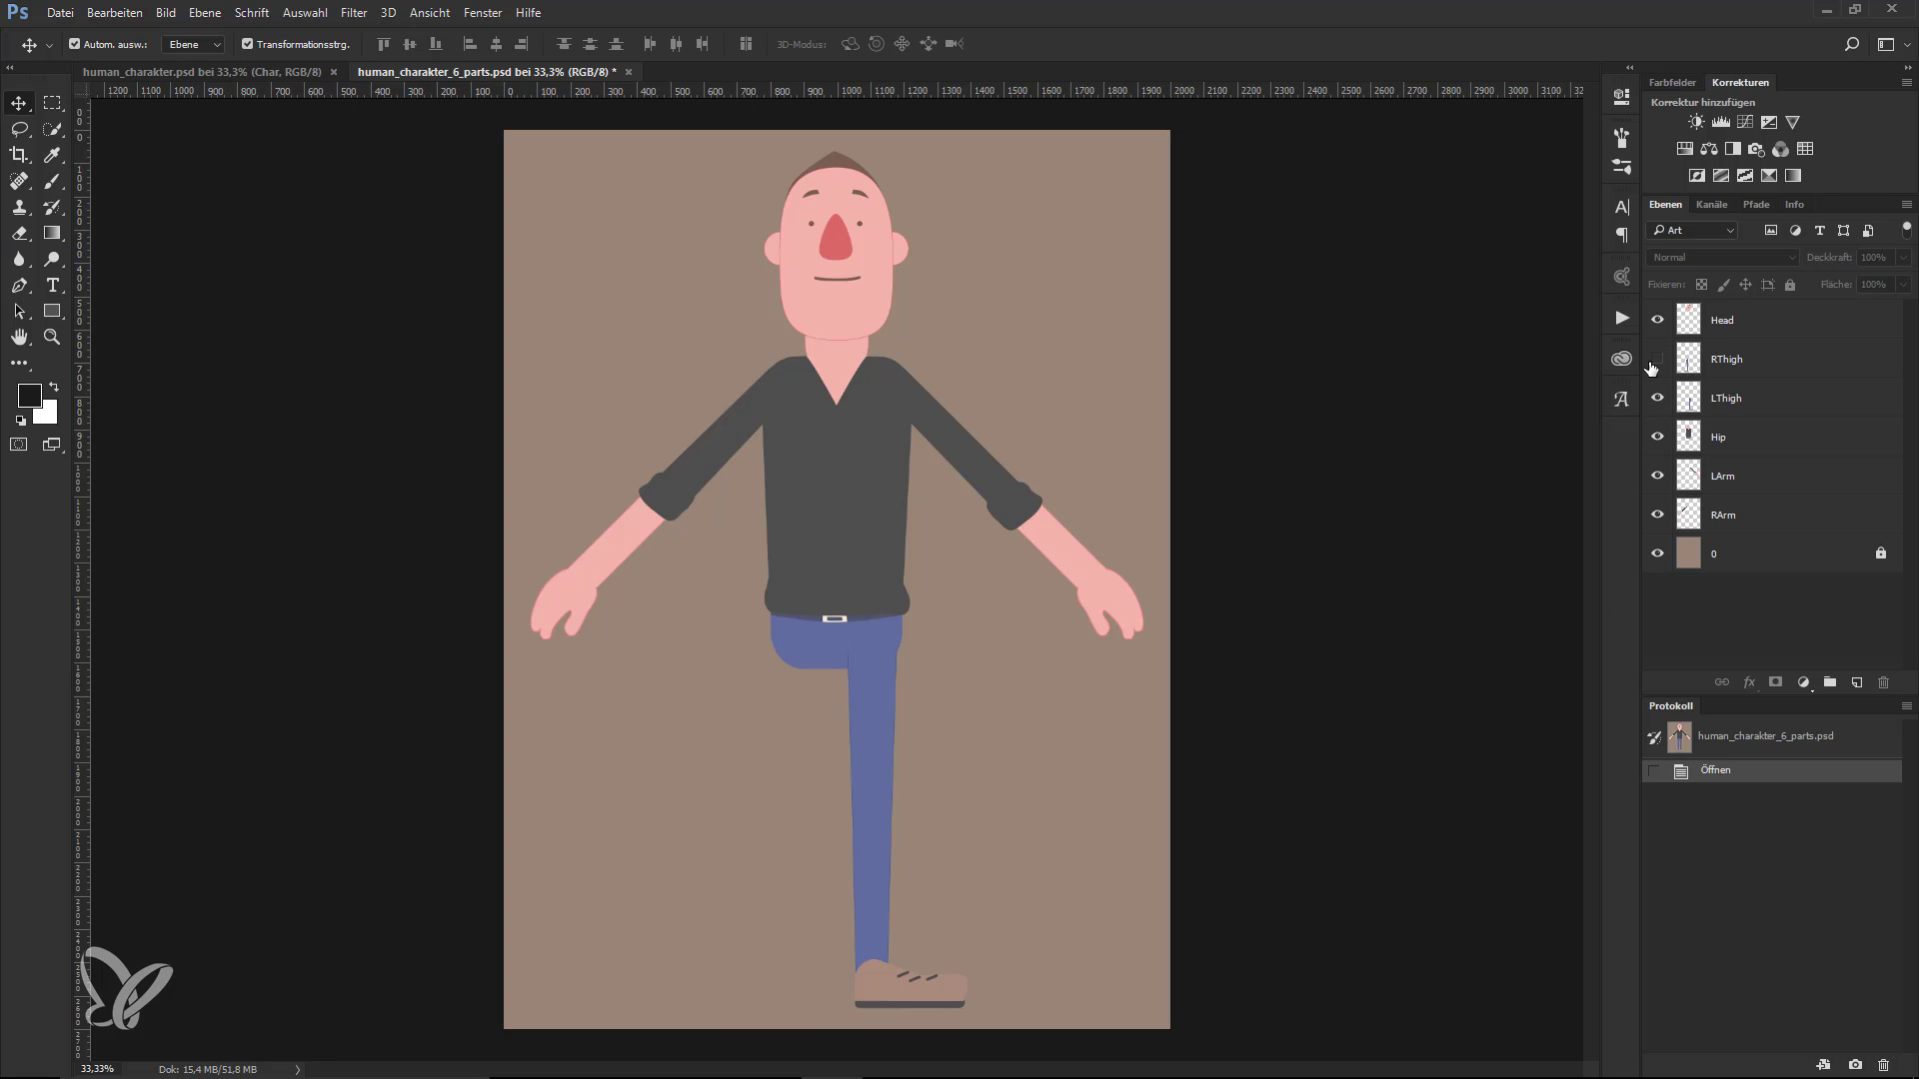
pyautogui.click(1657, 360)
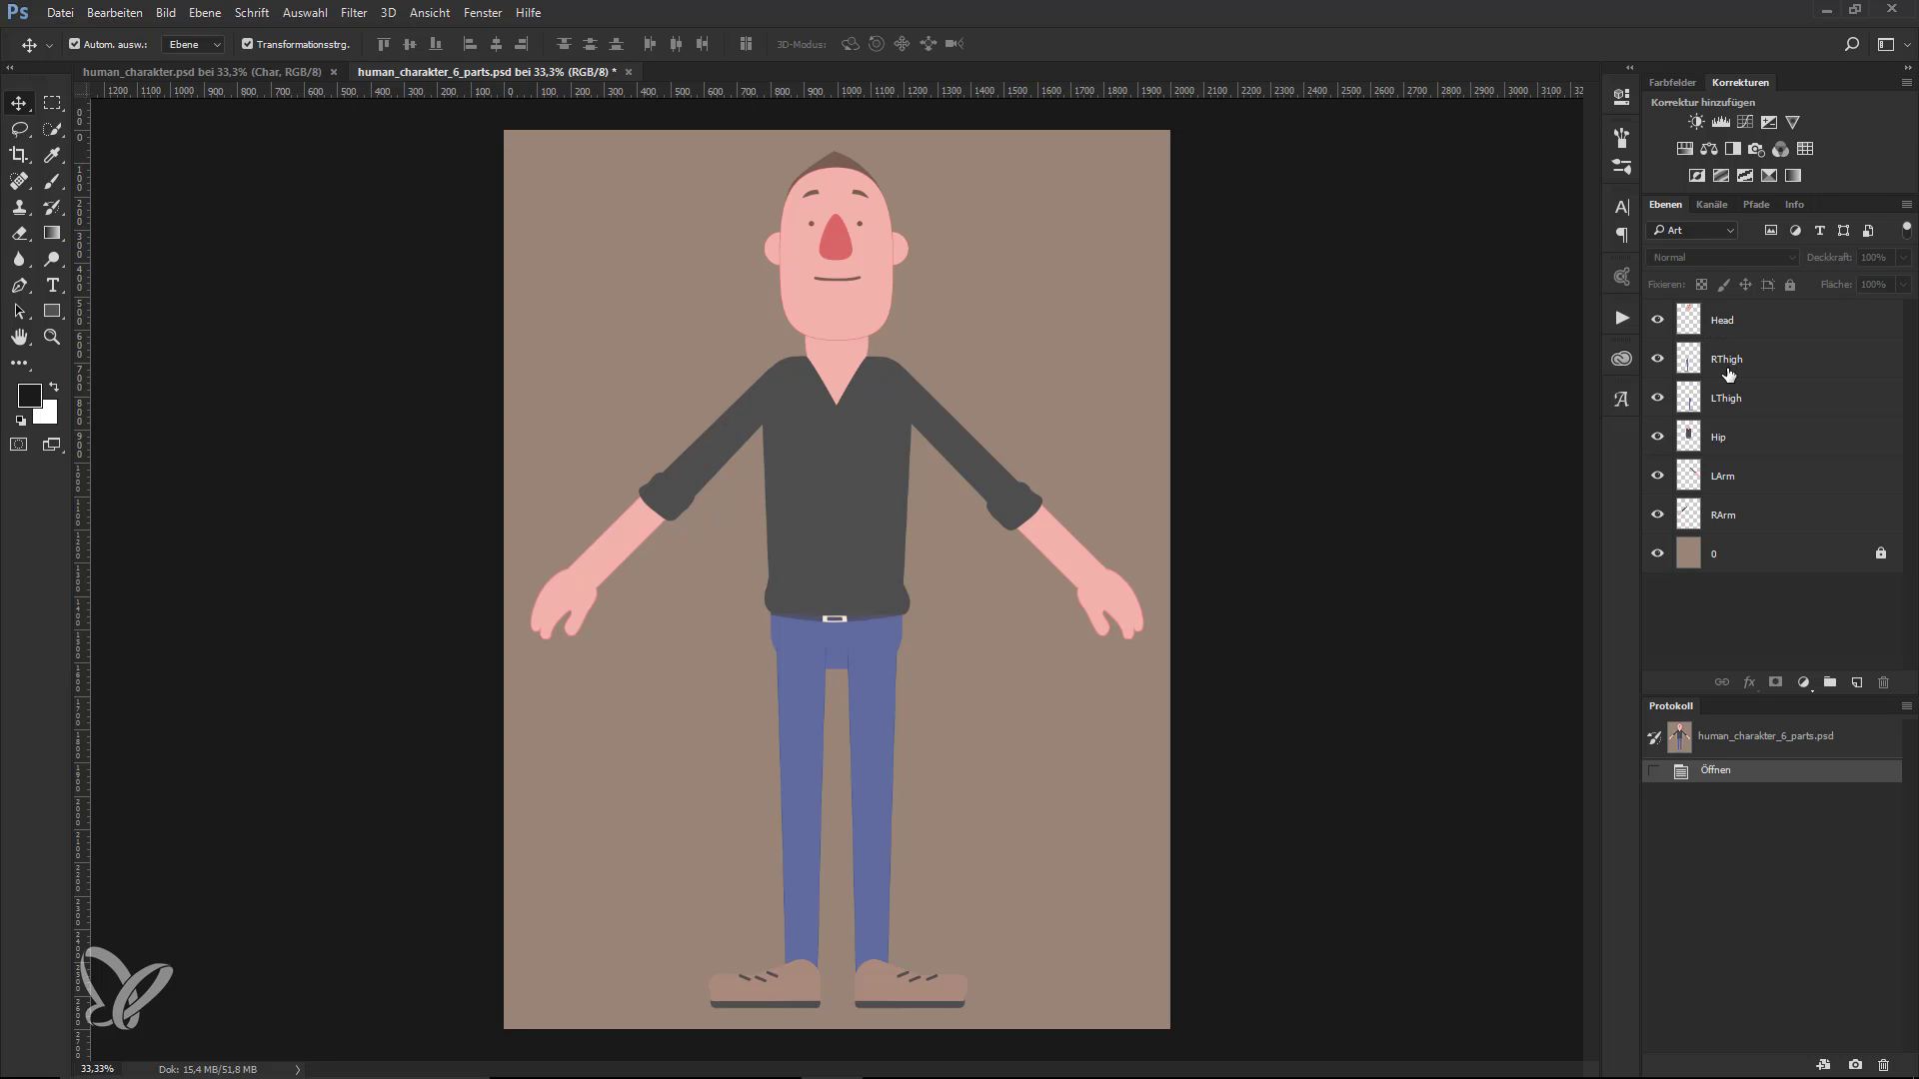
pyautogui.click(1657, 360)
pyautogui.click(1657, 359)
# - Toggle the LThigh, Hip, LArm and RArm layers off and on to examine each body part
pyautogui.click(1655, 399)
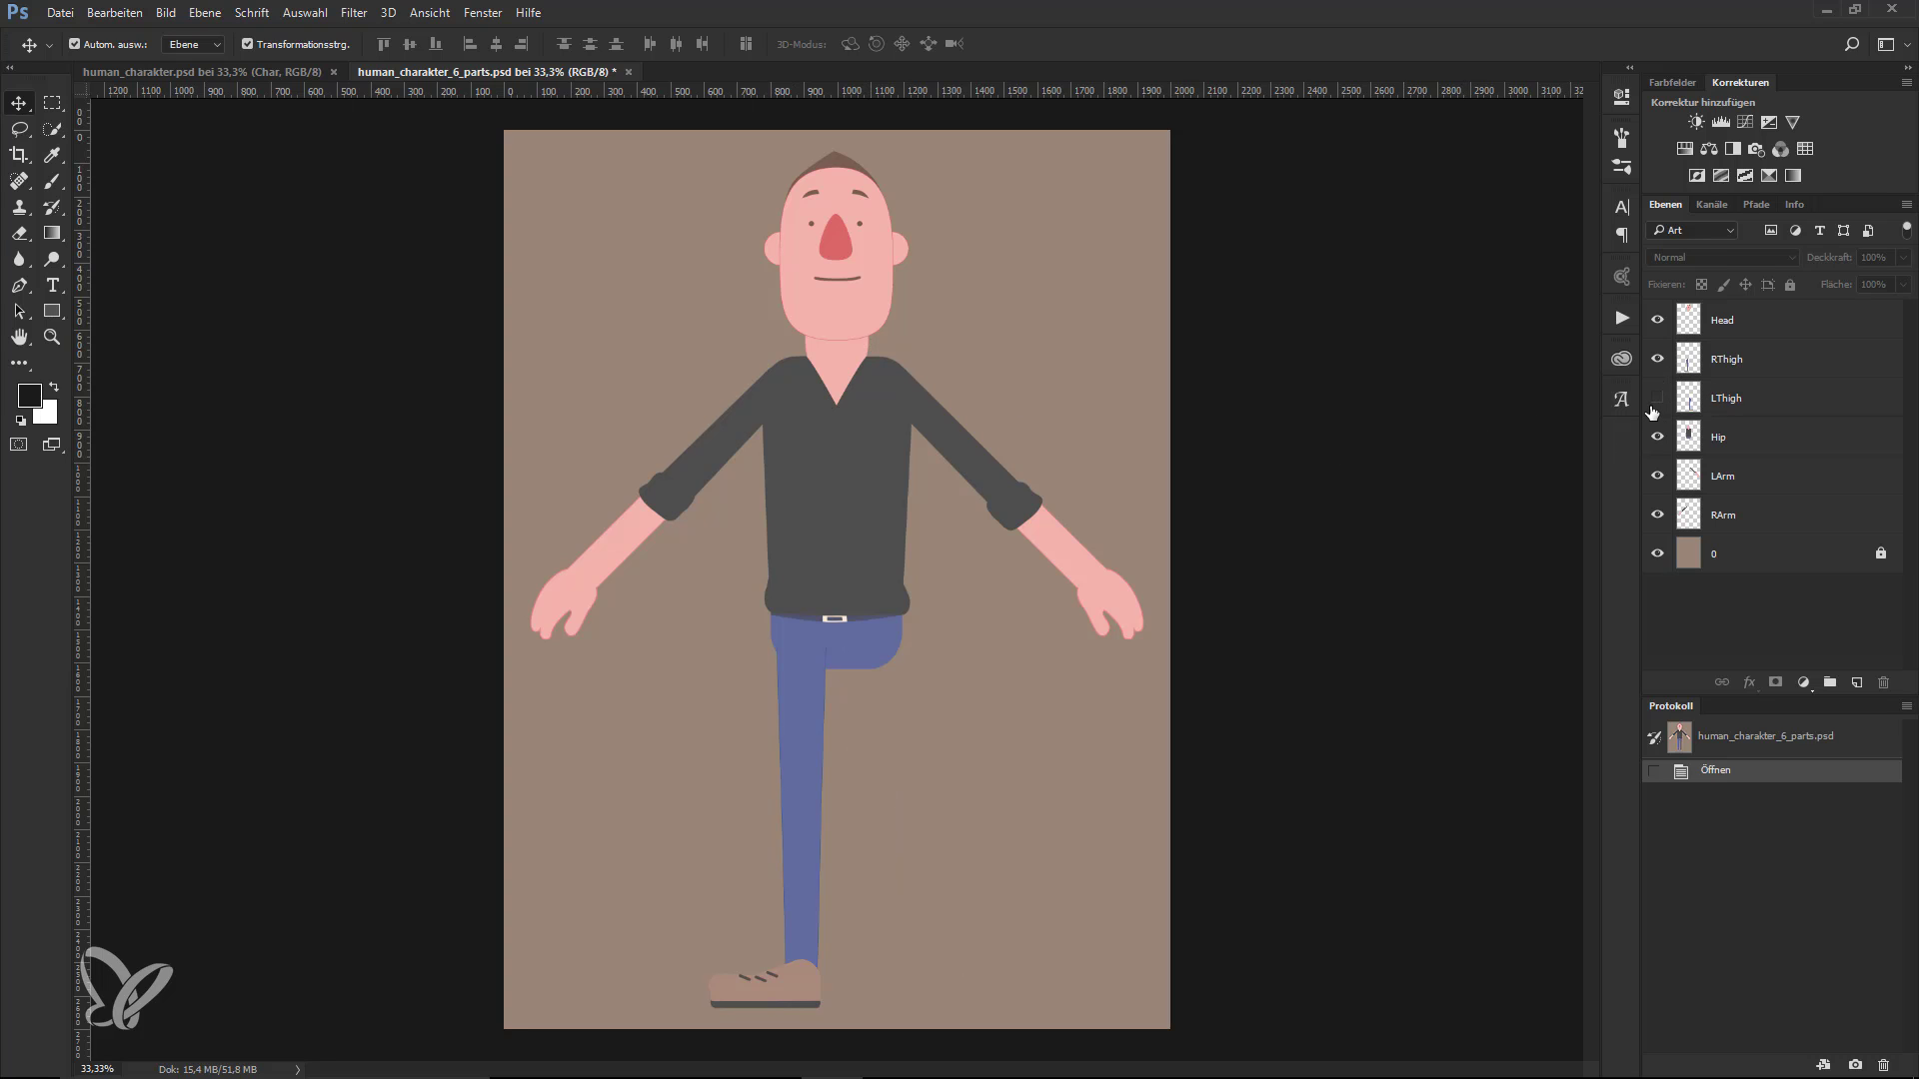
pyautogui.click(1656, 398)
pyautogui.click(1656, 437)
pyautogui.click(1656, 437)
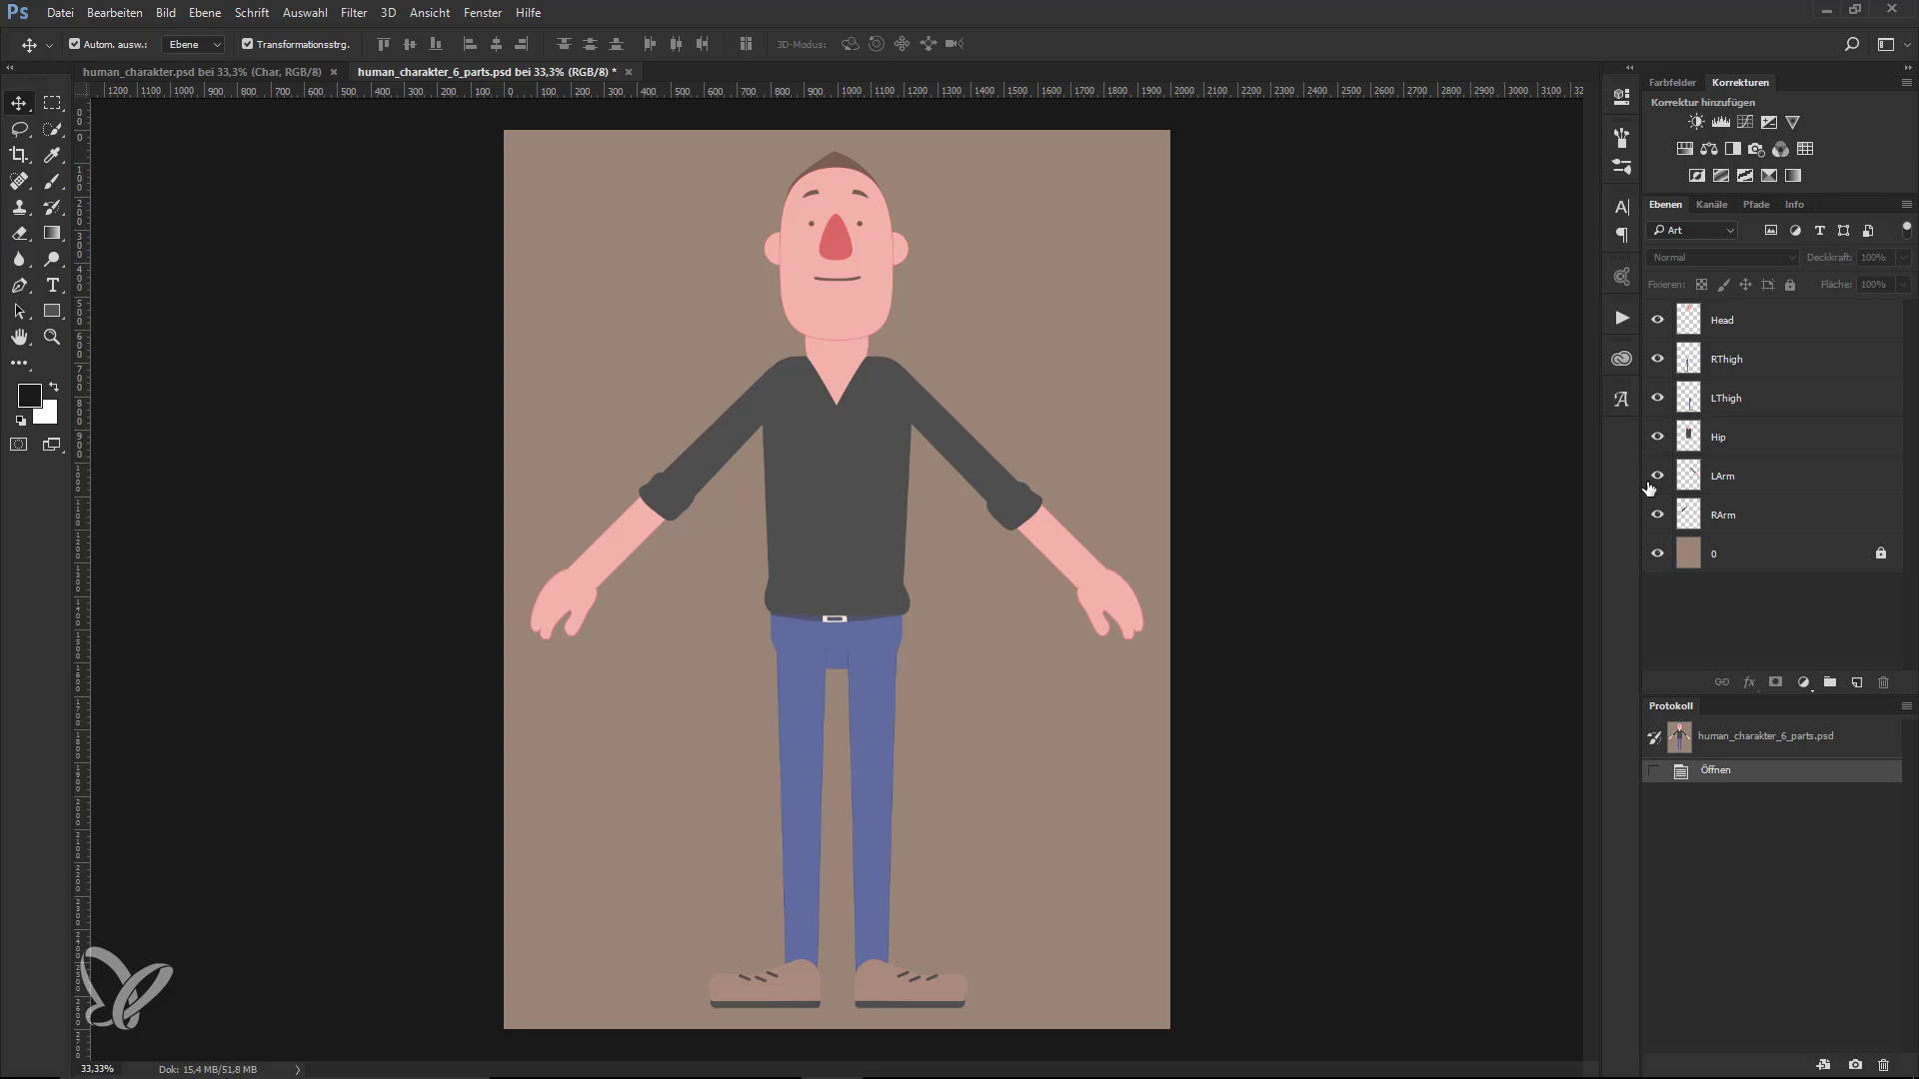
pyautogui.click(1655, 477)
pyautogui.click(1655, 477)
pyautogui.click(1656, 516)
pyautogui.click(1656, 516)
# - Try moving the character's left arm and left leg independently, and undo the last move
pyautogui.moveTo(1000, 449); pyautogui.dragTo(957, 456)
pyautogui.moveTo(890, 793); pyautogui.dragTo(921, 744)
pyautogui.hotkey('ctrl', 'z')
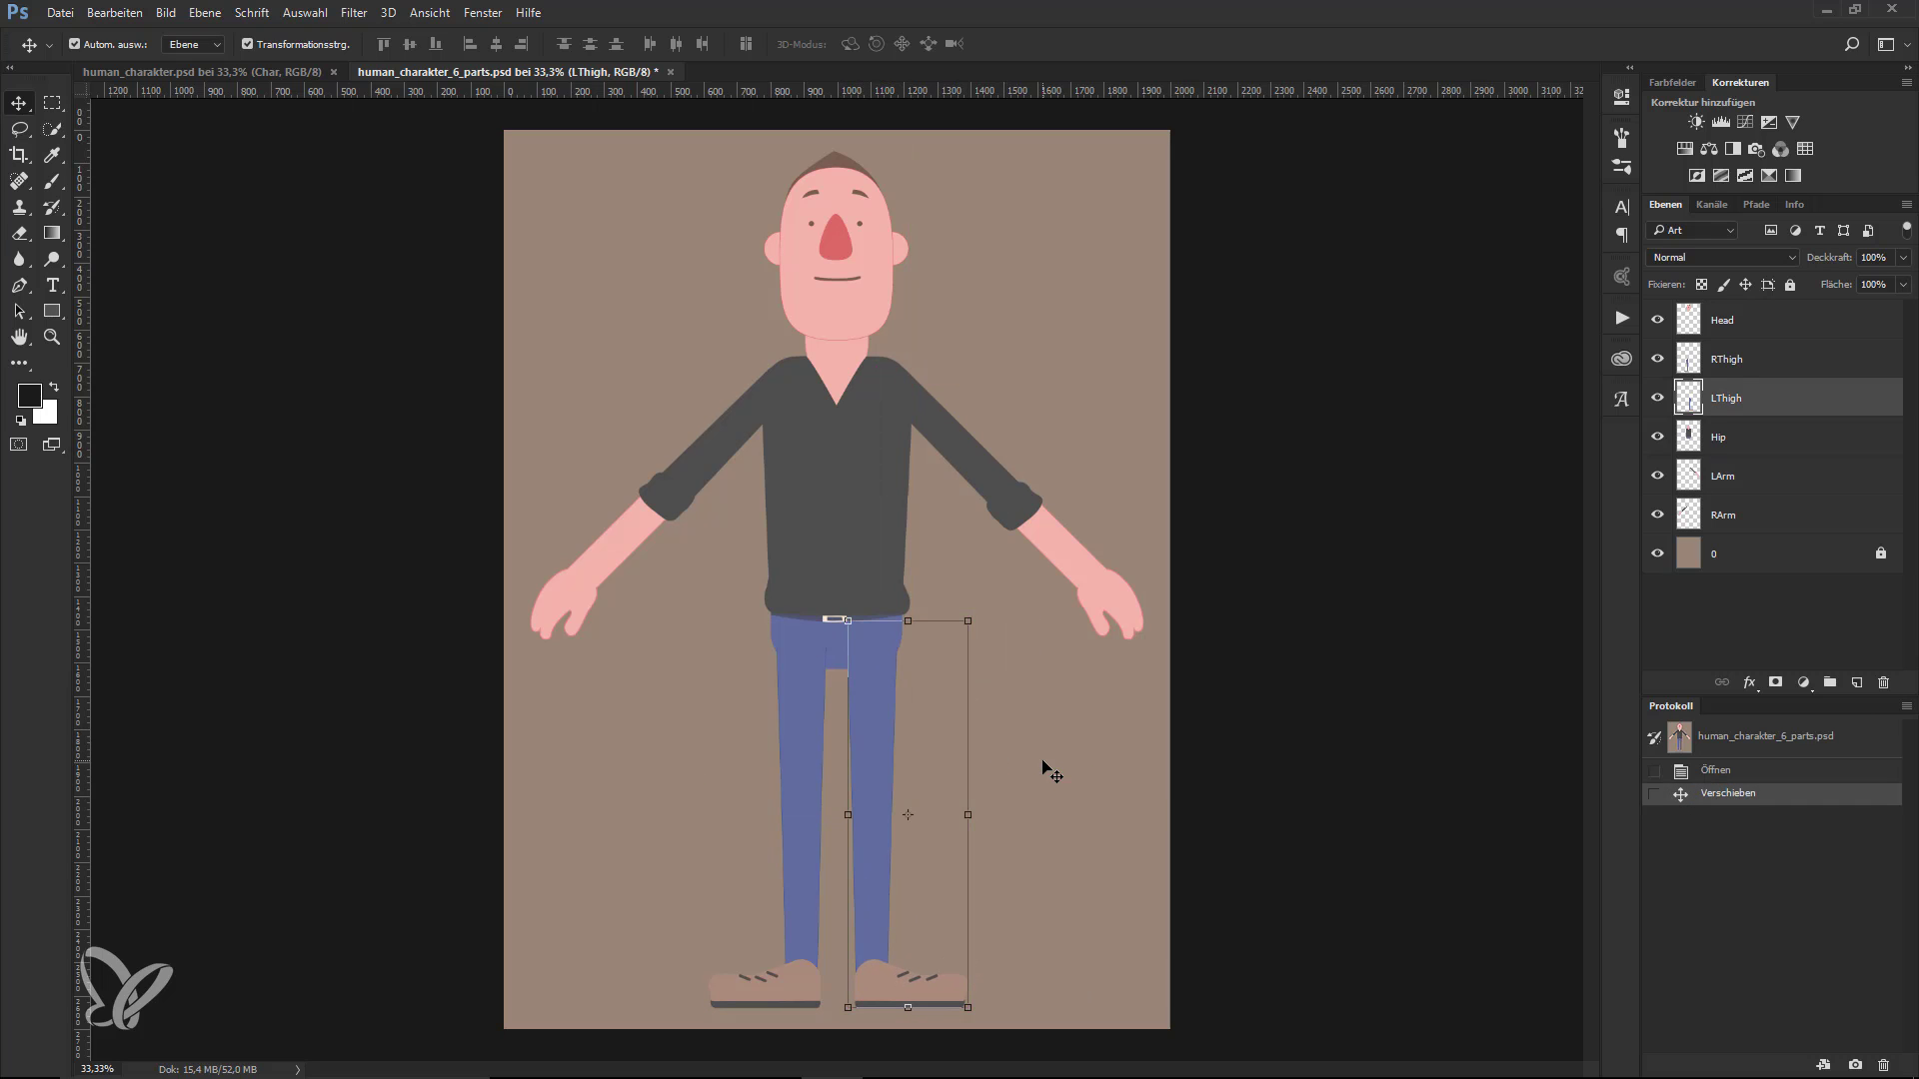
# - Reduce the Hip layer's opacity to 53% and inspect how the limbs overlap the torso
pyautogui.click(1730, 327)
pyautogui.click(1739, 442)
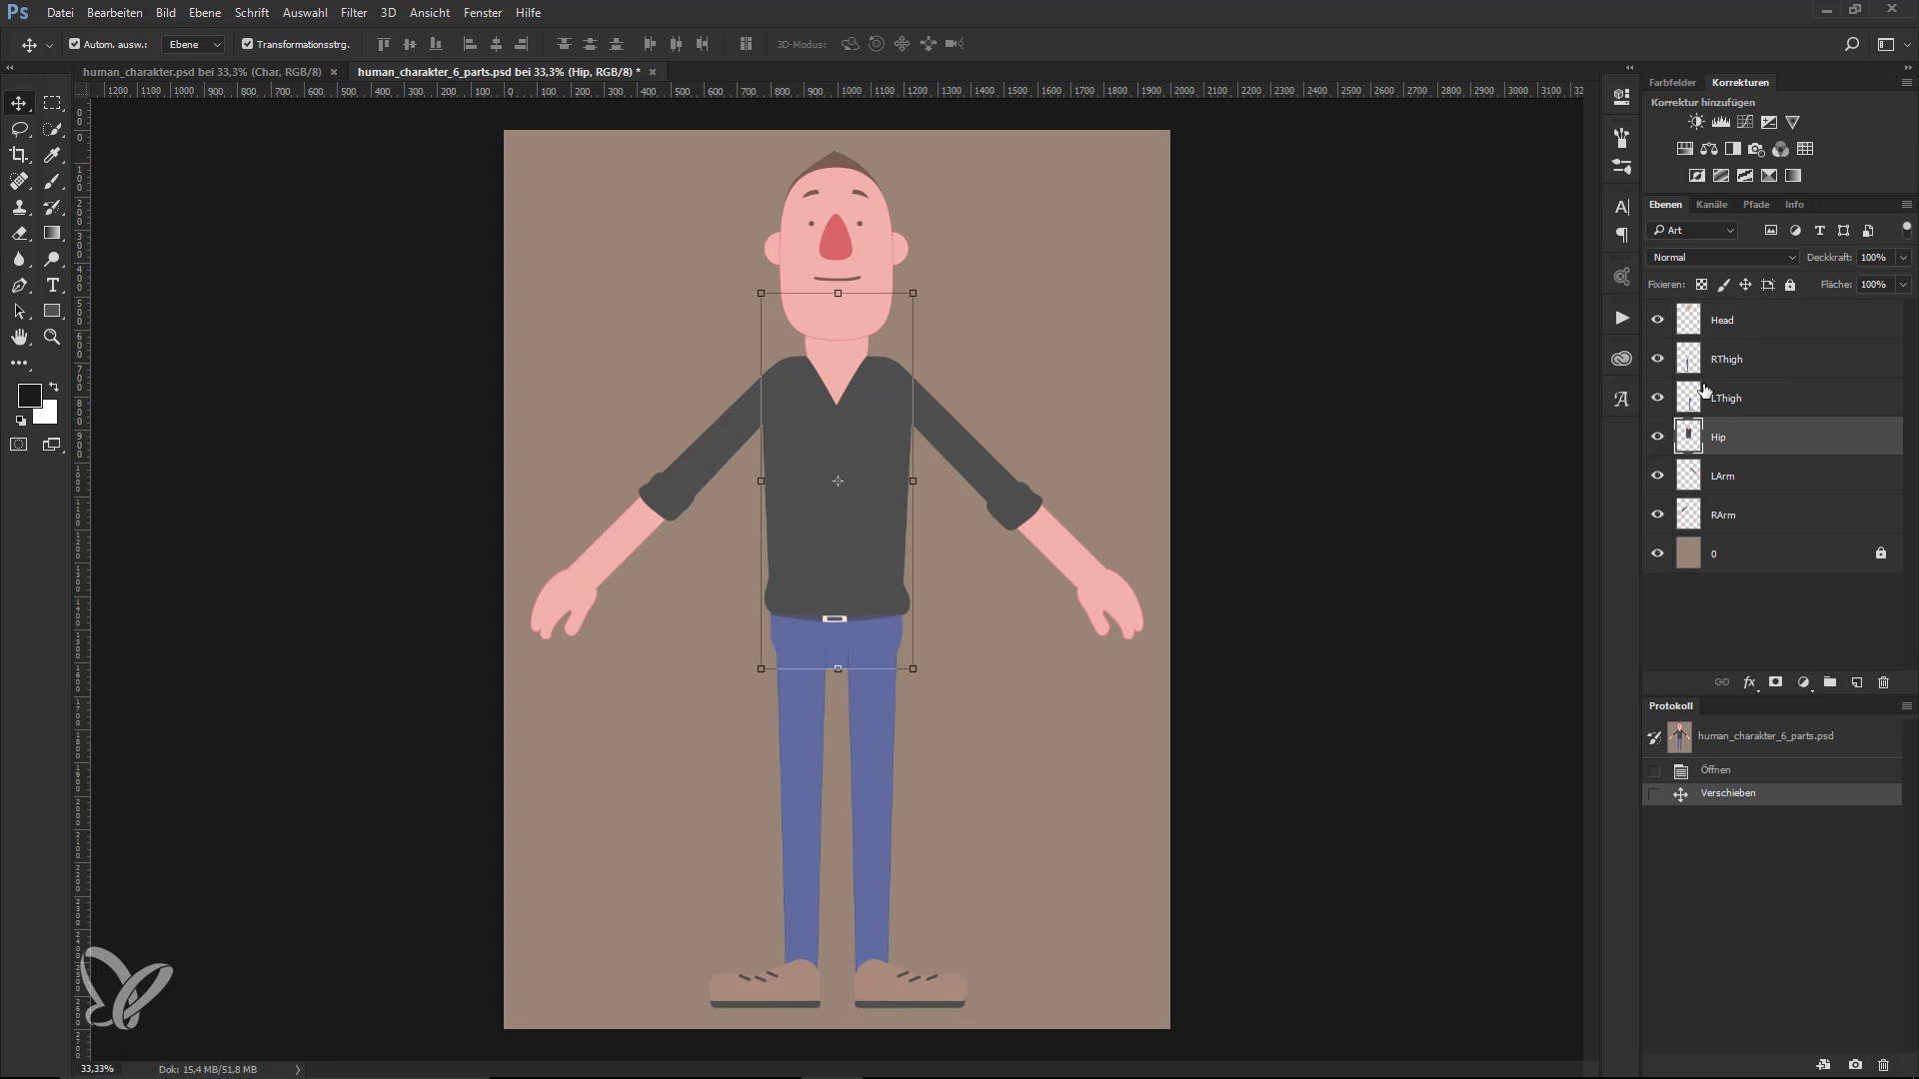
pyautogui.moveTo(1849, 258); pyautogui.dragTo(1795, 282)
pyautogui.click(1290, 429)
pyautogui.hotkey('ctrl', '+')
pyautogui.hotkey('ctrl', '+')
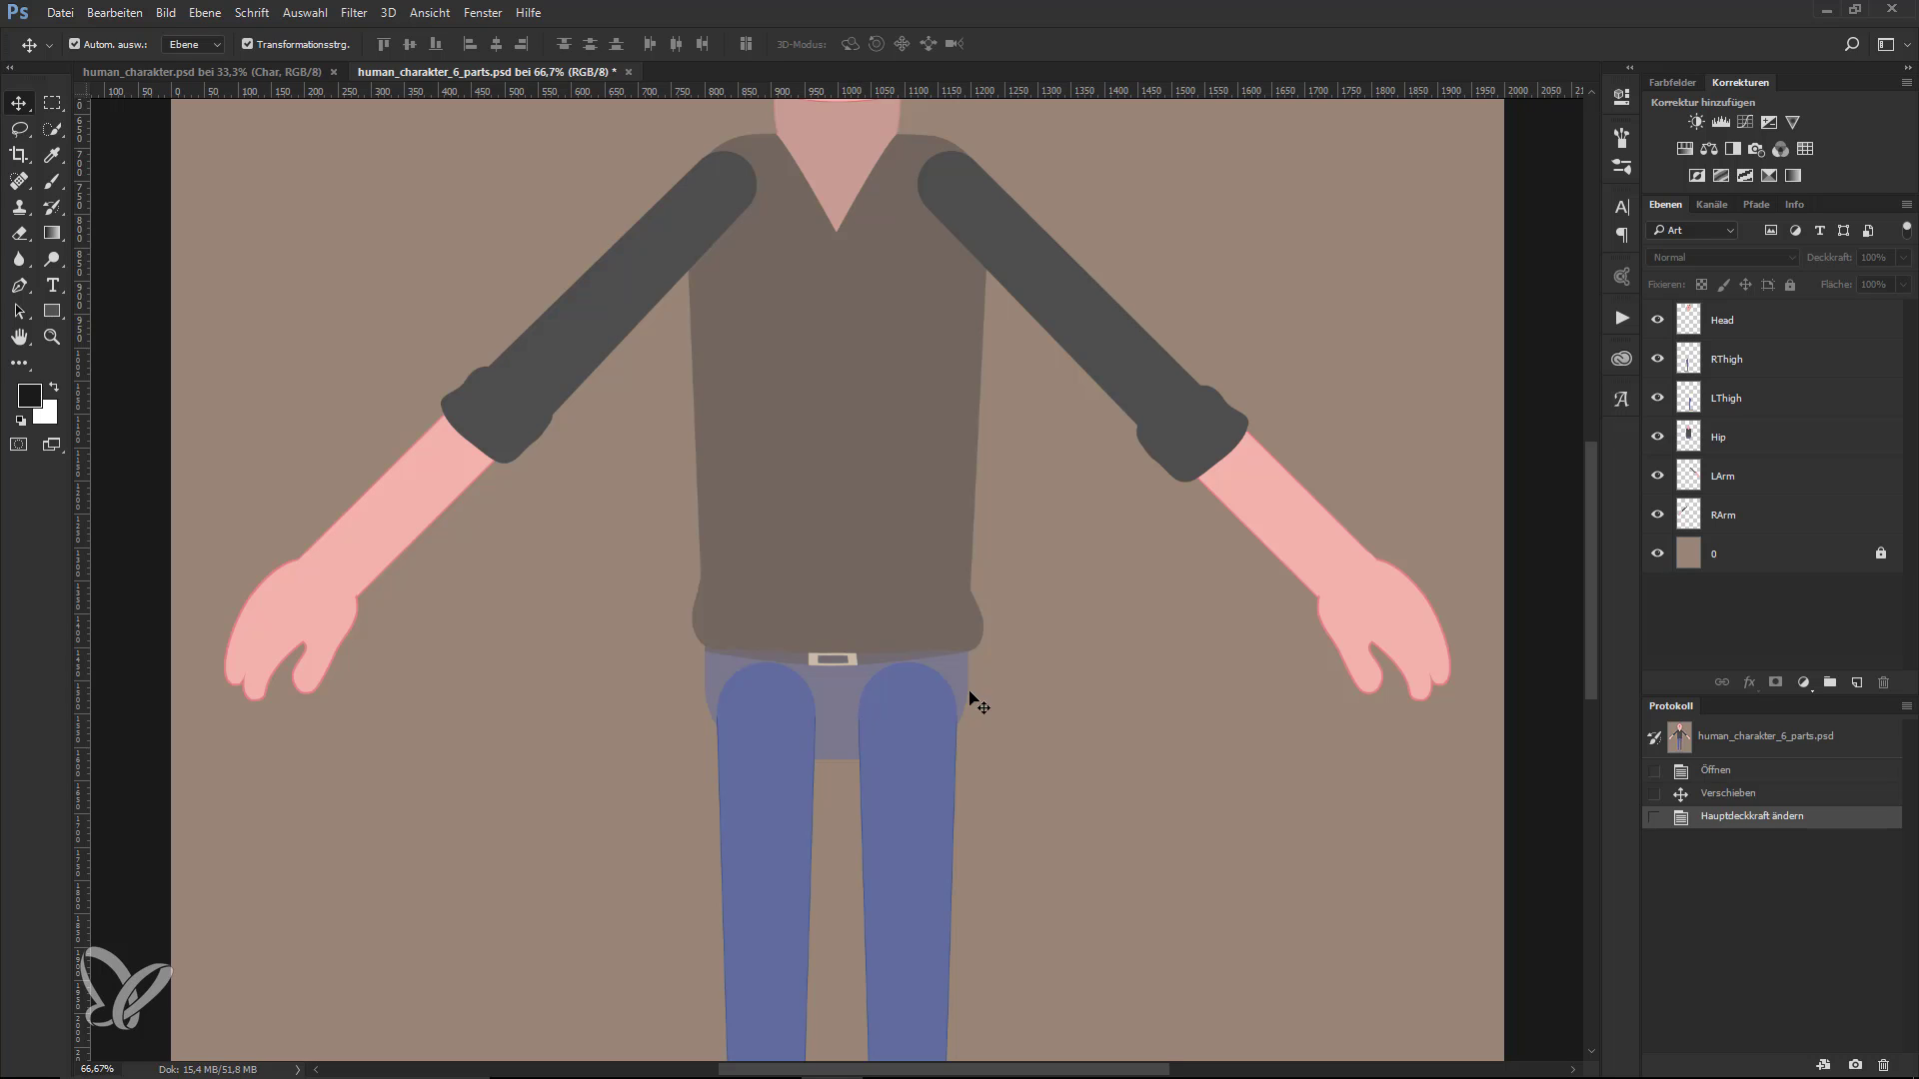
# - Restore the Hip layer's opacity to 100% and deselect the layer
pyautogui.click(881, 593)
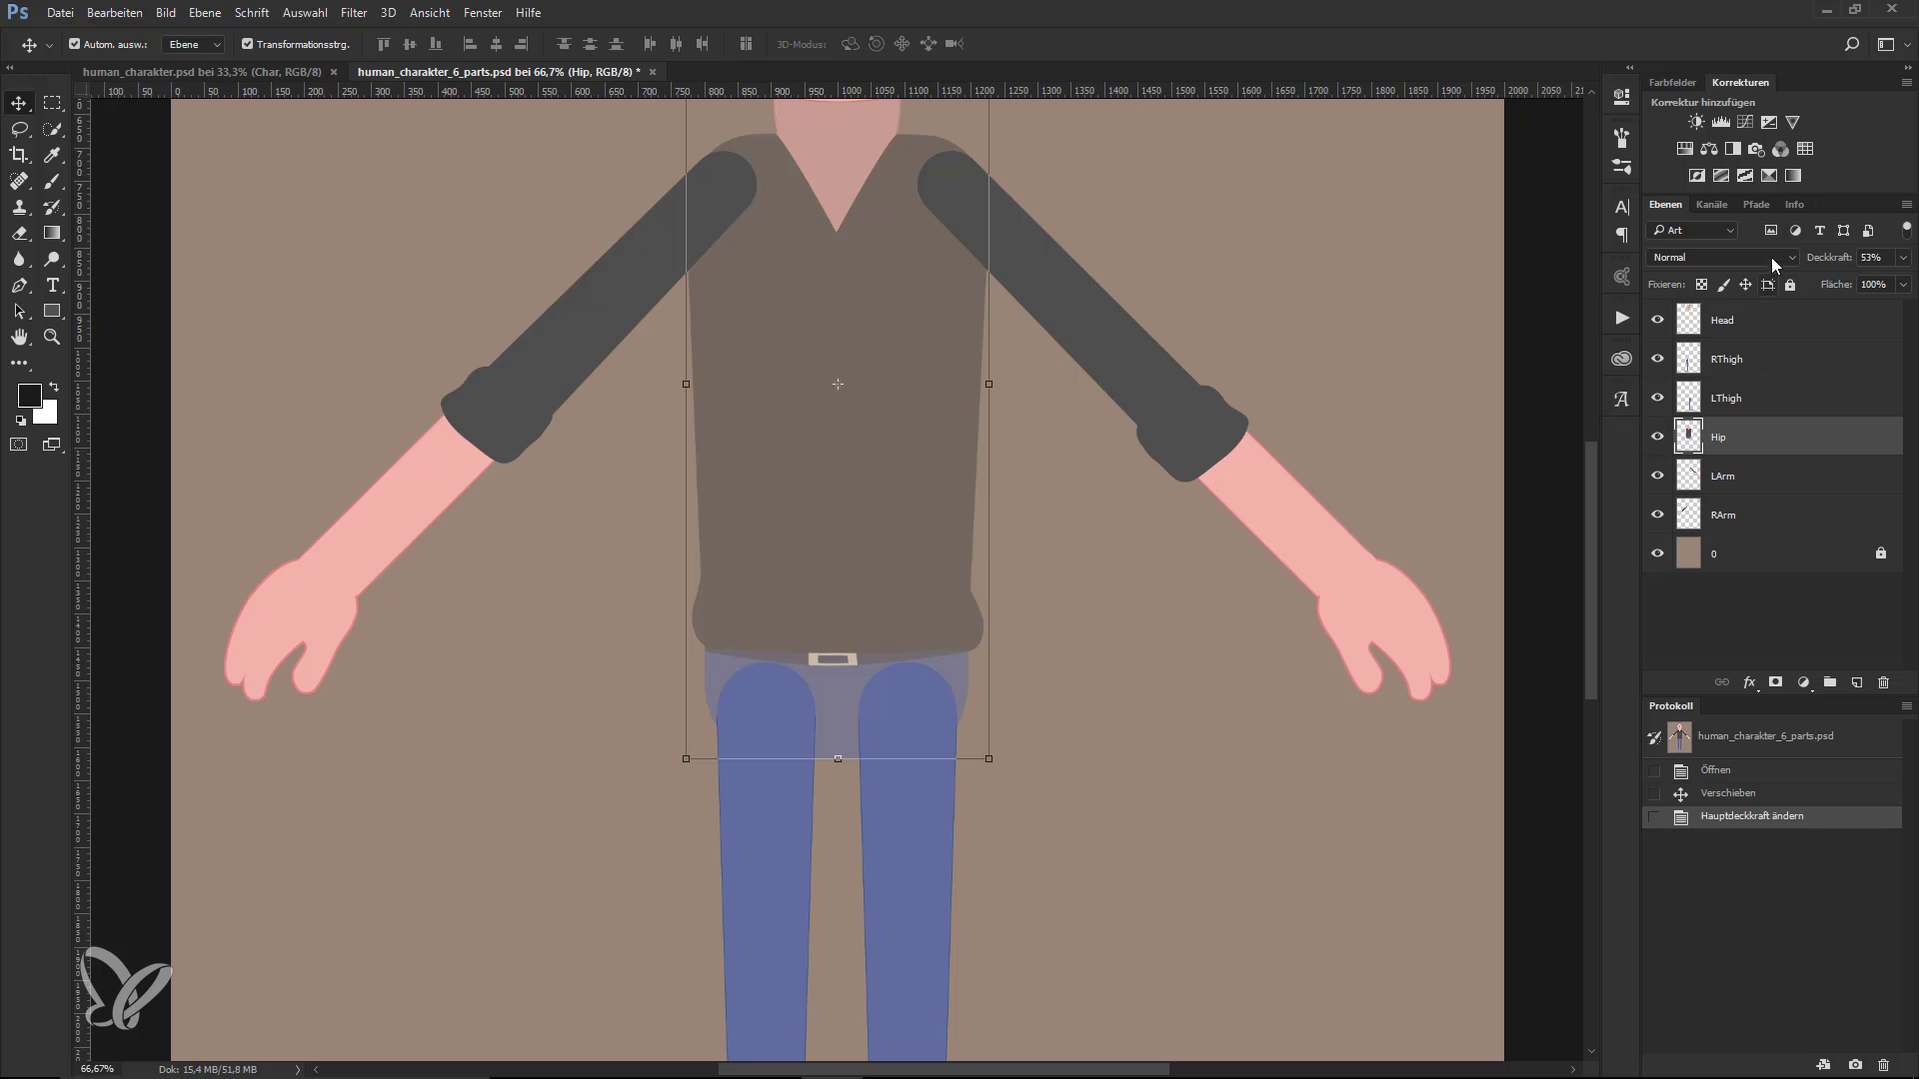
pyautogui.moveTo(1820, 262); pyautogui.dragTo(1904, 262)
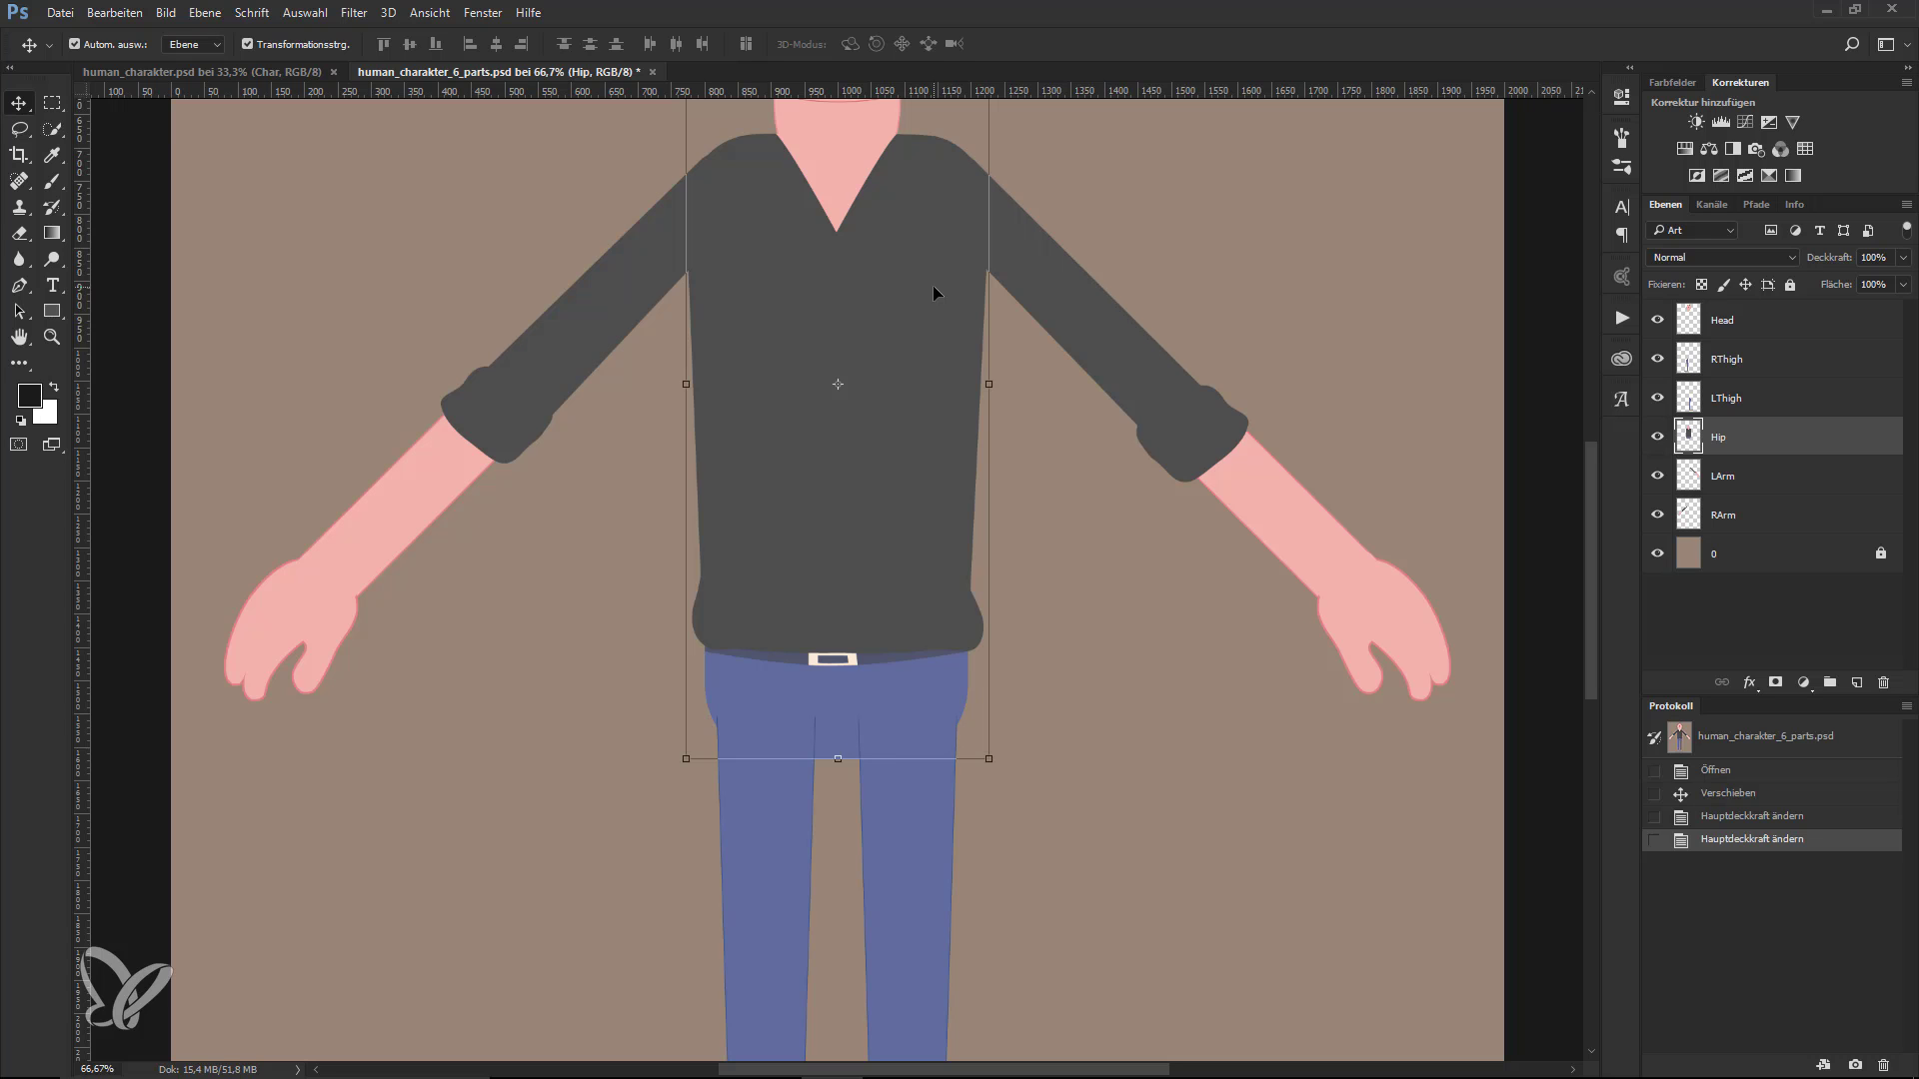
pyautogui.hotkey('ctrl', '0')
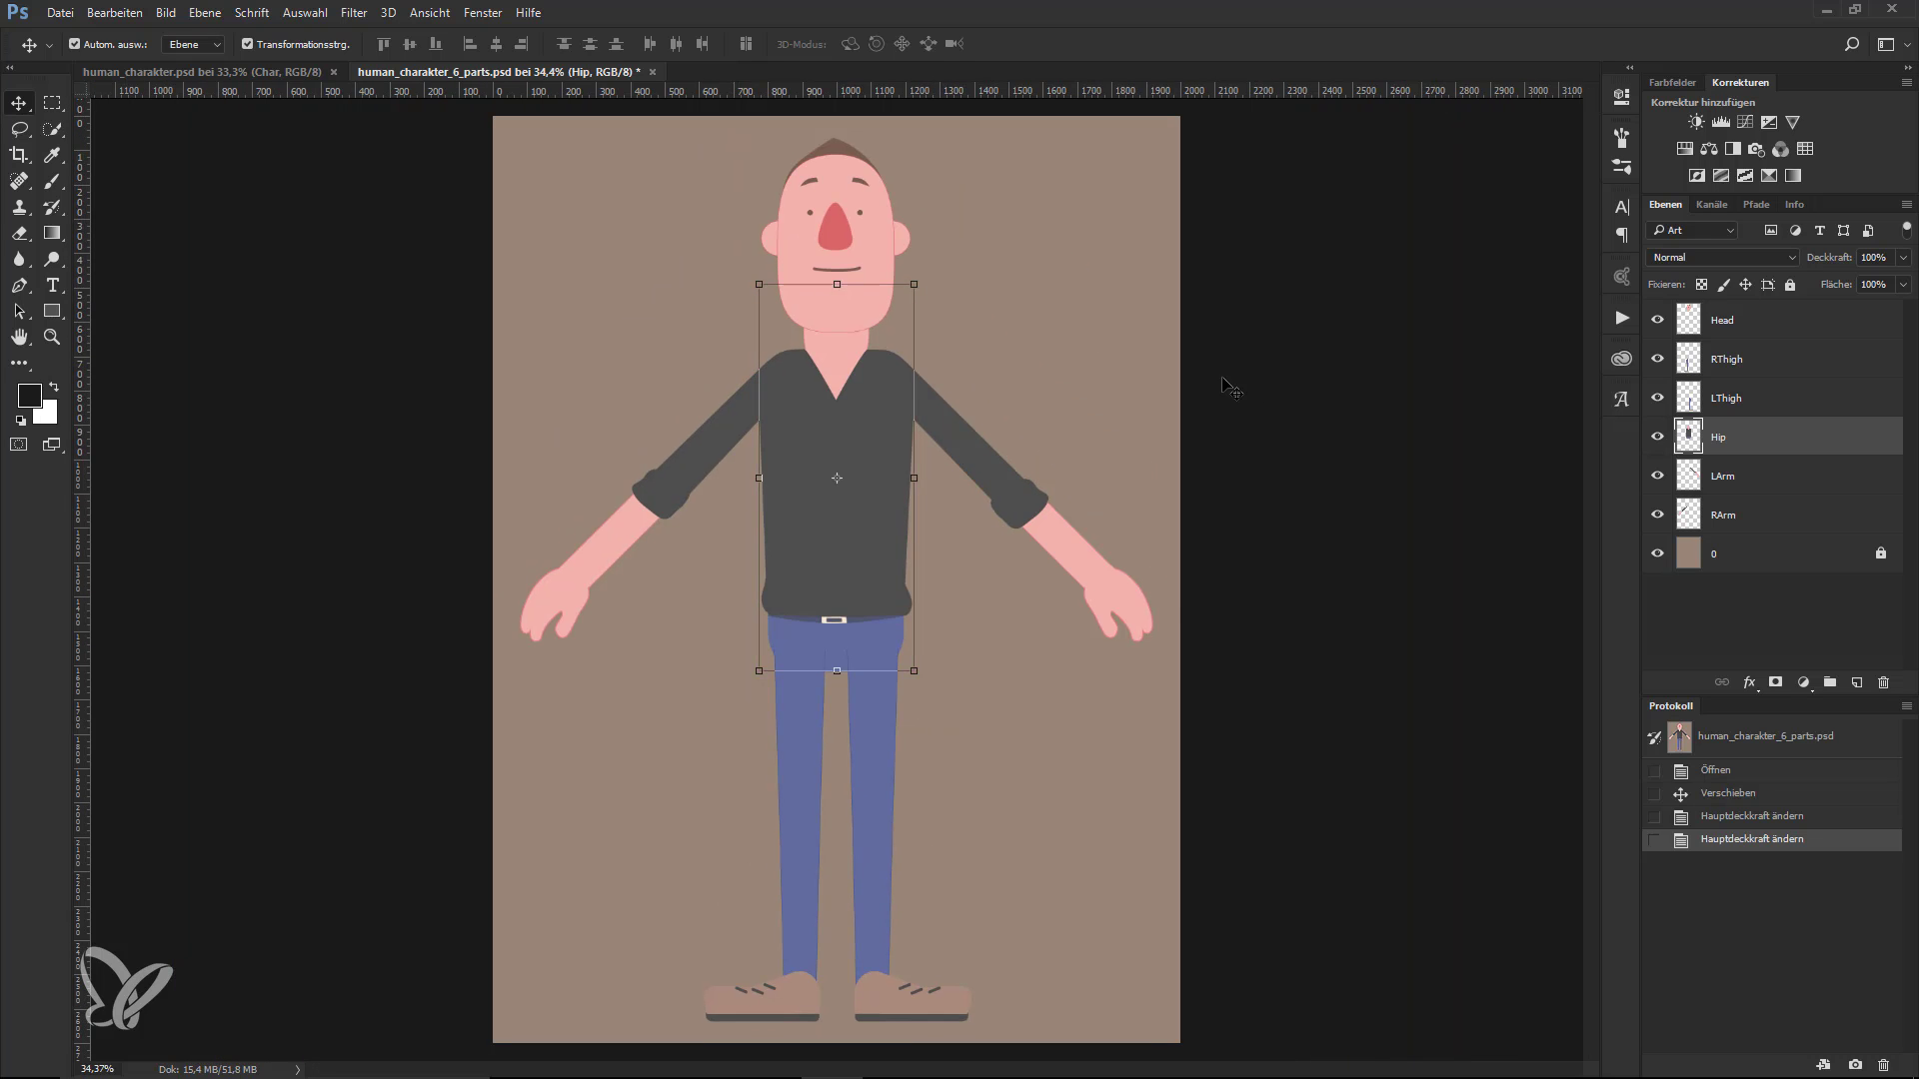
pyautogui.click(1276, 407)
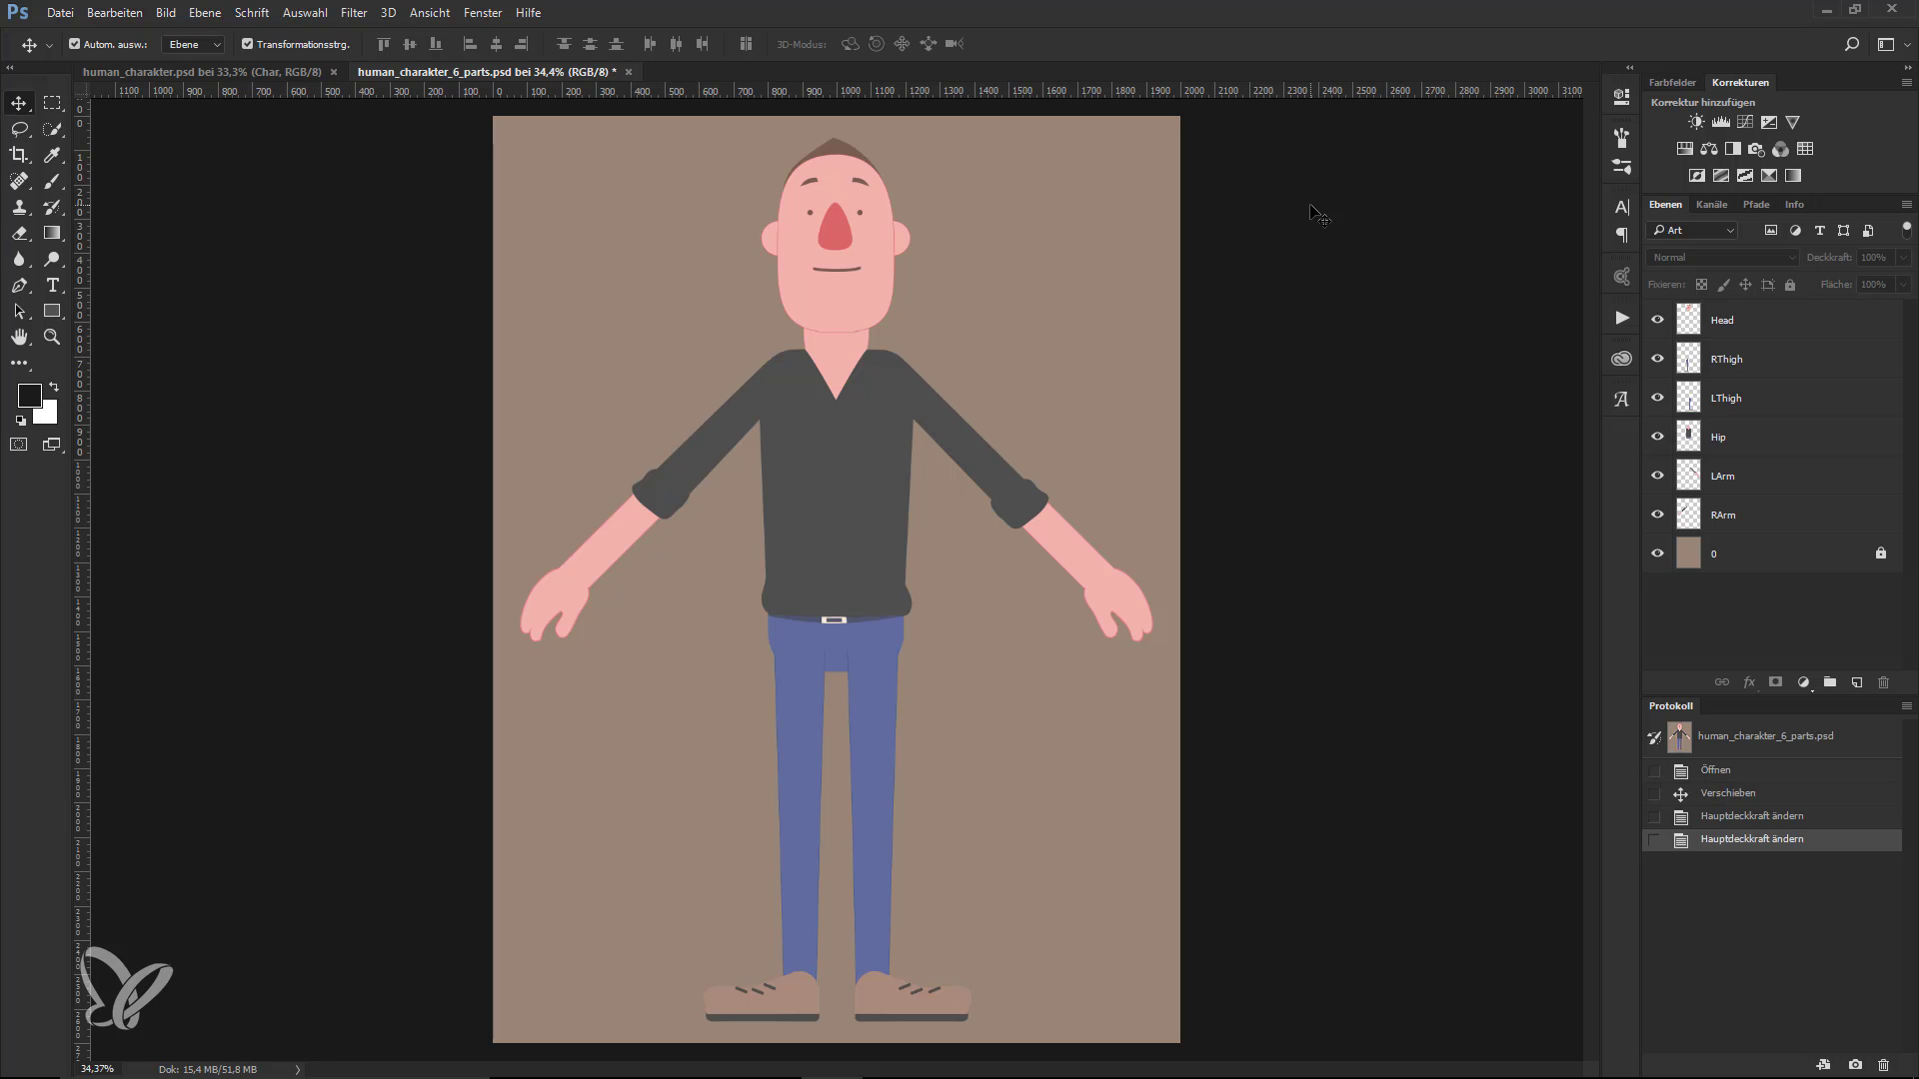
# - Open Human_Front_Full_Template.psd from the Trial Resource Pack folder in the CrazyTalk project folder
pyautogui.hotkey('alt', 'Tab')
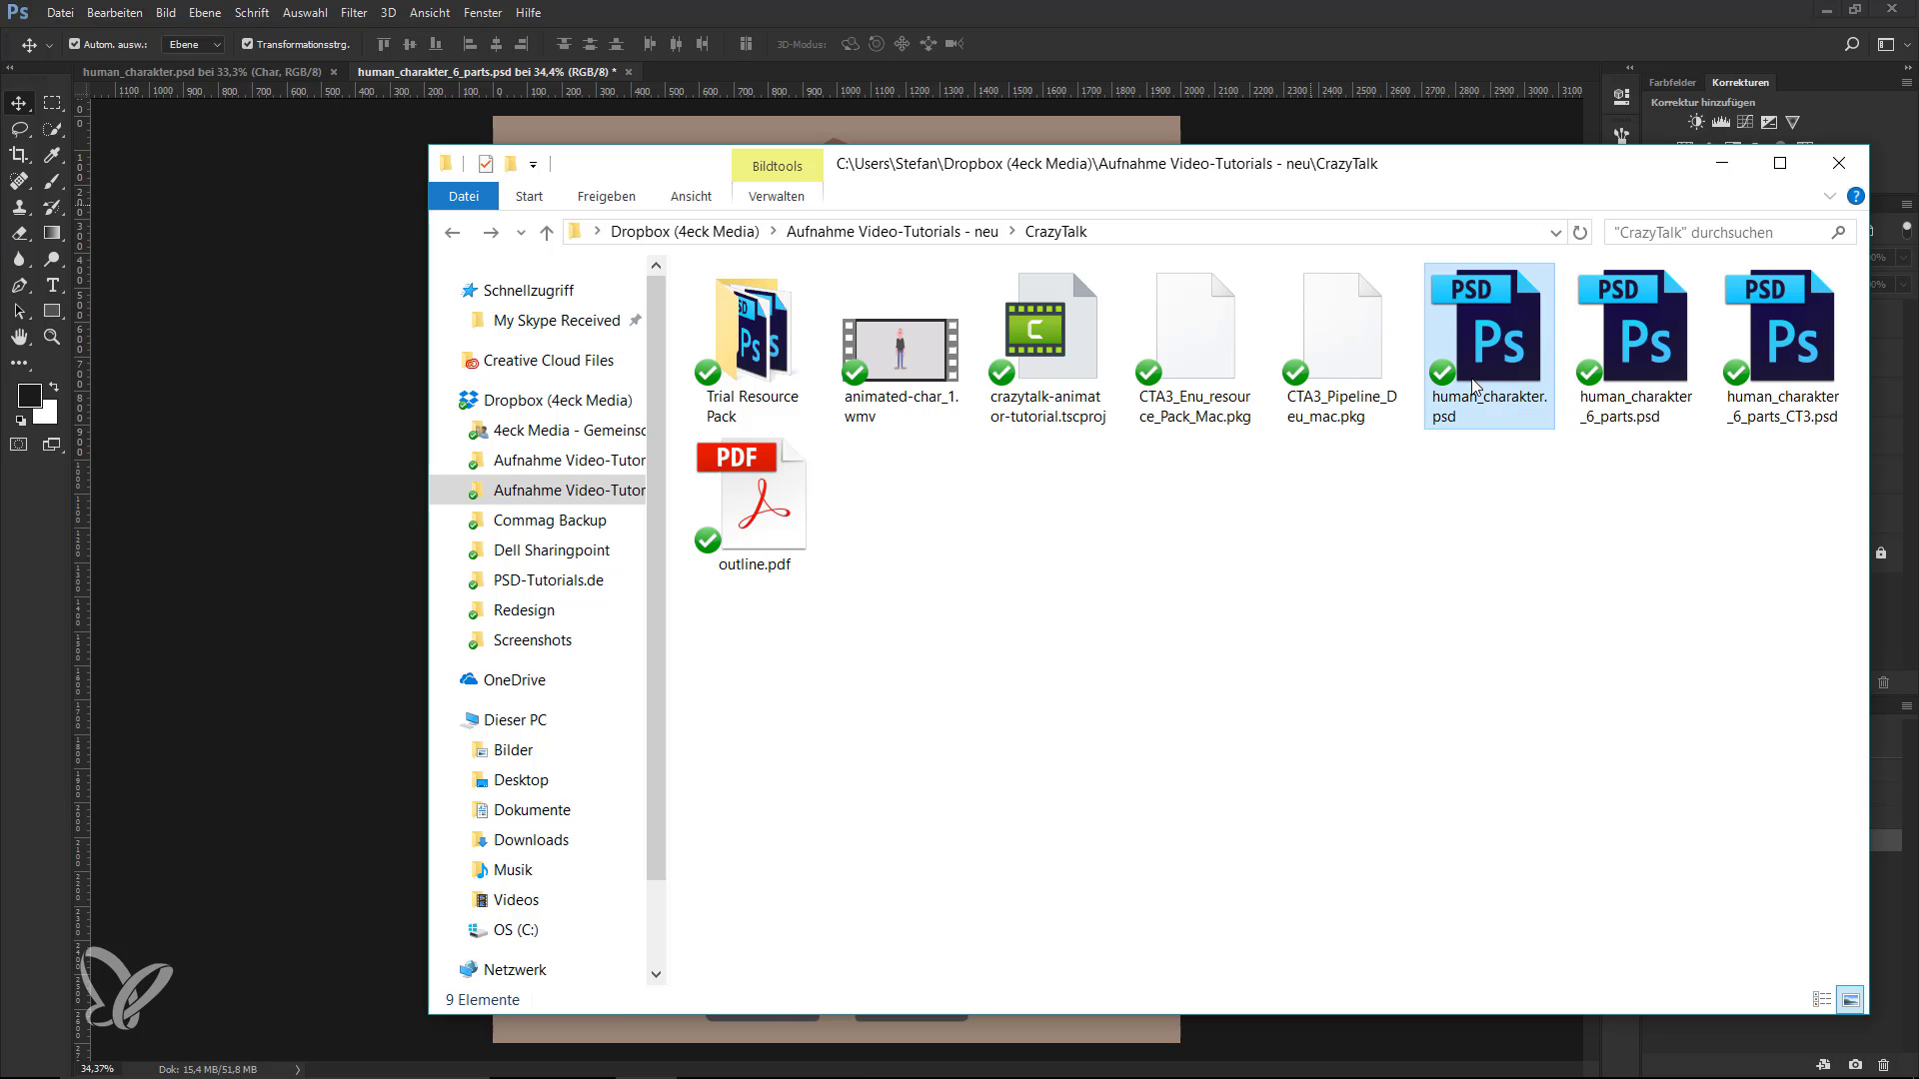
pyautogui.click(1533, 397)
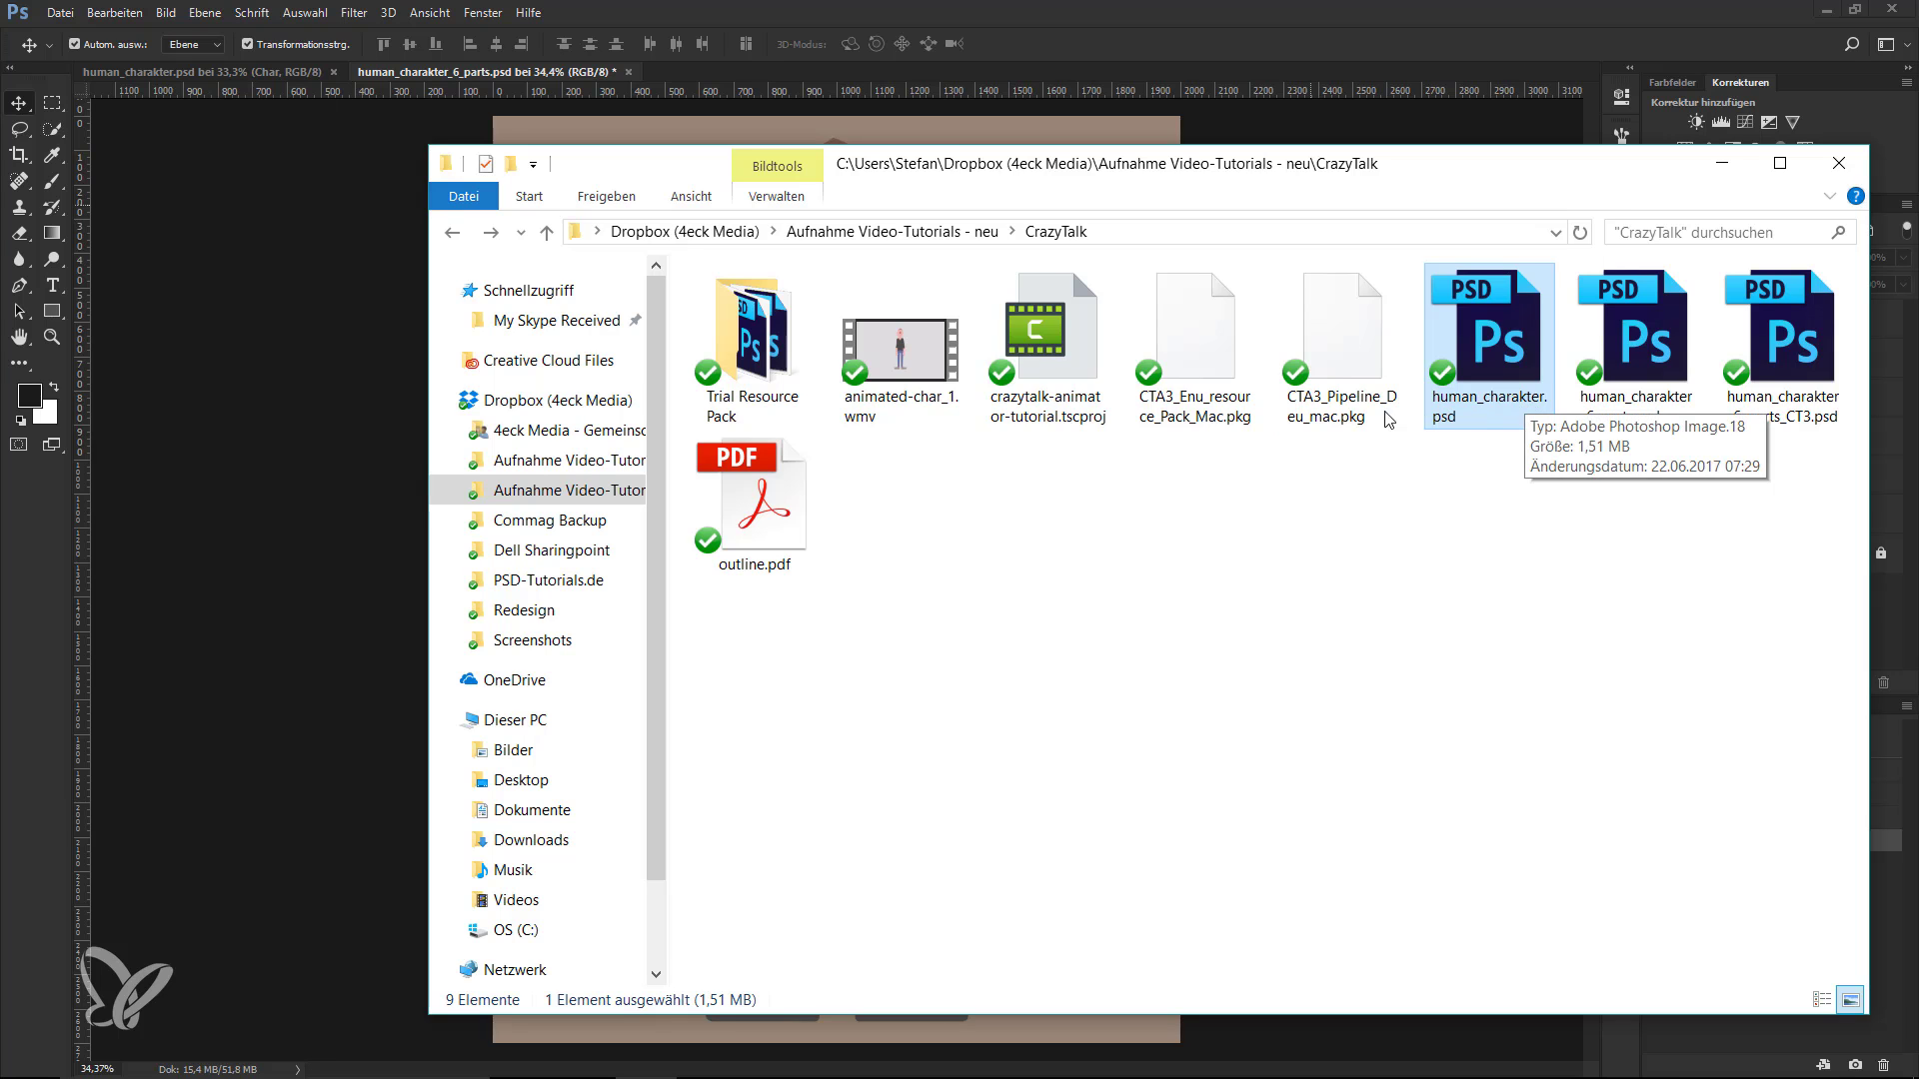
pyautogui.click(782, 371)
pyautogui.doubleClick(783, 372)
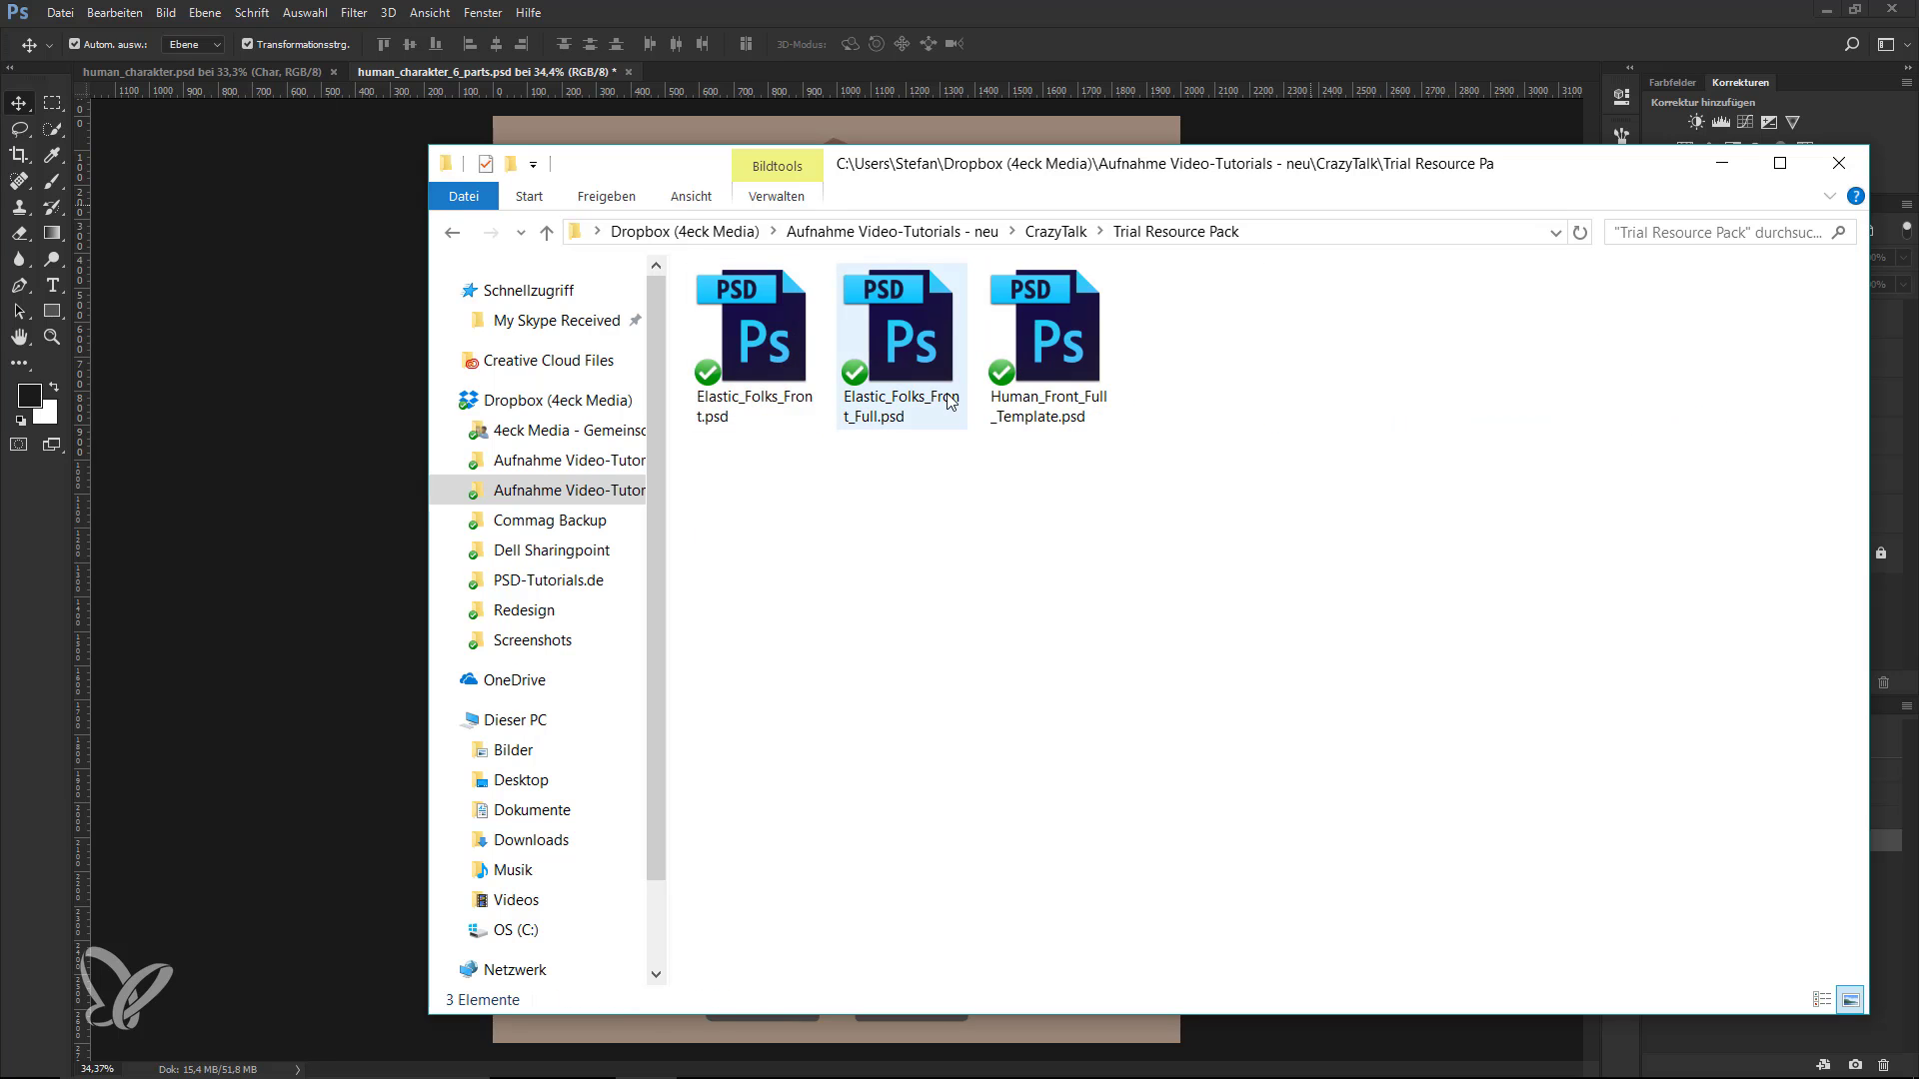
pyautogui.click(1046, 372)
pyautogui.doubleClick(1046, 371)
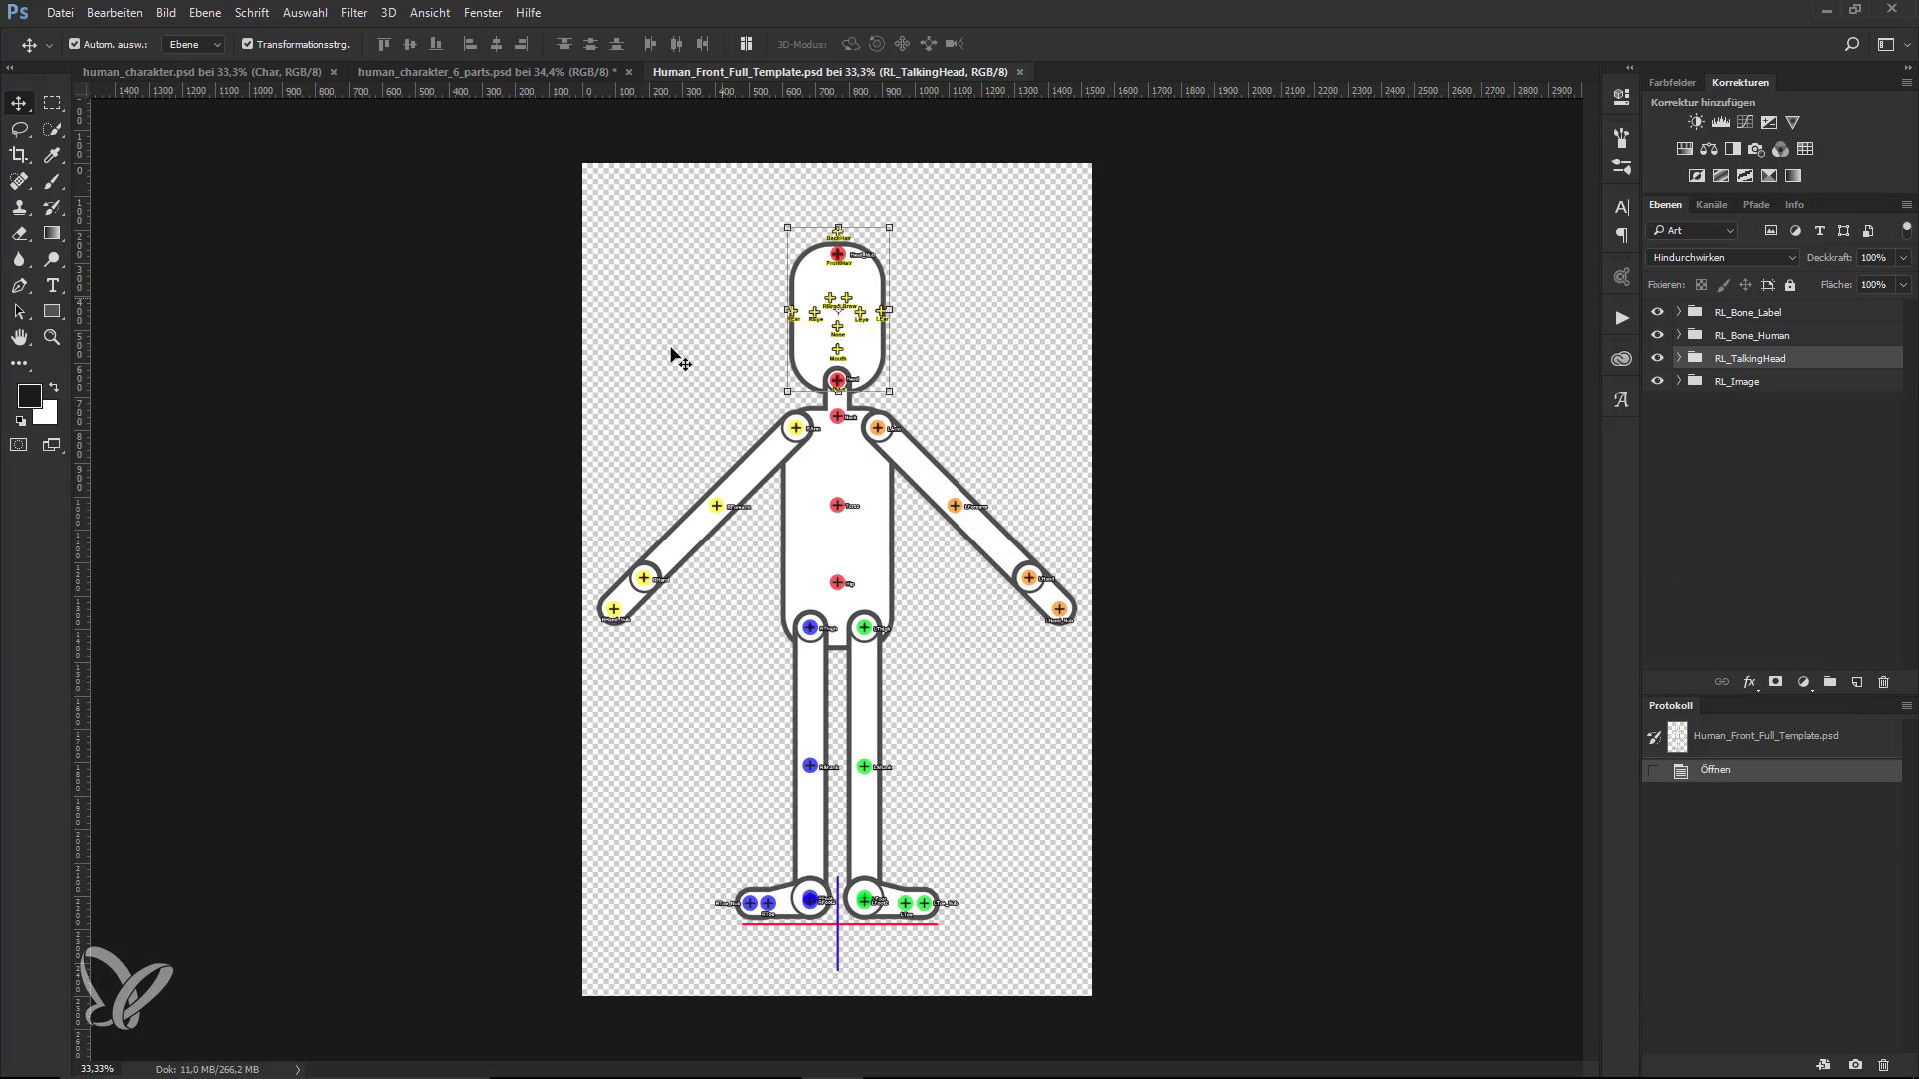
pyautogui.click(1121, 492)
pyautogui.hotkey('ctrl', '0')
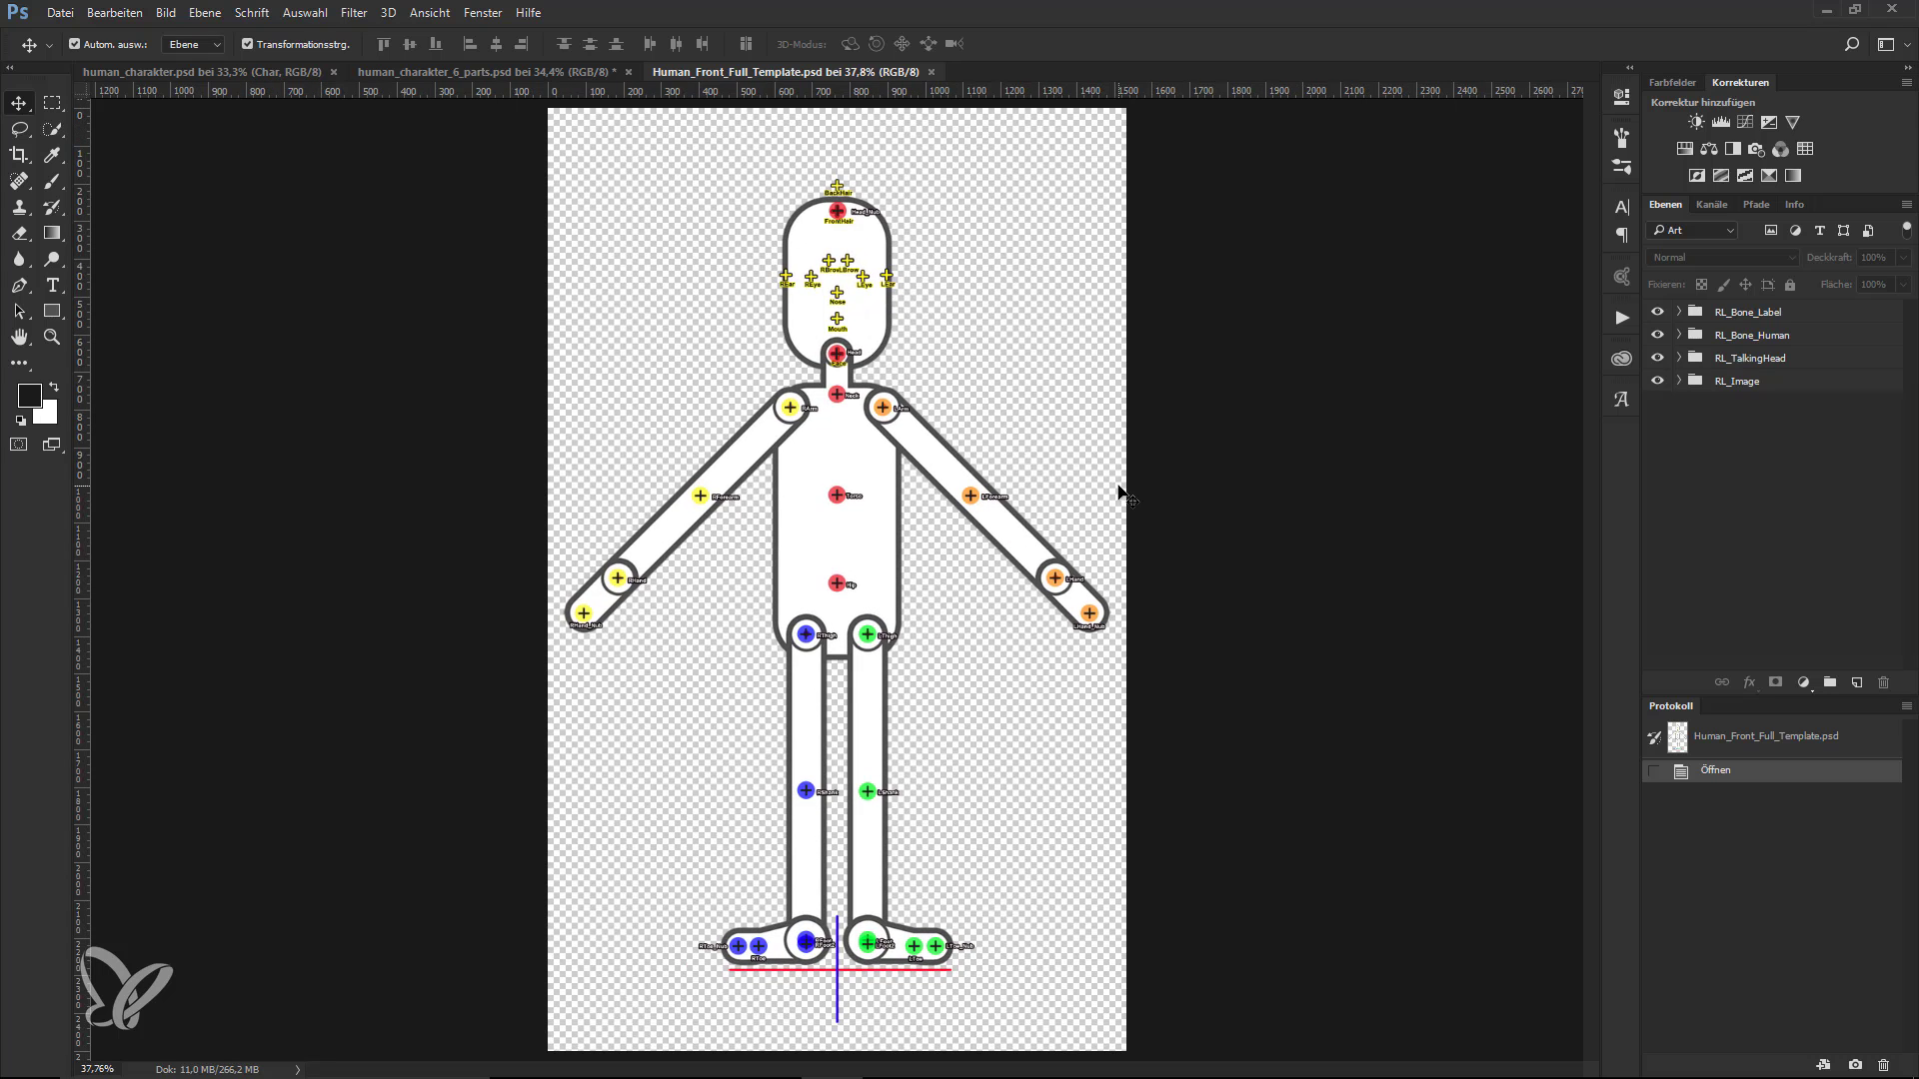
# - Copy the six layers from Head to RArm from human_charakter_6_parts.psd into the template document, centred over its figure
pyautogui.click(500, 74)
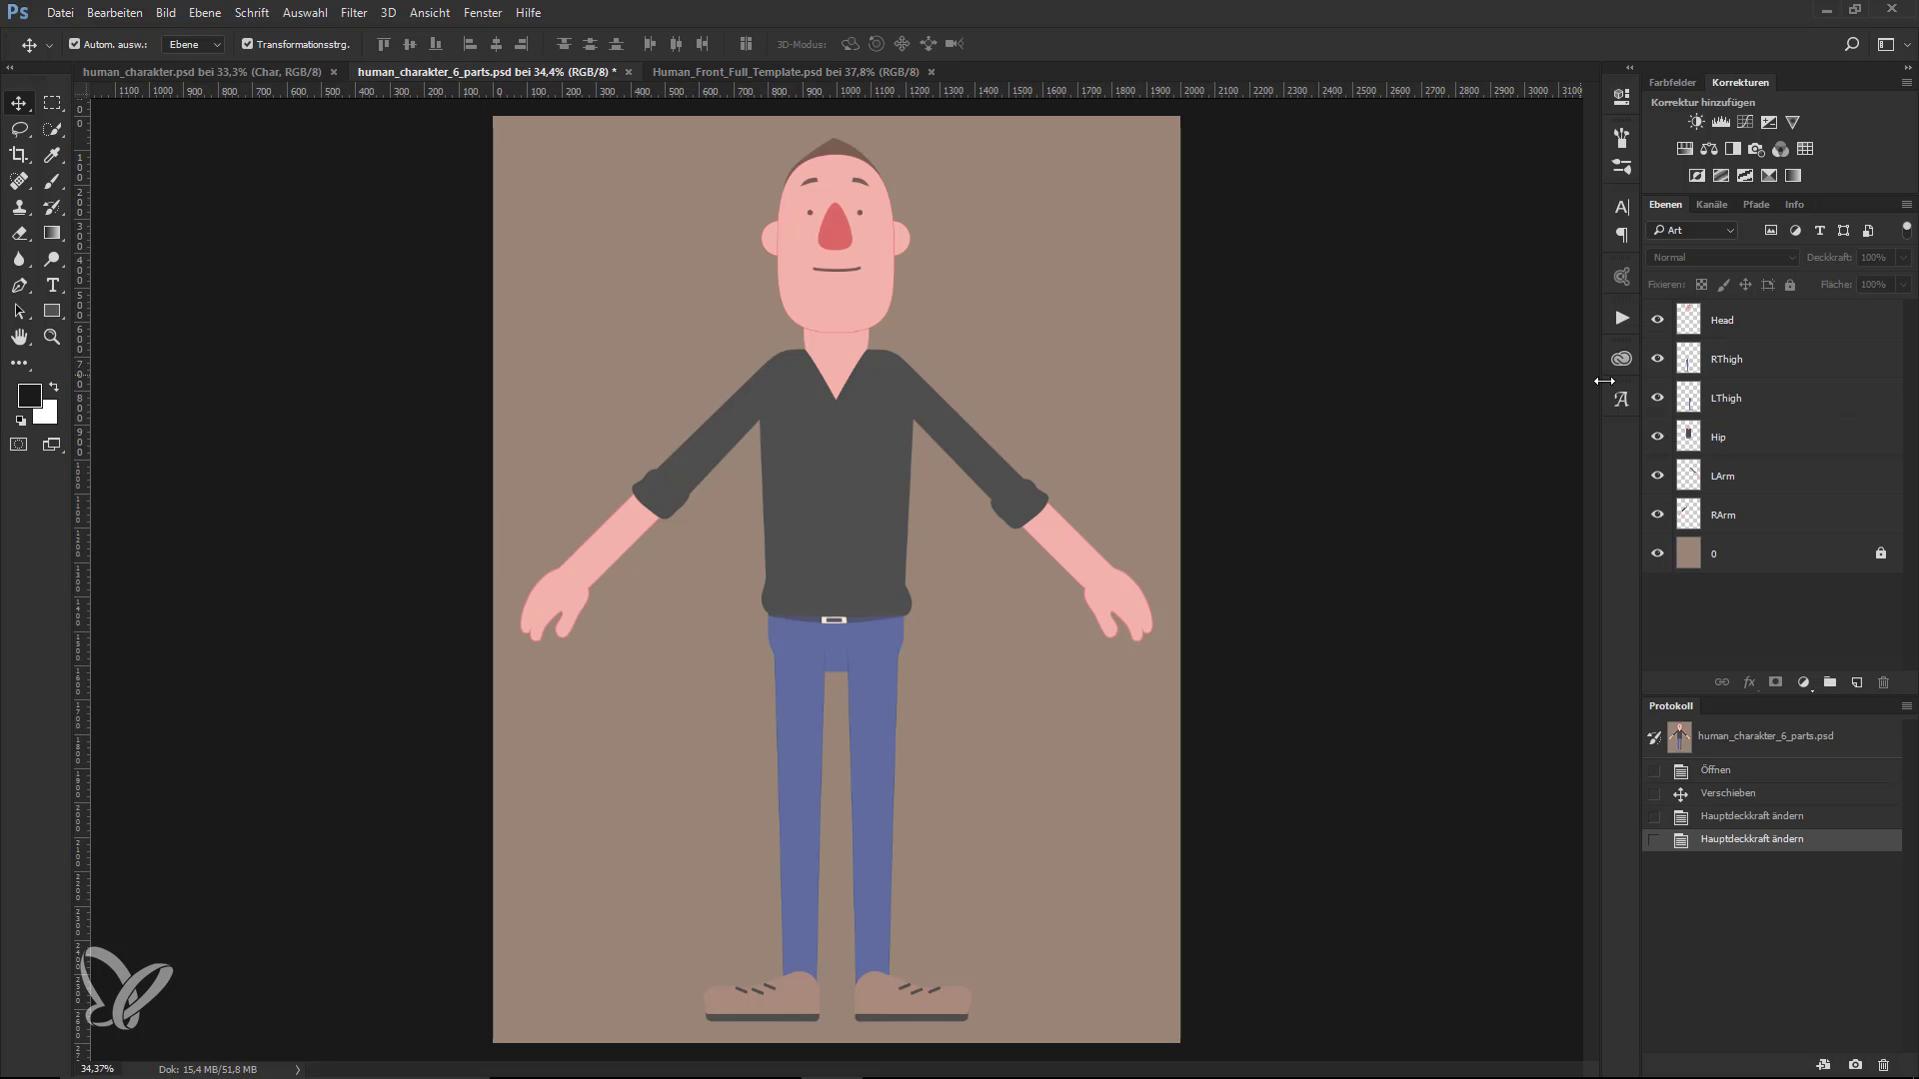
pyautogui.keyDown('shift'); pyautogui.click(1720, 517); pyautogui.keyUp('shift')
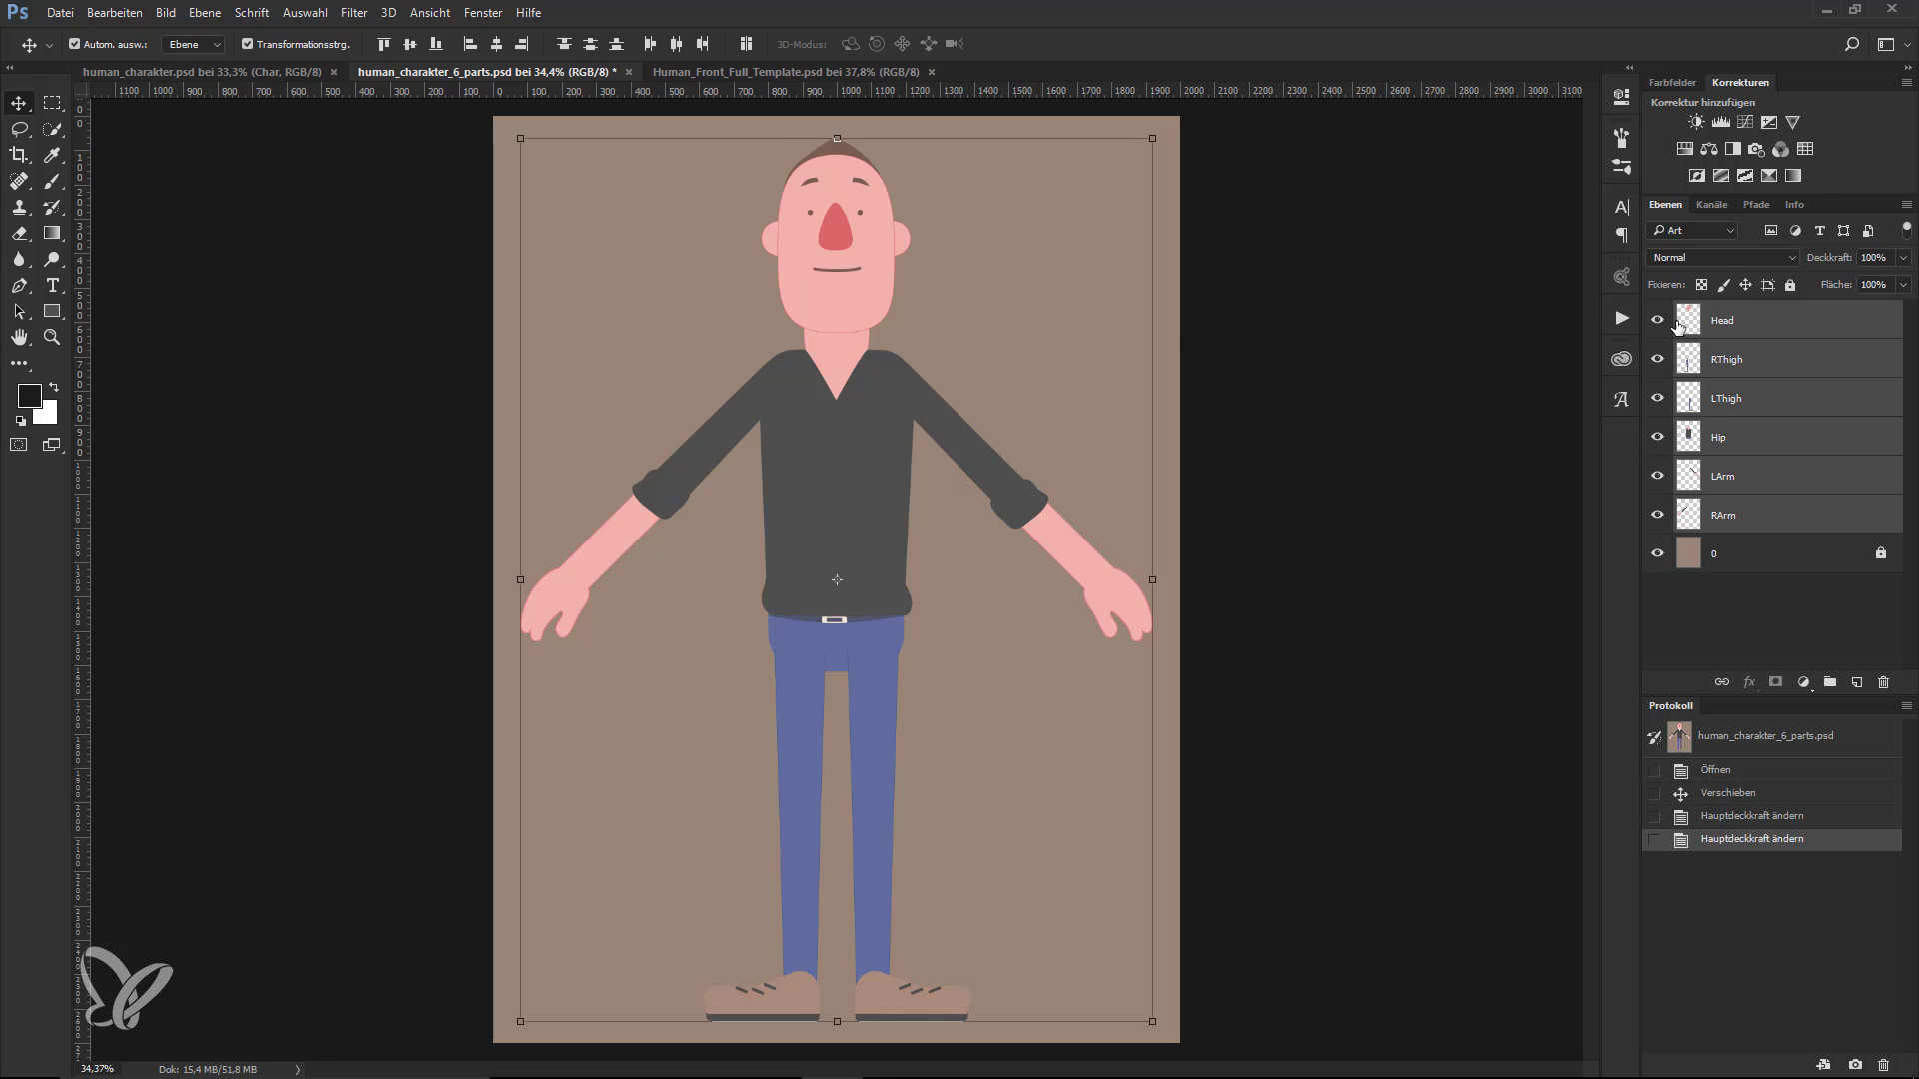
pyautogui.click(741, 74)
pyautogui.moveTo(757, 321); pyautogui.dragTo(871, 266)
# - Scale the six character layers proportionally to about 89.4% and move them up to Y 1368 px
pyautogui.hotkey('ctrl', '-')
pyautogui.hotkey('ctrl', '-')
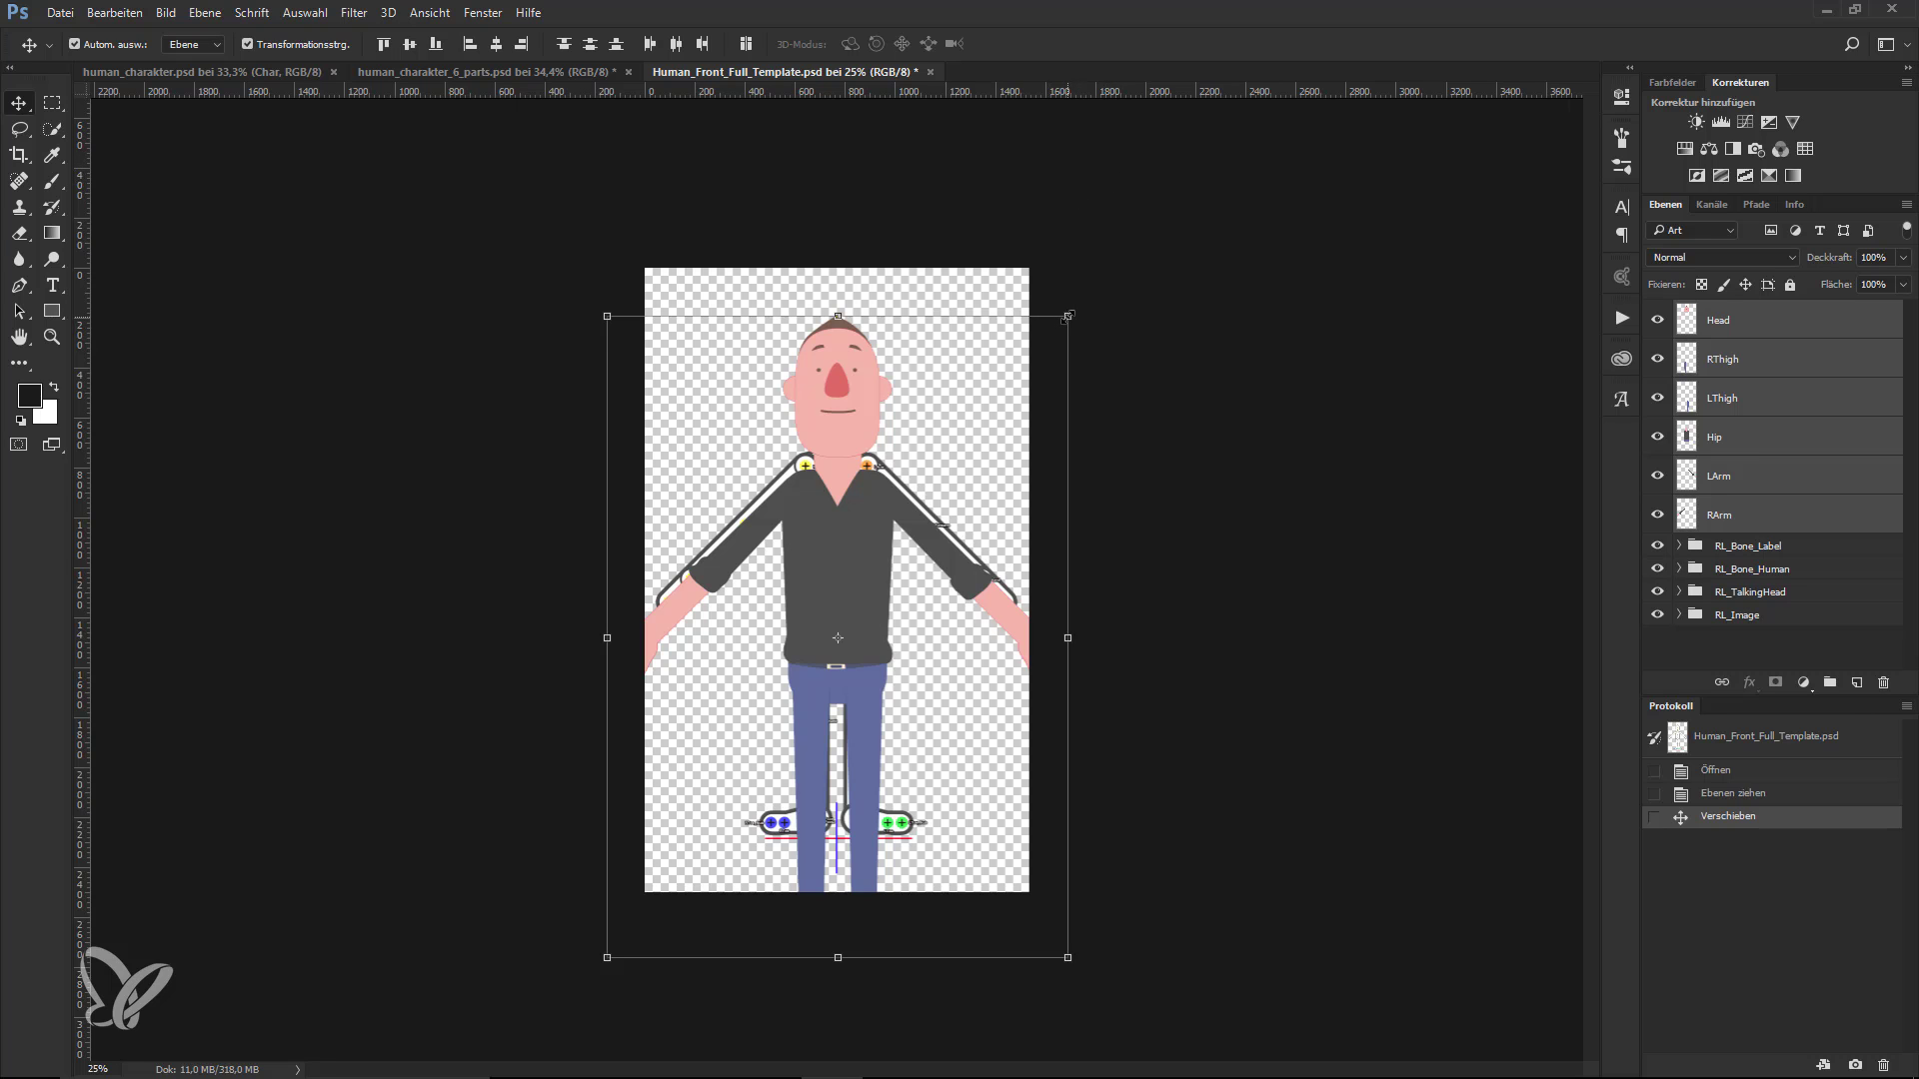
pyautogui.moveTo(1067, 316); pyautogui.dragTo(1046, 352)
pyautogui.hotkey('shift', 'Up')
pyautogui.hotkey('shift', 'Up')
pyautogui.hotkey('shift', 'Up')
pyautogui.hotkey('shift', 'Up')
pyautogui.hotkey('shift', 'Up')
pyautogui.hotkey('shift', 'Up')
pyautogui.hotkey('shift', 'Up')
pyautogui.hotkey('shift', 'Up')
pyautogui.hotkey('shift', 'Up')
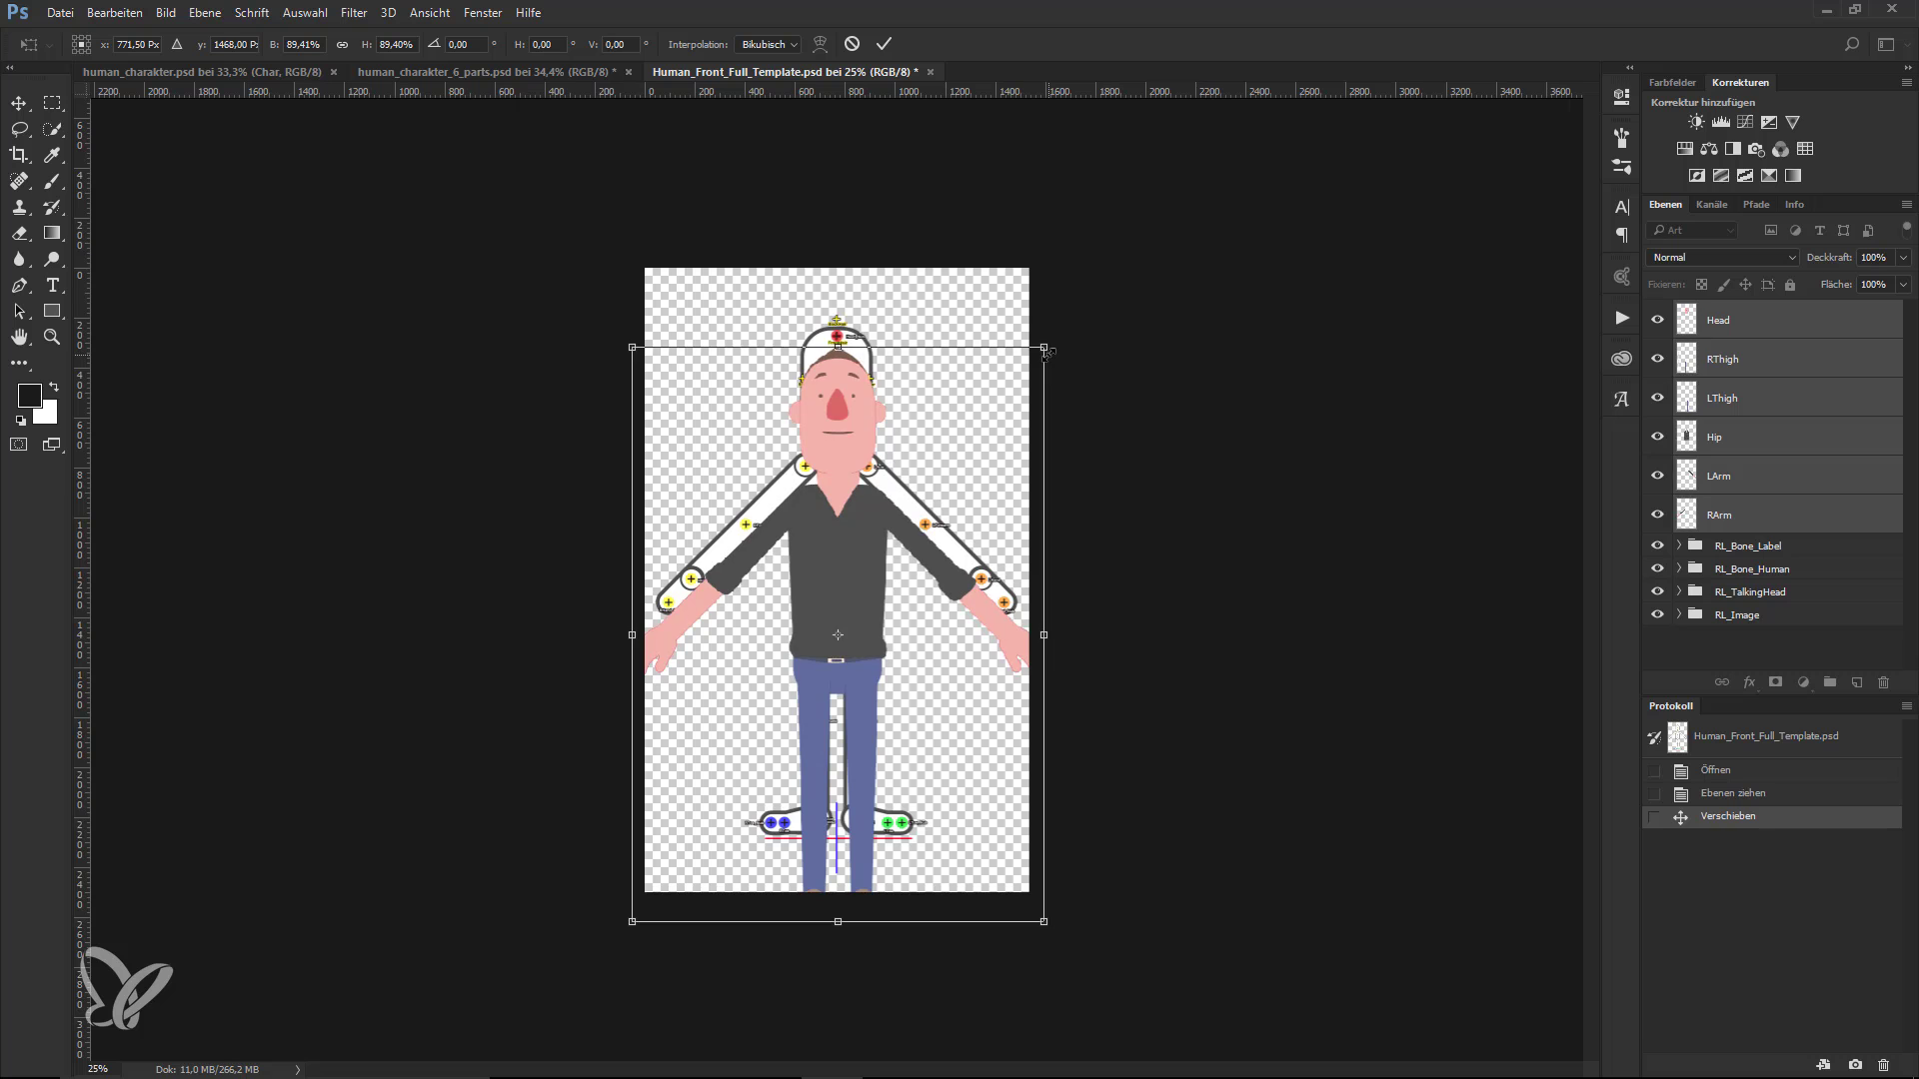
pyautogui.hotkey('shift', 'Up')
pyautogui.hotkey('shift', 'Up')
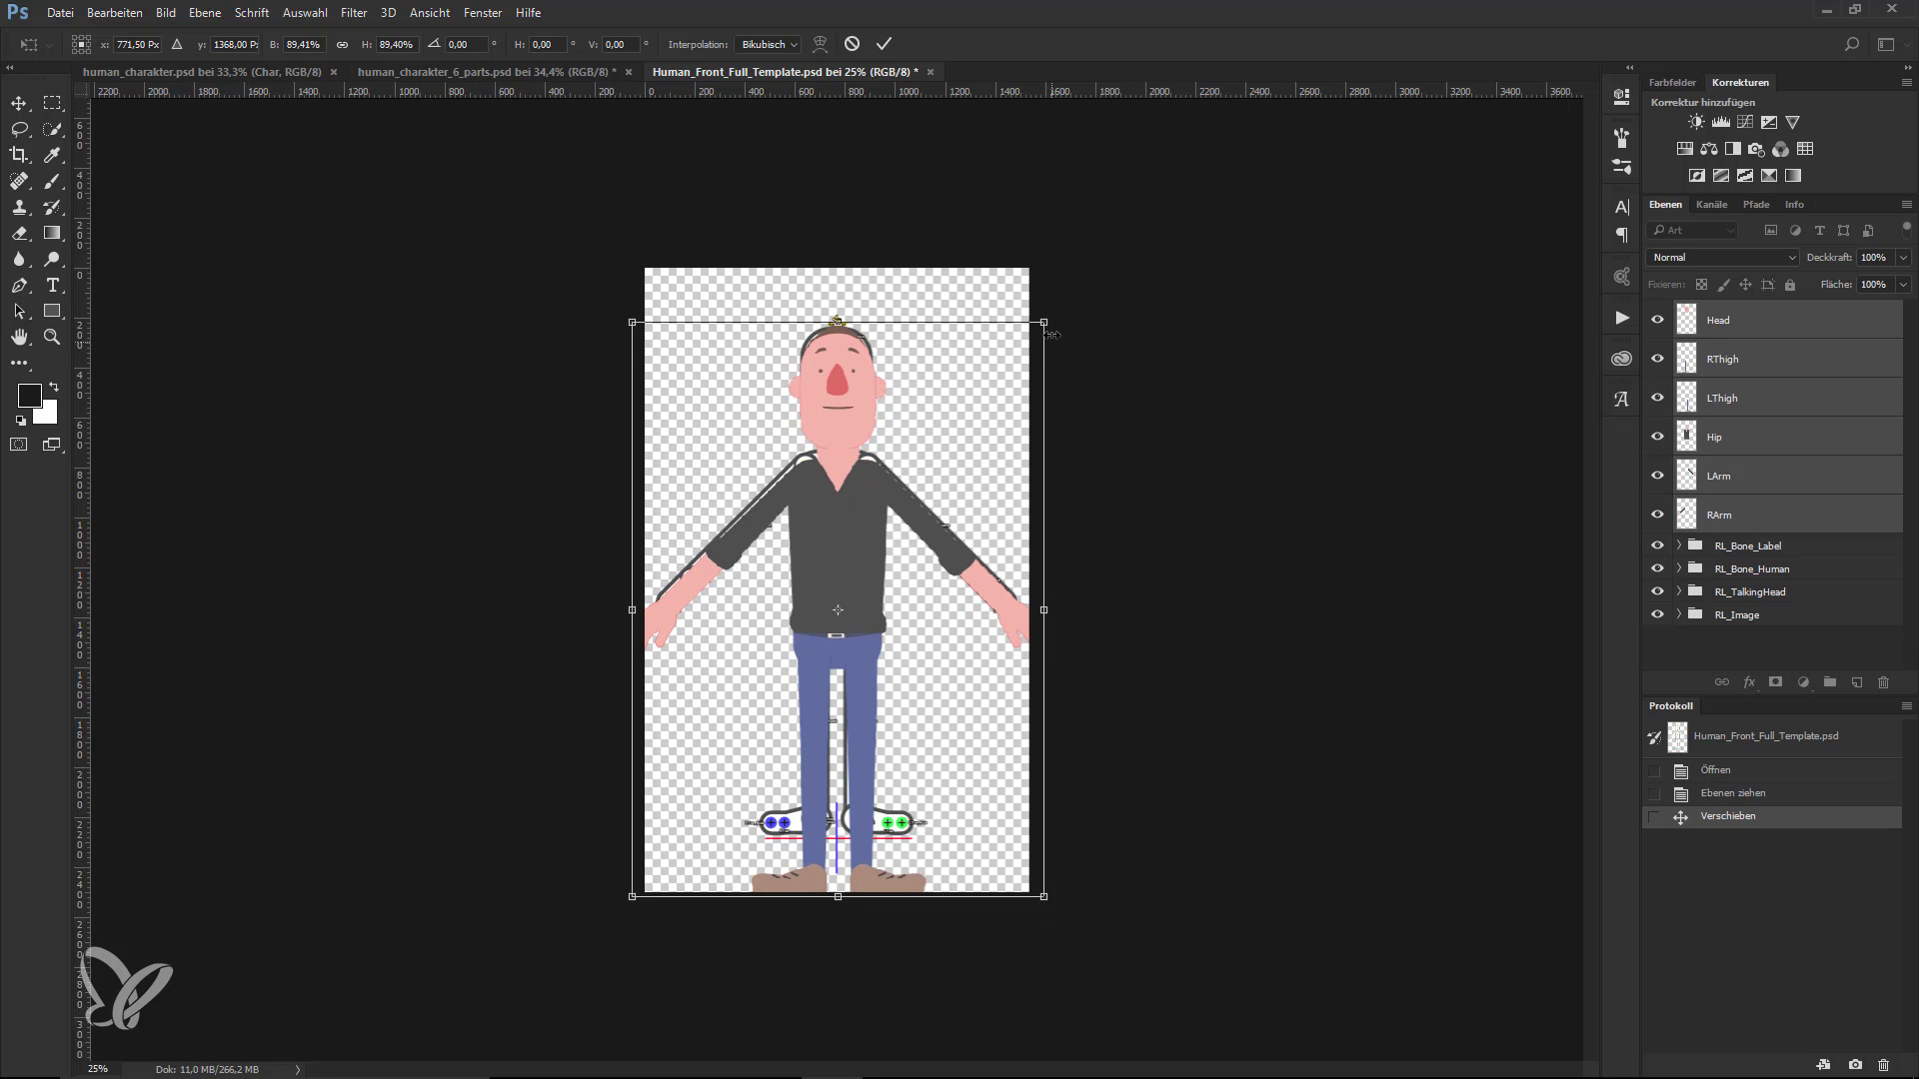
# - Scale the six character layers down to about 79.8% around their centre and move them up to match the template figure
pyautogui.moveTo(1046, 326); pyautogui.dragTo(1021, 356)
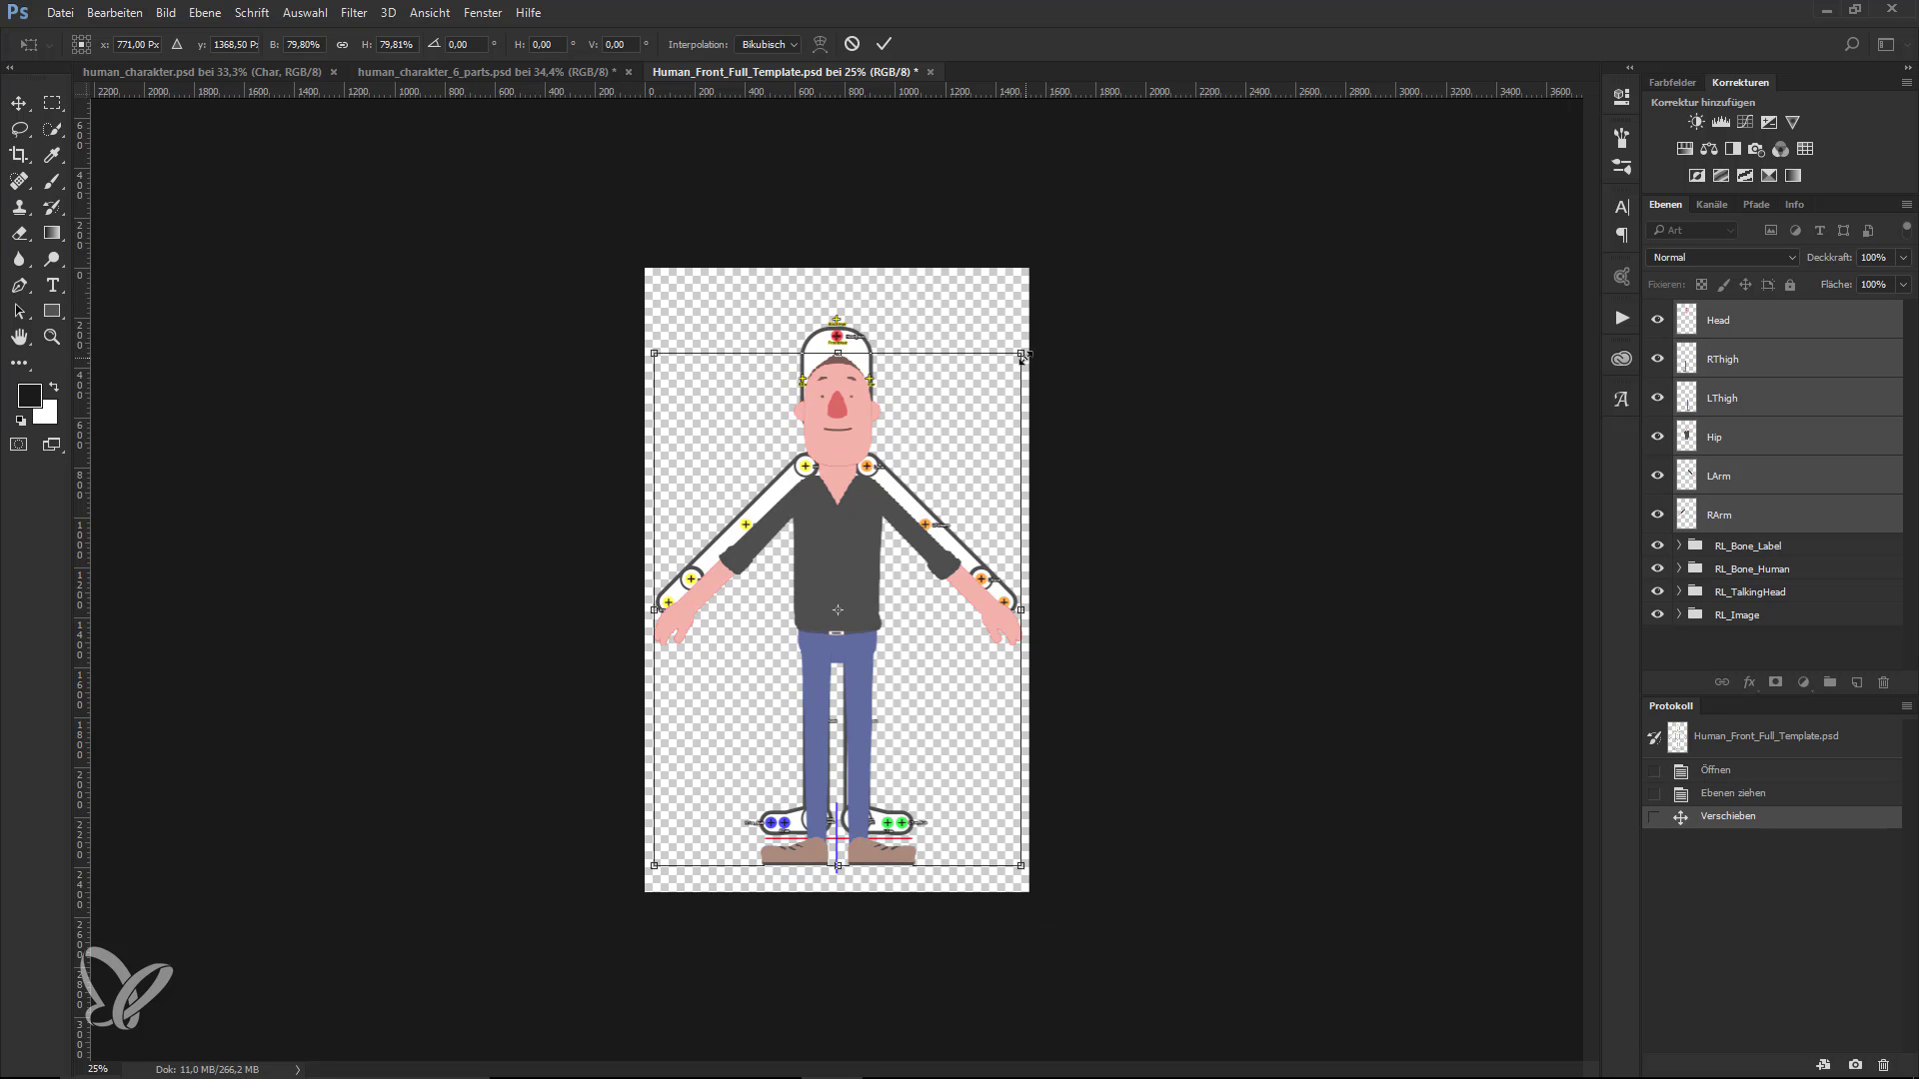
pyautogui.hotkey('shift', 'Up')
pyautogui.hotkey('shift', 'Up')
pyautogui.hotkey('shift', 'Up')
pyautogui.hotkey('shift', 'Up')
pyautogui.hotkey('shift', 'Up')
pyautogui.hotkey('shift', 'Up')
pyautogui.hotkey('shift', 'Up')
pyautogui.hotkey('shift', 'Up')
pyautogui.hotkey('shift', 'Up')
pyautogui.hotkey('shift', 'Up')
pyautogui.hotkey('shift', 'Up')
pyautogui.hotkey('shift', 'Up')
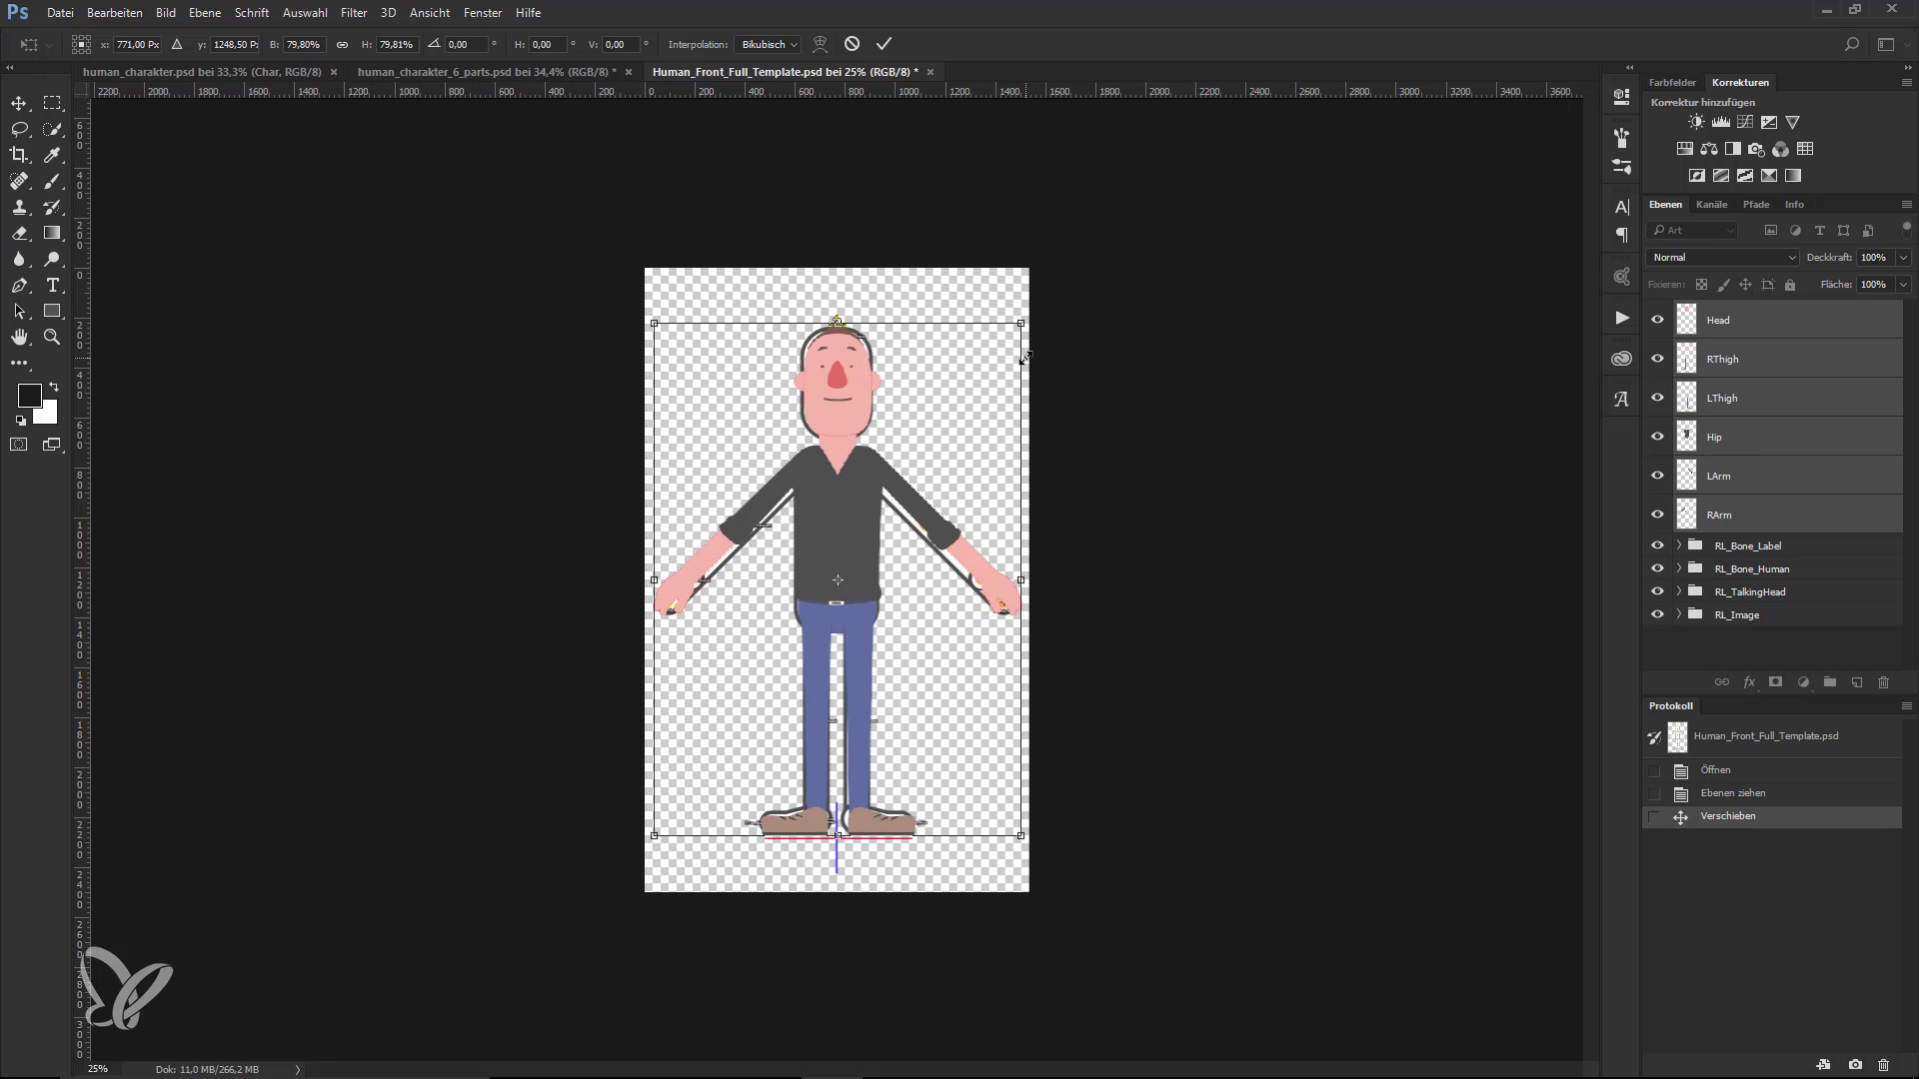
pyautogui.hotkey('shift', 'Up')
pyautogui.press('Return')
pyautogui.hotkey('ctrl', '0')
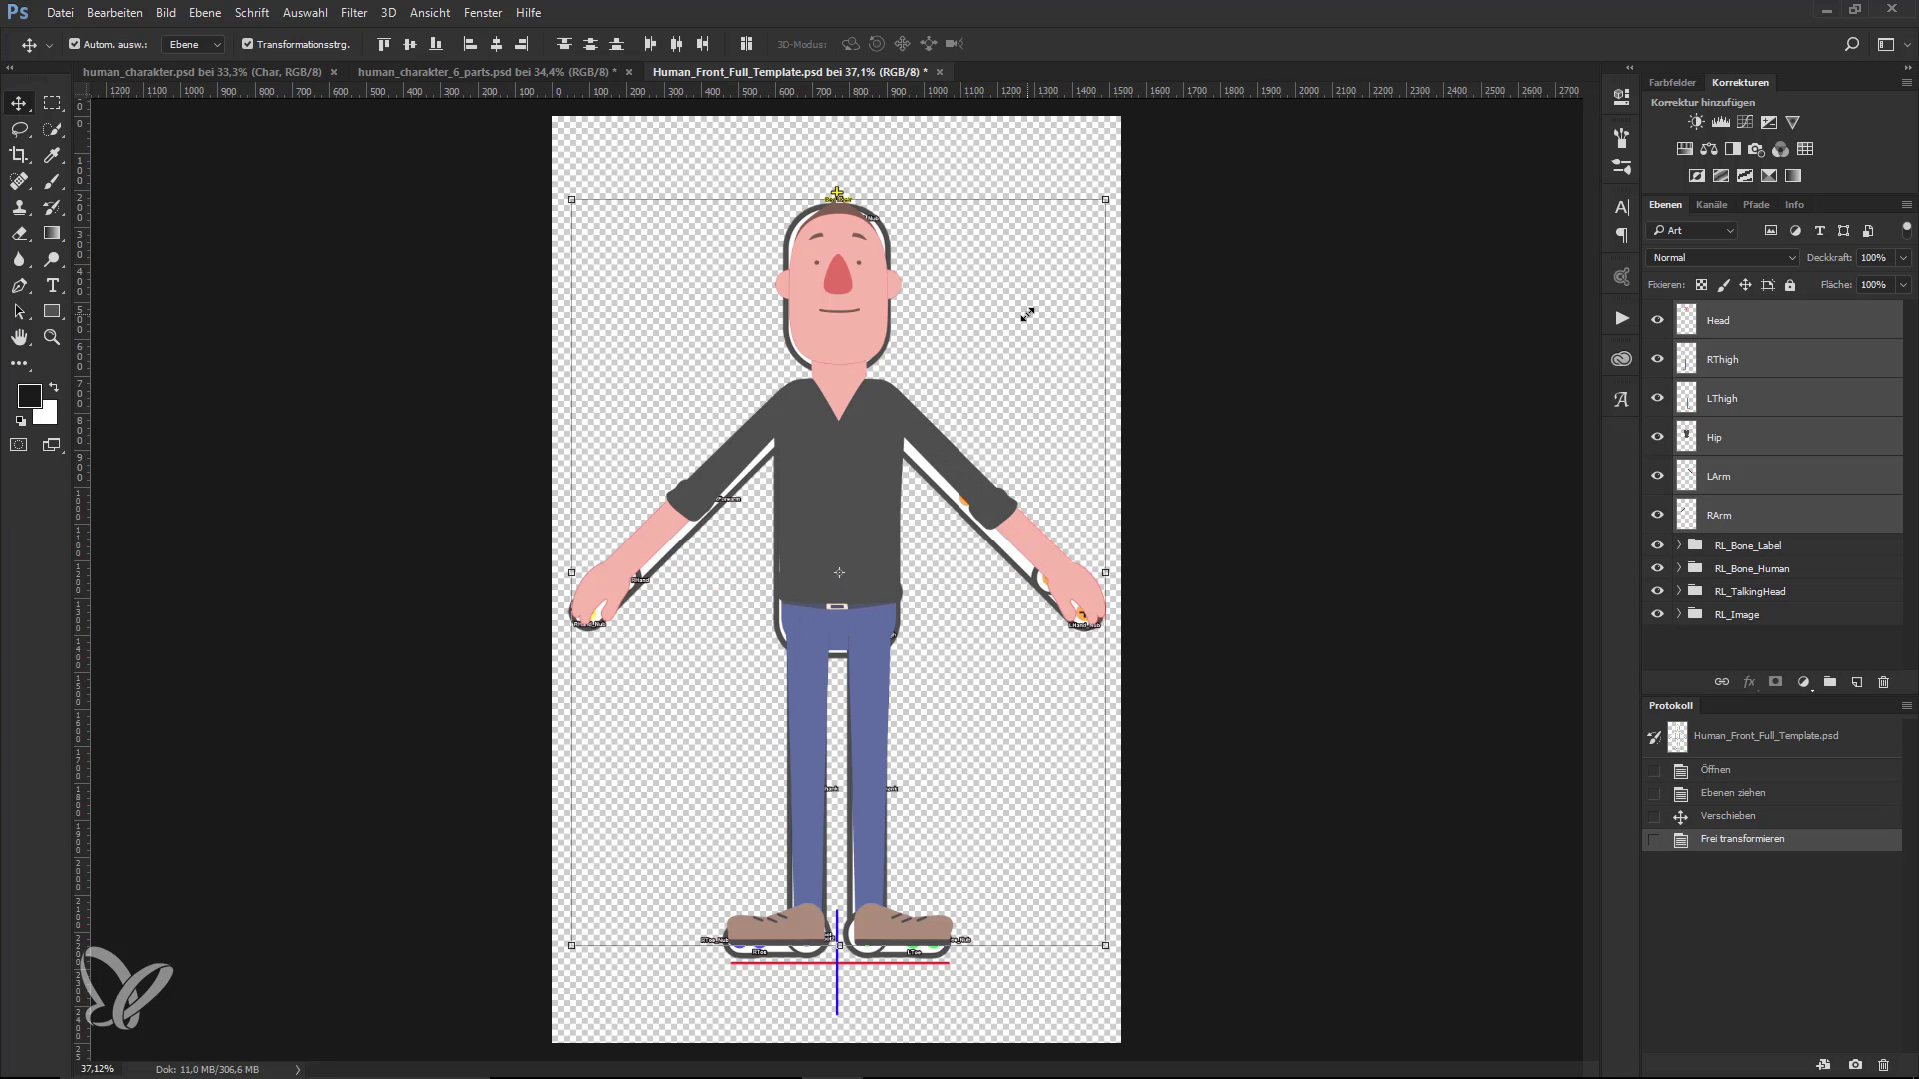
# - Expand the RL_Image group and move the character's Head layer into its Head subgroup
pyautogui.click(1679, 615)
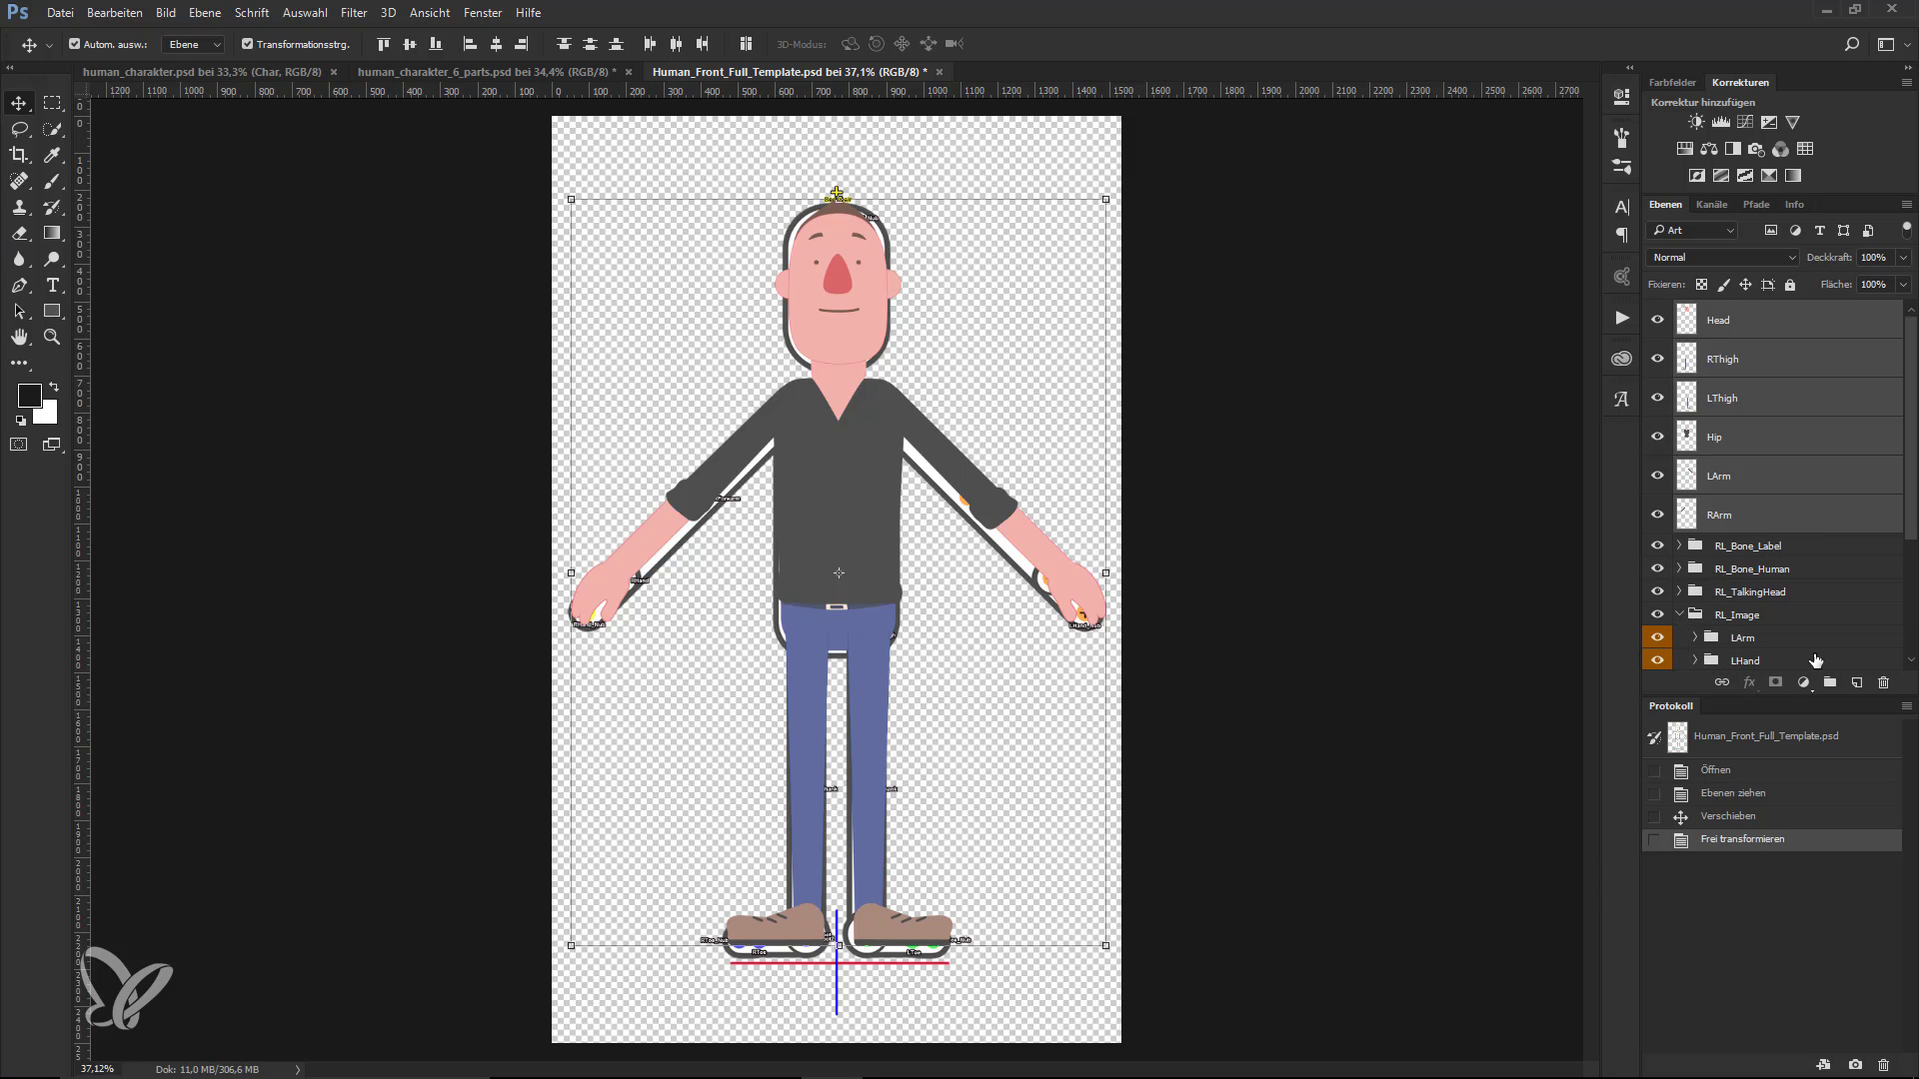
pyautogui.click(1735, 637)
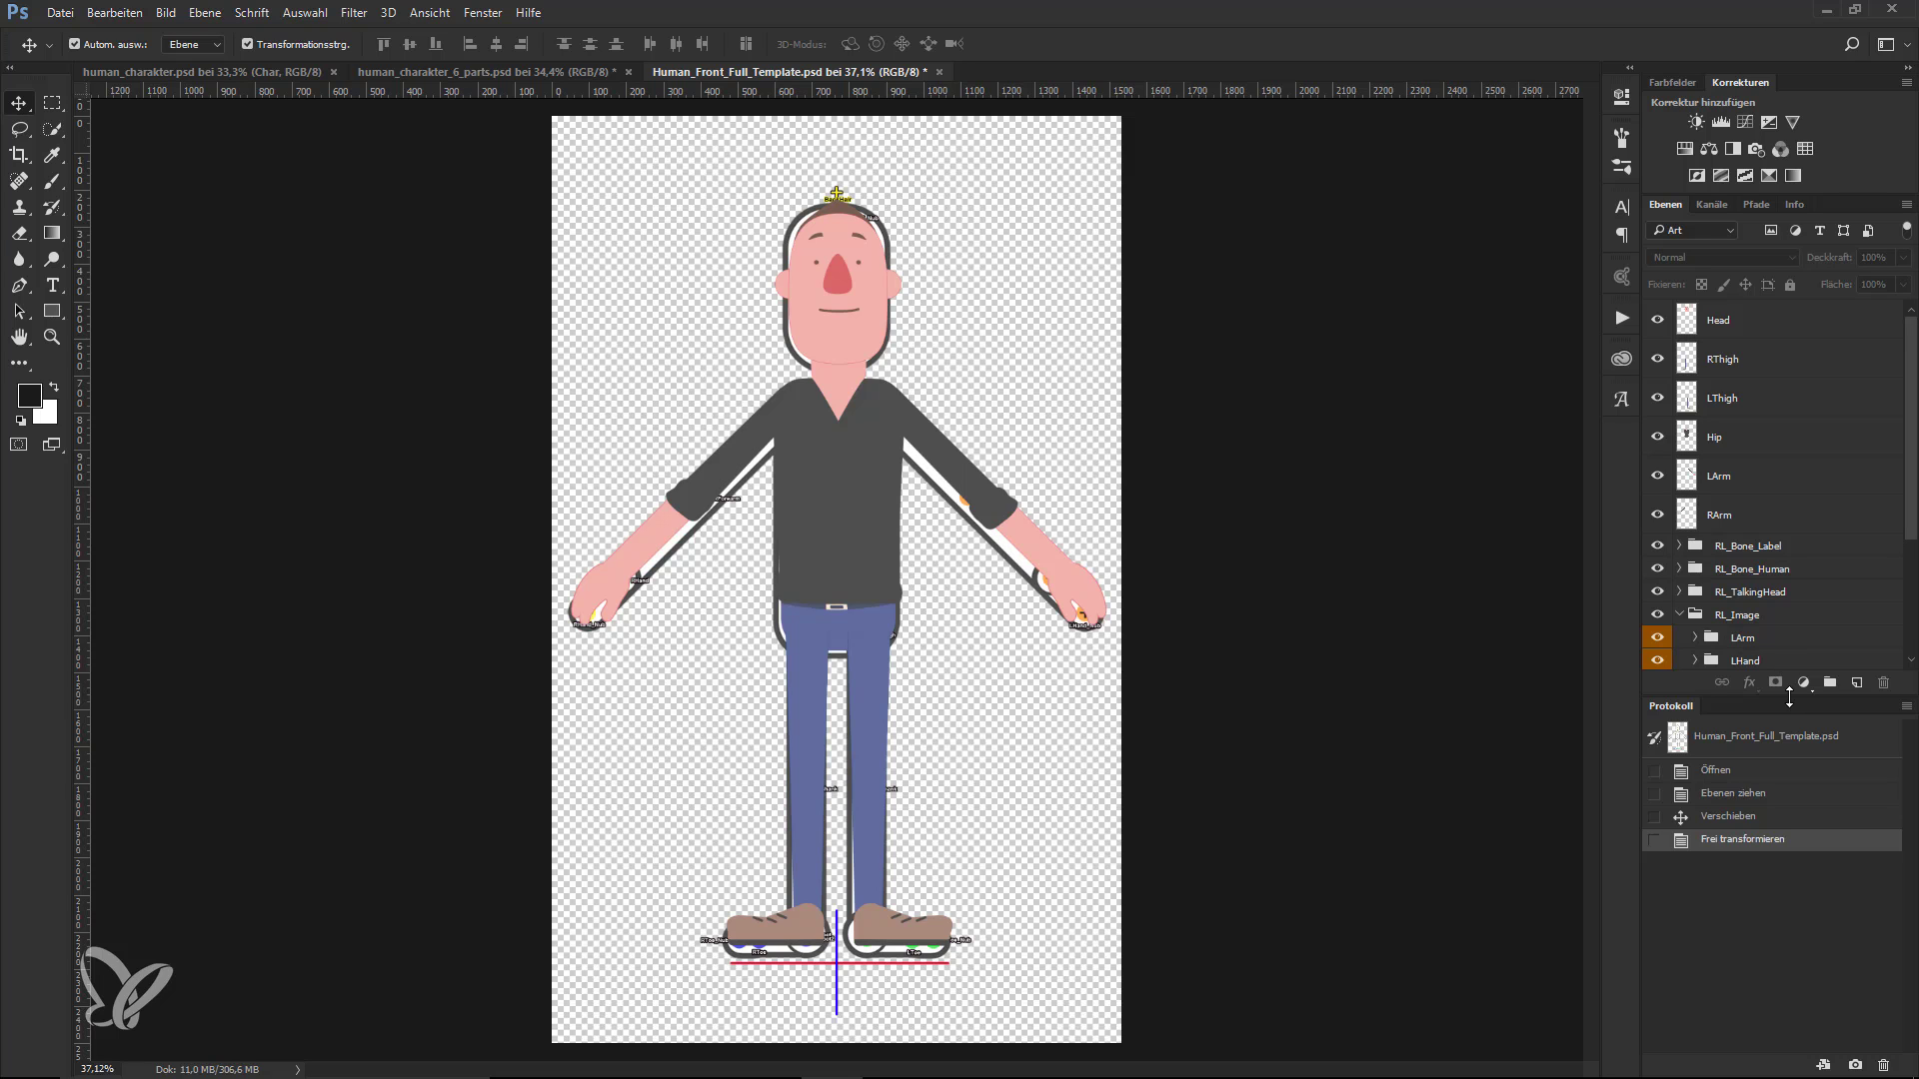
pyautogui.moveTo(1789, 696); pyautogui.dragTo(1780, 881)
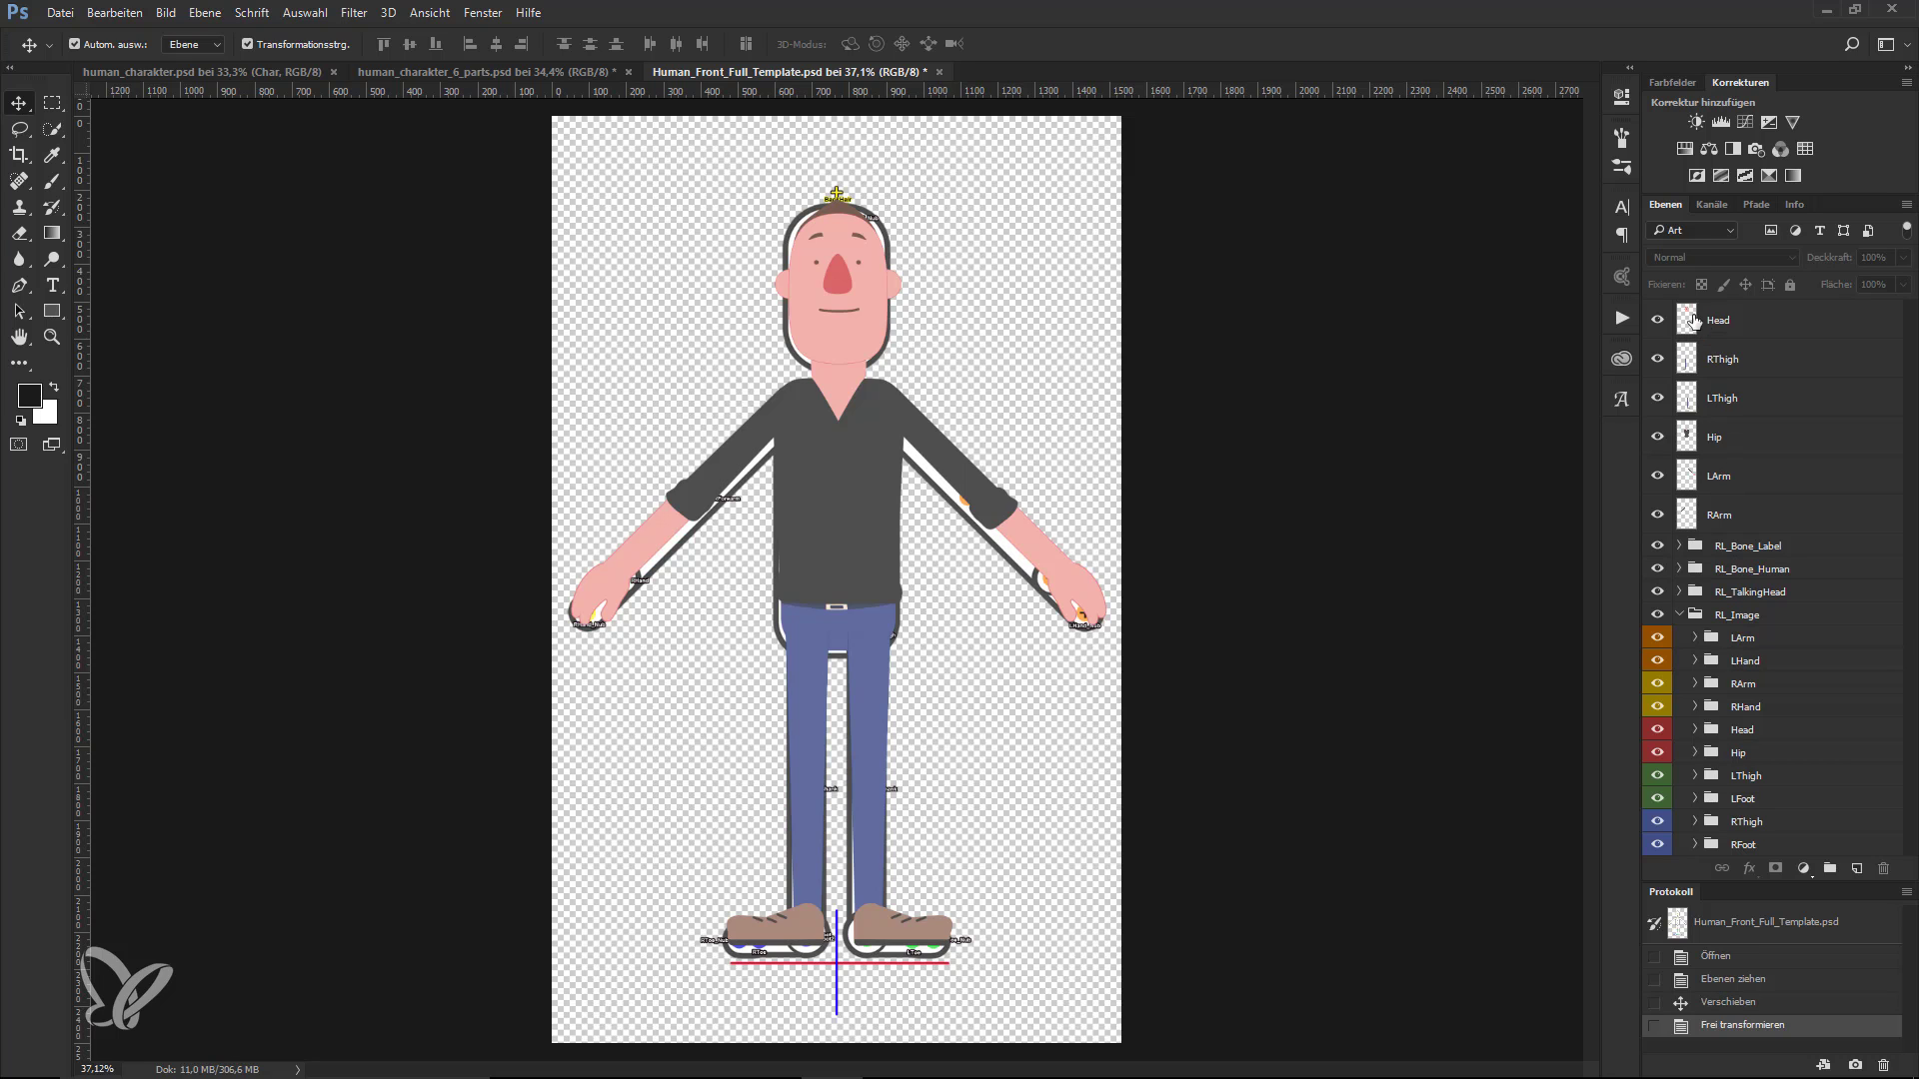
pyautogui.moveTo(1696, 322); pyautogui.dragTo(1774, 729)
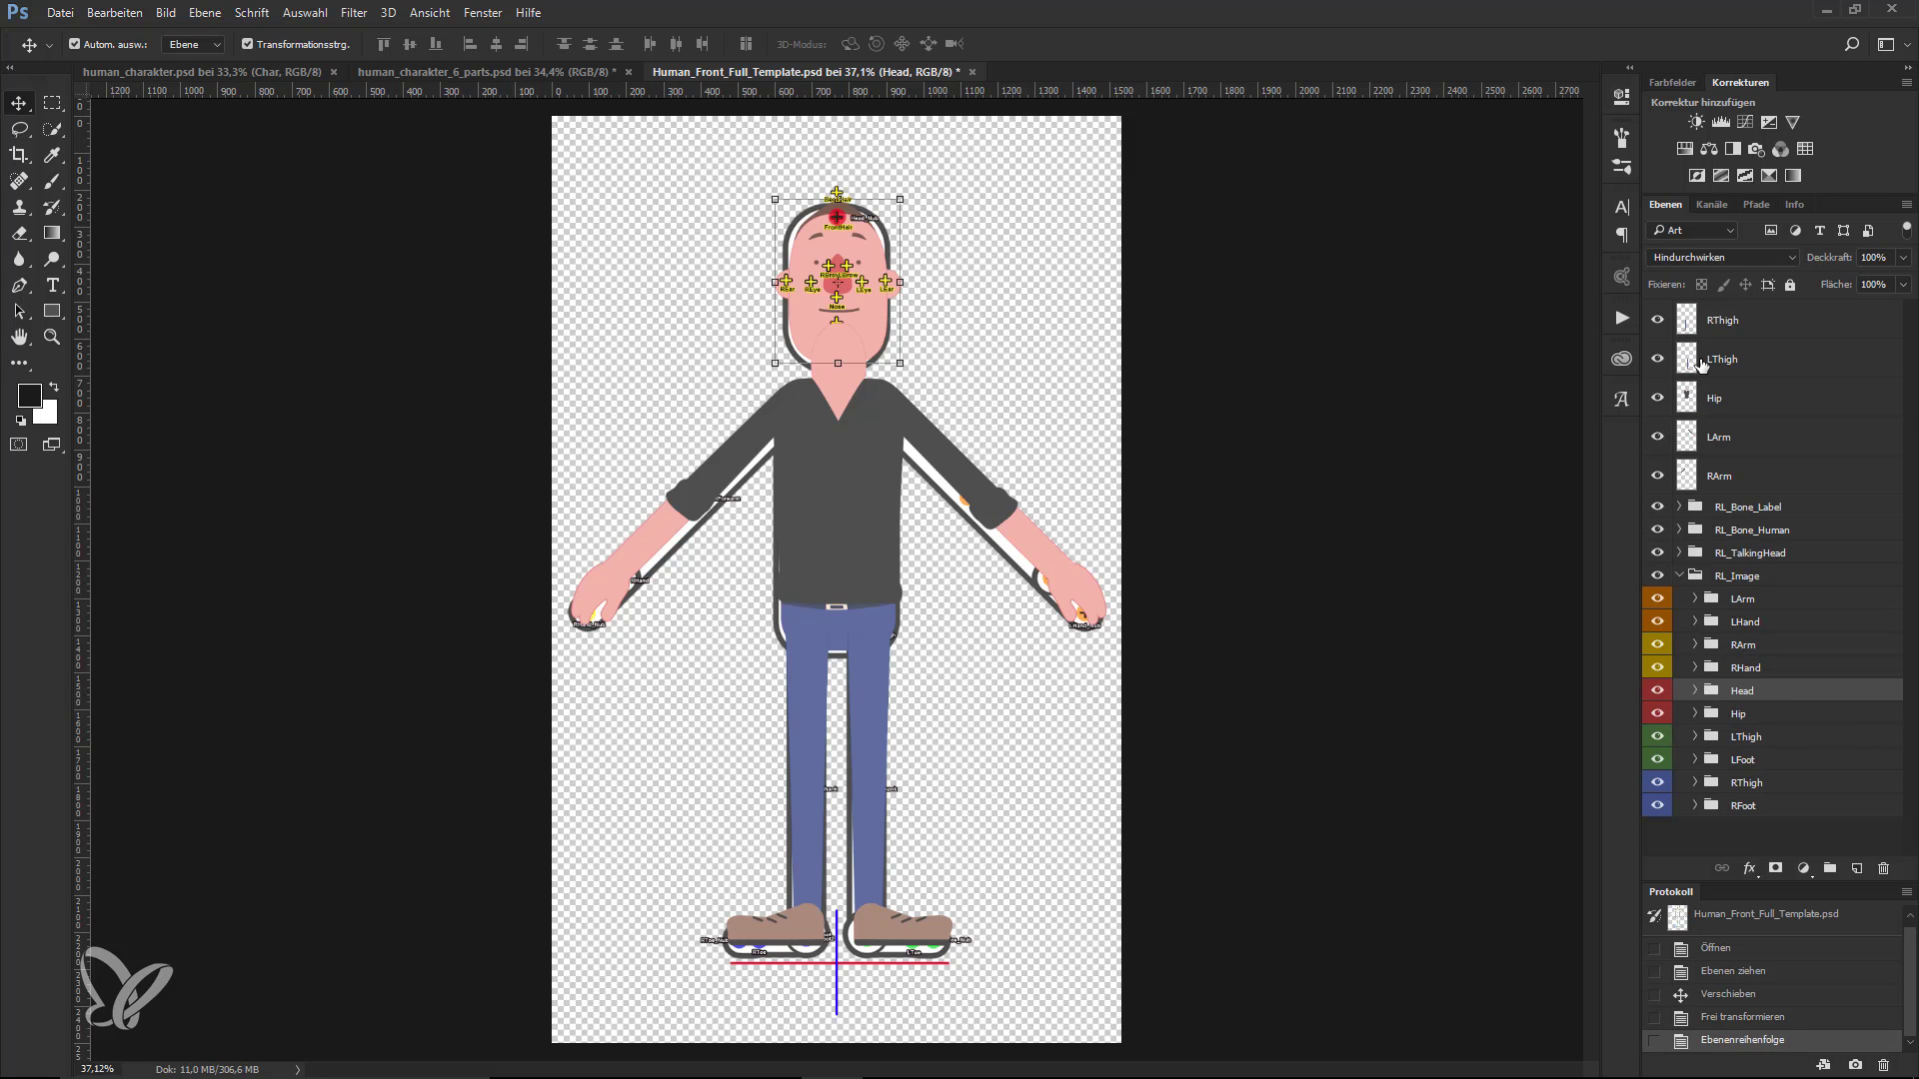
# - Move the RThigh, LThigh, Hip, LArm and RArm character layers into the same-named subgroups of RL_Image
pyautogui.click(1705, 320)
pyautogui.moveTo(1704, 319); pyautogui.dragTo(1793, 783)
pyautogui.moveTo(1716, 320); pyautogui.dragTo(1759, 699)
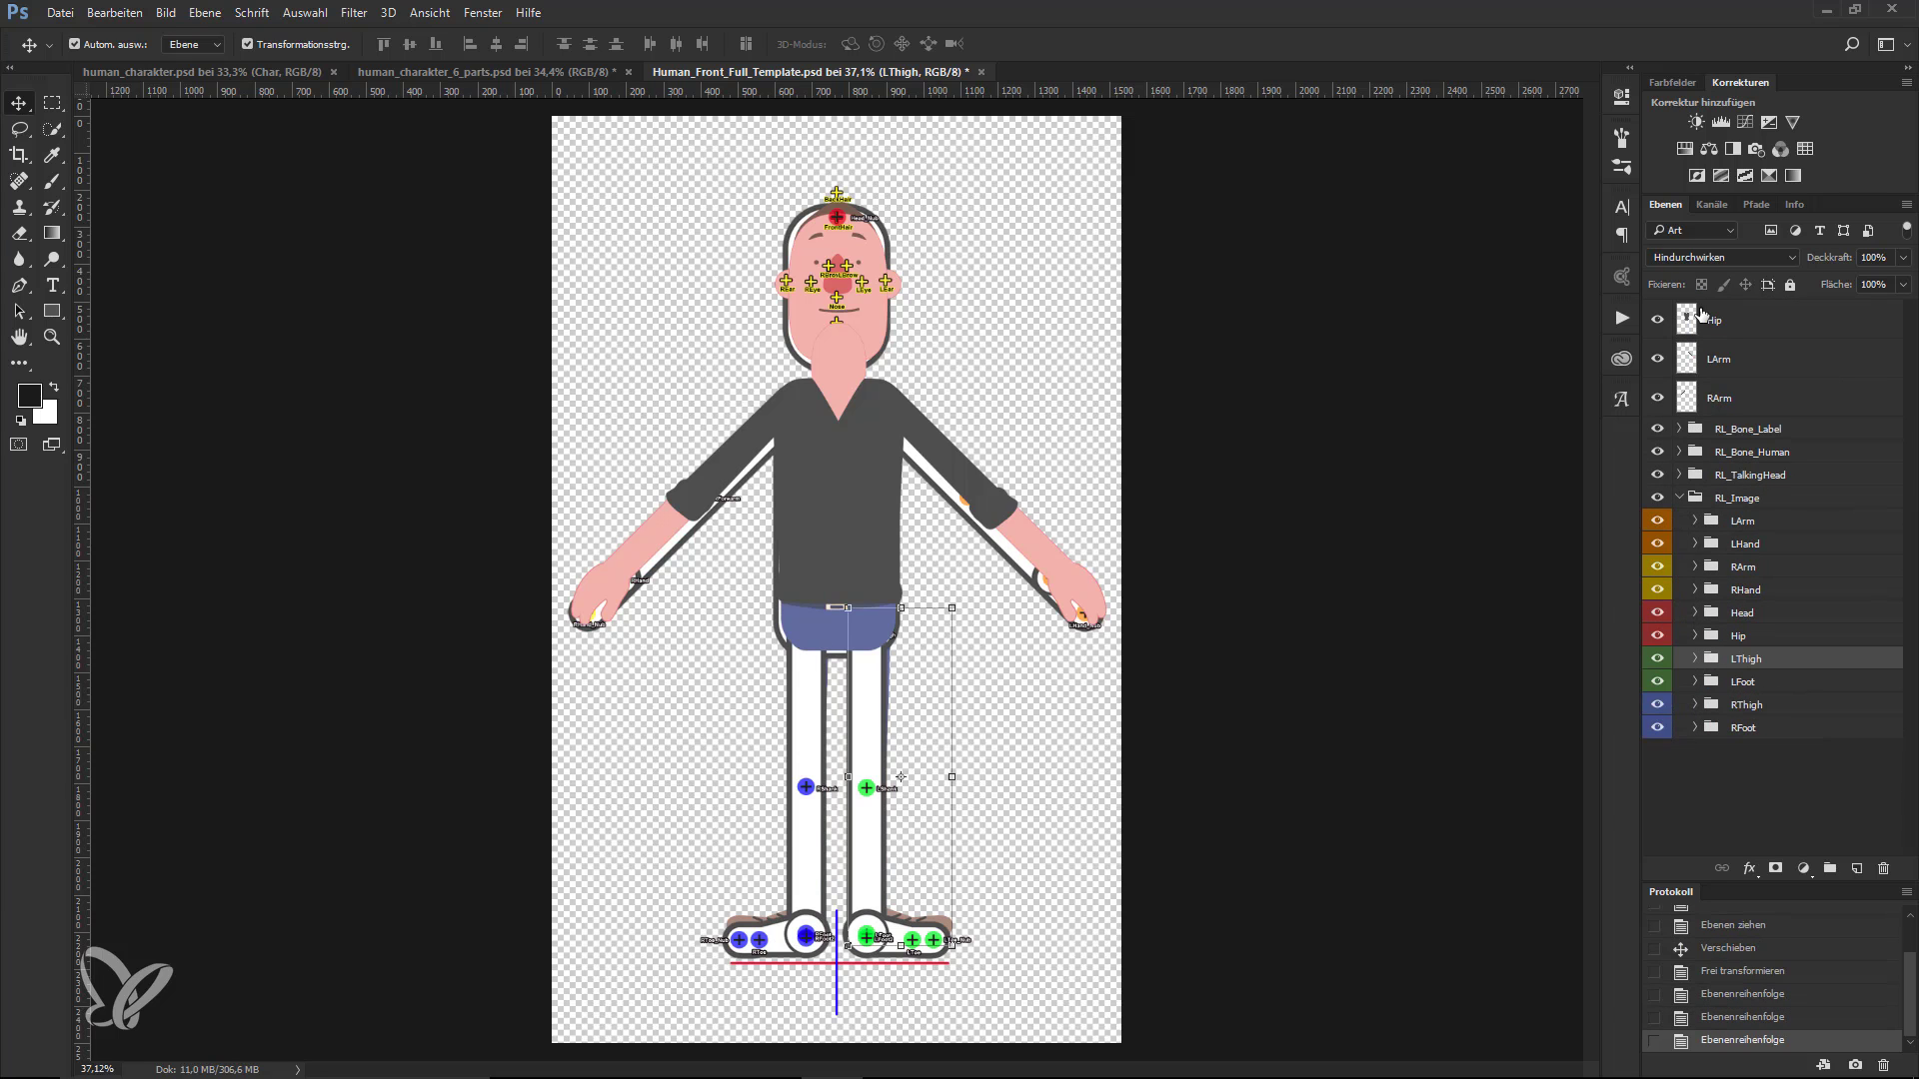
pyautogui.moveTo(1702, 315); pyautogui.dragTo(1739, 637)
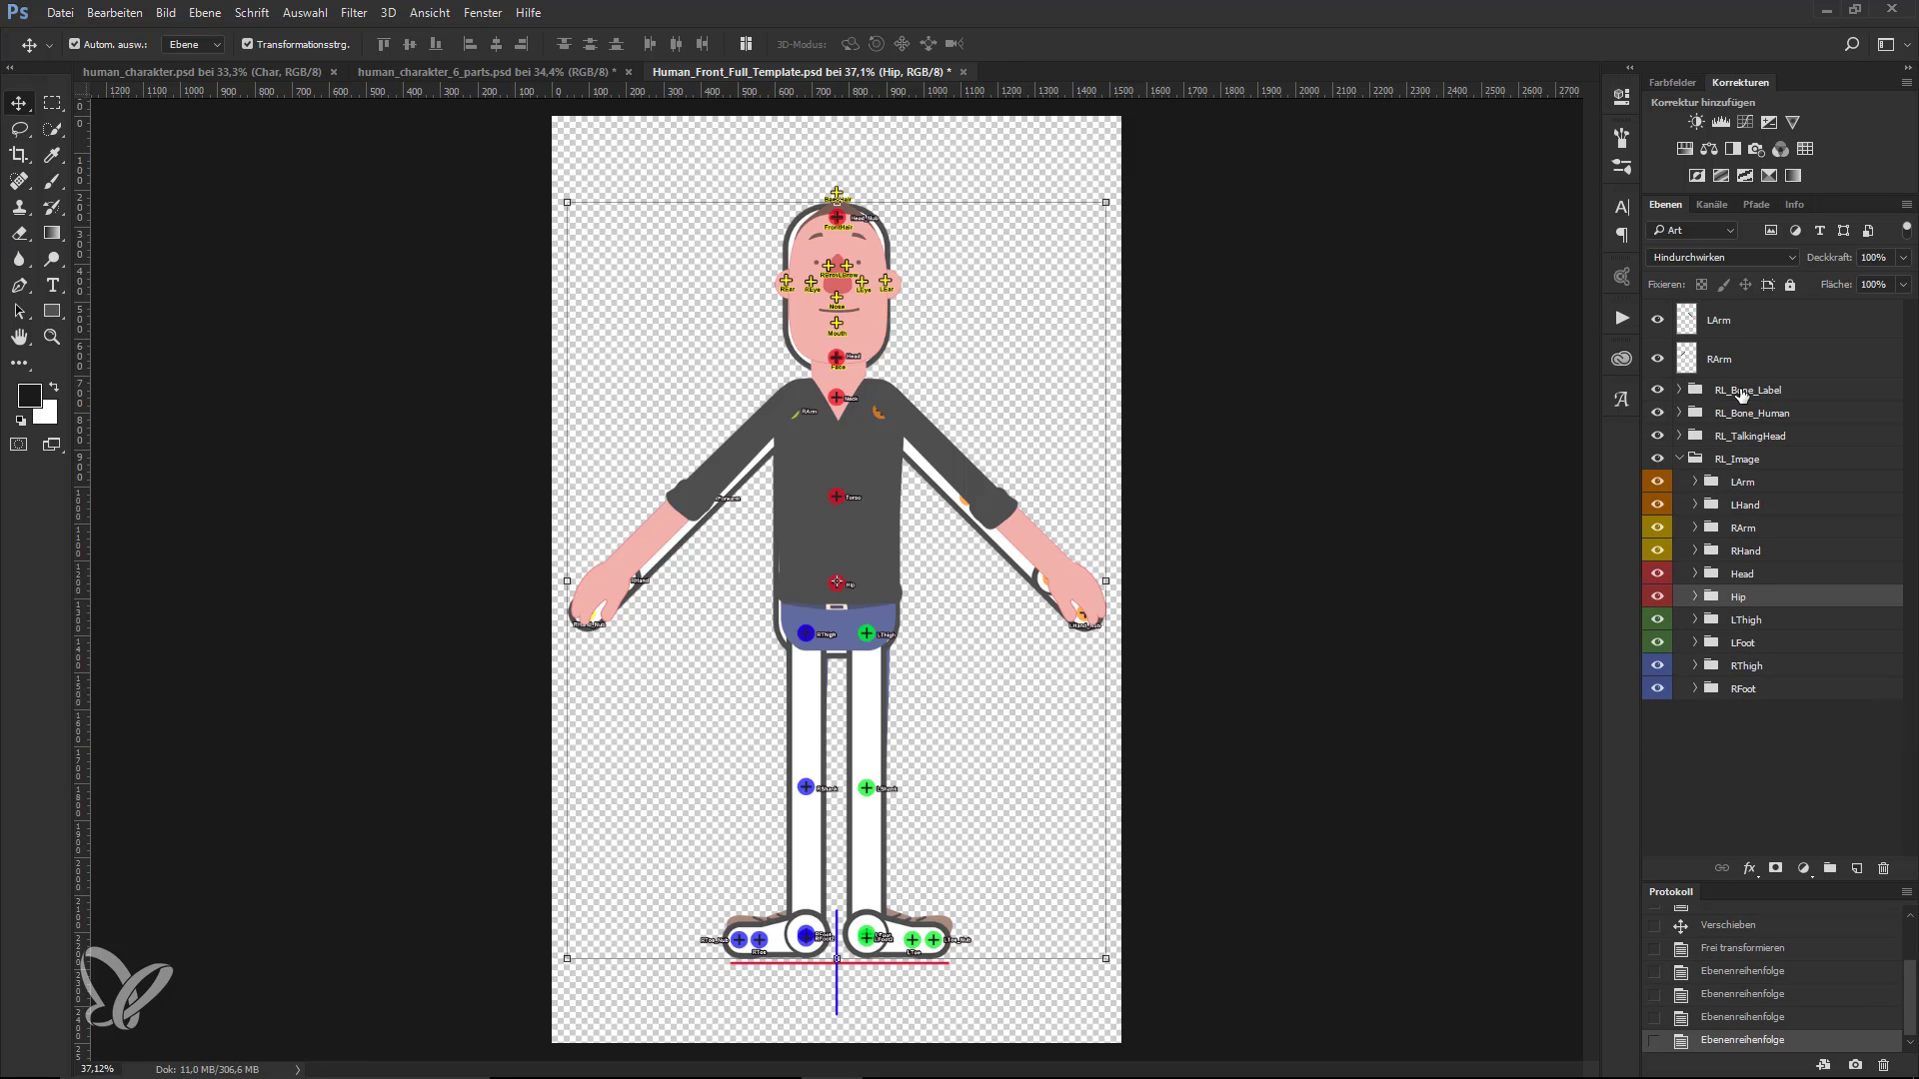
pyautogui.click(1695, 325)
pyautogui.moveTo(1699, 320); pyautogui.dragTo(1779, 488)
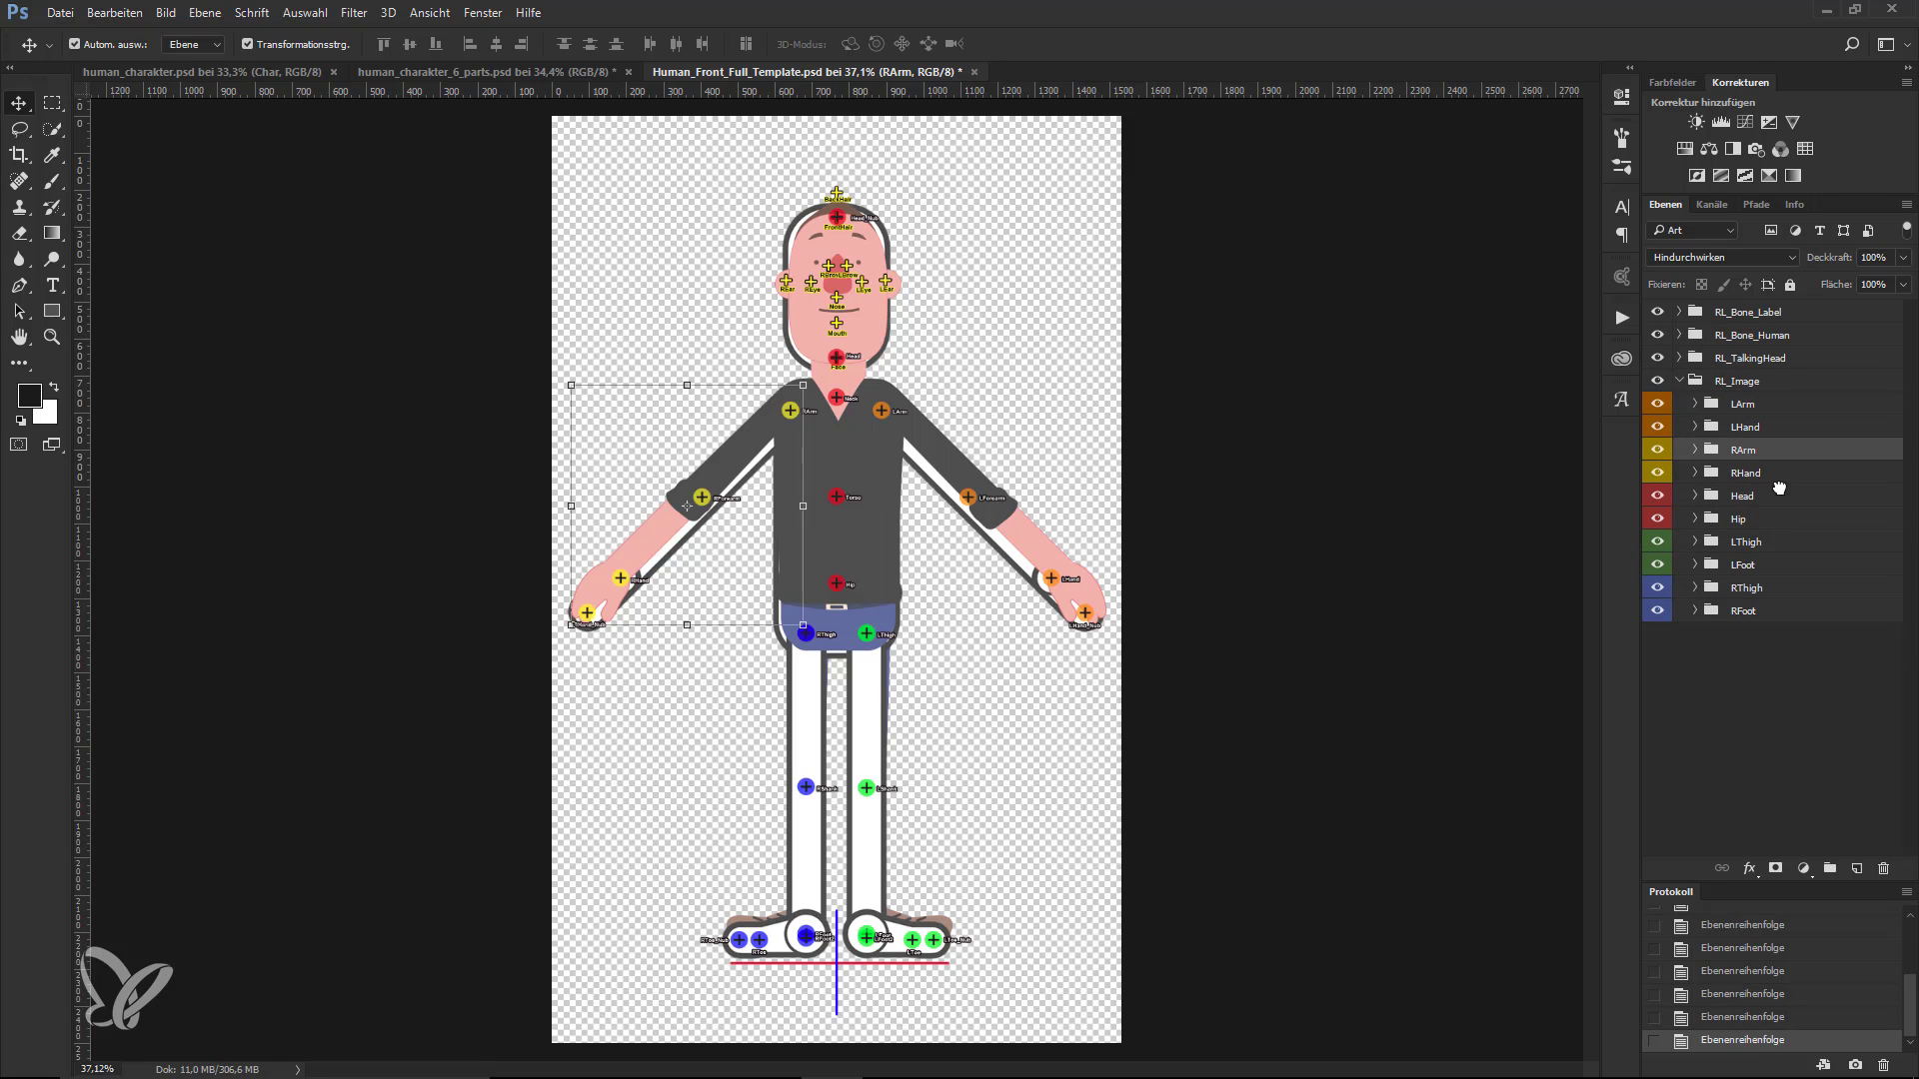
# - Delete the template's original Hip layer from the Hip subgroup in RL_Image, keeping the character's own Hip layer
pyautogui.click(1075, 759)
pyautogui.click(884, 690)
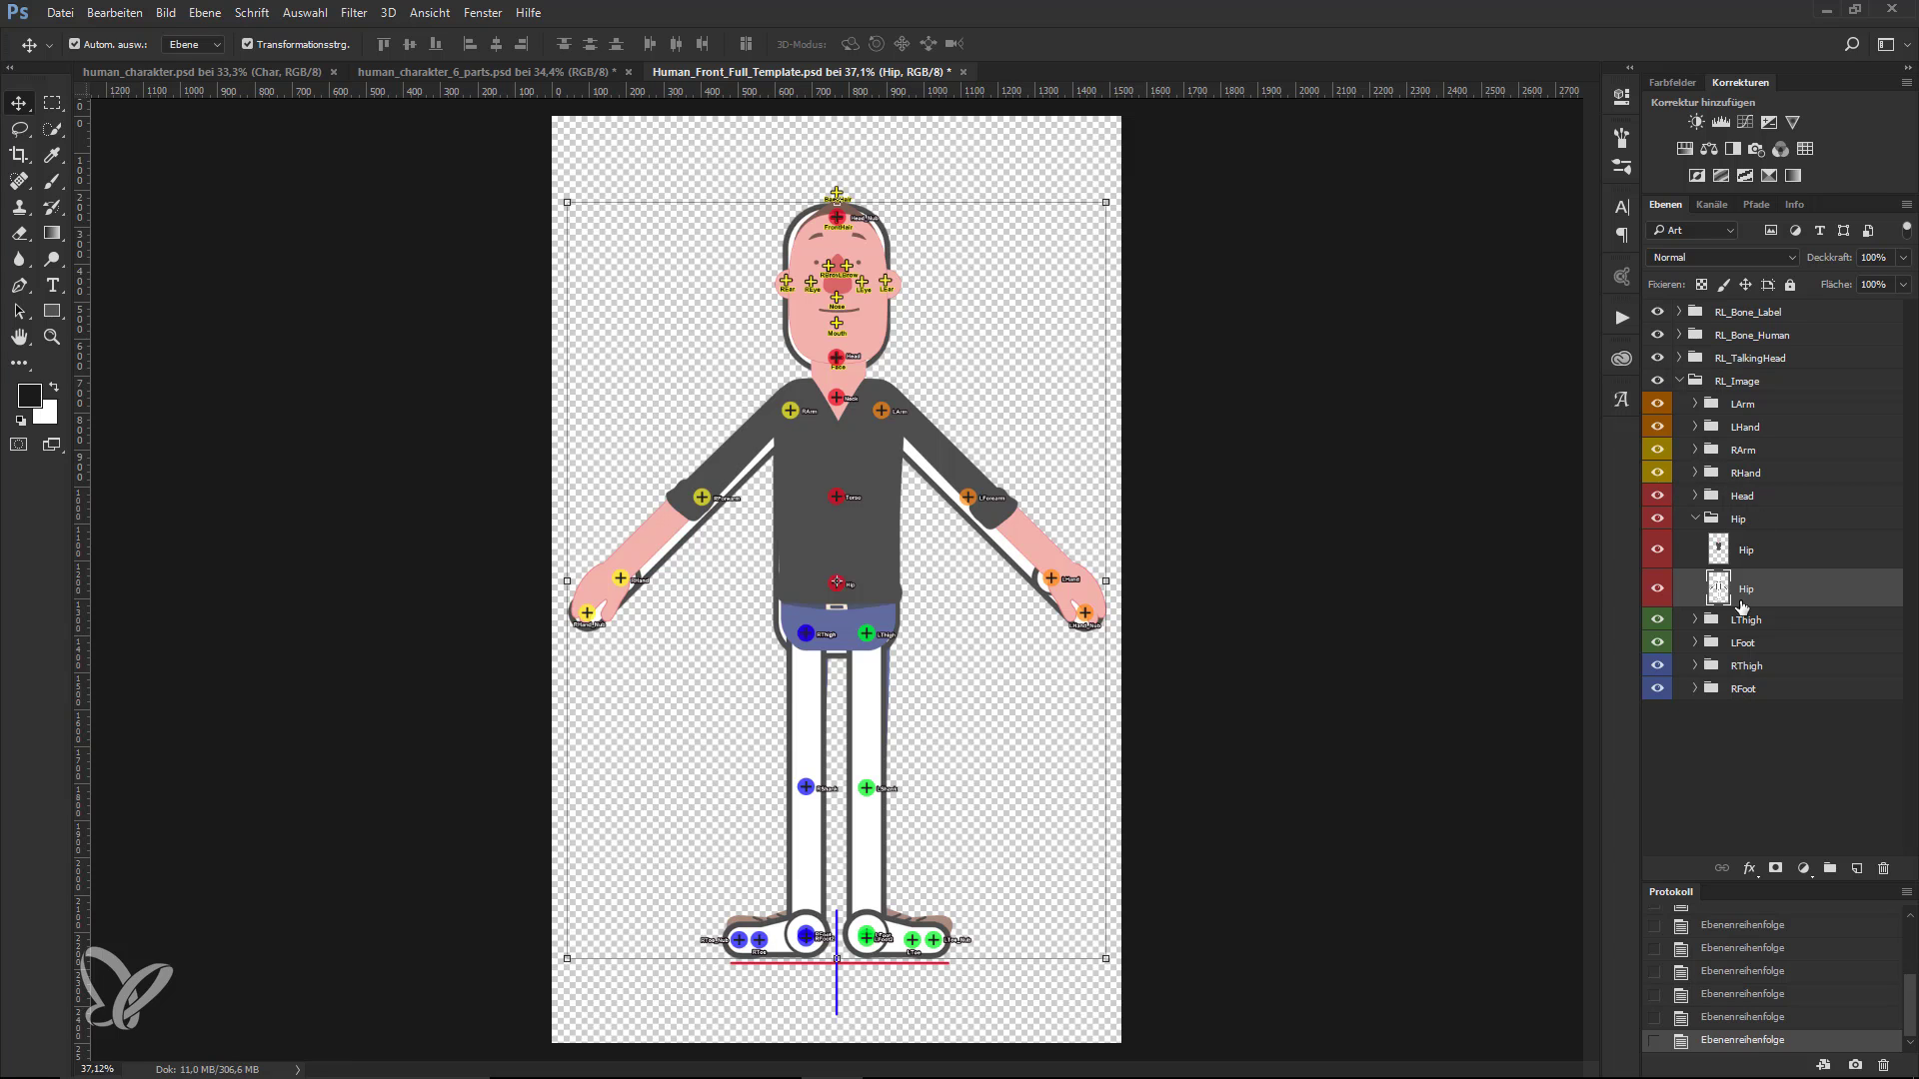
pyautogui.click(1886, 870)
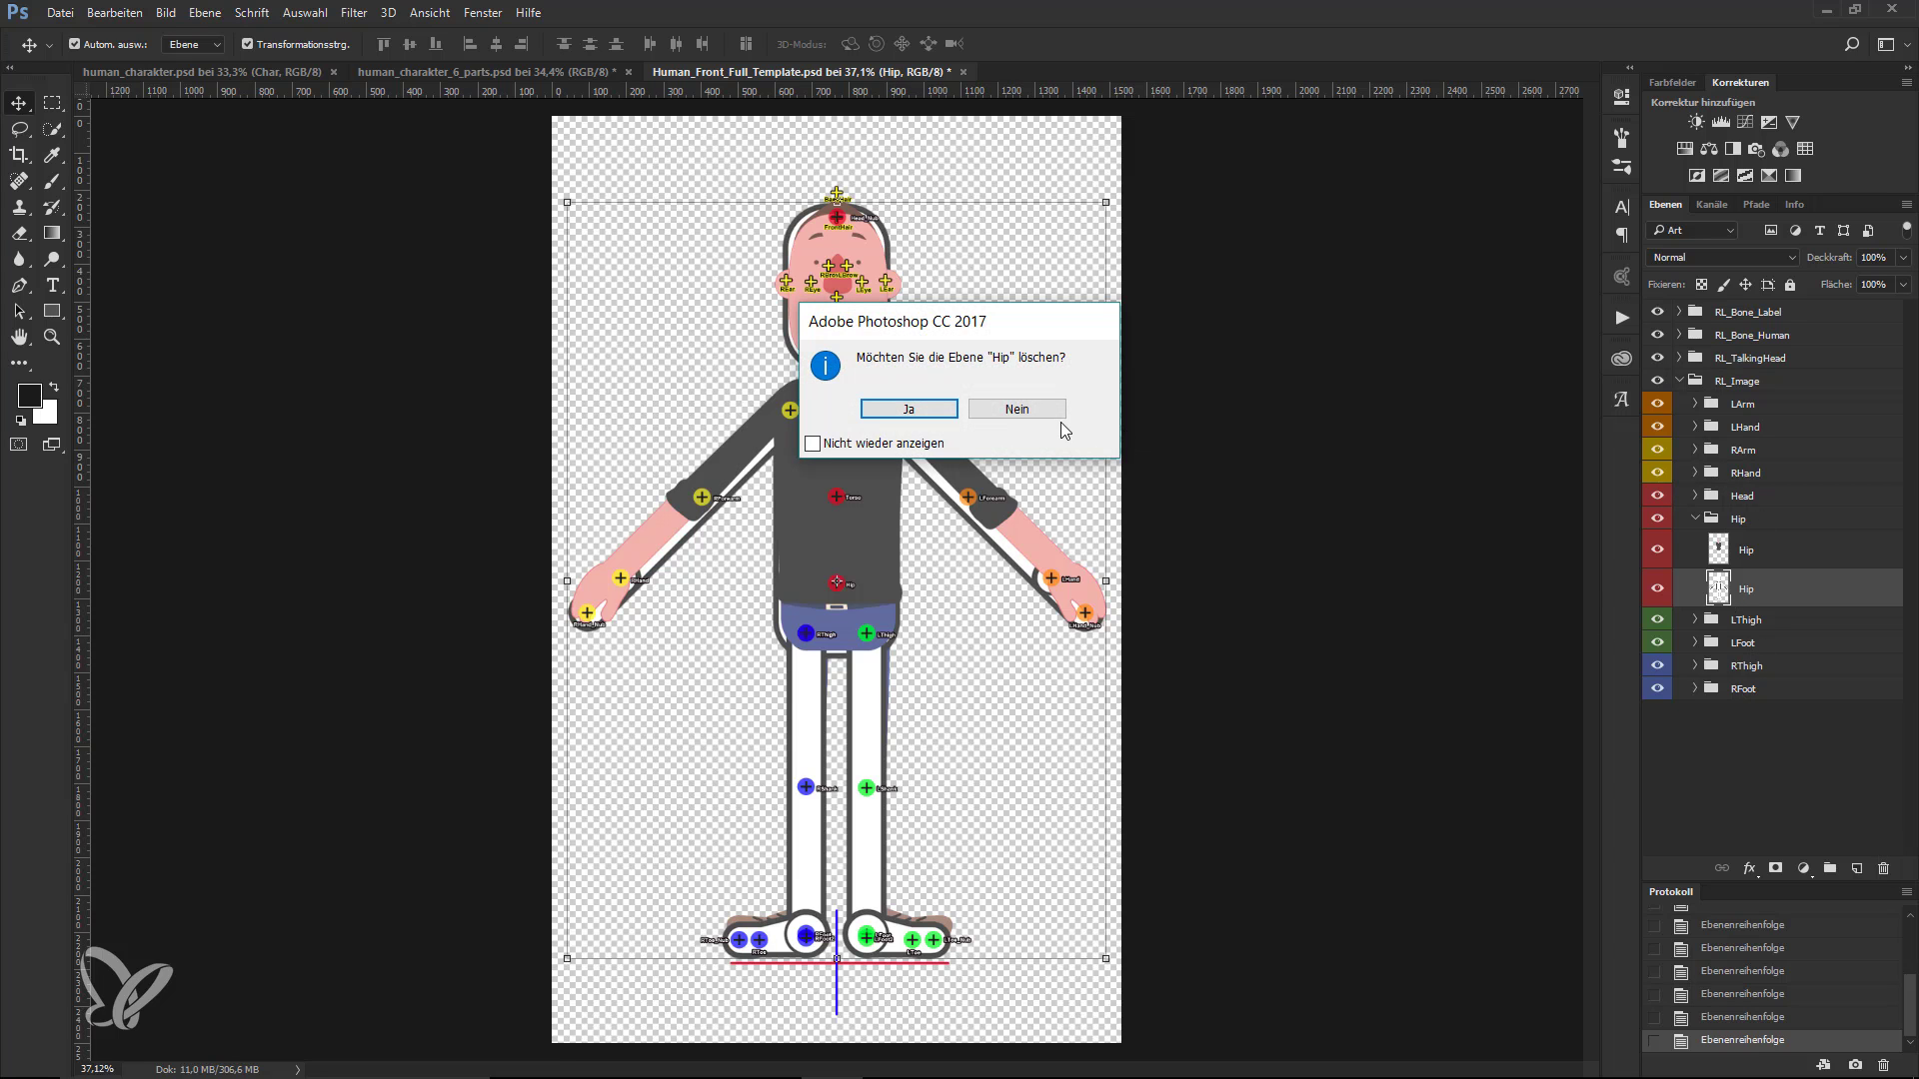
pyautogui.press('Return')
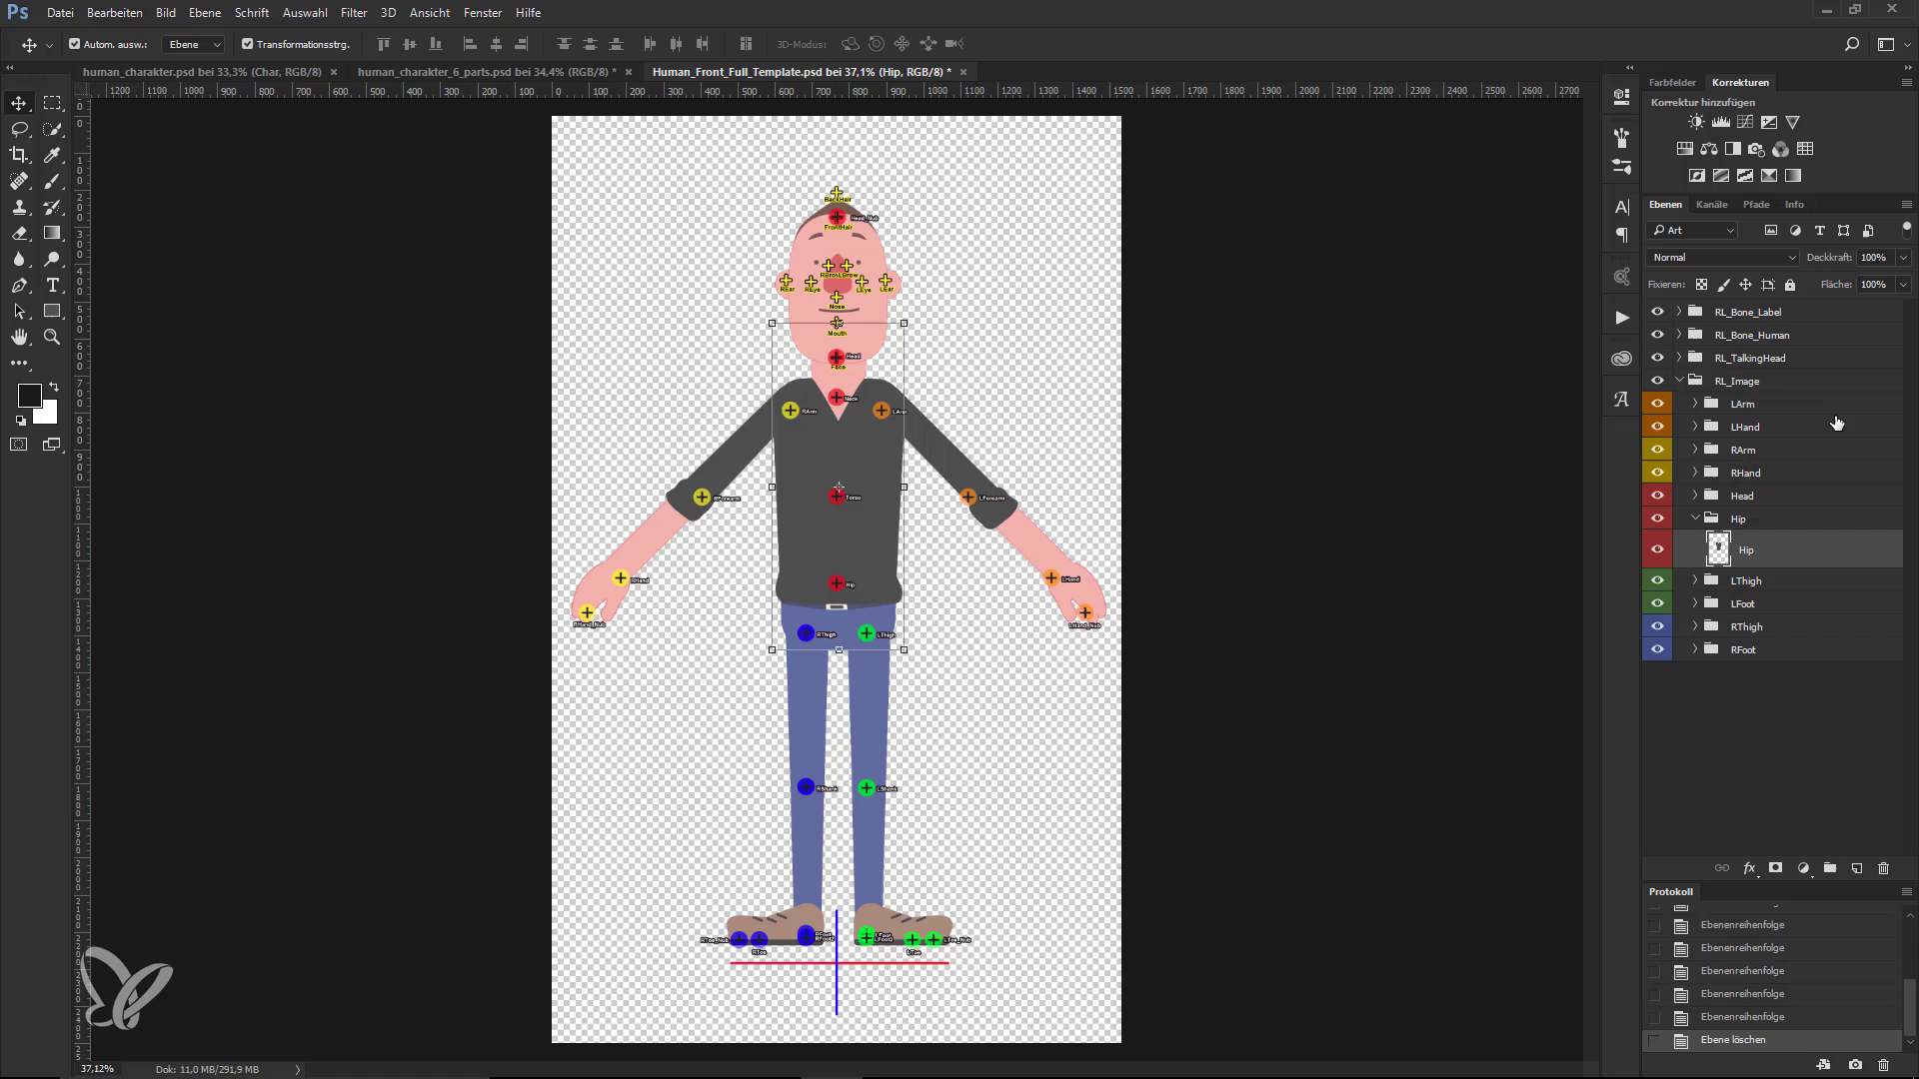
# - Hide the RL_Bone_Label and RL_TalkingHead groups, keep RL_Bone_Human visible, and deselect all layers
pyautogui.click(1656, 314)
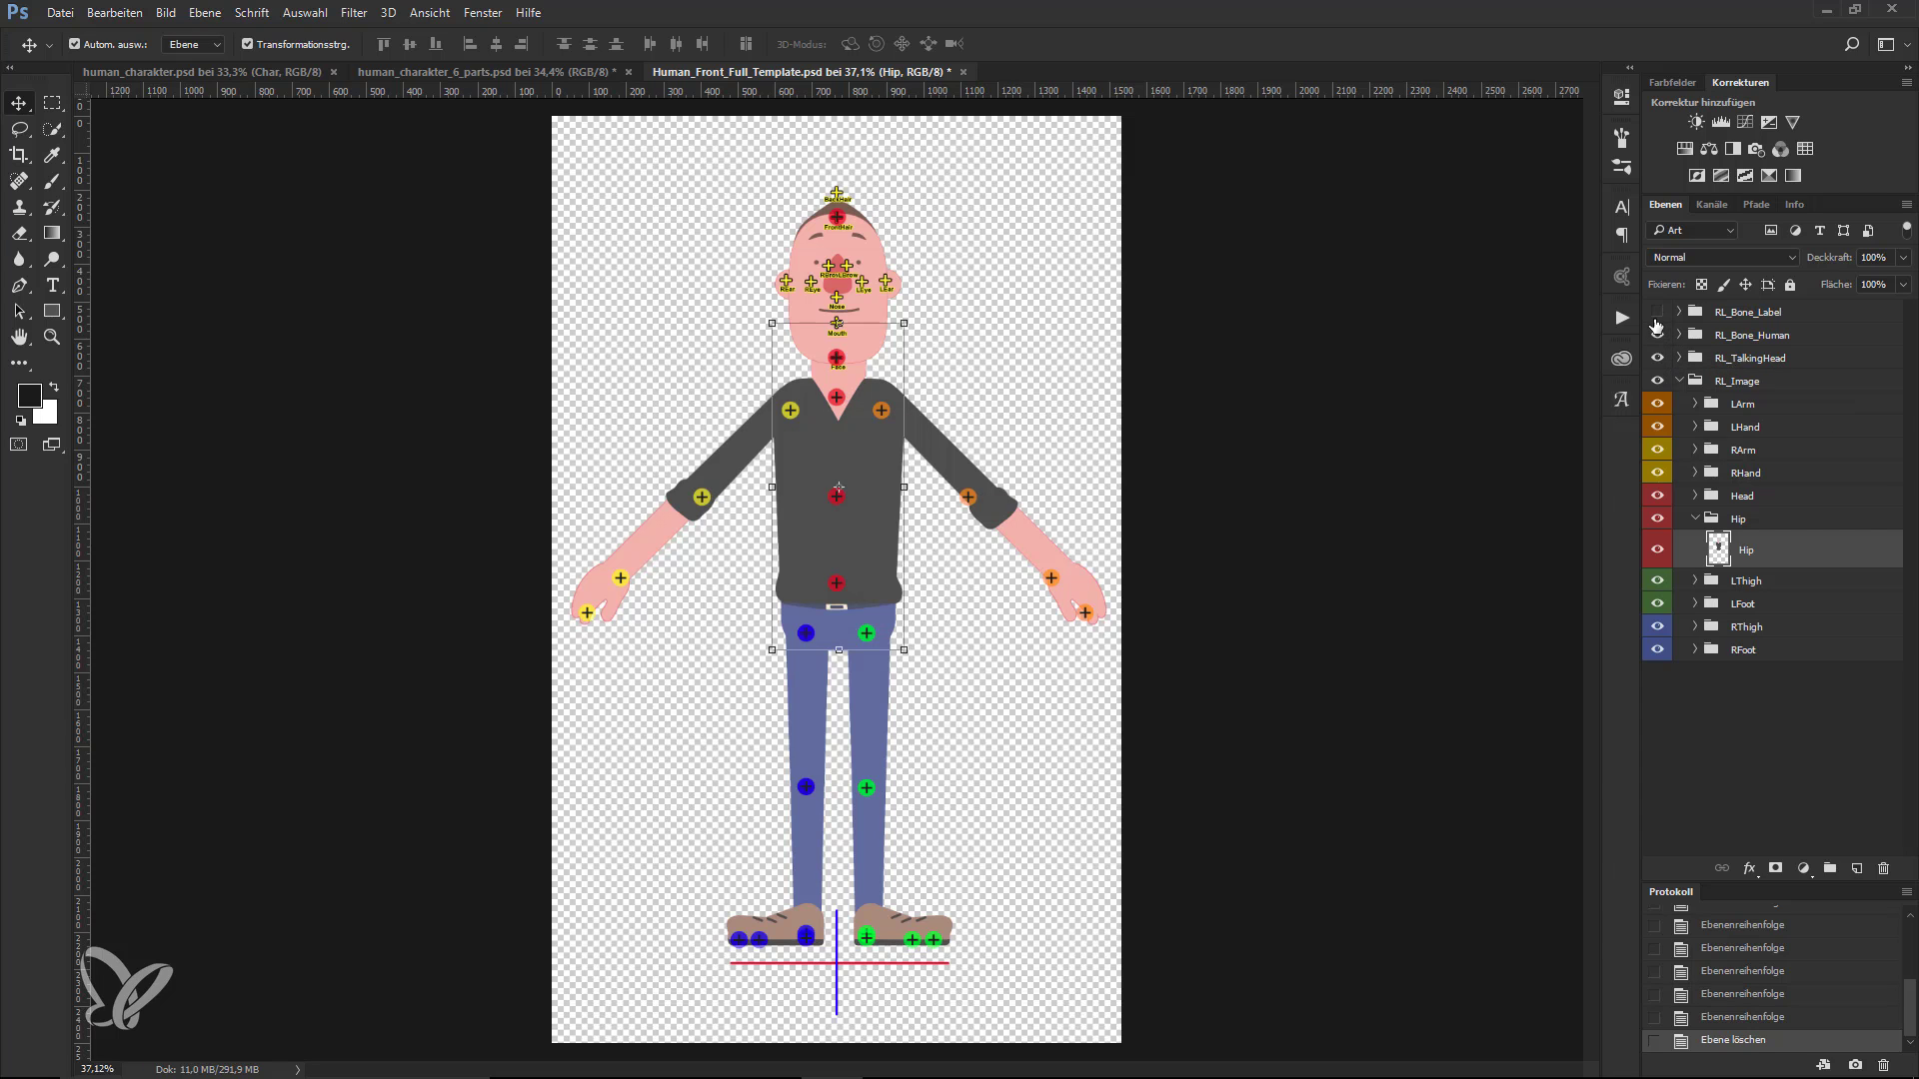
pyautogui.click(1656, 336)
pyautogui.click(1658, 337)
pyautogui.click(1657, 357)
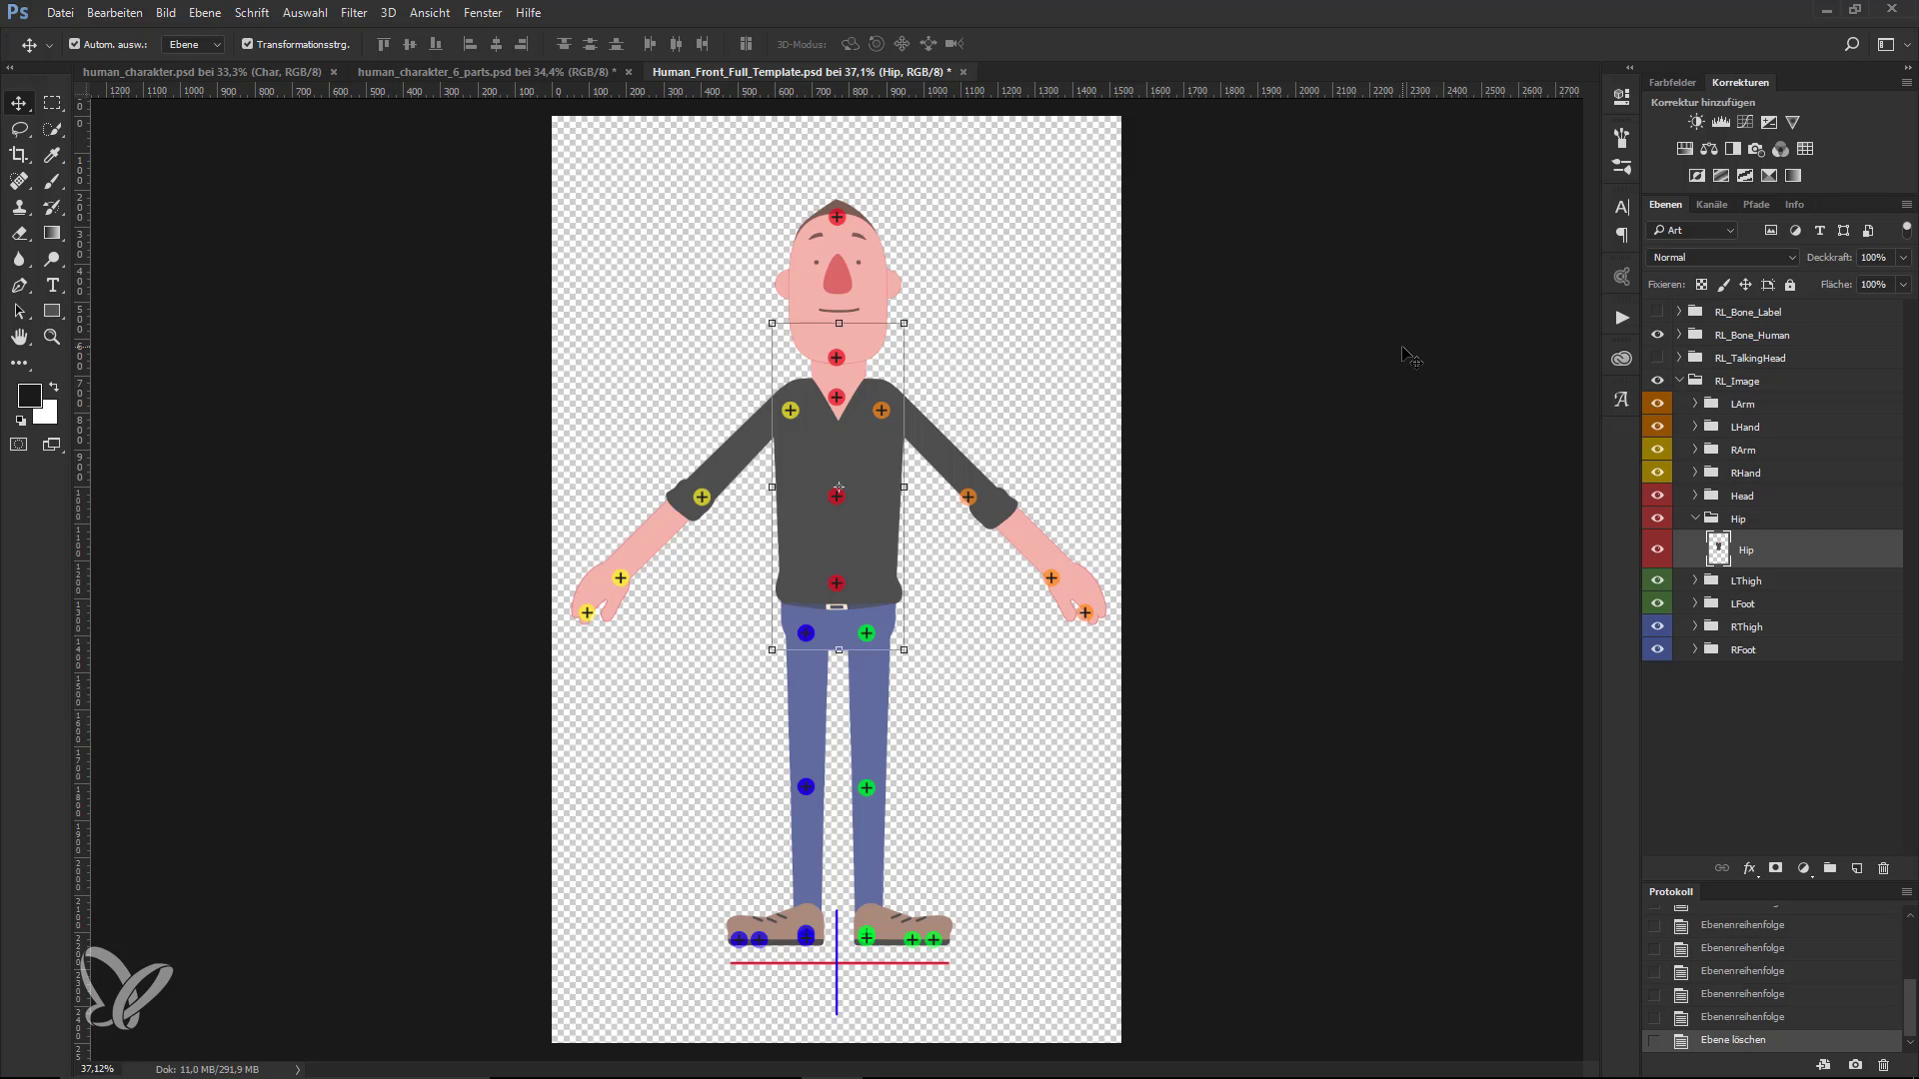
pyautogui.click(1410, 355)
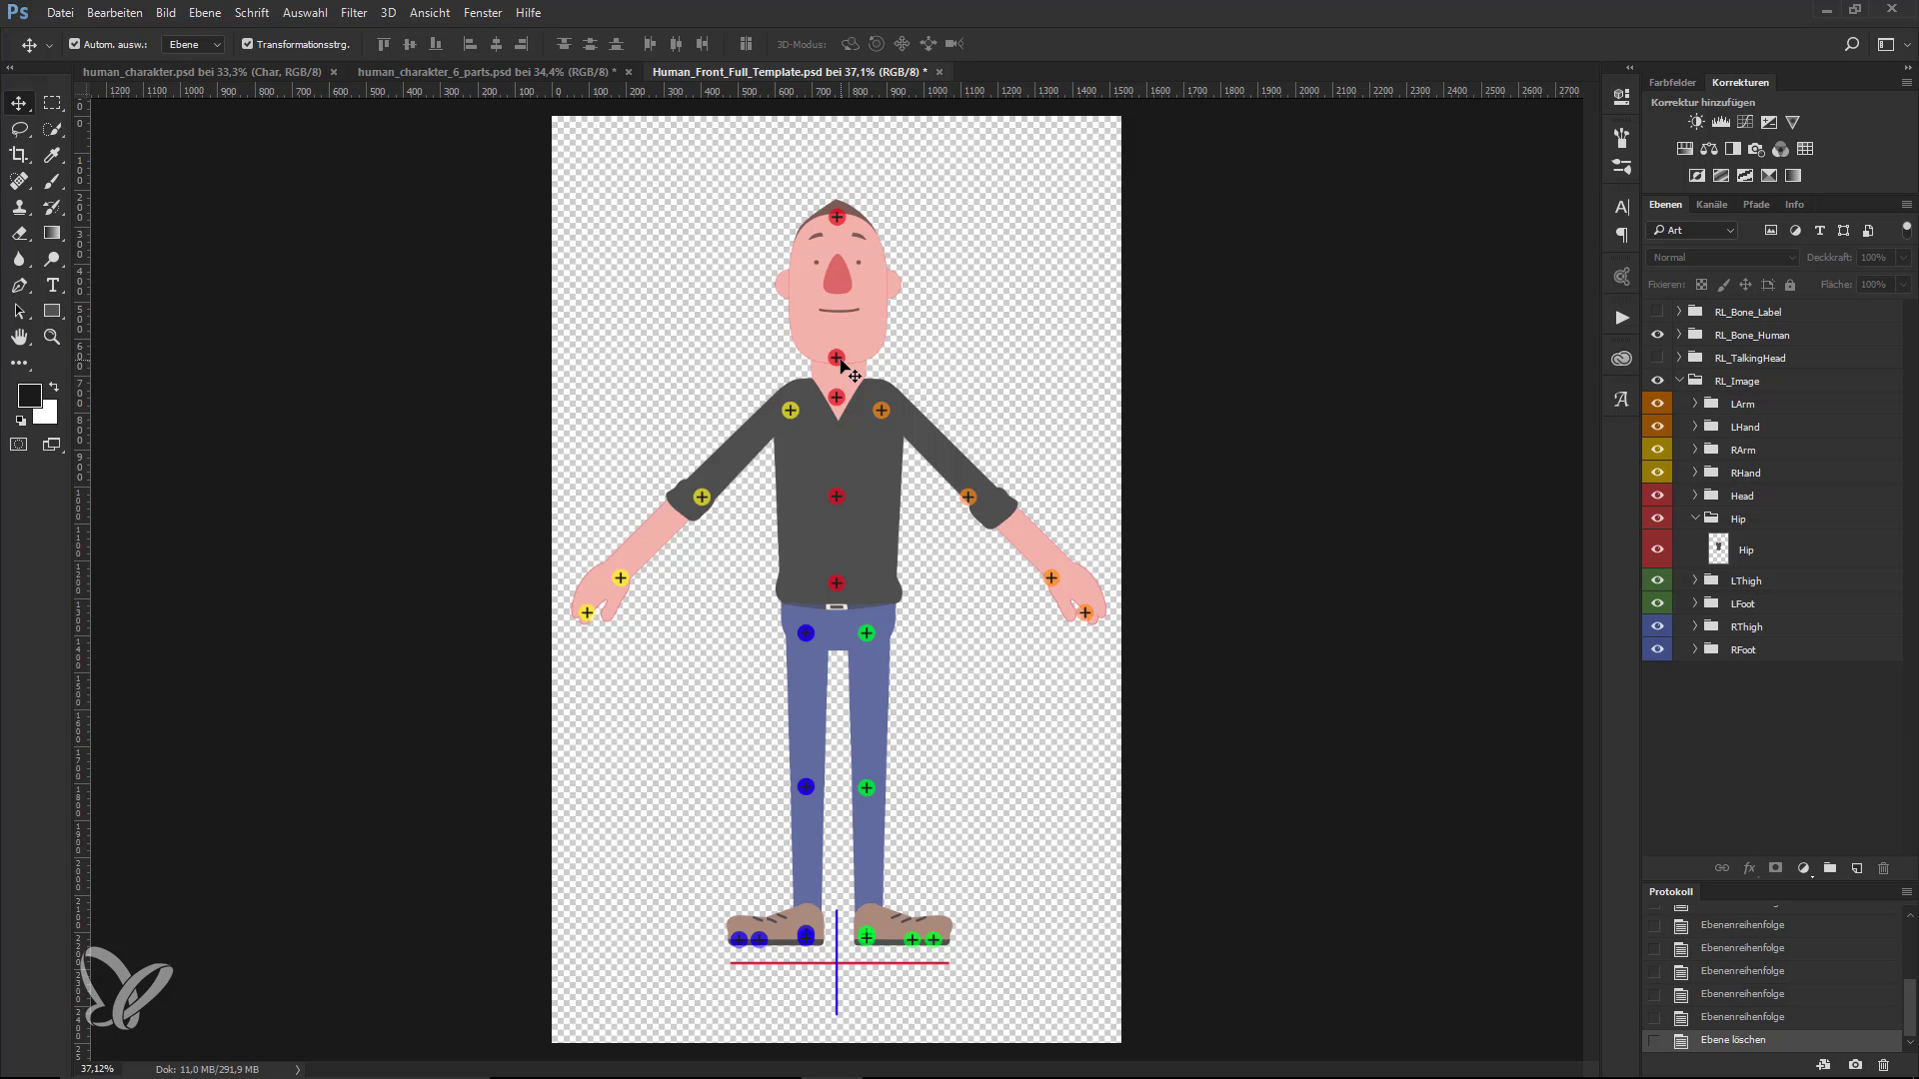
# - Examine the Head_Nub, Head and Neck bone points by selecting each one on the figure
pyautogui.hotkey('ctrl', '+')
pyautogui.scroll(2, 1011, 246)
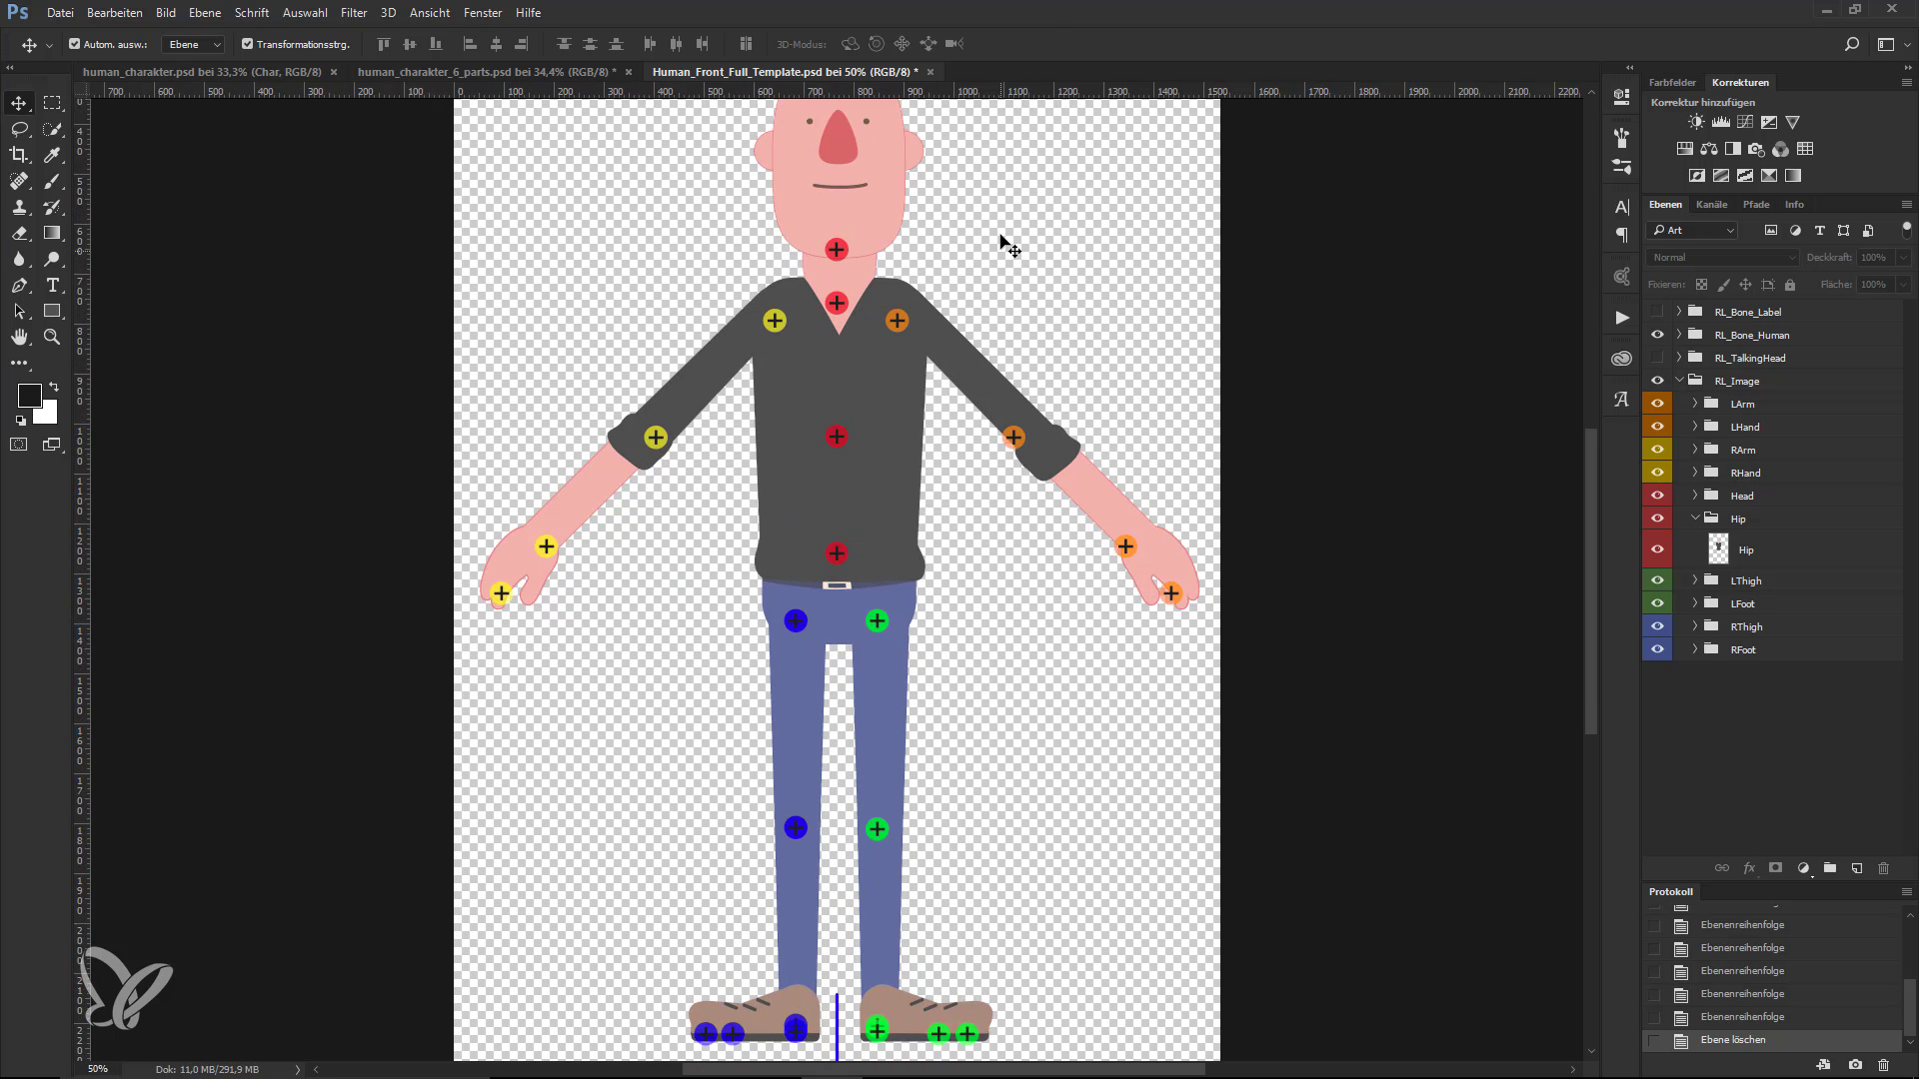
pyautogui.click(841, 158)
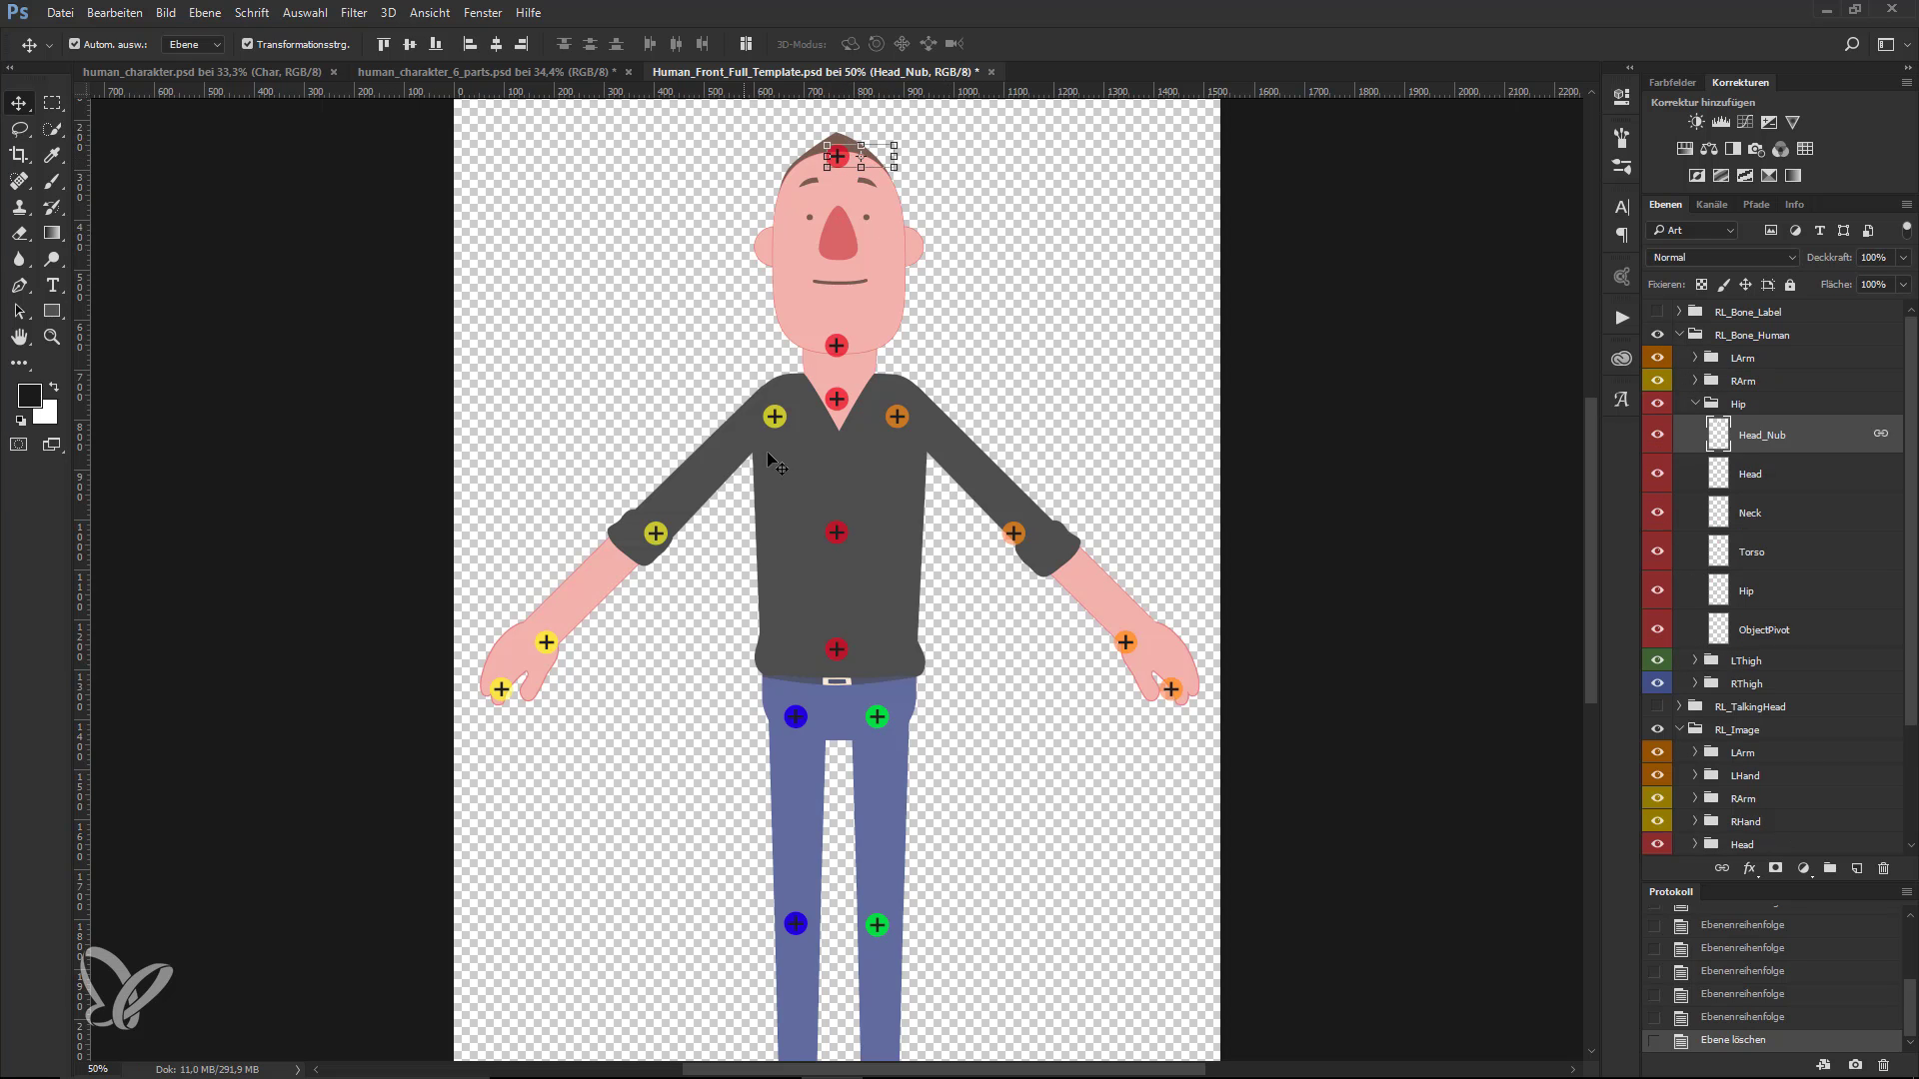
pyautogui.click(840, 346)
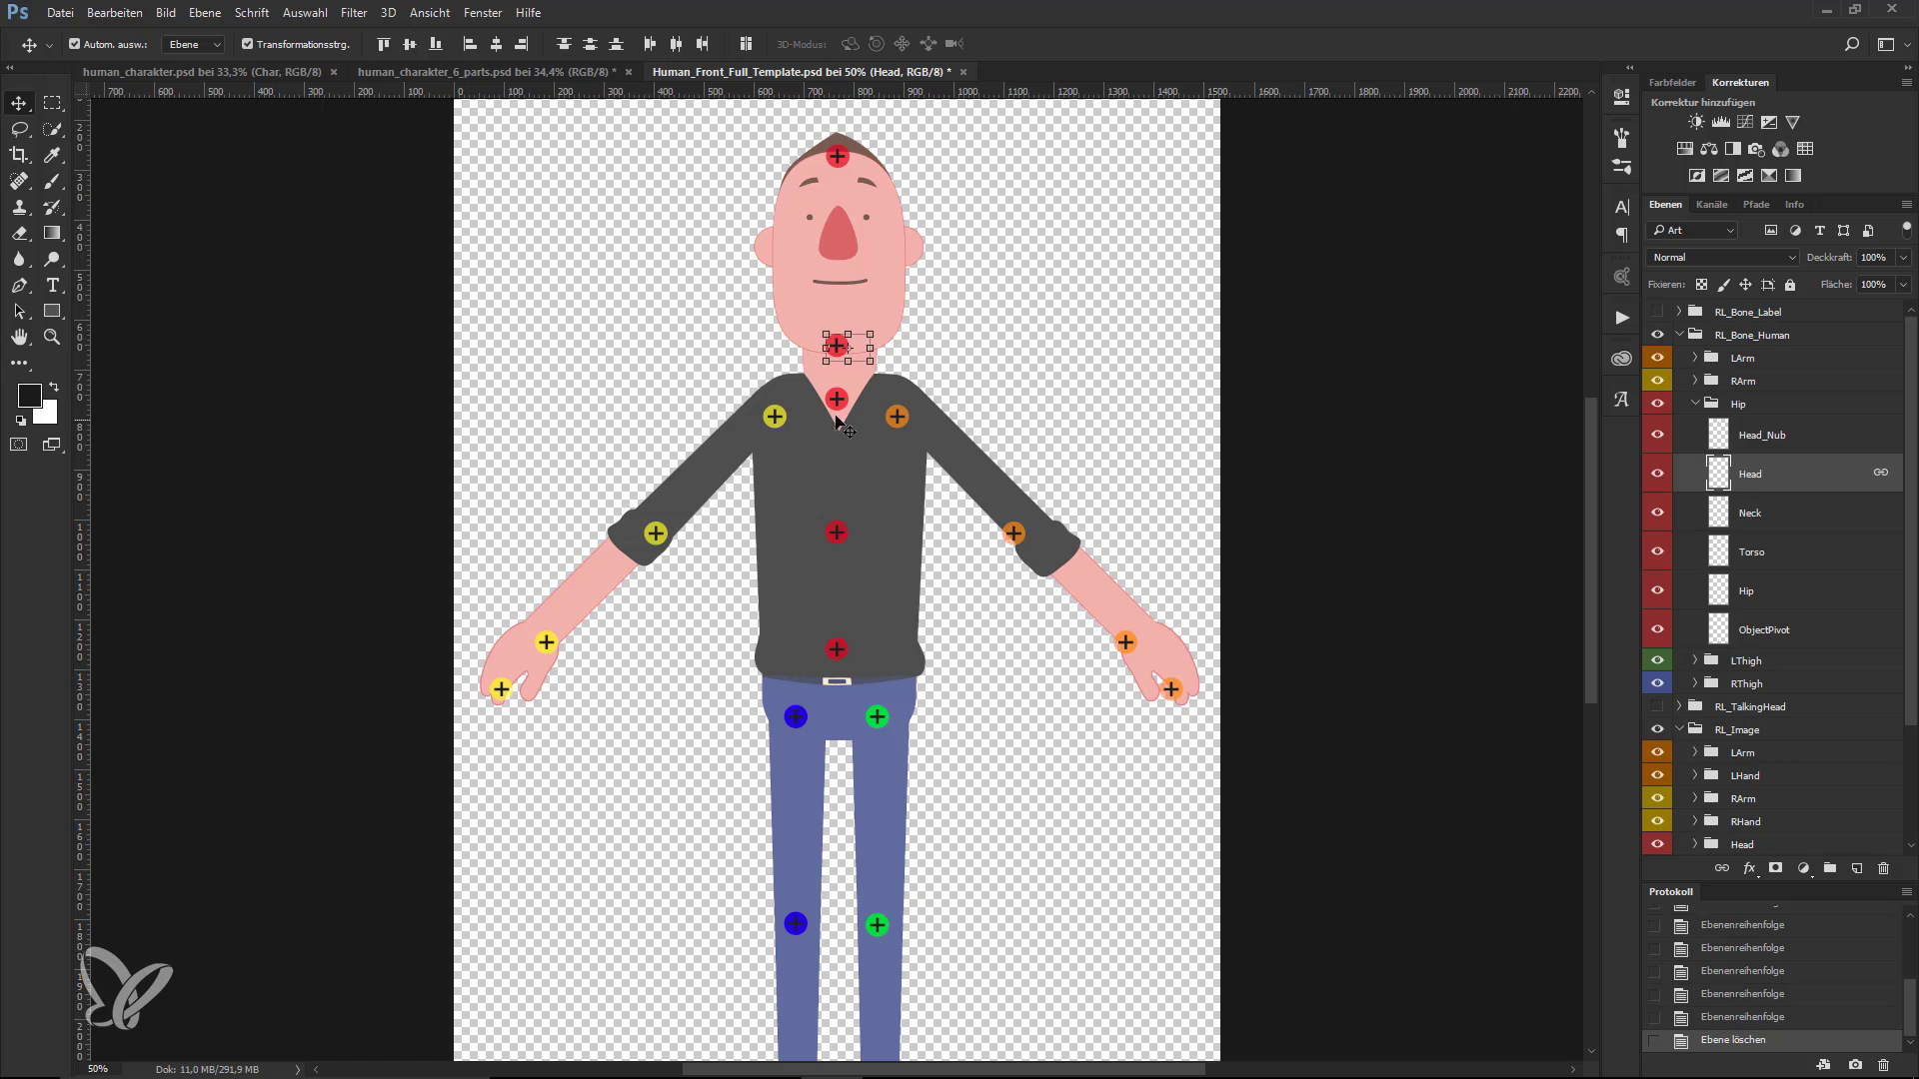
pyautogui.click(837, 402)
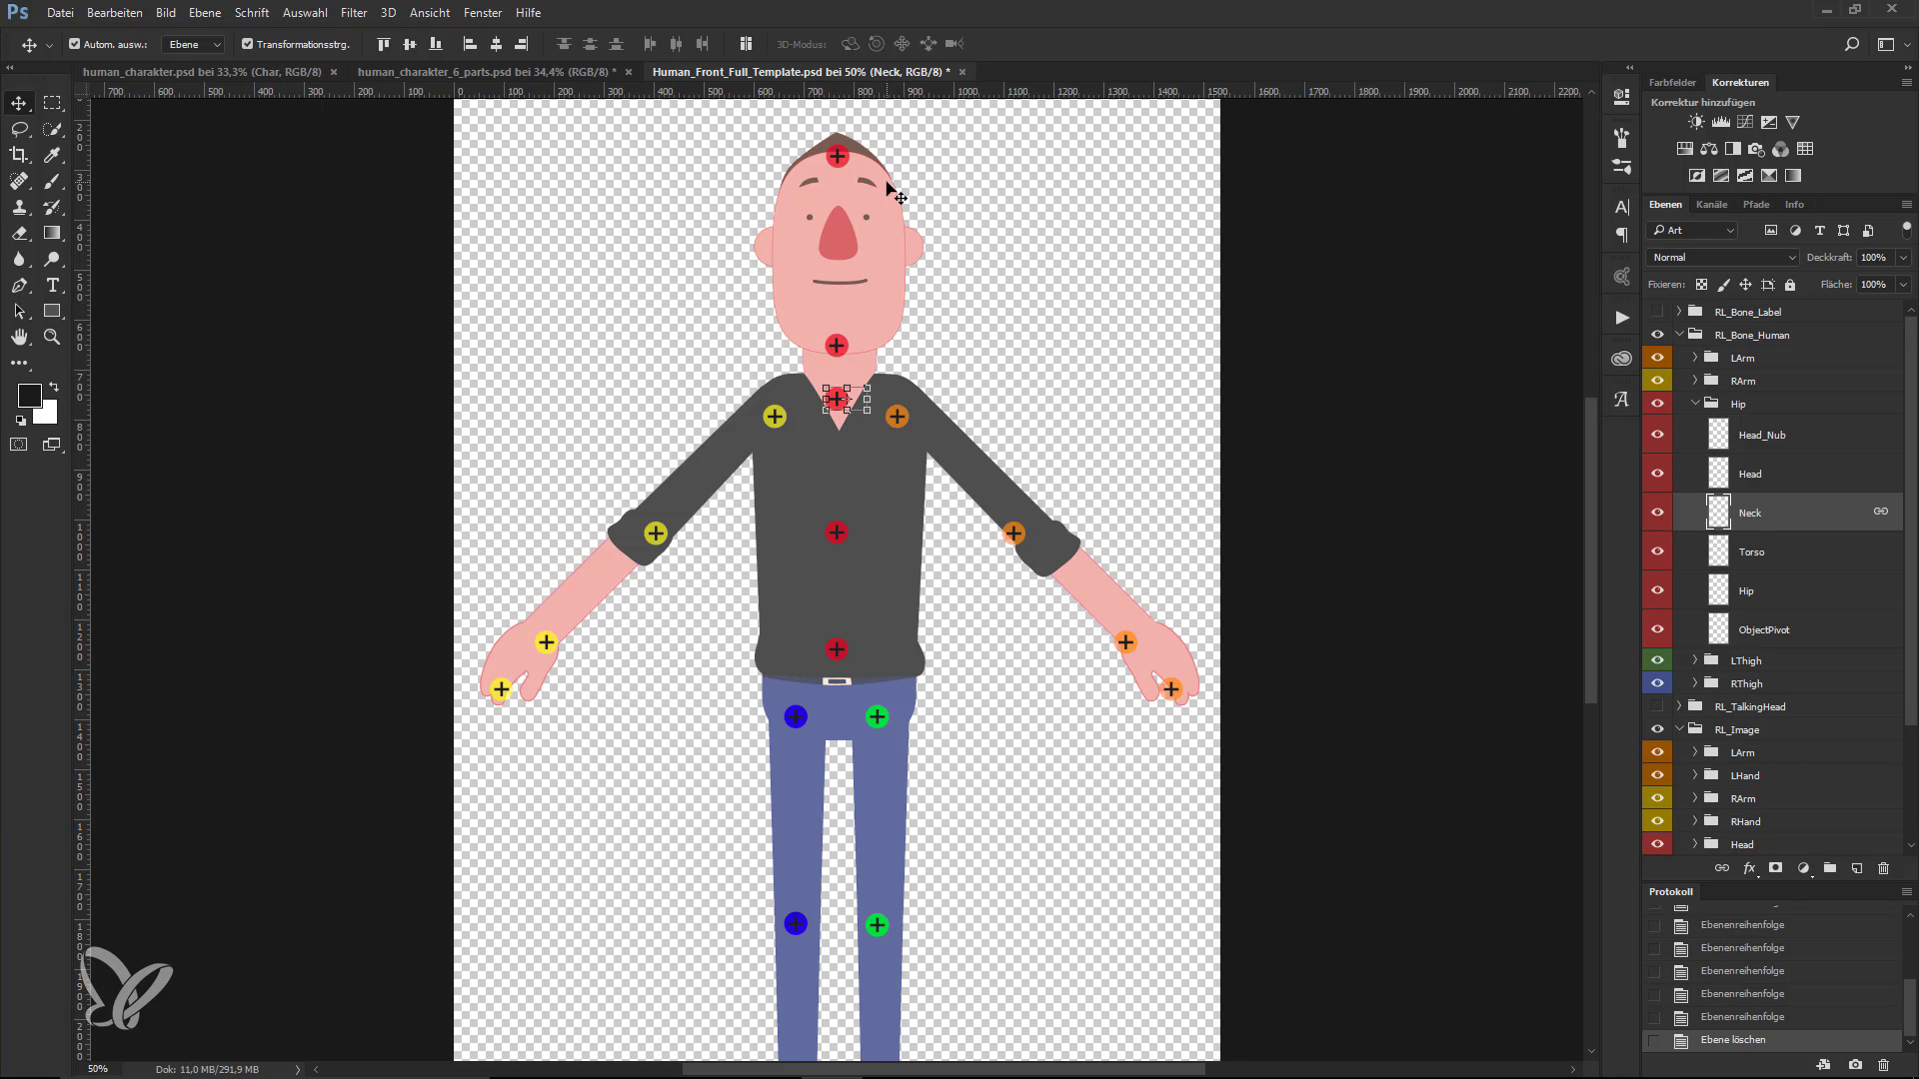
# - Try rotating the character's head layer around the Head bone point as its reference point
pyautogui.click(895, 190)
pyautogui.scroll(2, 929, 180)
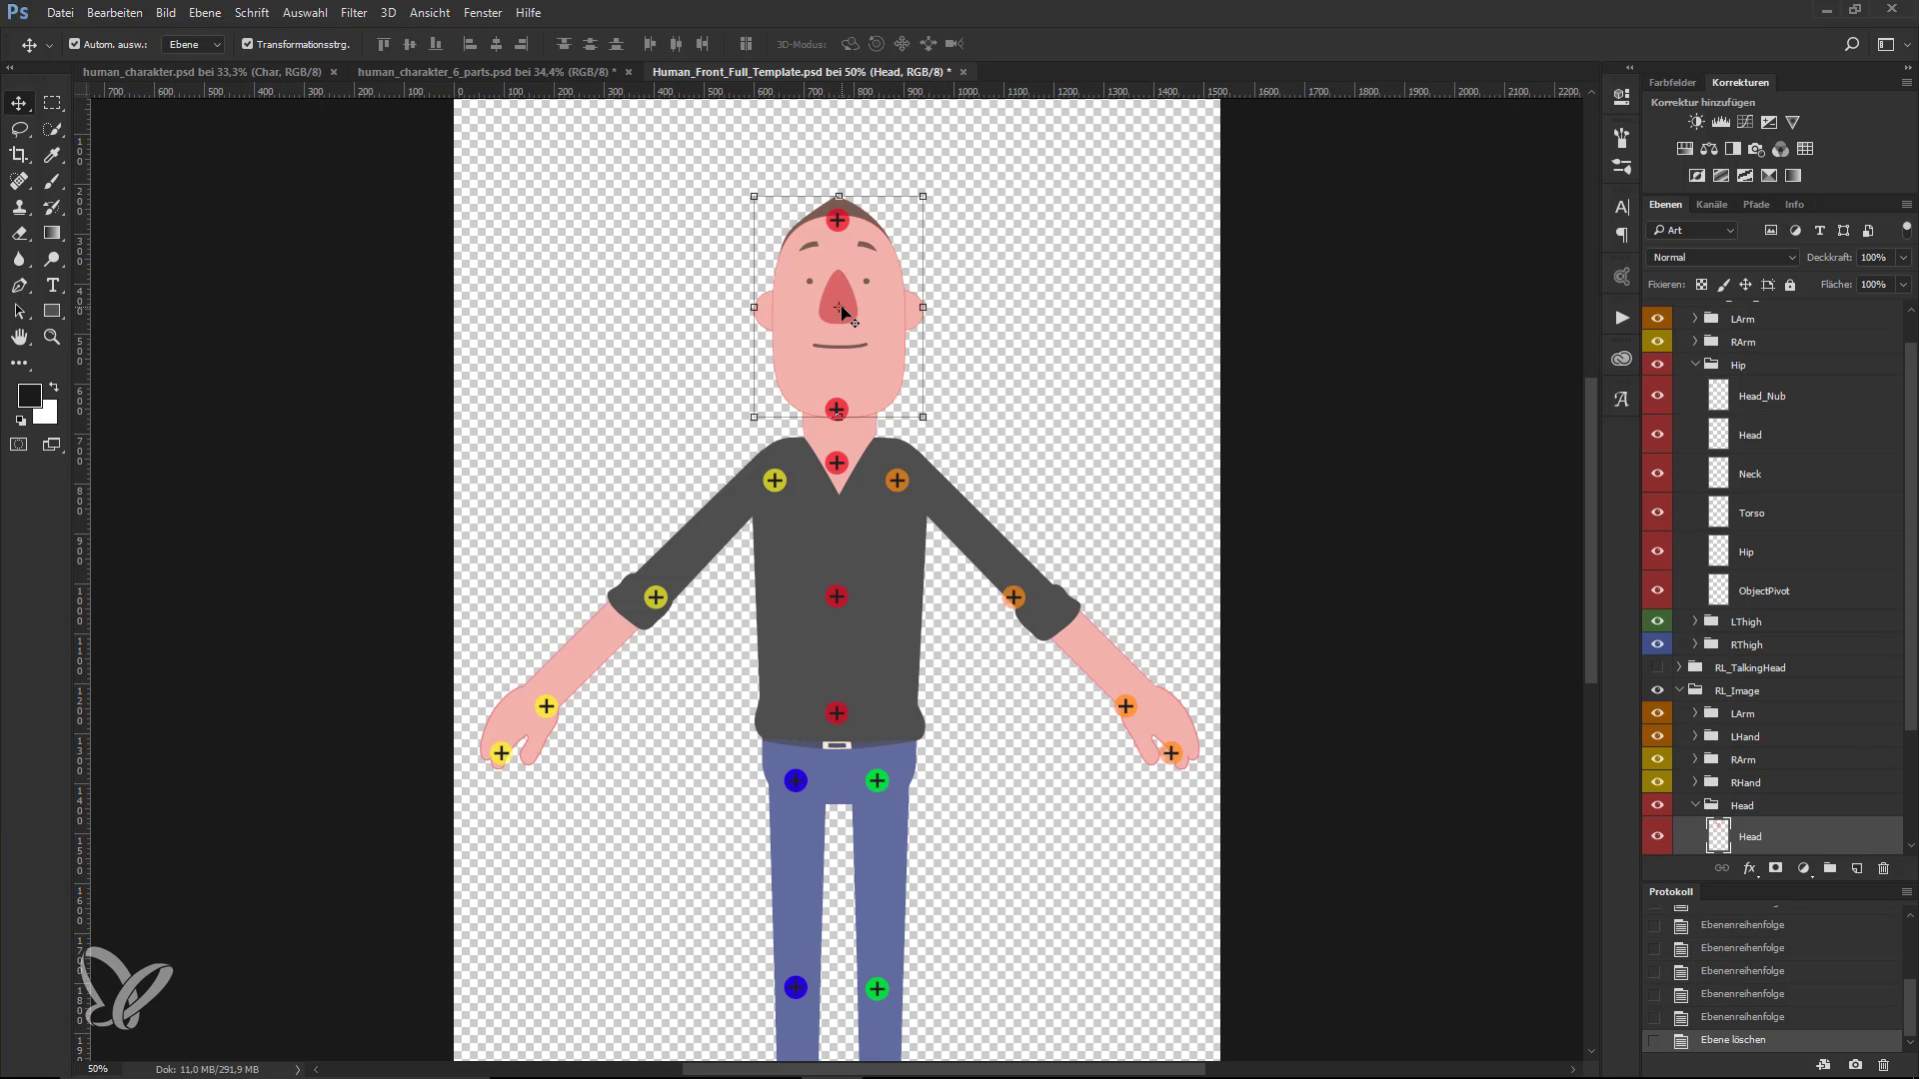
pyautogui.moveTo(843, 312); pyautogui.dragTo(844, 417)
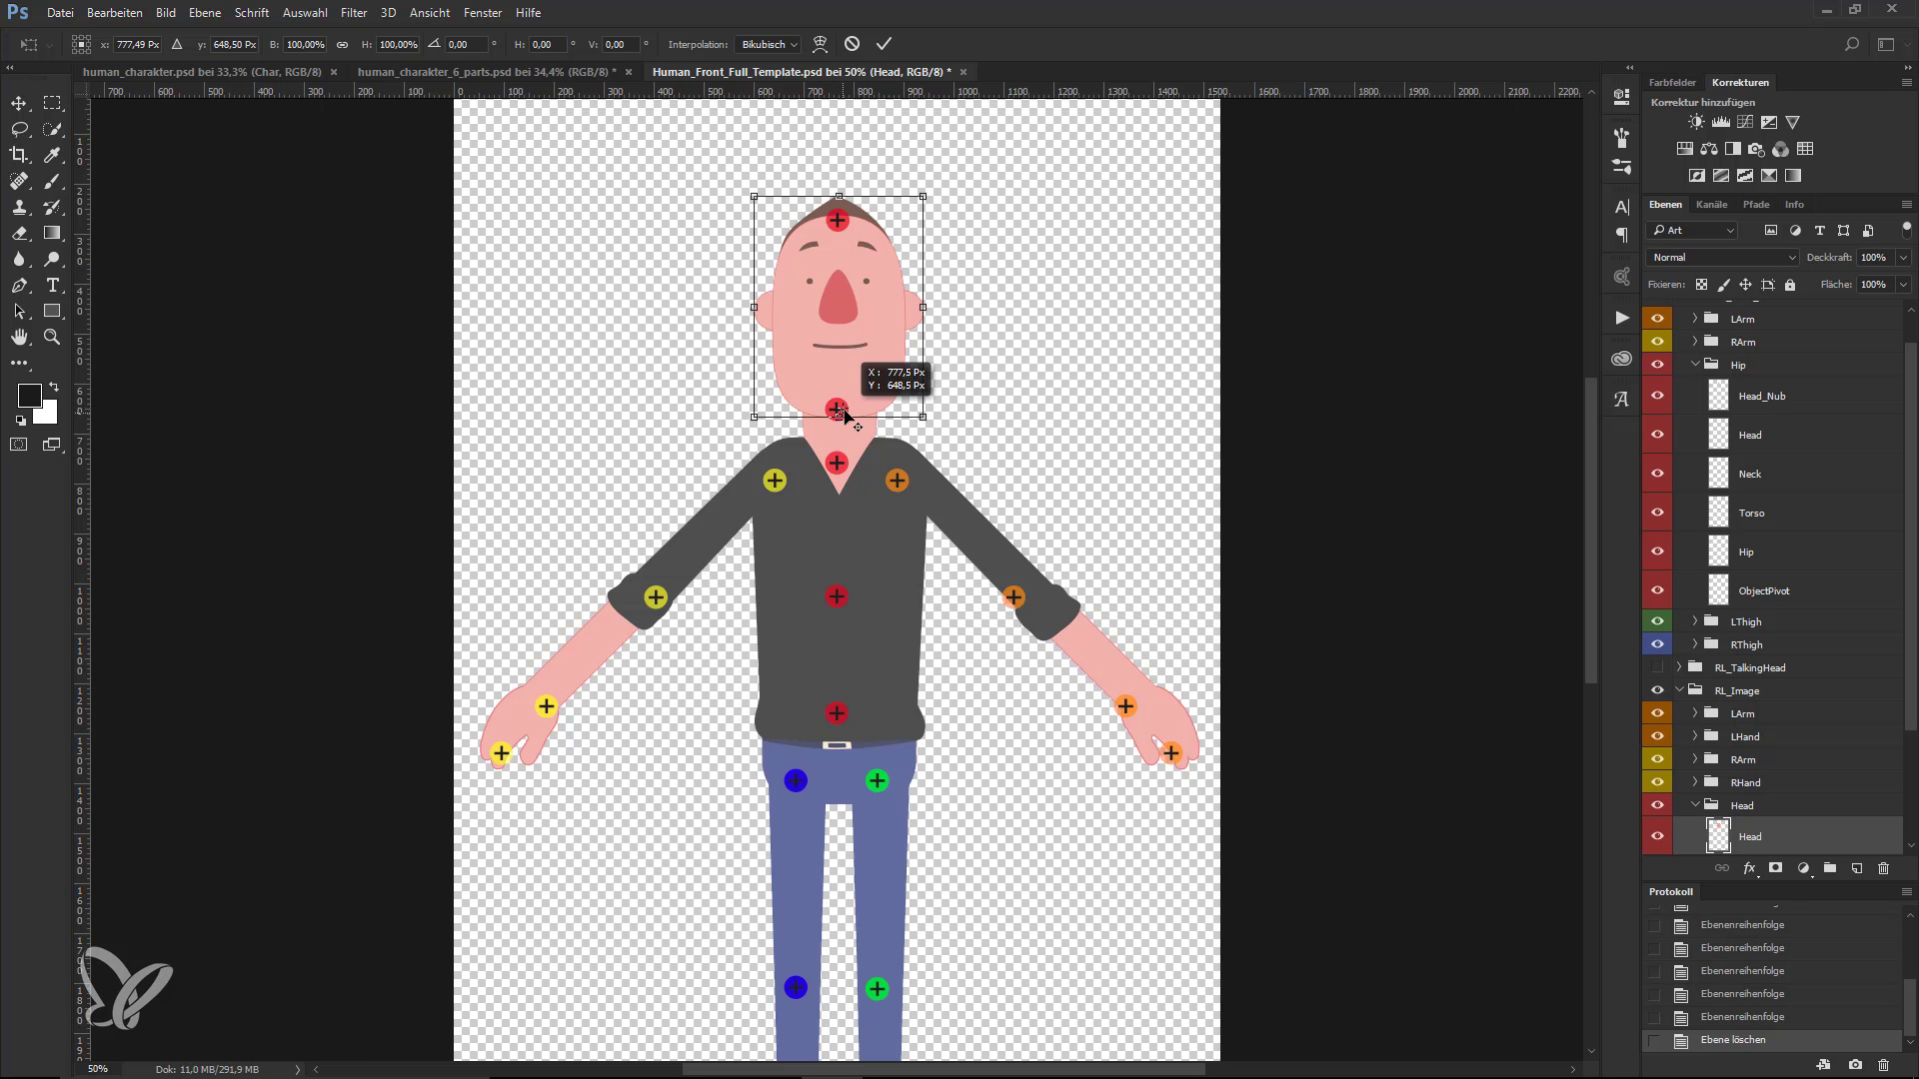
pyautogui.moveTo(950, 188); pyautogui.dragTo(849, 228)
pyautogui.press('Escape')
# - Reposition the LArm and RArm bone points at the character's shoulders
pyautogui.click(897, 481)
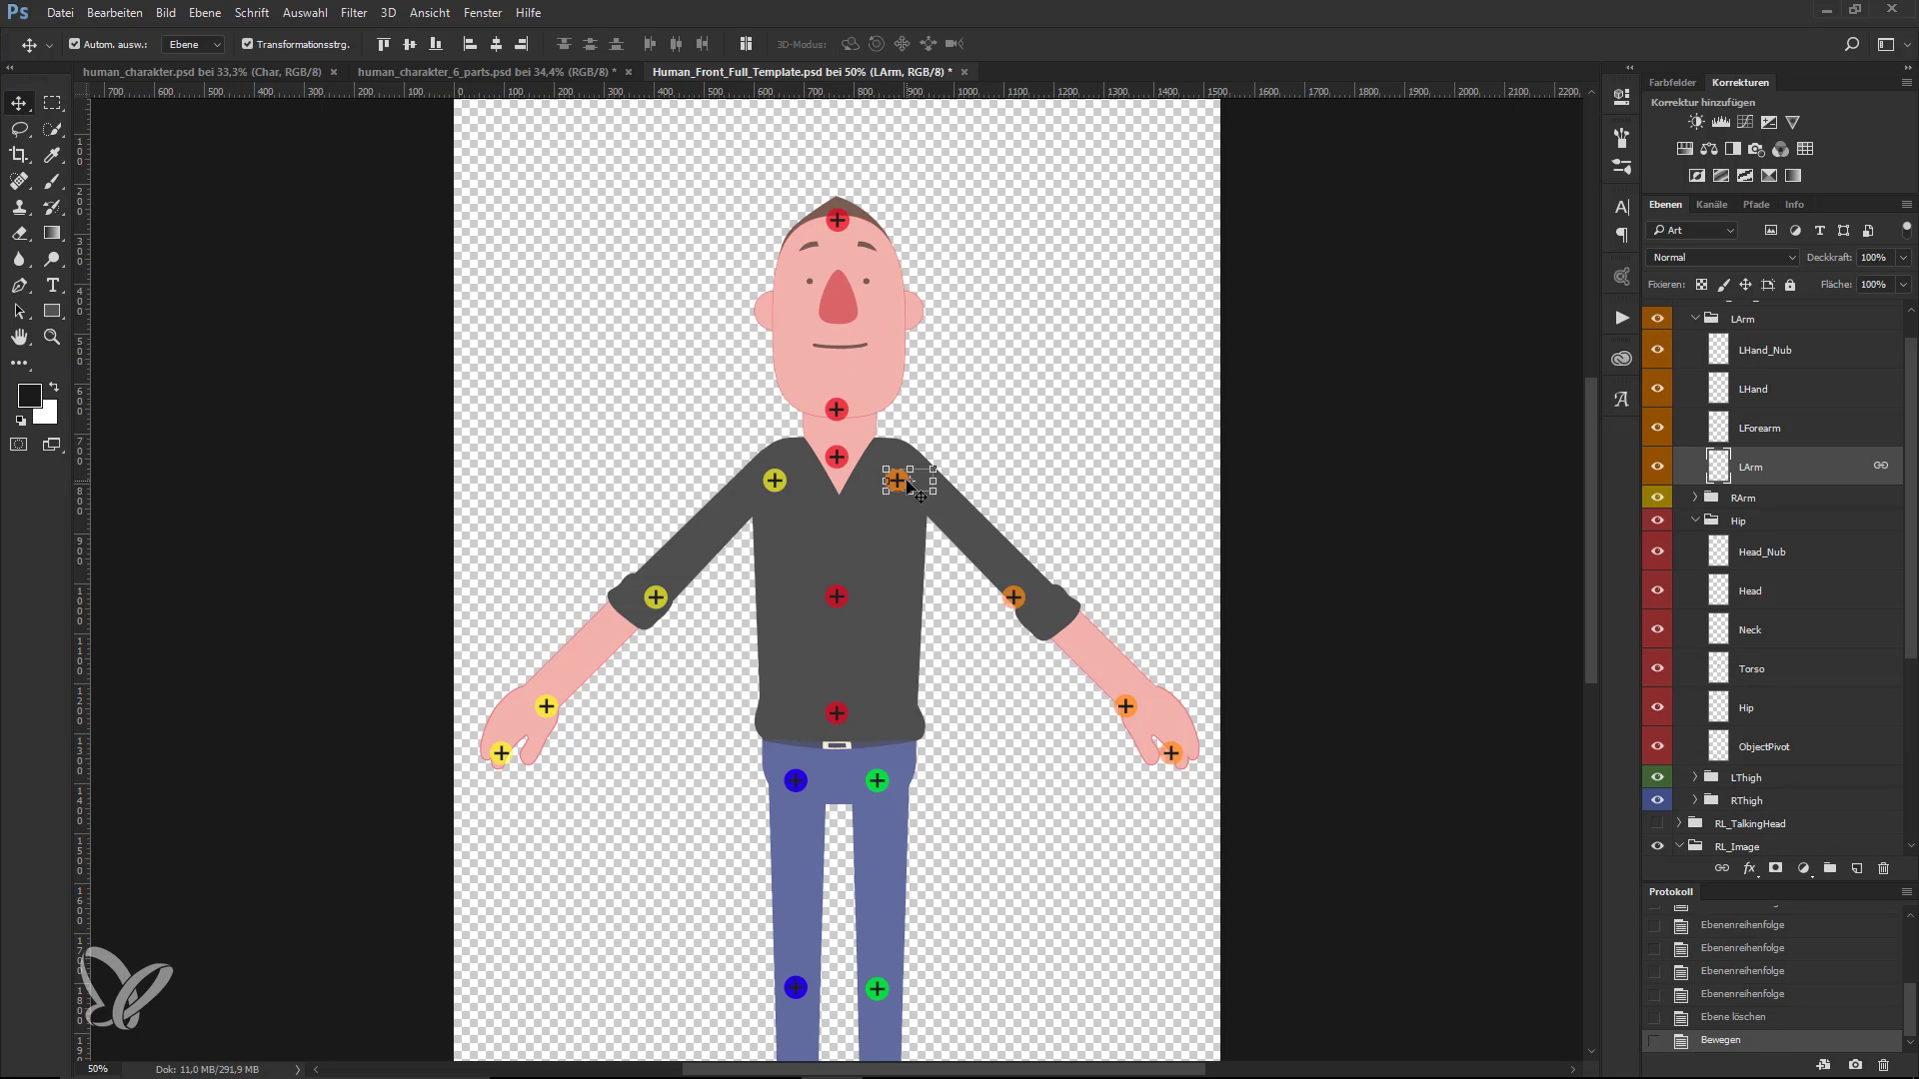
pyautogui.moveTo(899, 480); pyautogui.dragTo(910, 485)
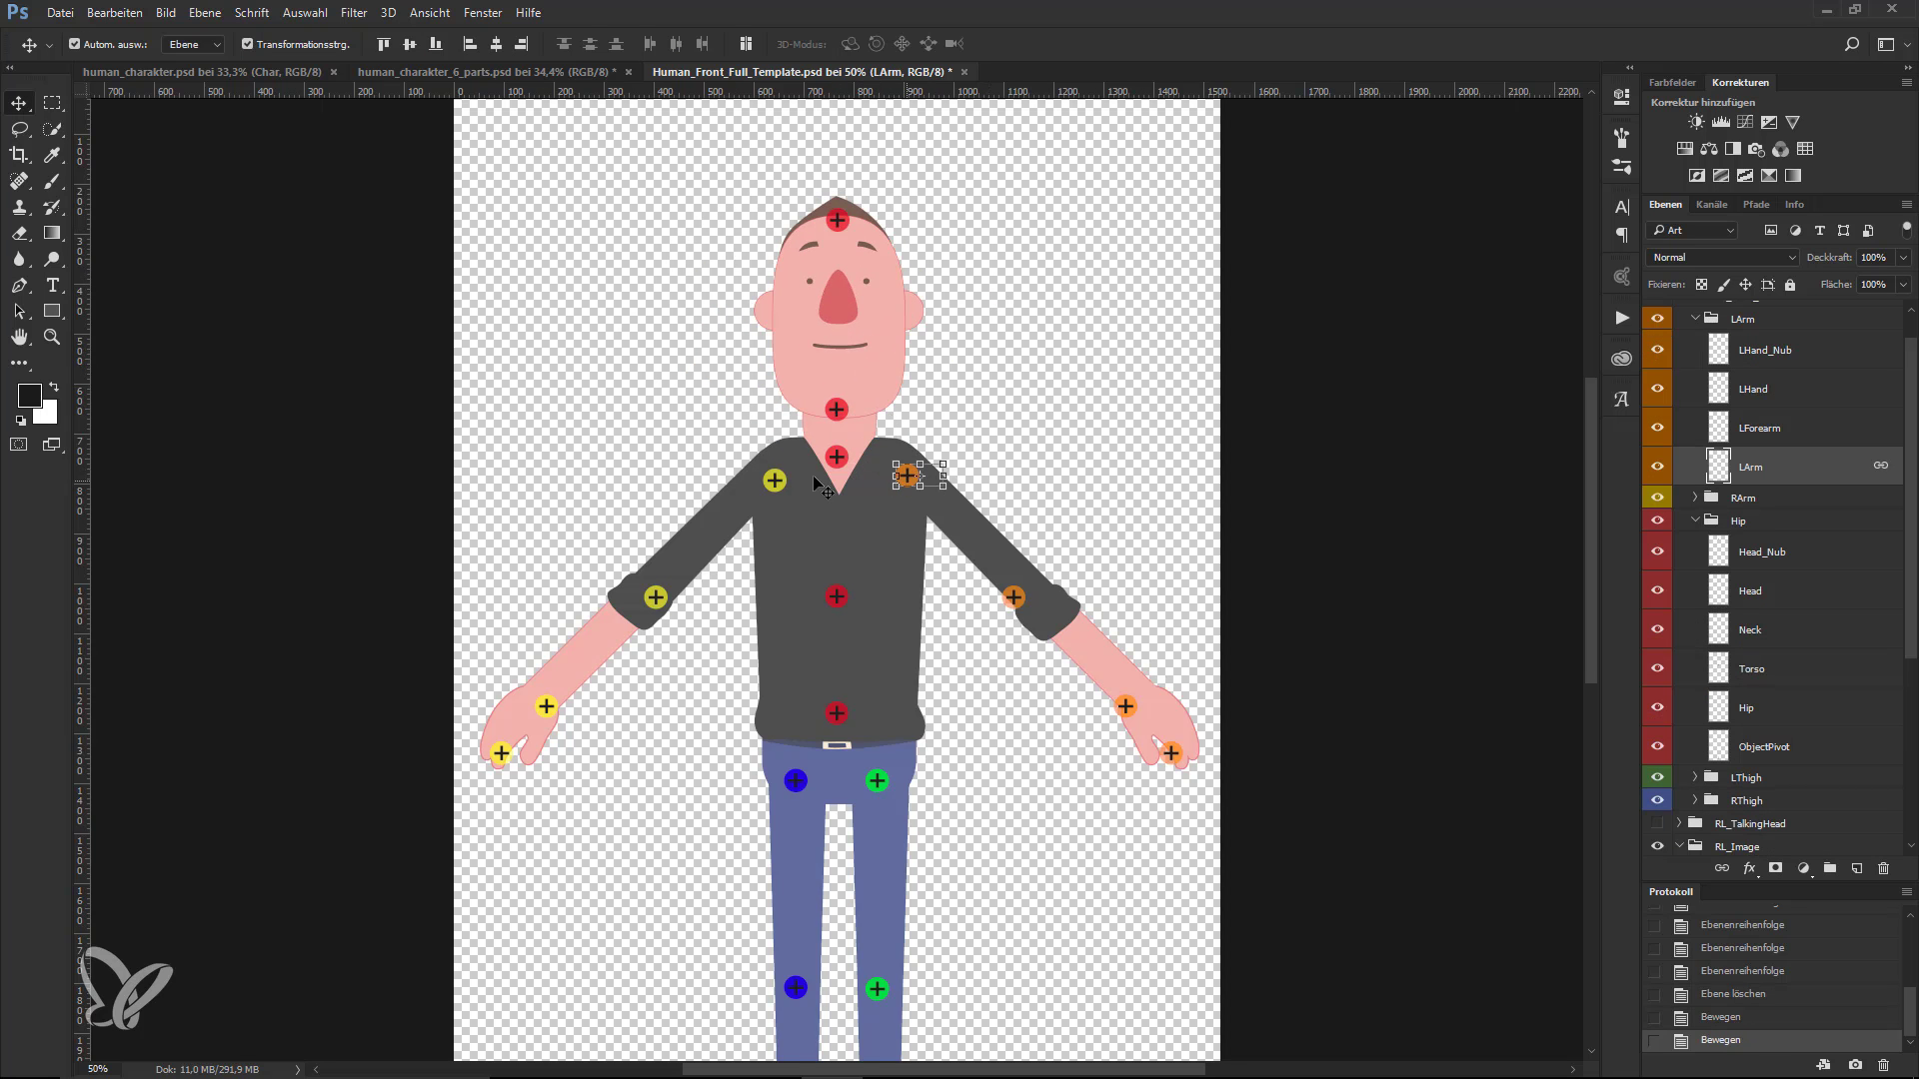
pyautogui.moveTo(776, 481); pyautogui.dragTo(786, 486)
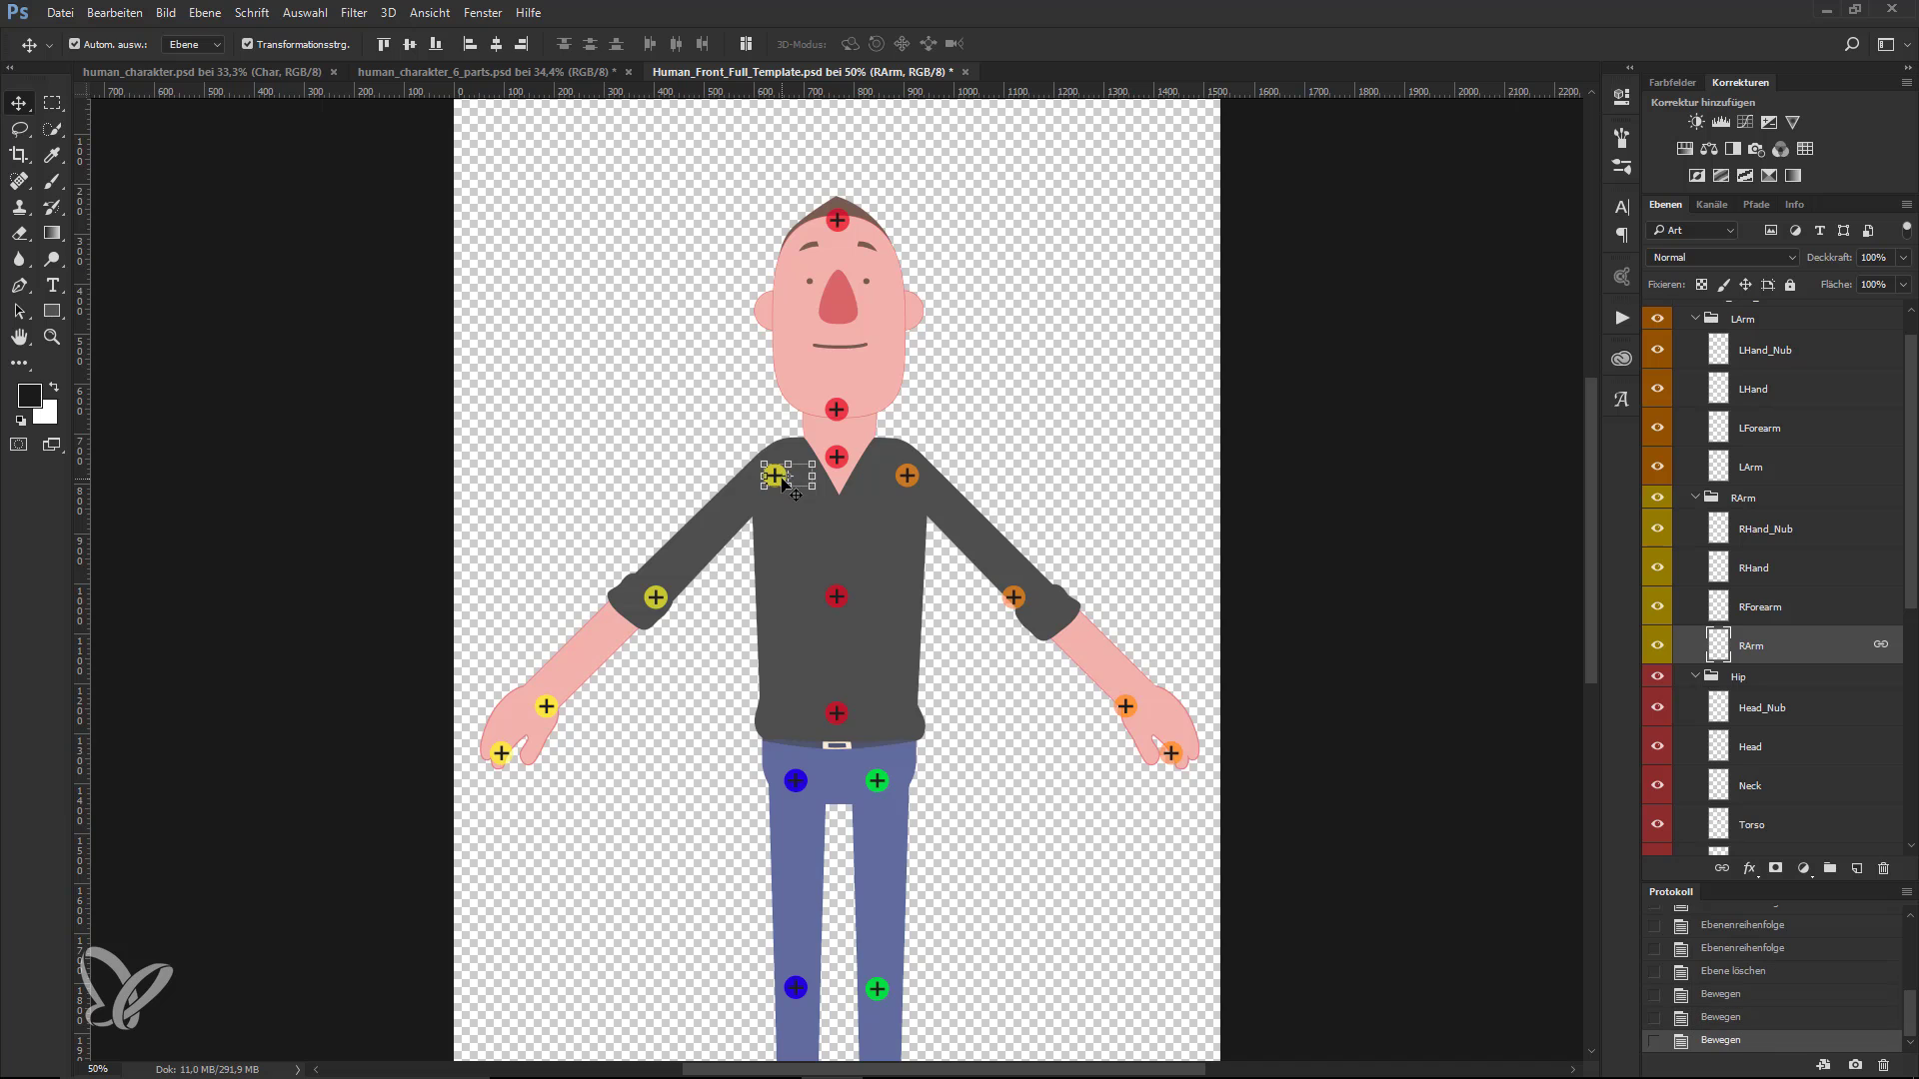
# - Lower the opacity of the character's Hip layer so the shoulder and thigh joints show through the torso
pyautogui.click(839, 560)
pyautogui.moveTo(1844, 262); pyautogui.dragTo(1799, 262)
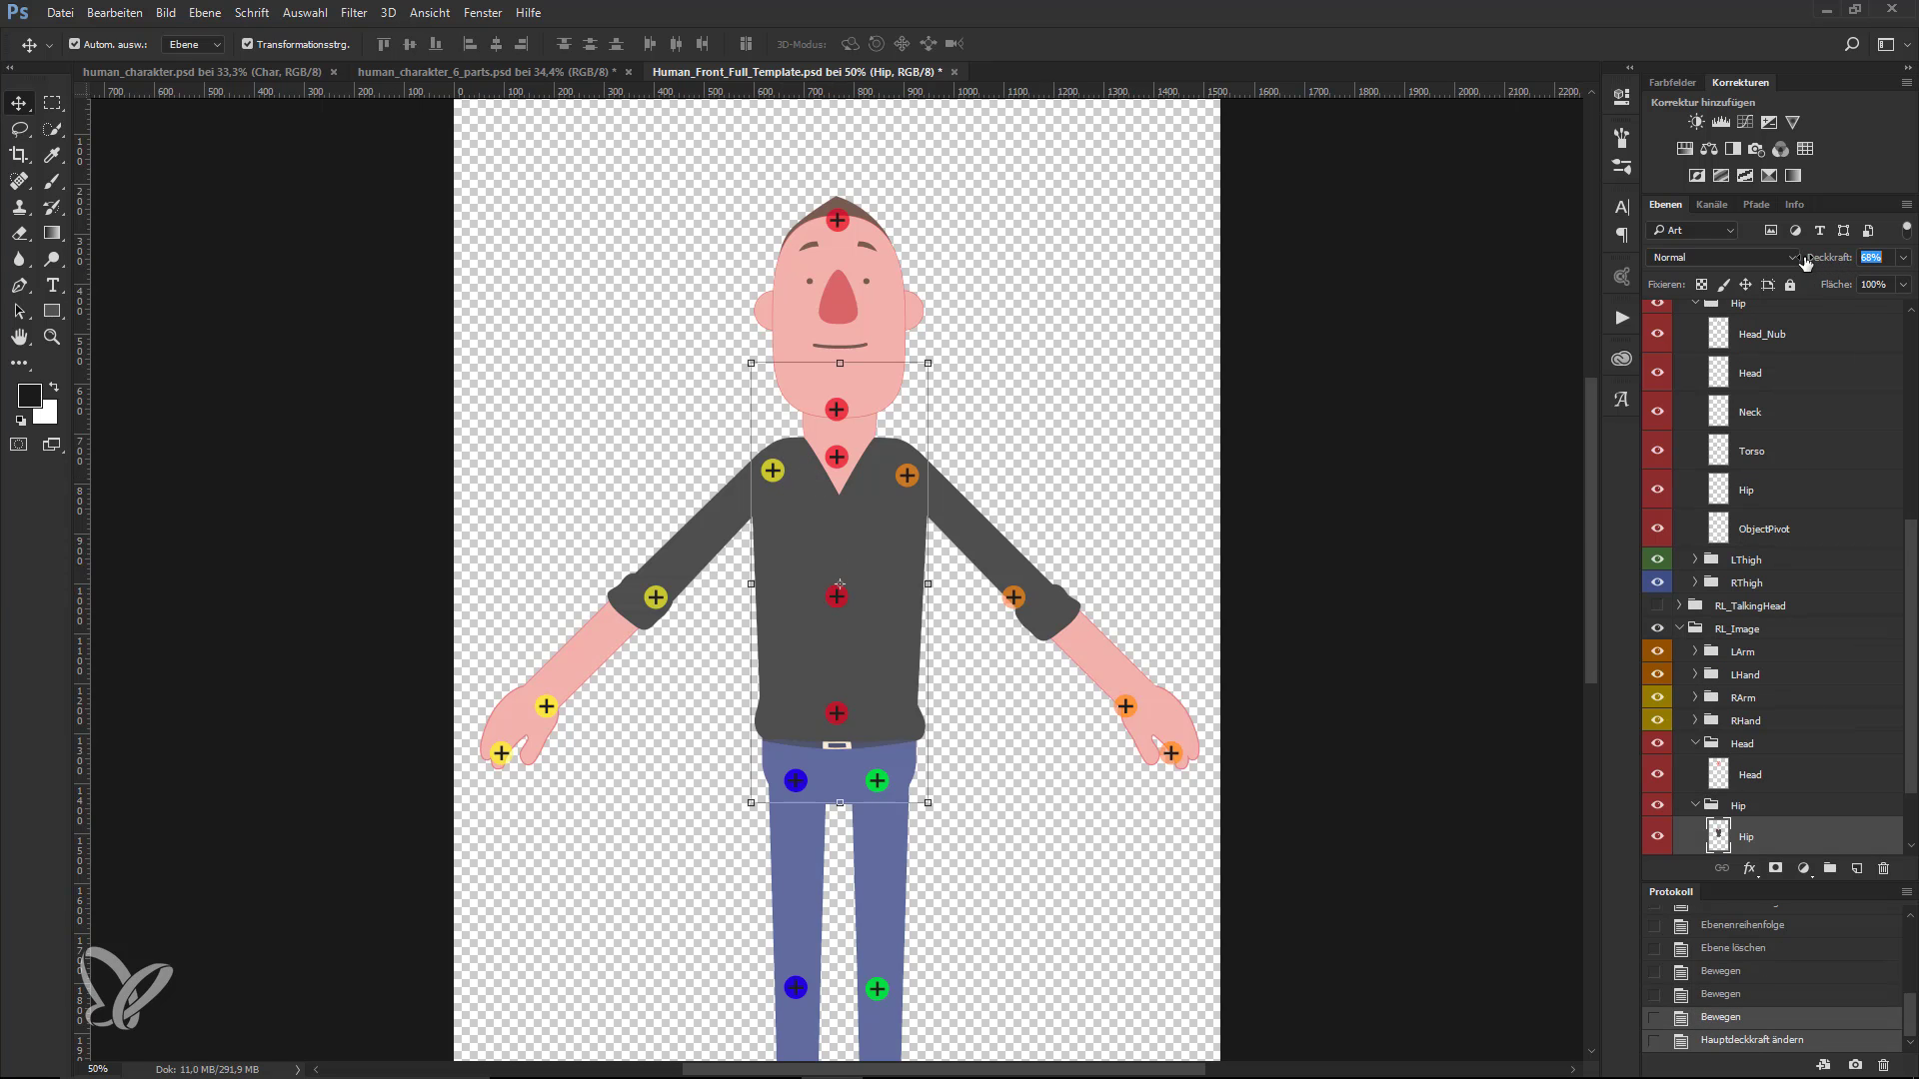
pyautogui.click(967, 464)
pyautogui.hotkey('ctrl', '+')
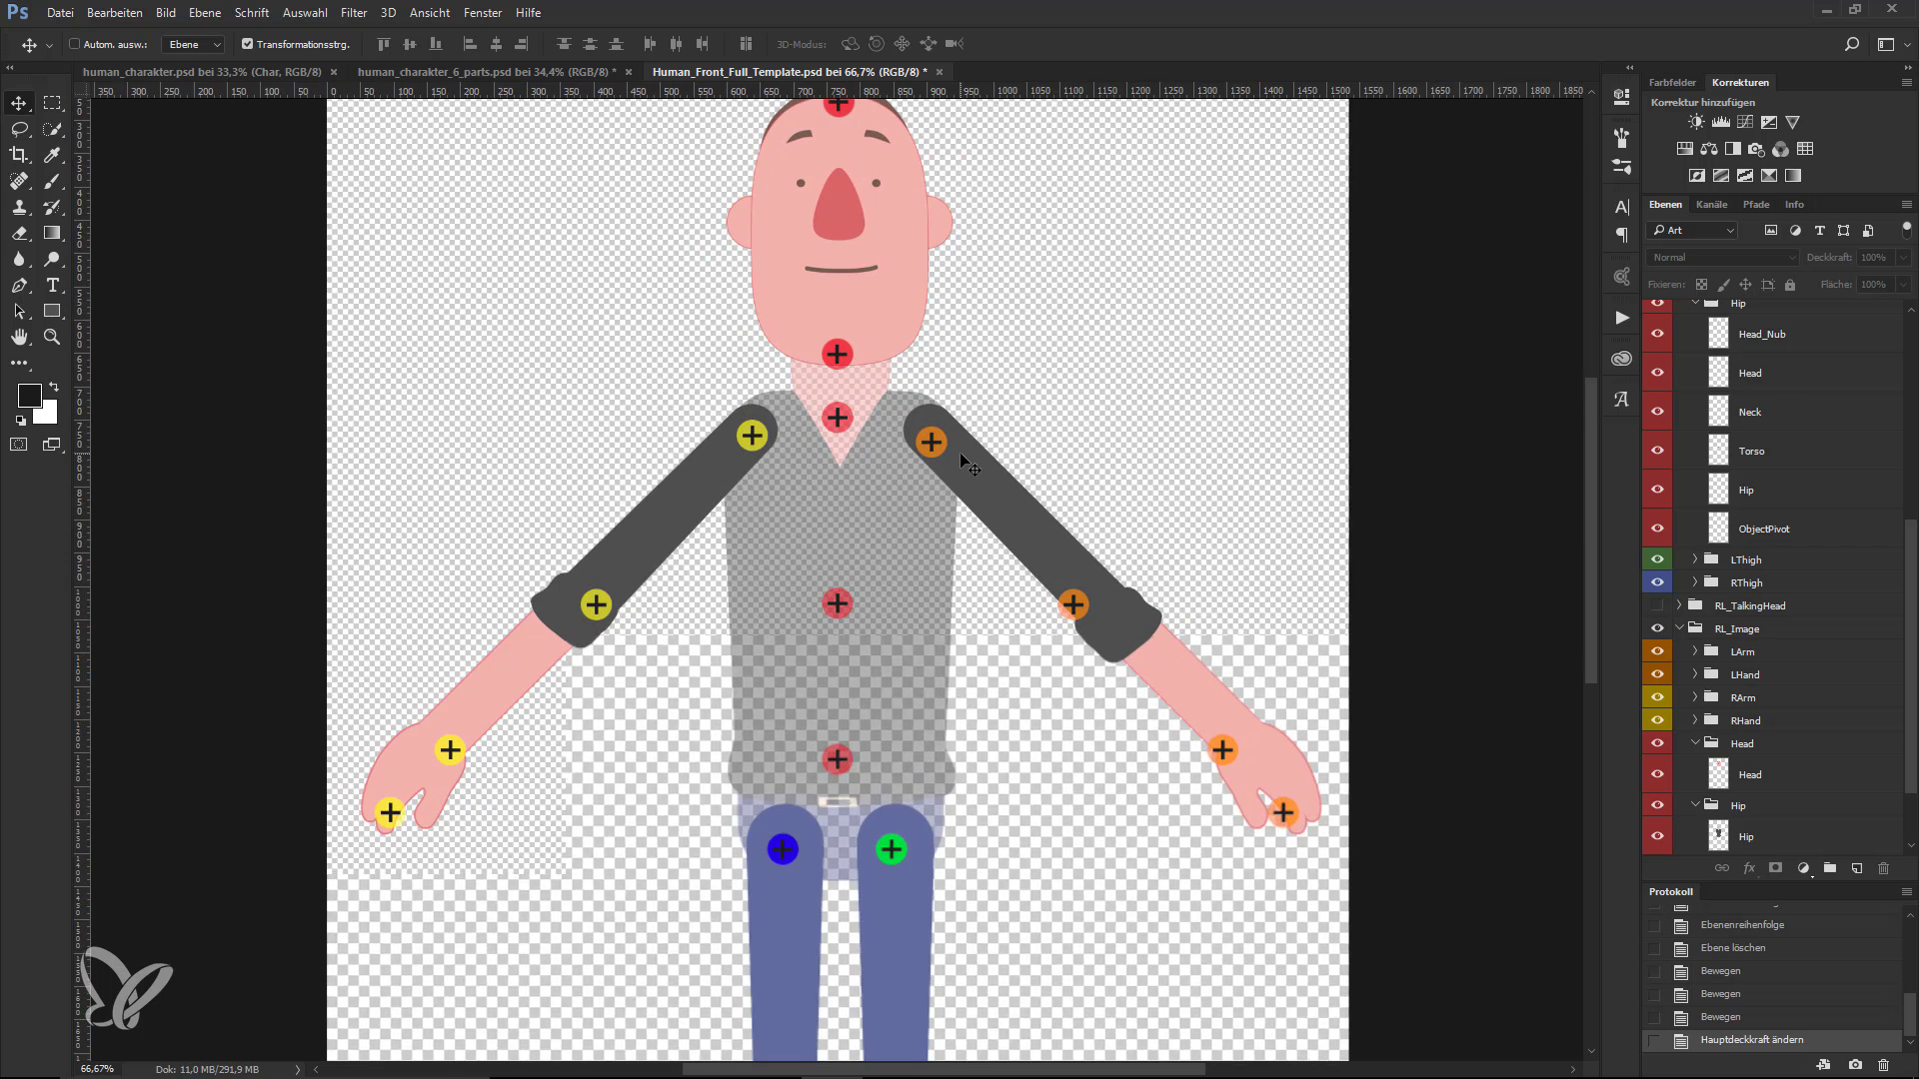
# - Centre the LArm and RArm bone points in the rounded shoulder ends of the sleeves
pyautogui.keyDown('ctrl'); pyautogui.click(909, 475); pyautogui.keyUp('ctrl')
pyautogui.moveTo(935, 447); pyautogui.dragTo(936, 433)
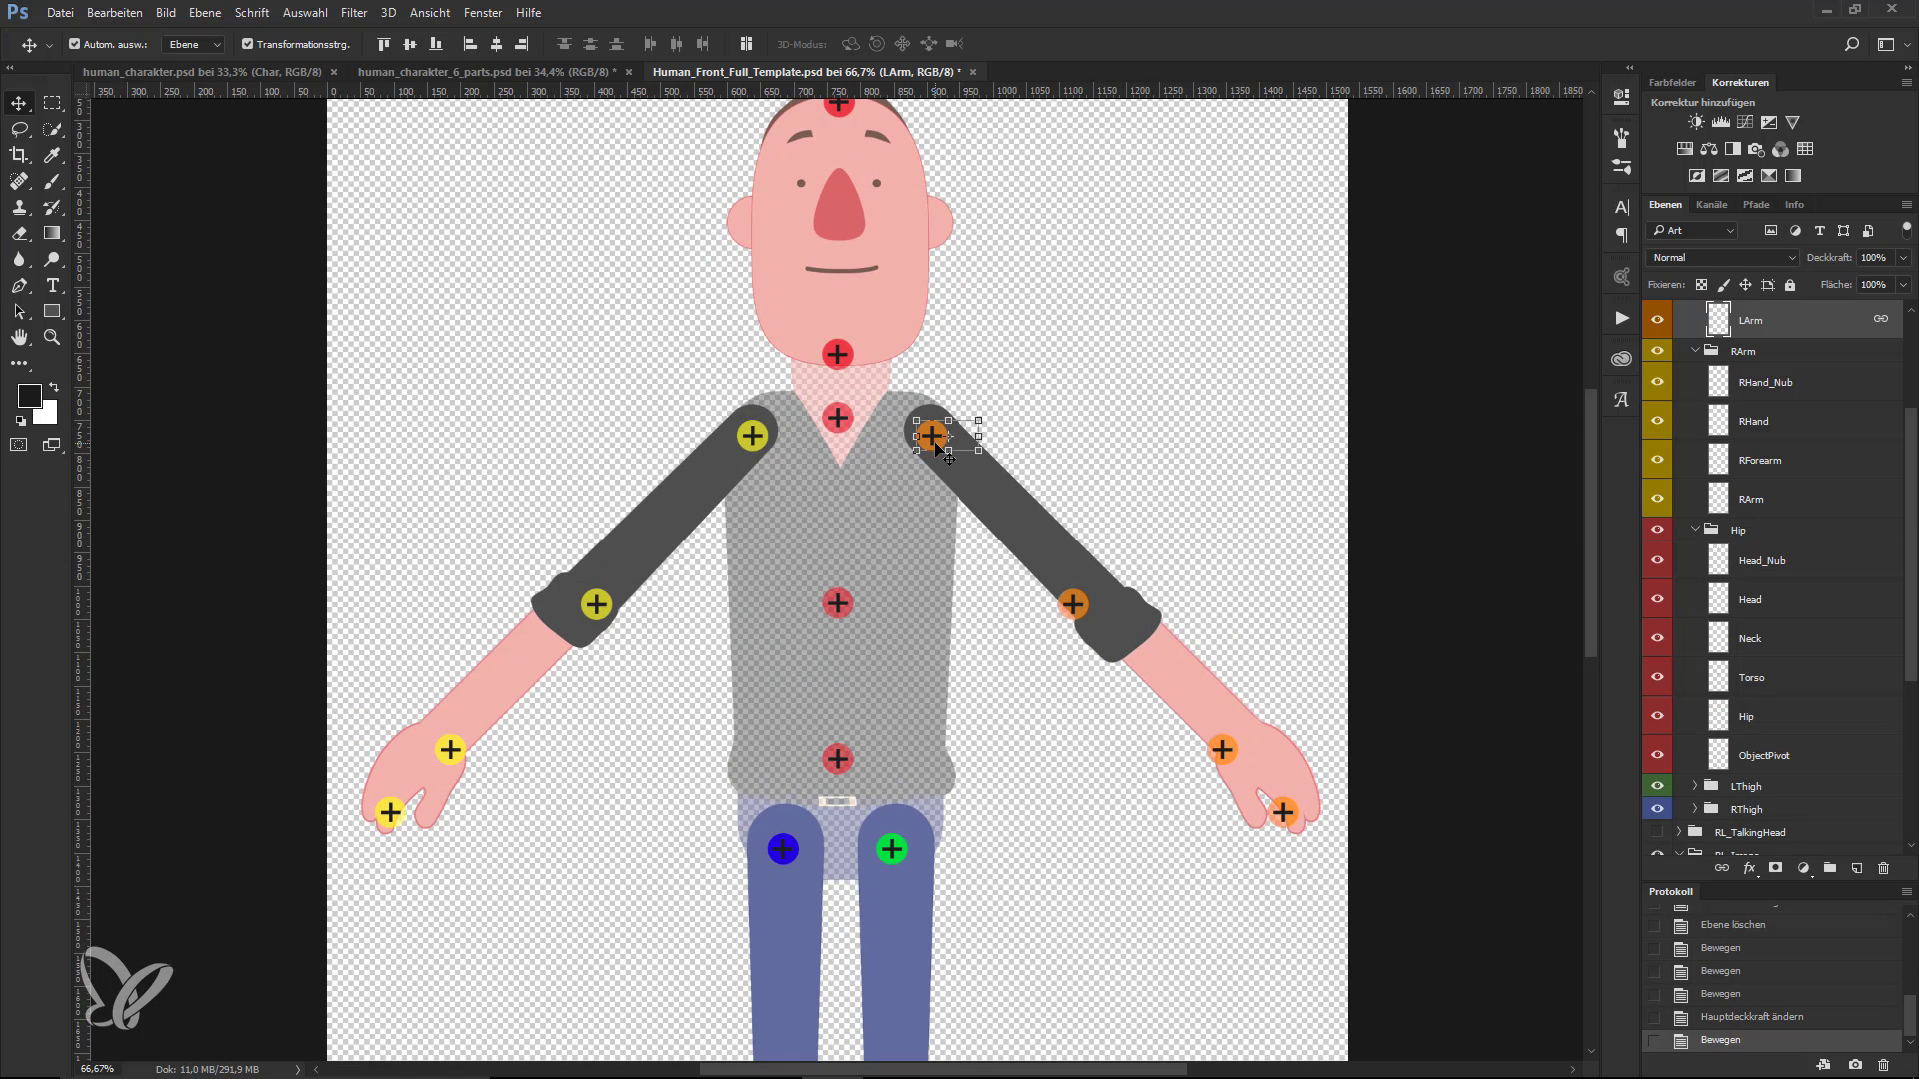
pyautogui.click(755, 438)
pyautogui.moveTo(756, 440); pyautogui.dragTo(760, 441)
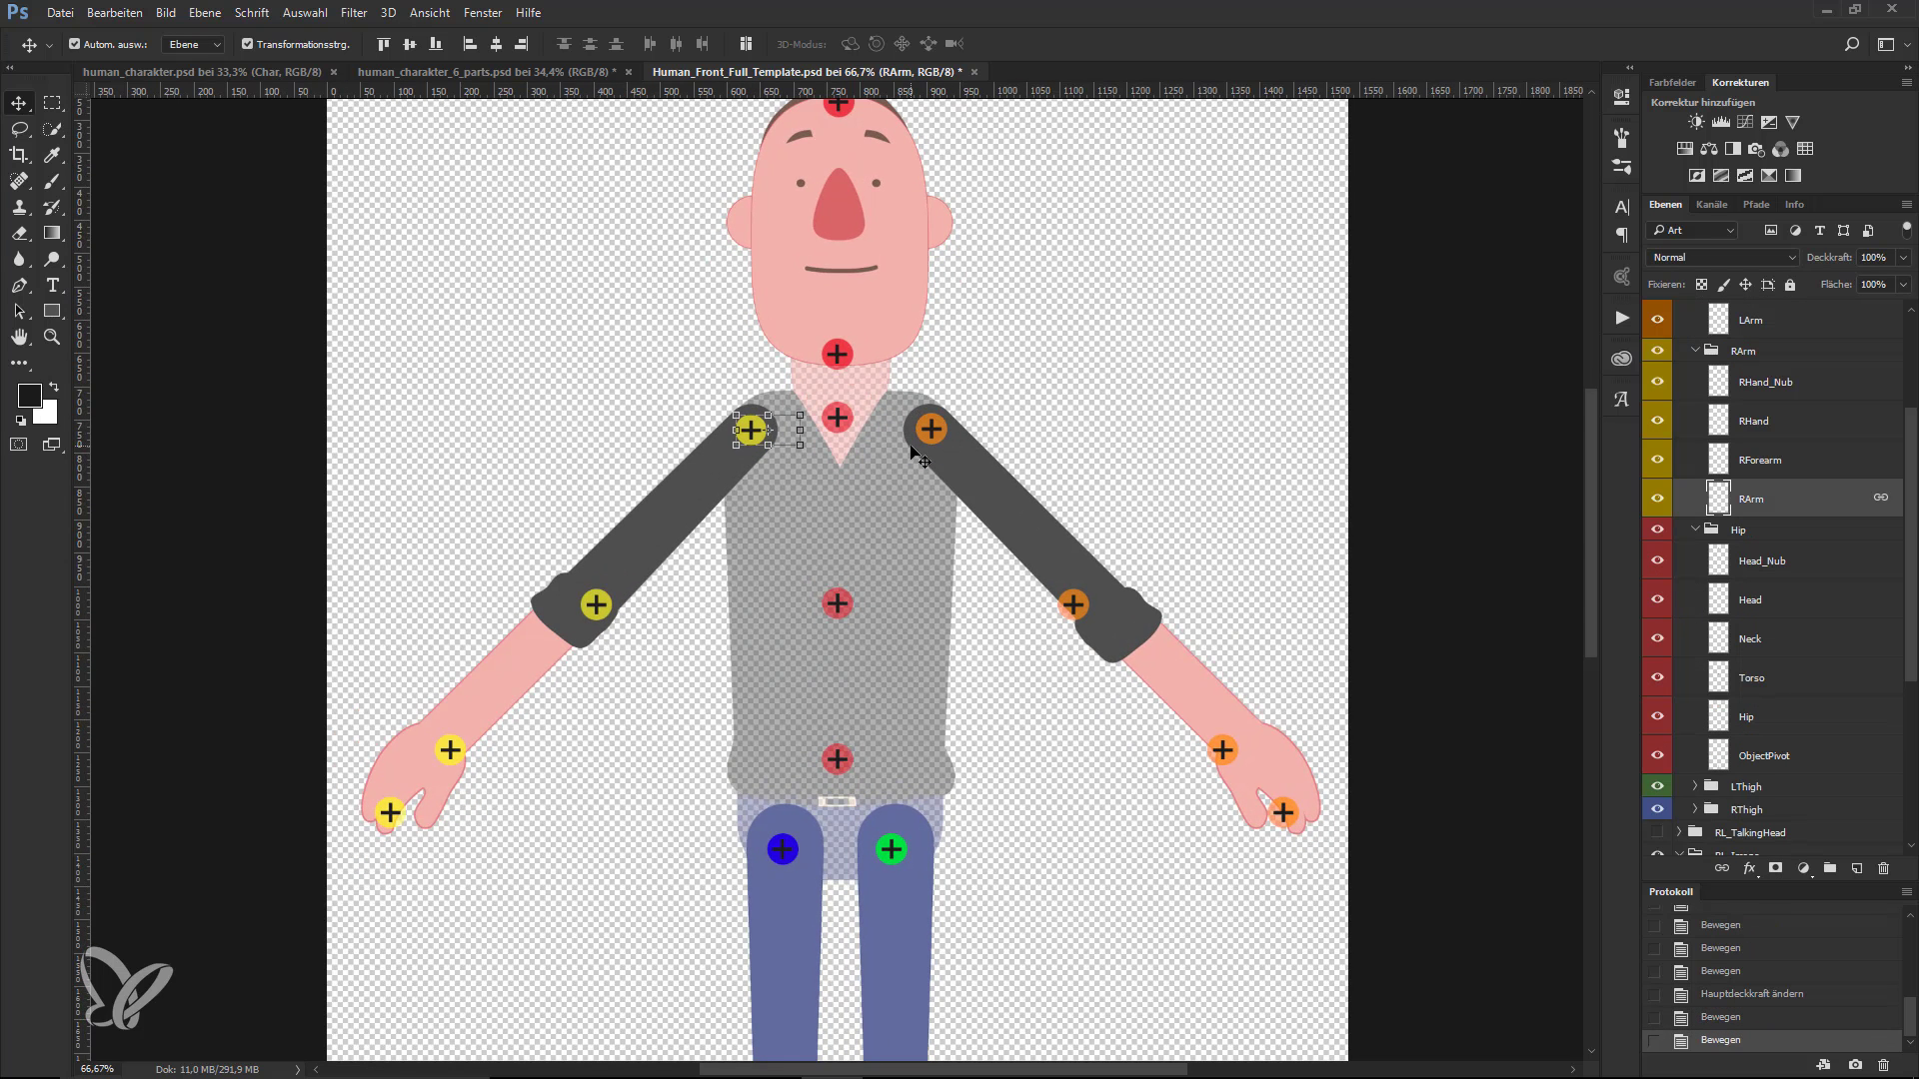
# - Move the LForearm bone point 50 px outward onto the elbow
pyautogui.click(1082, 607)
pyautogui.hotkey('shift', 'Right')
pyautogui.hotkey('shift', 'Right')
pyautogui.hotkey('shift', 'Right')
pyautogui.hotkey('shift', 'Right')
pyautogui.hotkey('shift', 'Right')
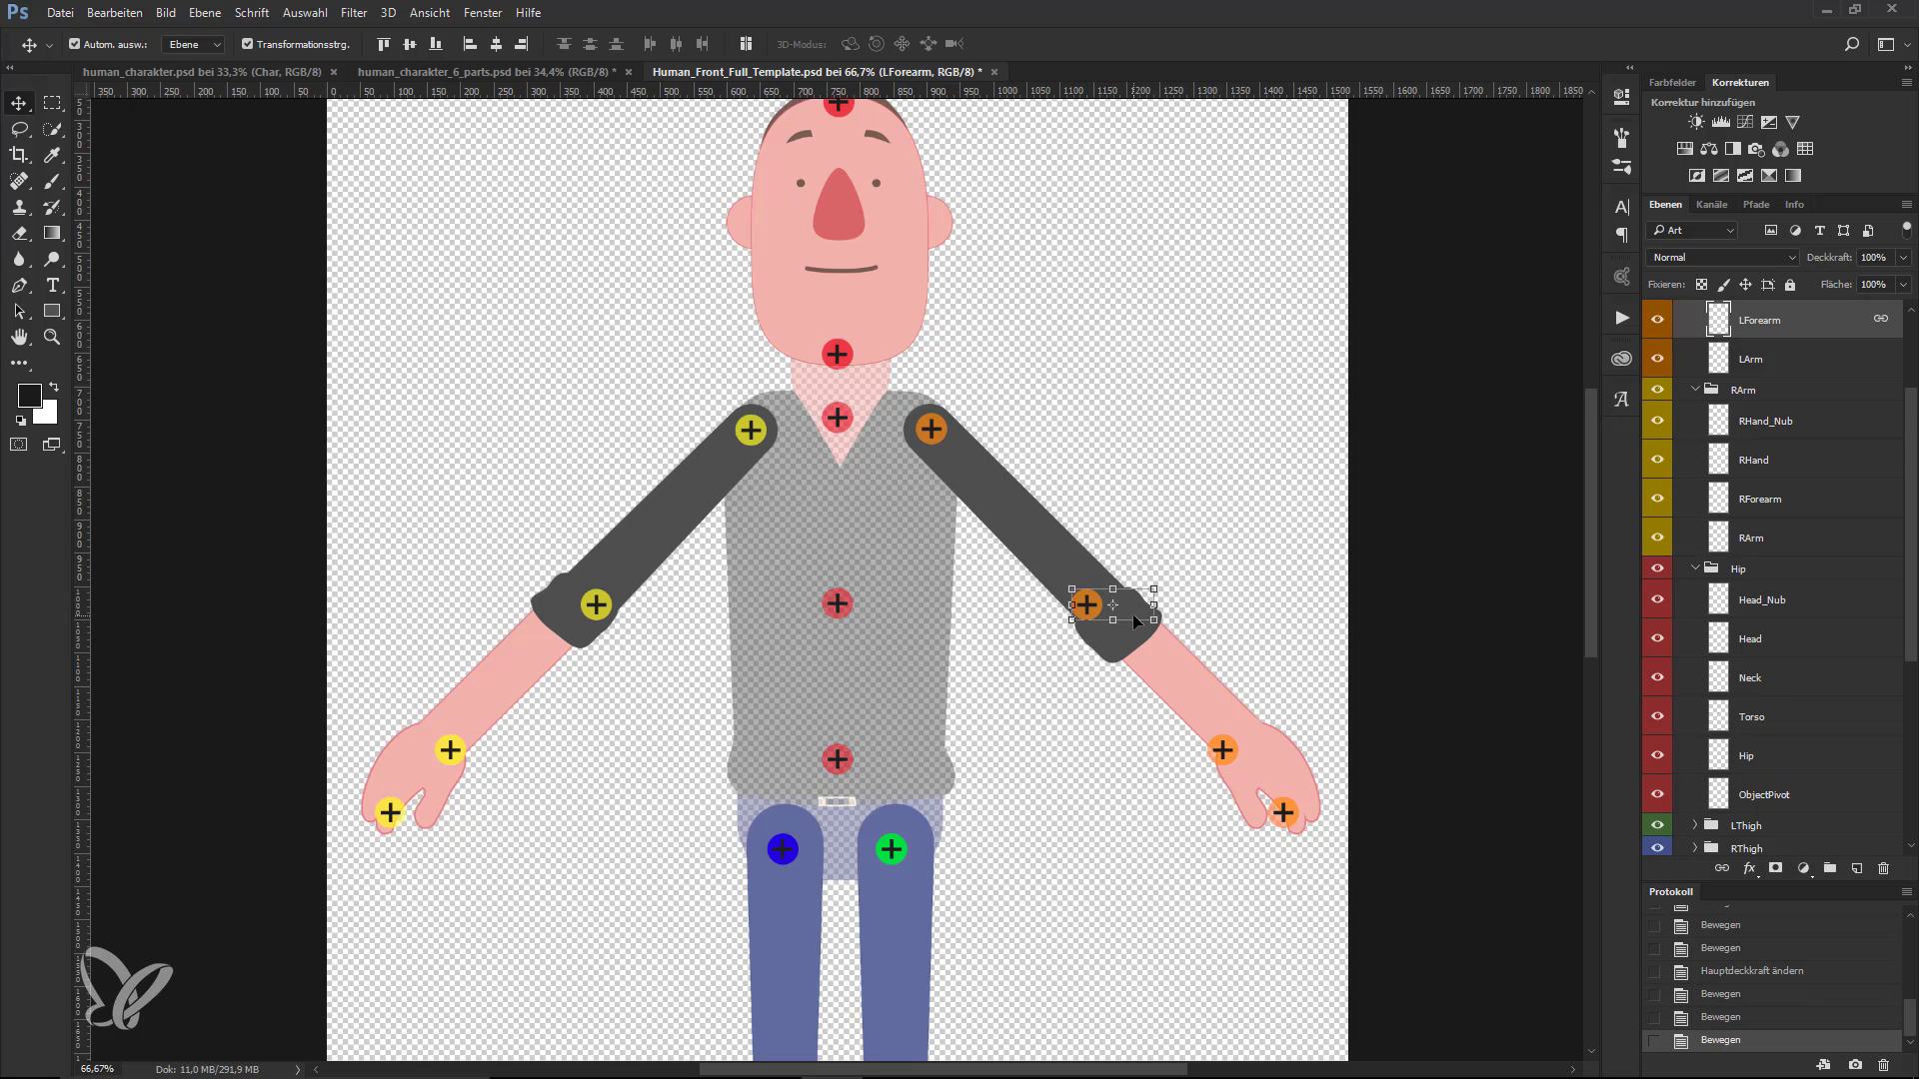
# - Show the RL_Bone_Label group and move the RForearm bone point outward onto its elbow
pyautogui.scroll(3, 1744, 477)
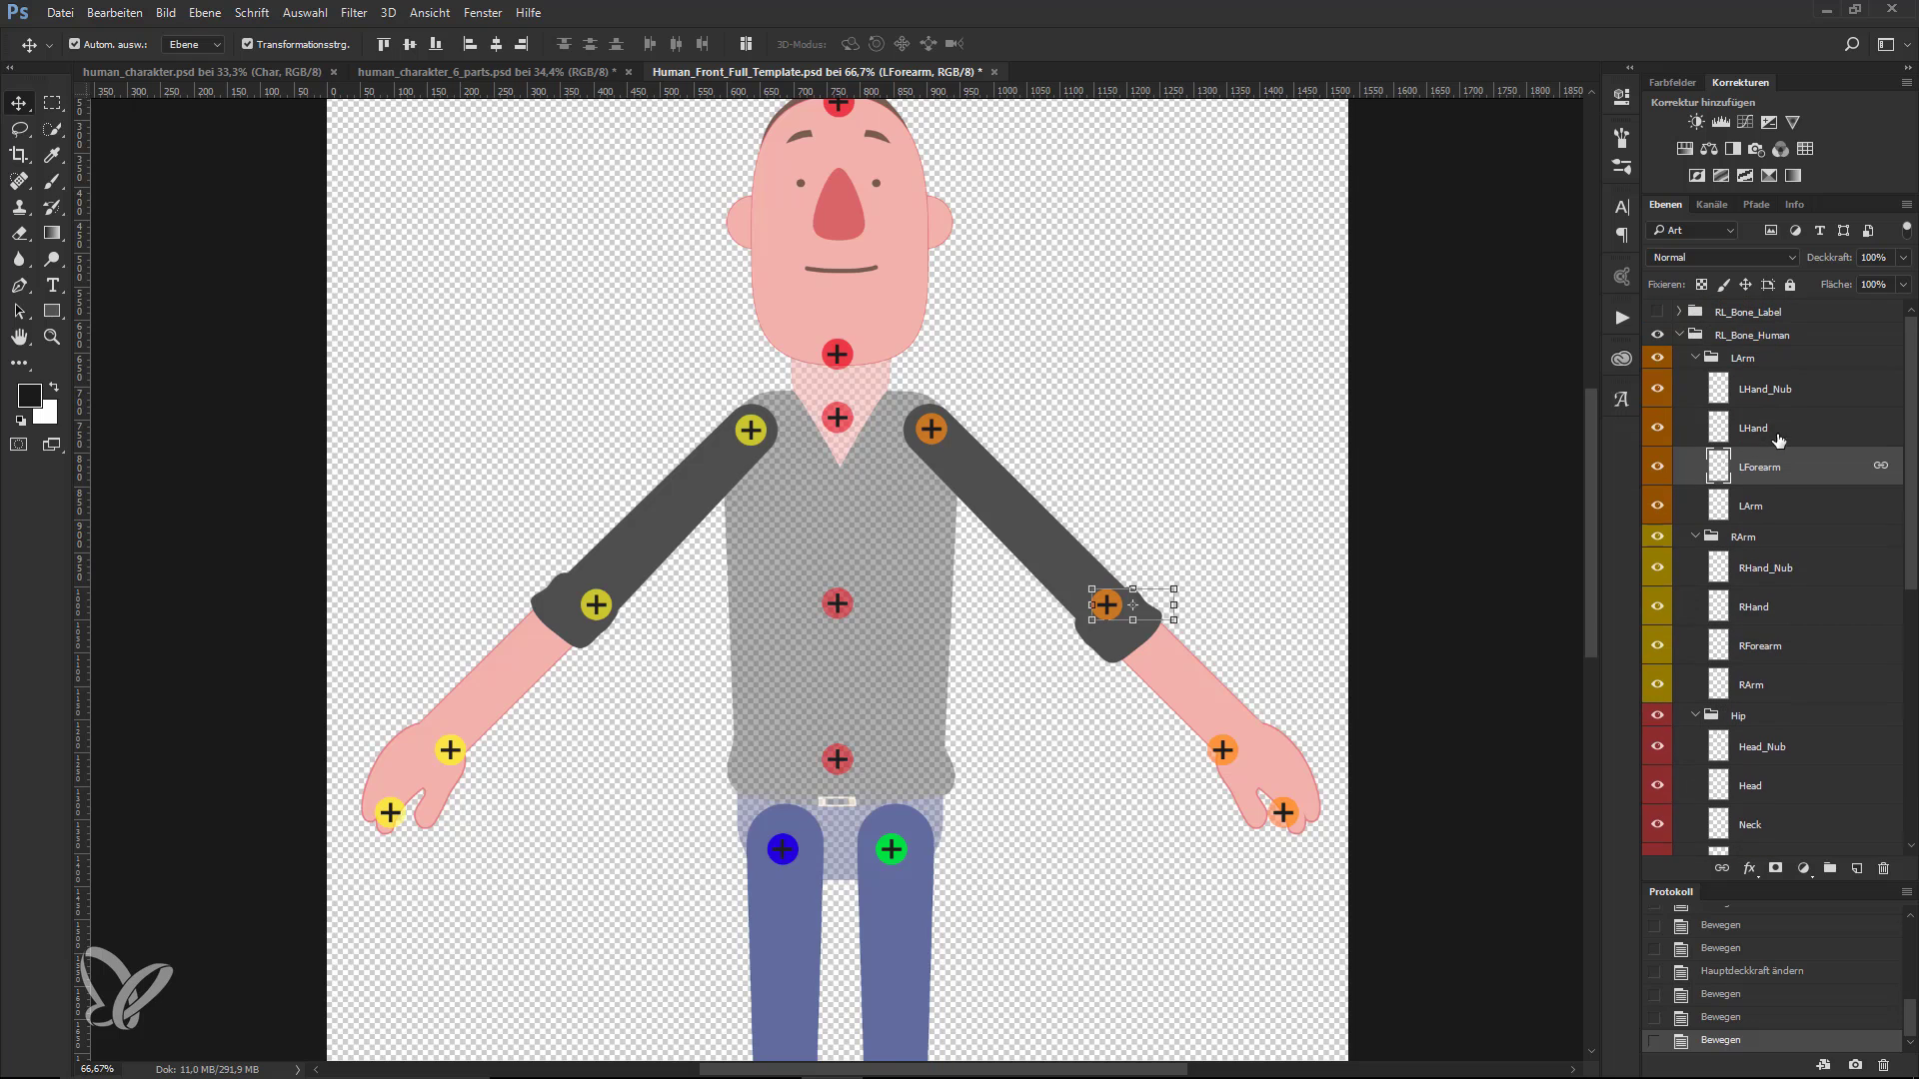
pyautogui.click(1658, 312)
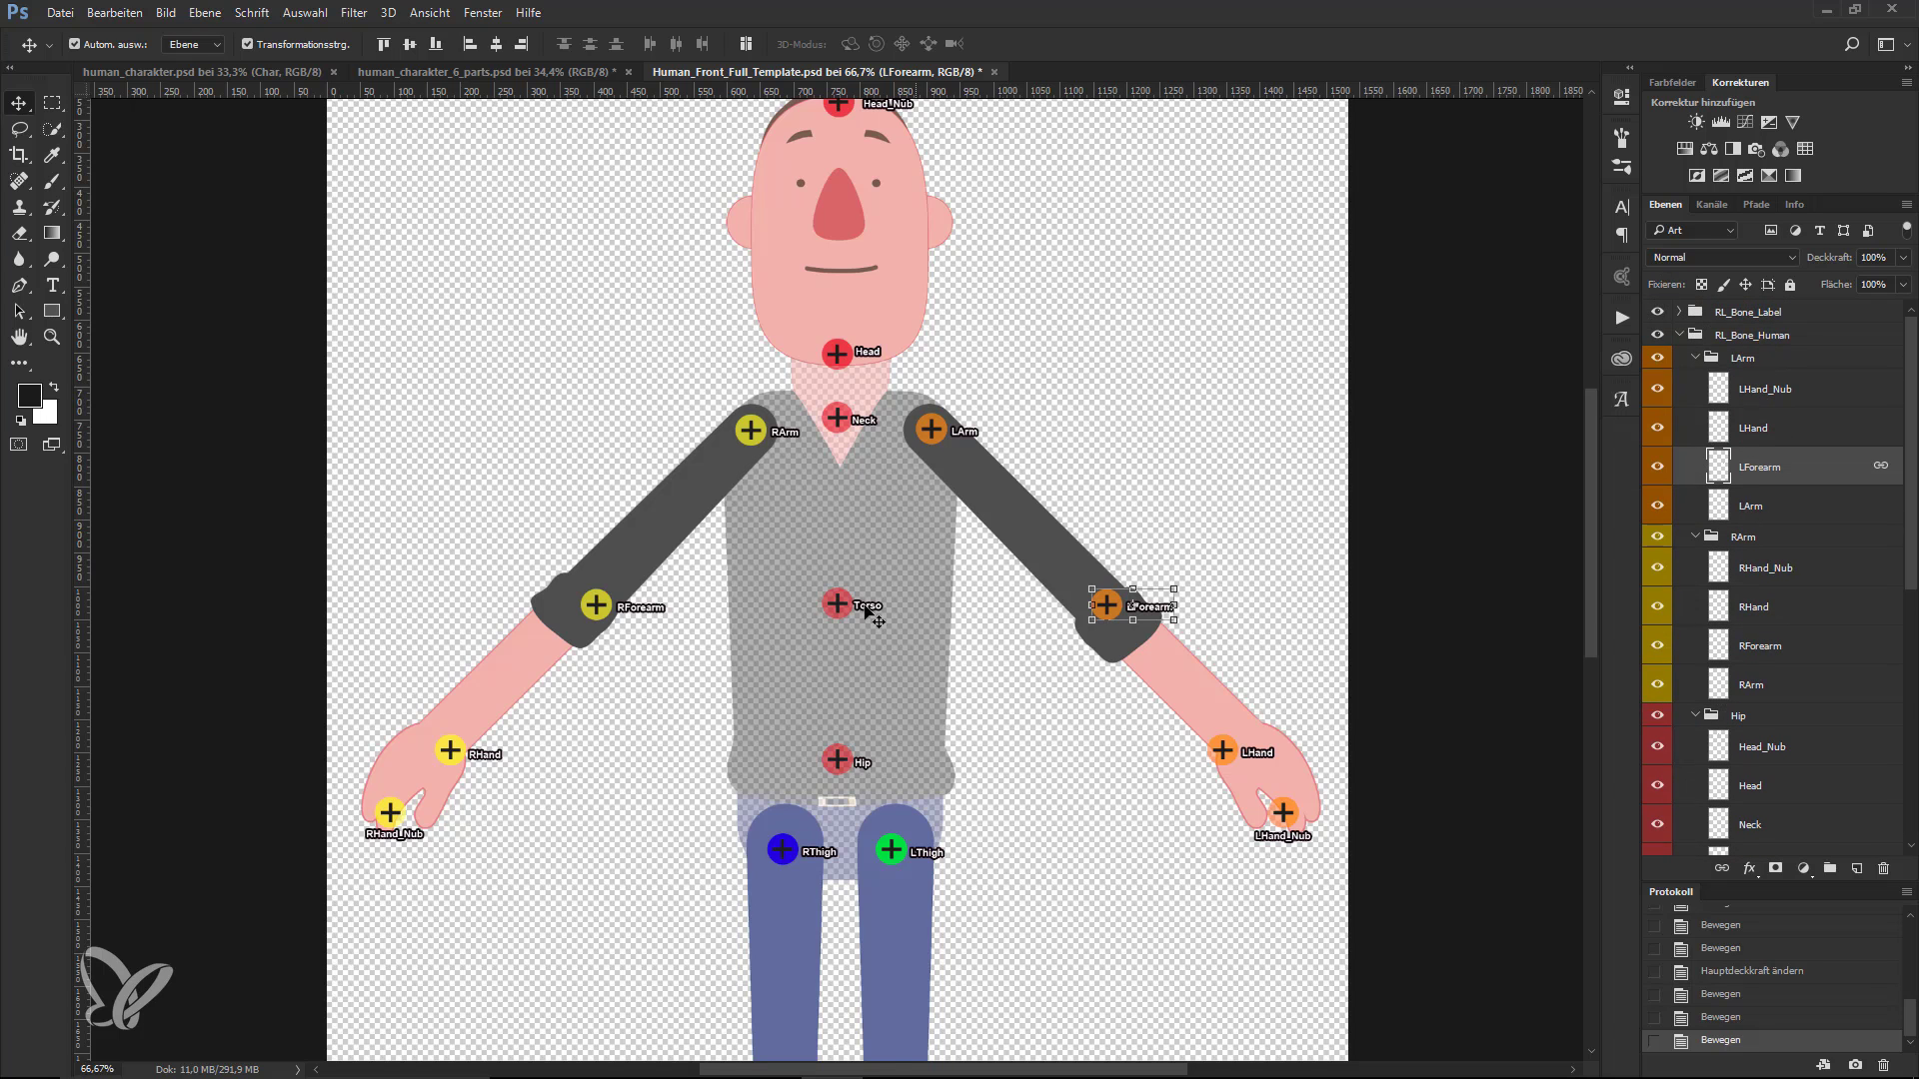
pyautogui.click(610, 620)
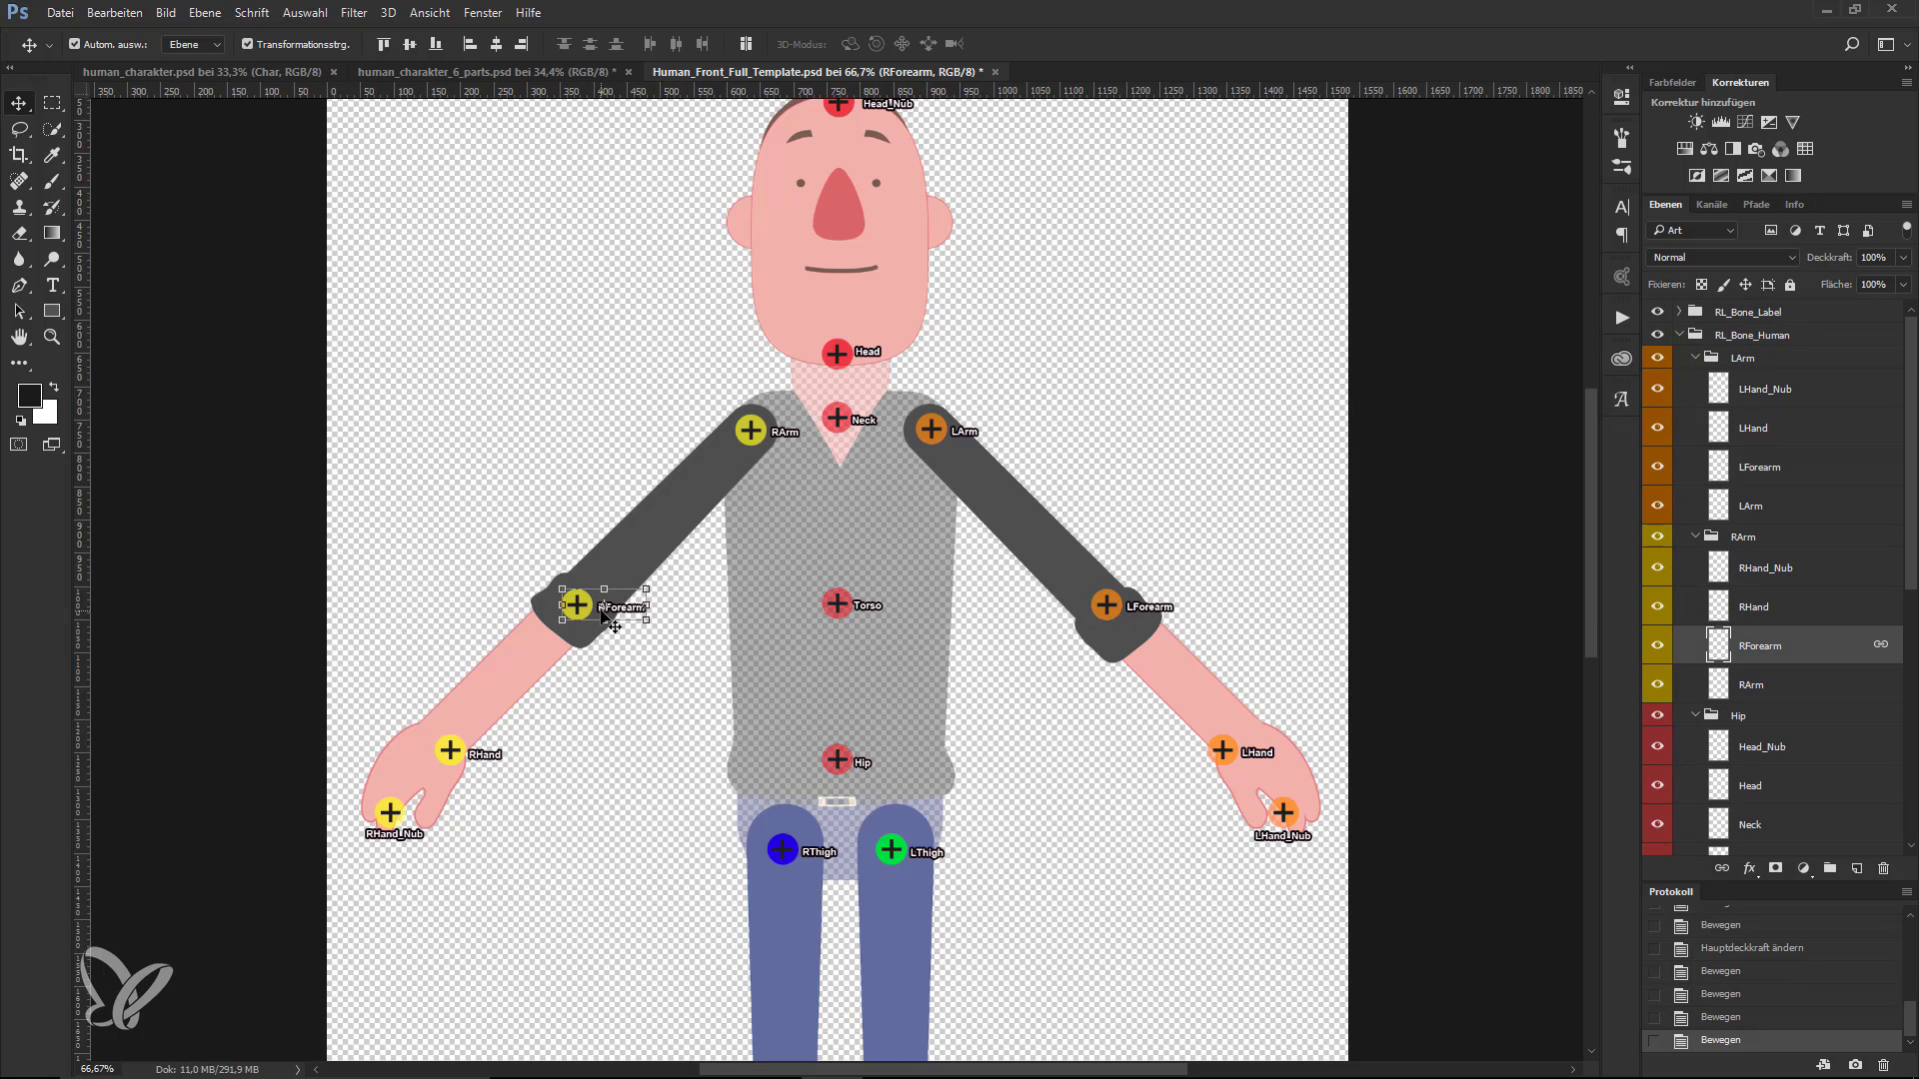
# - Move the Hip bone point down to the belt and shift the RThigh and LThigh points up together into the thigh tops
pyautogui.click(843, 763)
pyautogui.moveTo(845, 767)
pyautogui.mouseDown()
pyautogui.moveTo(845, 806)
pyautogui.moveTo(898, 839)
pyautogui.mouseUp()
pyautogui.click(788, 853)
pyautogui.keyDown('shift'); pyautogui.click(896, 851); pyautogui.keyUp('shift')
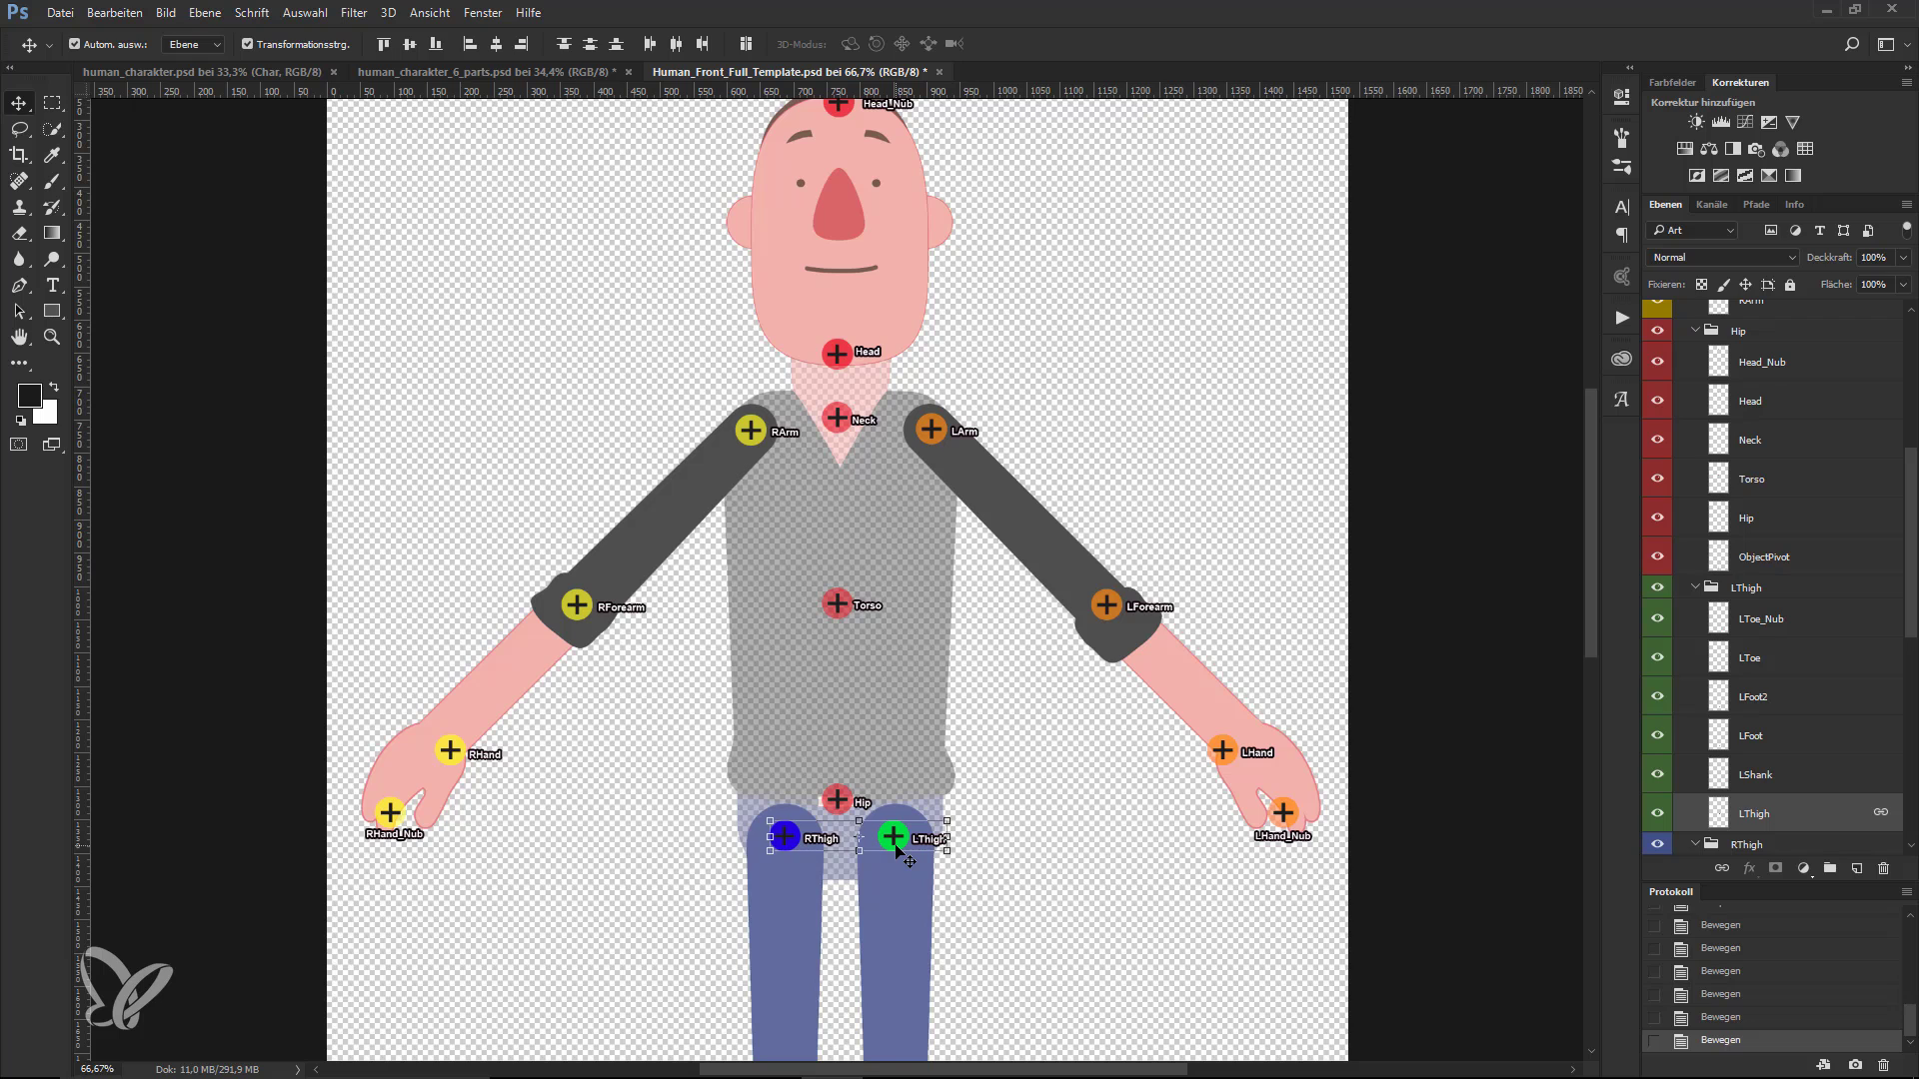
# - Move the LHand bone point onto the wrist and the LHand_Nub point onto the fingers of the same hand
pyautogui.moveTo(1222, 752); pyautogui.dragTo(1249, 752)
pyautogui.moveTo(1273, 824); pyautogui.dragTo(1284, 831)
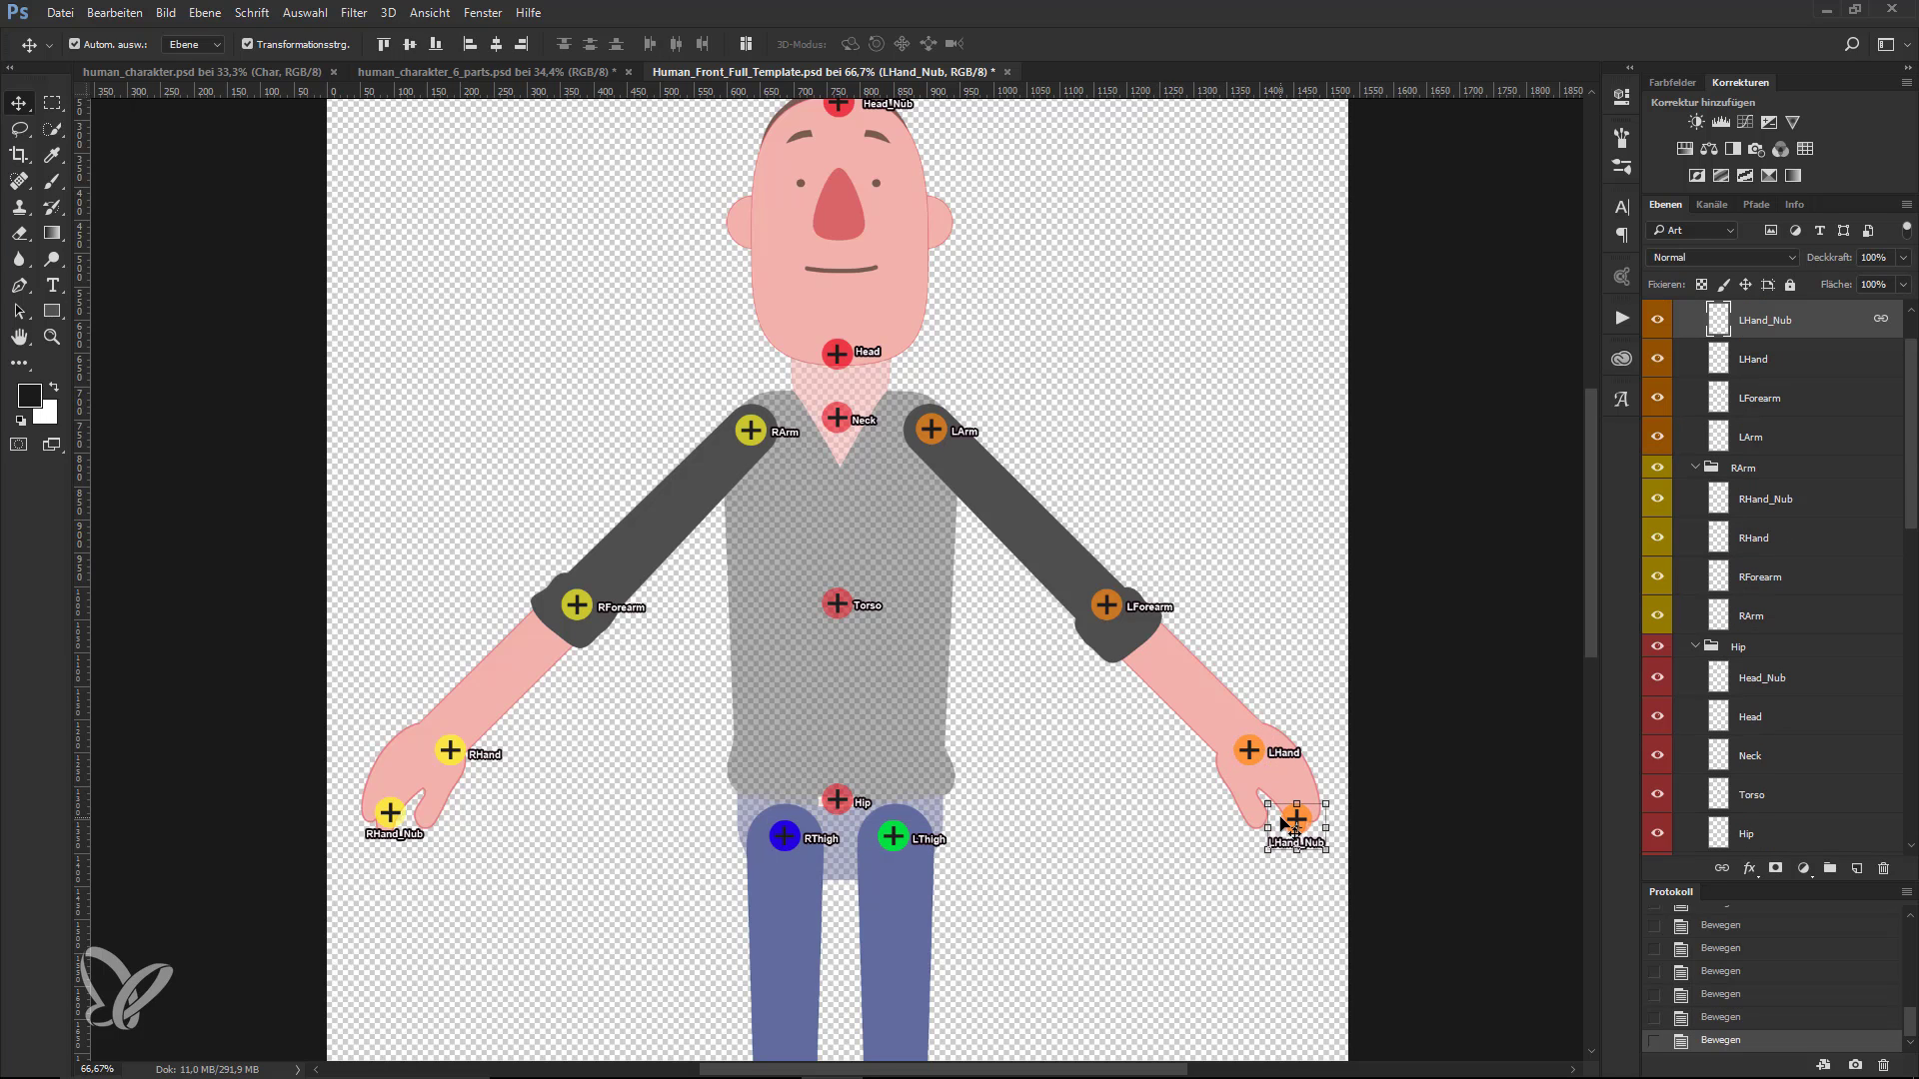
# - Move the RHand bone point outward onto the wrist and the RHand_Nub point onto the fingers of the same hand
pyautogui.moveTo(452, 751); pyautogui.dragTo(437, 751)
pyautogui.moveTo(390, 813); pyautogui.dragTo(383, 818)
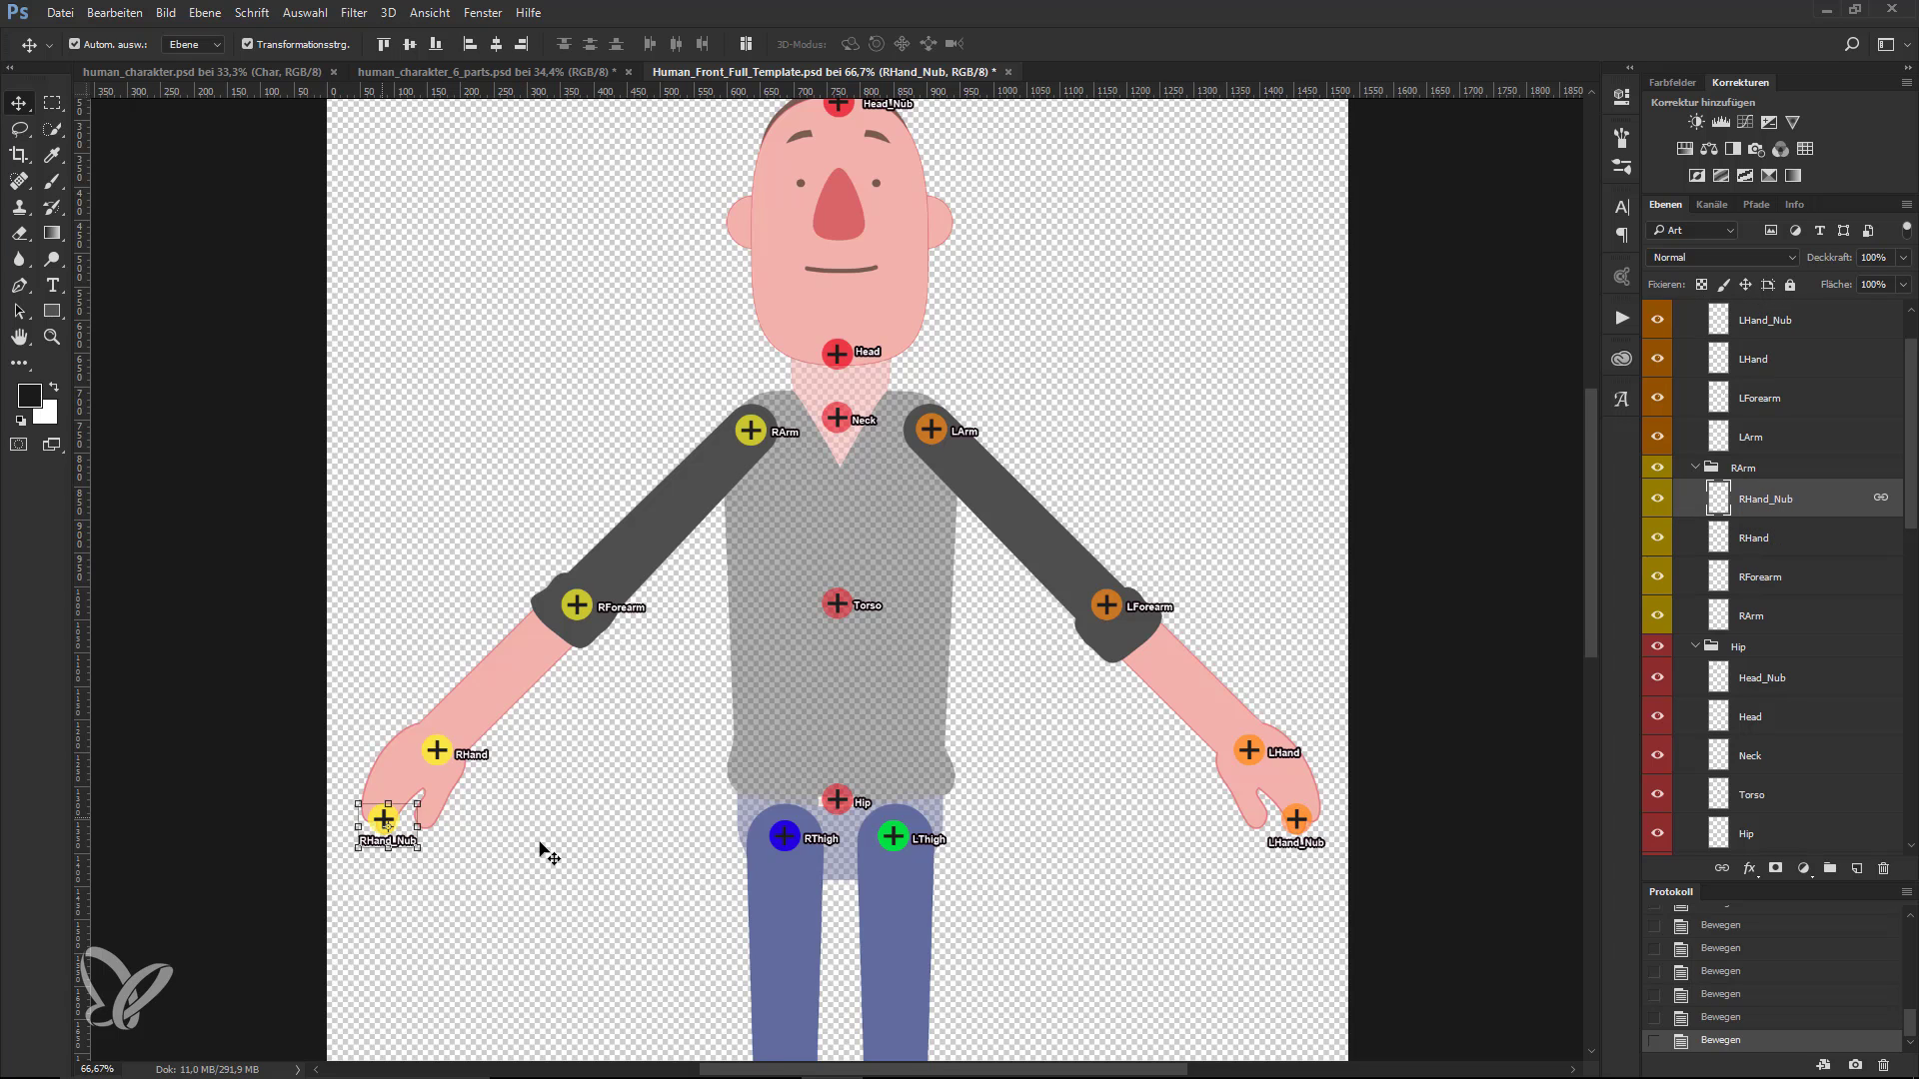
# - Select the RShank and LShank bone points together and shift them up onto the knees
pyautogui.scroll(-1, 1015, 820)
pyautogui.scroll(-6, 1015, 819)
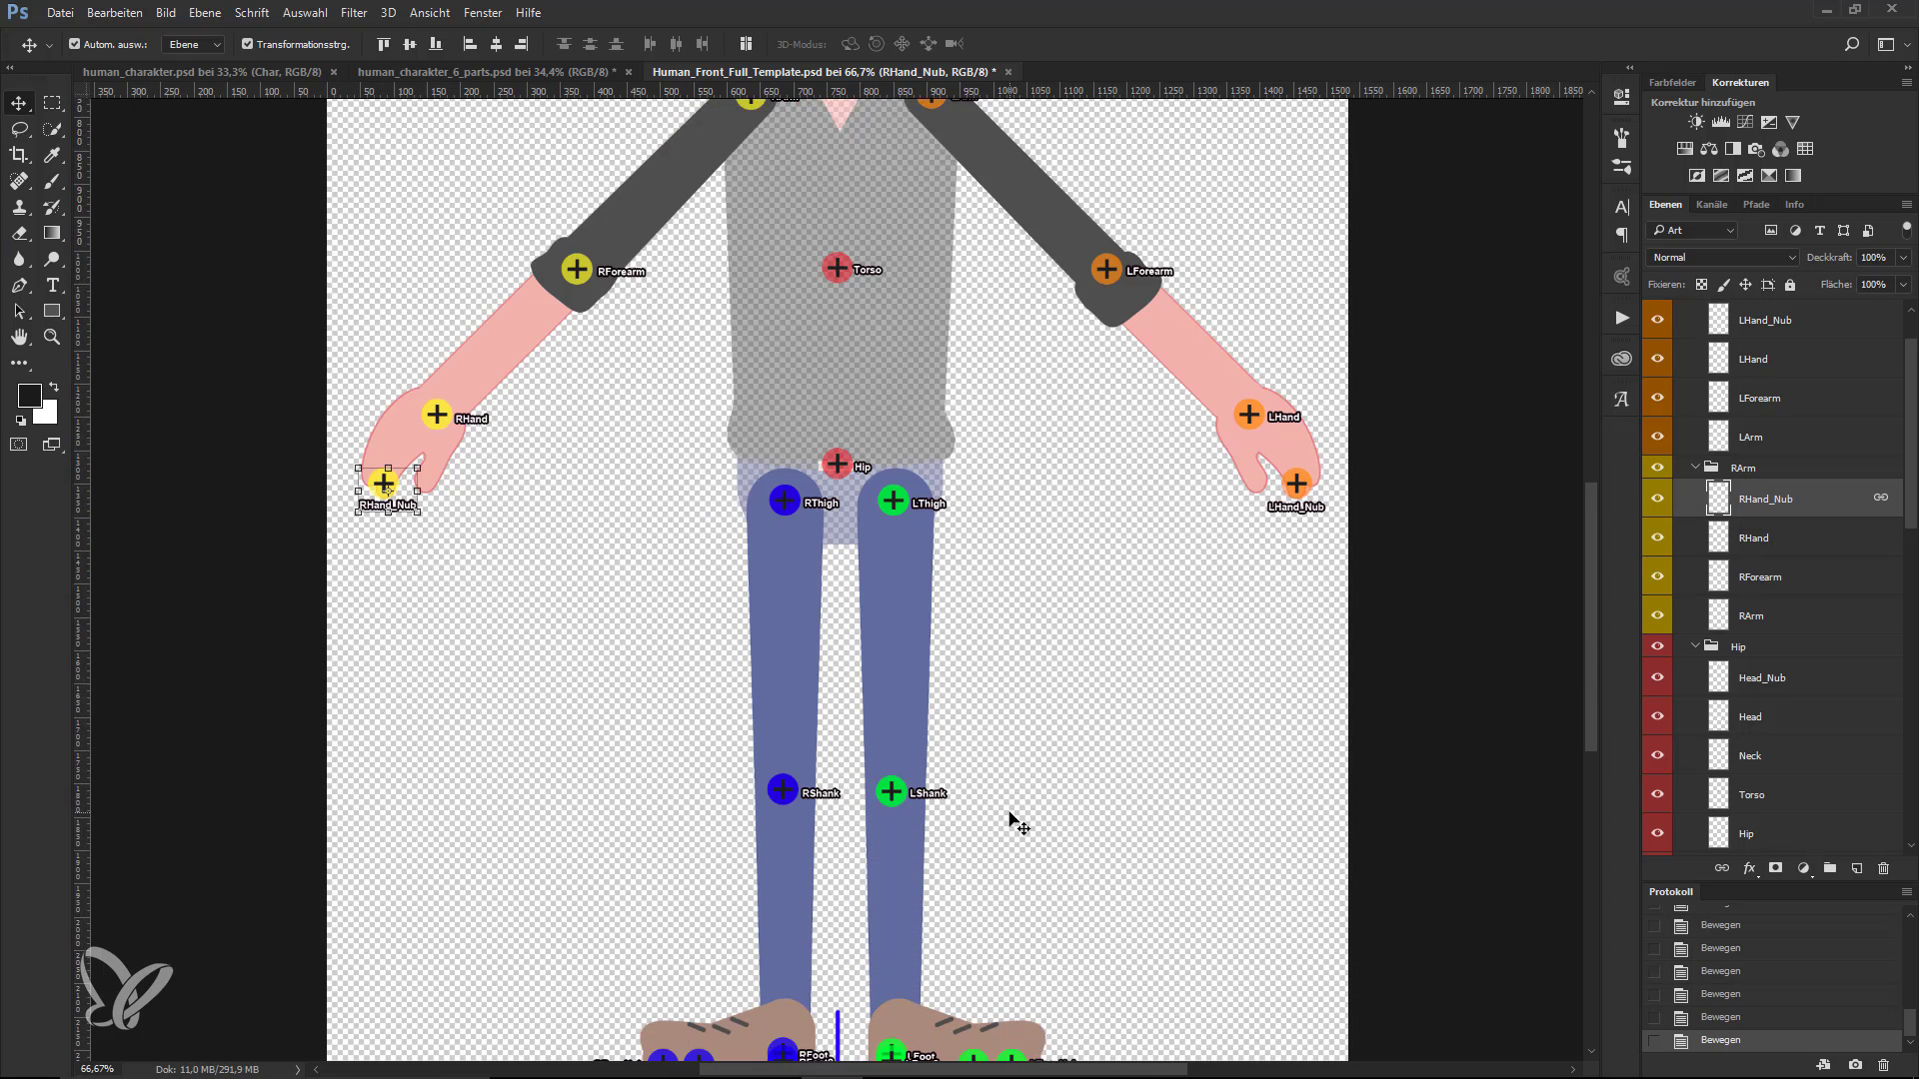
pyautogui.scroll(-2, 1015, 819)
pyautogui.click(892, 713)
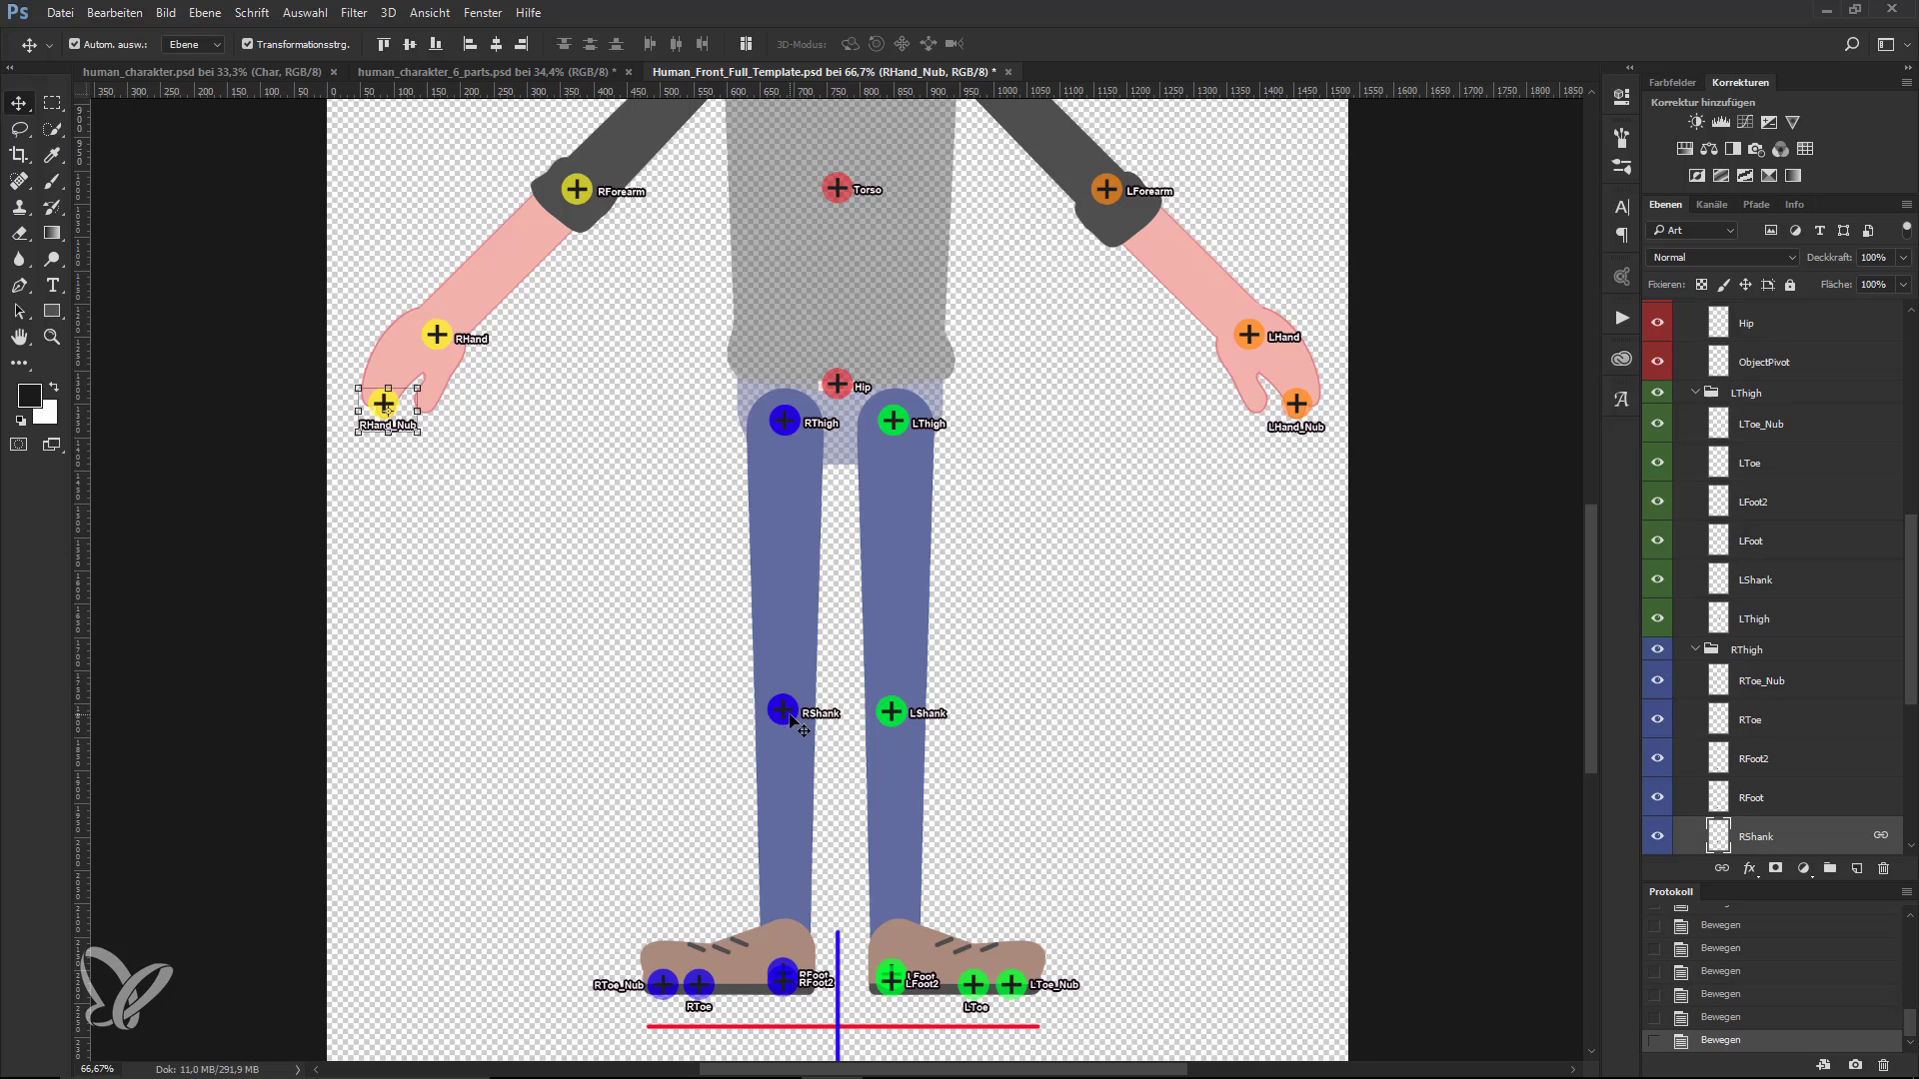
pyautogui.keyDown('shift'); pyautogui.click(893, 712); pyautogui.keyUp('shift')
pyautogui.moveTo(892, 712); pyautogui.dragTo(893, 707)
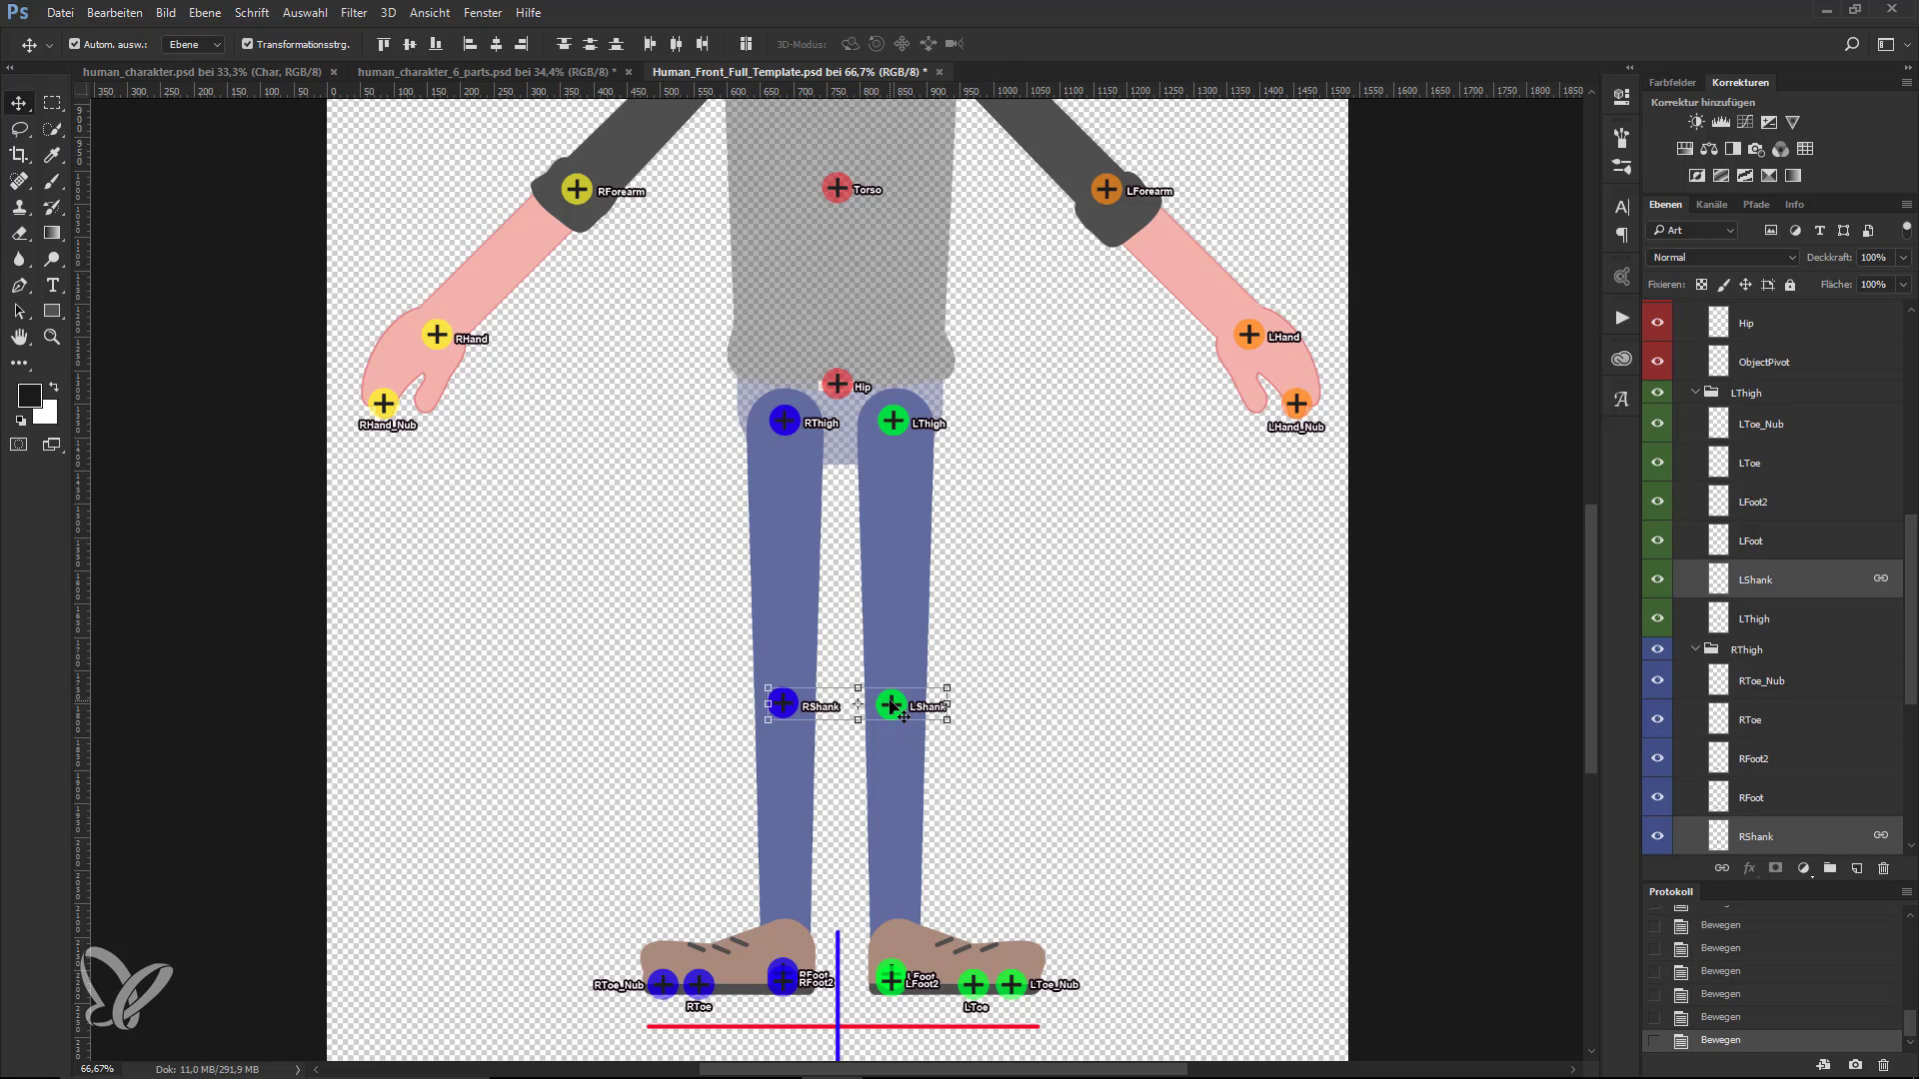
pyautogui.hotkey('shift', 'Up')
pyautogui.hotkey('shift', 'Up')
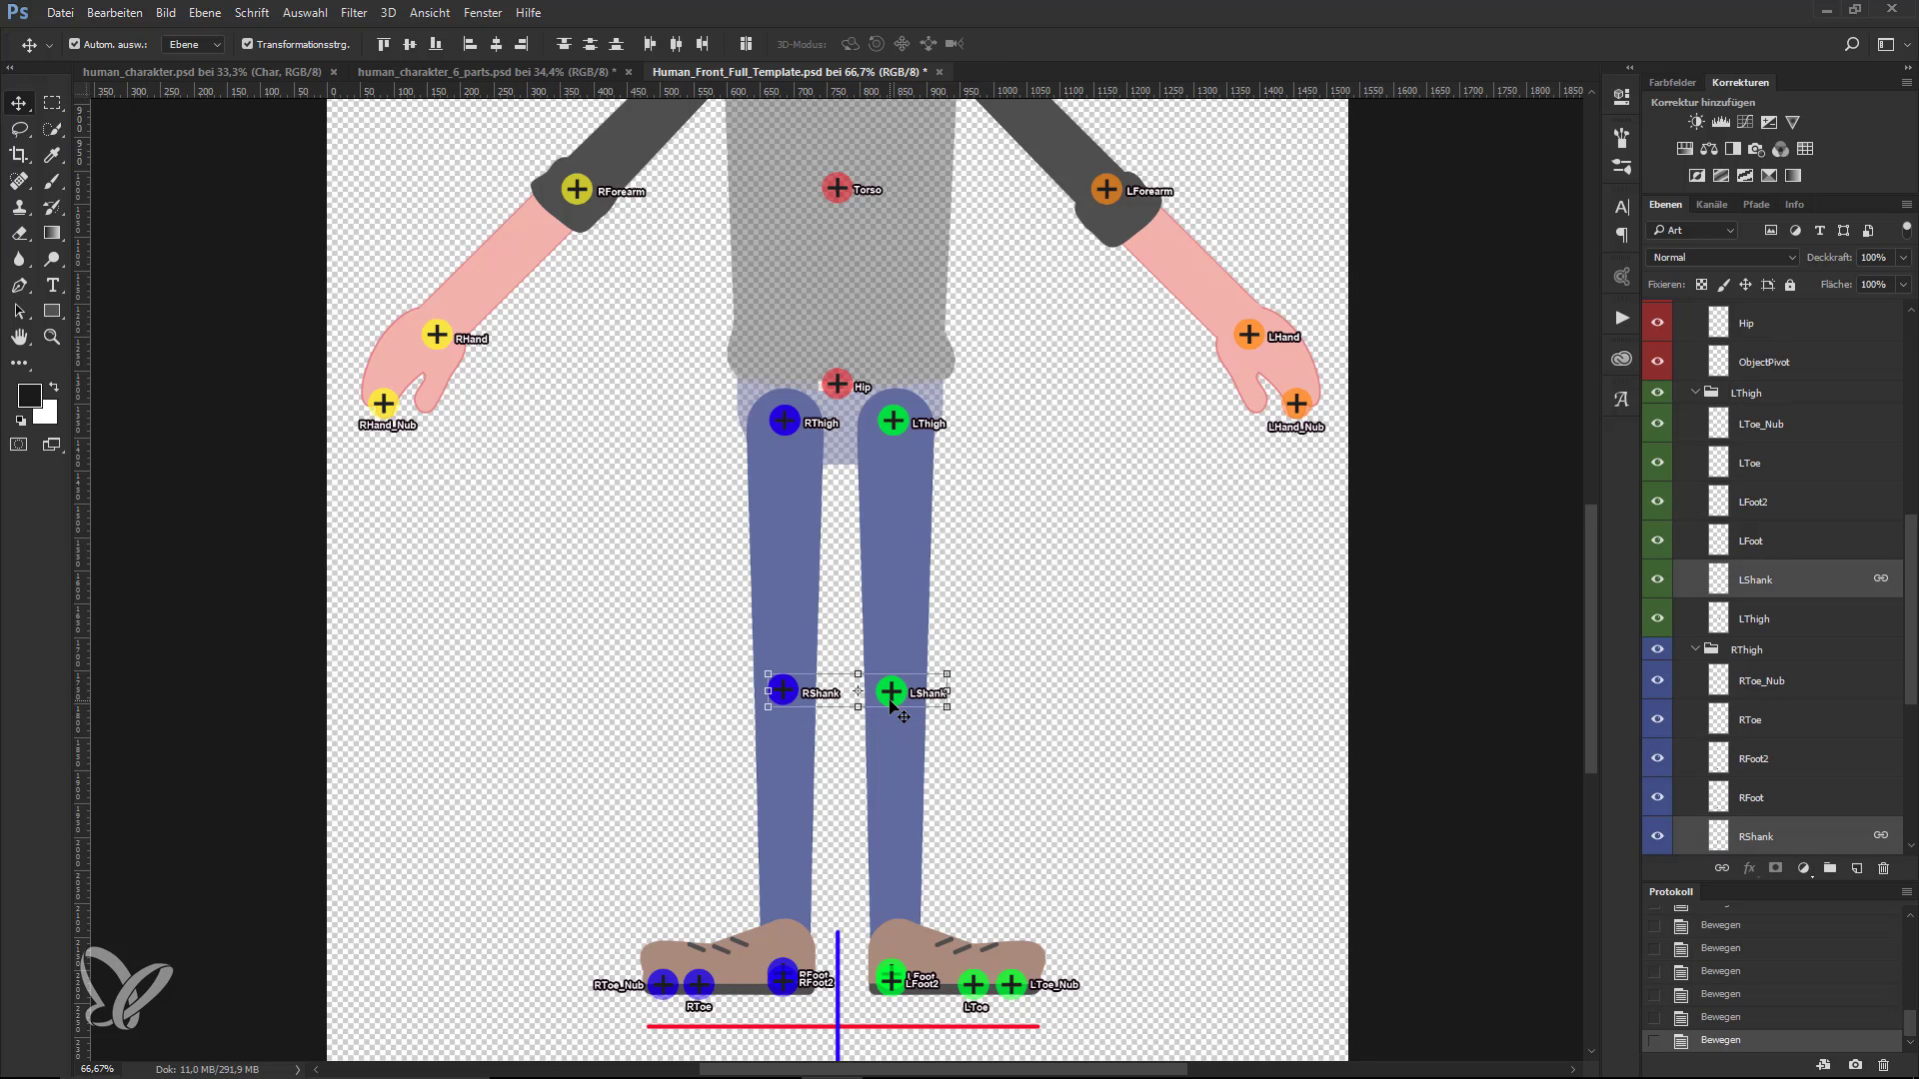
pyautogui.hotkey('shift', 'Up')
pyautogui.click(1146, 884)
# - Select the LThigh and RThigh image layers and fully lock both of them
pyautogui.scroll(-3, 1040, 850)
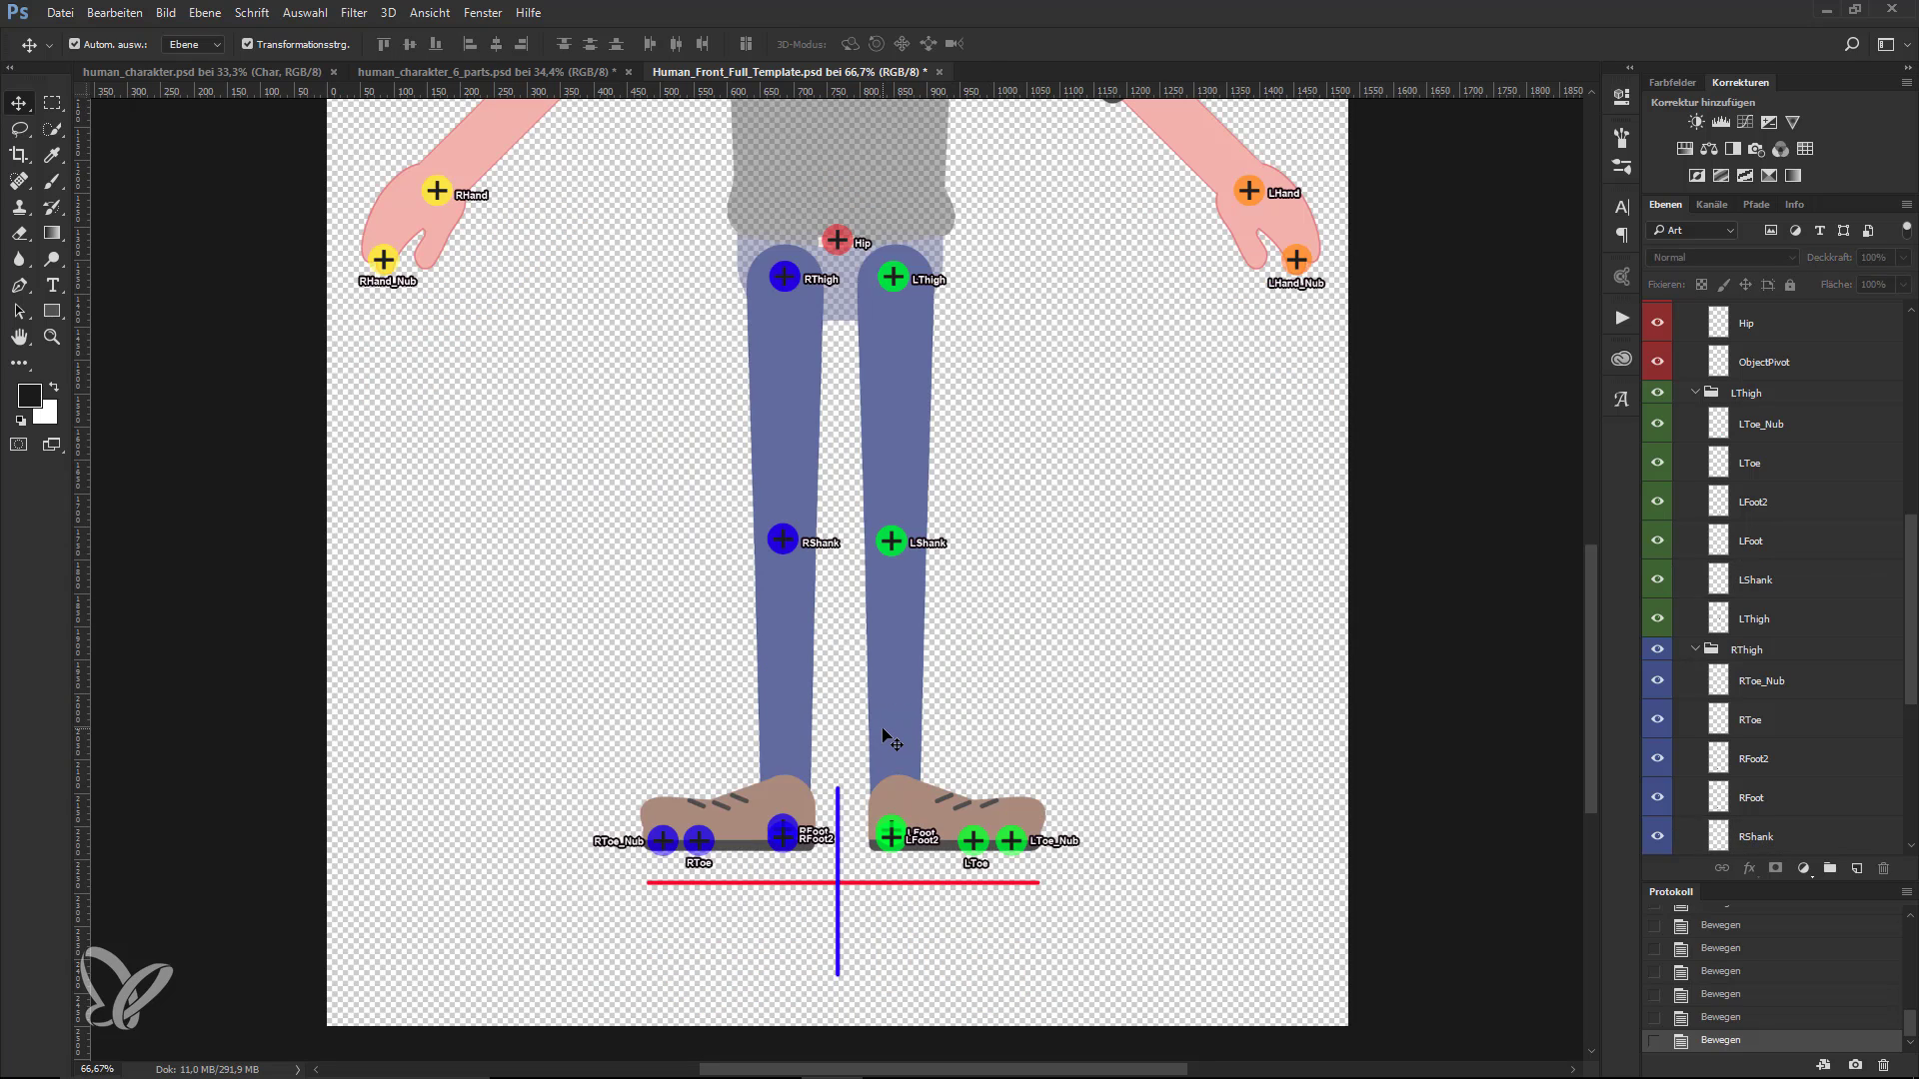
pyautogui.click(884, 737)
pyautogui.keyDown('shift'); pyautogui.click(804, 725); pyautogui.keyUp('shift')
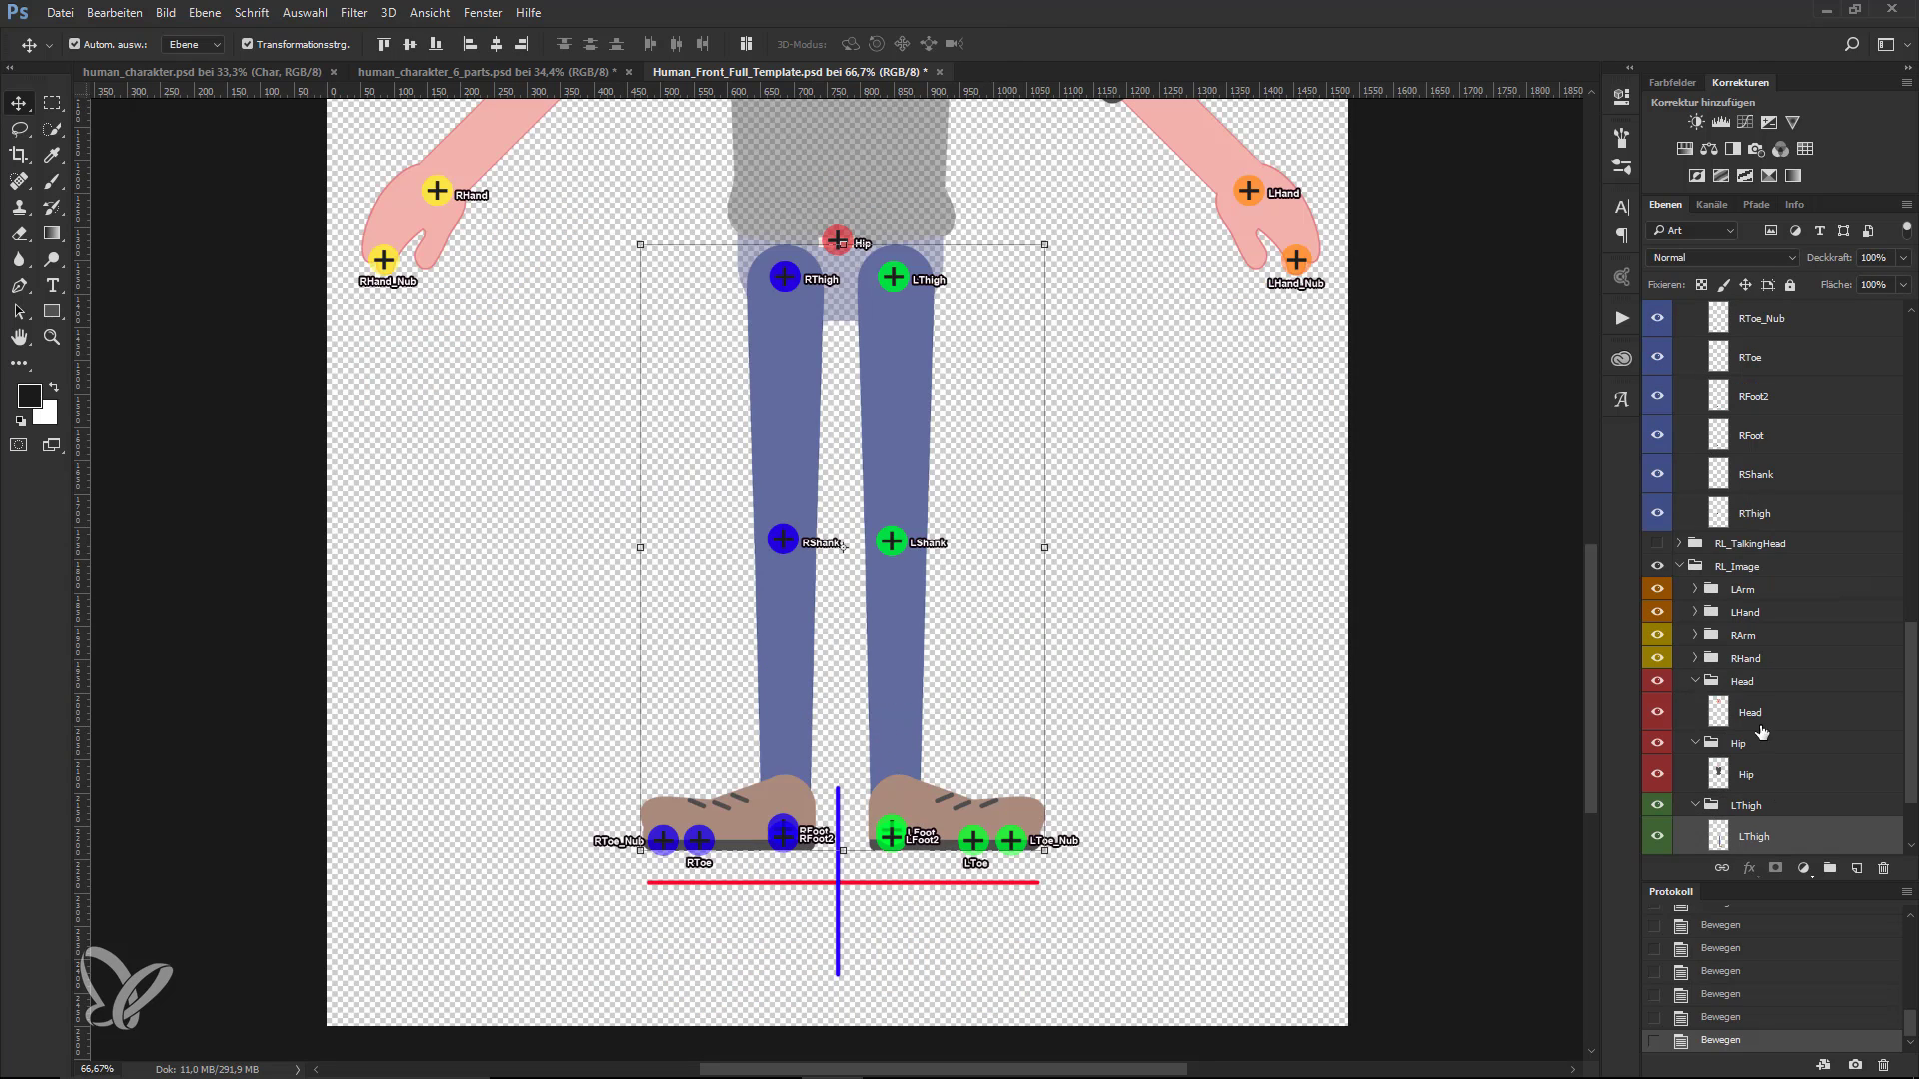
pyautogui.scroll(-3, 1769, 760)
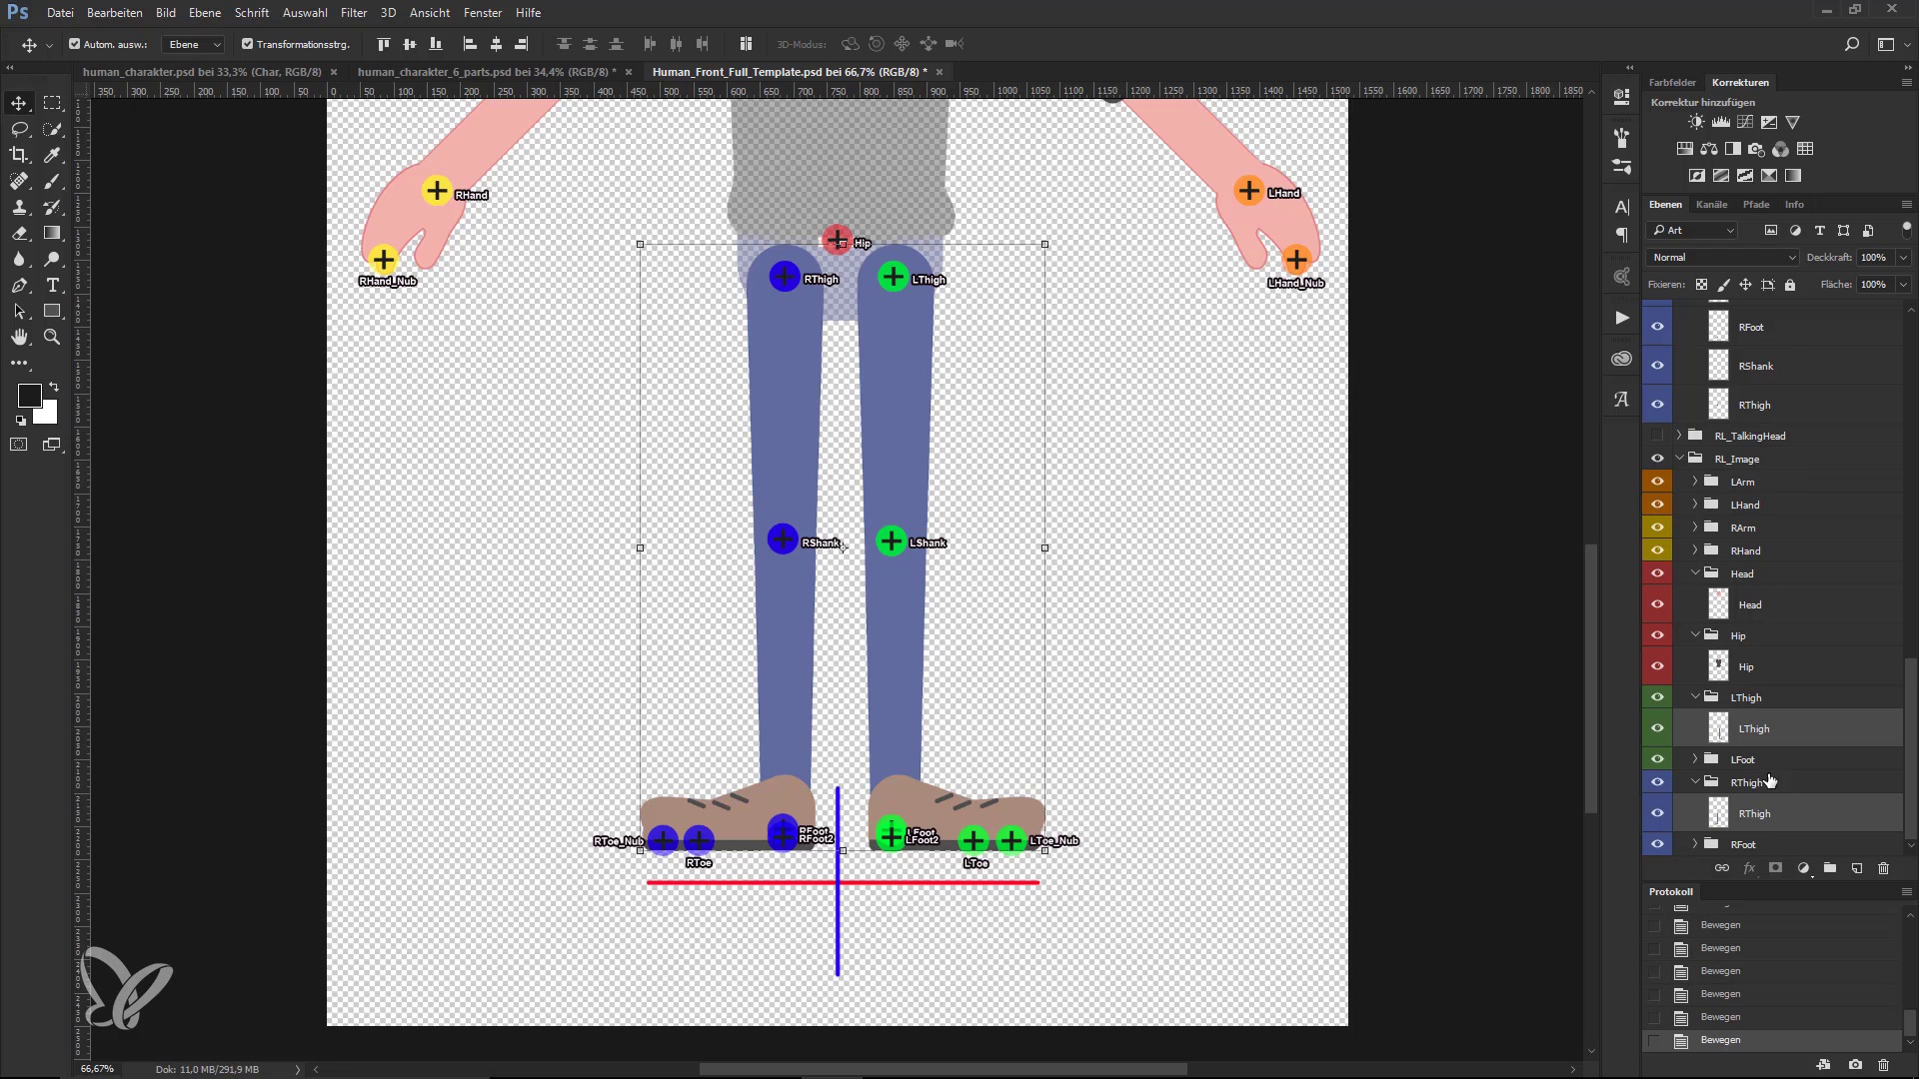
pyautogui.click(1790, 284)
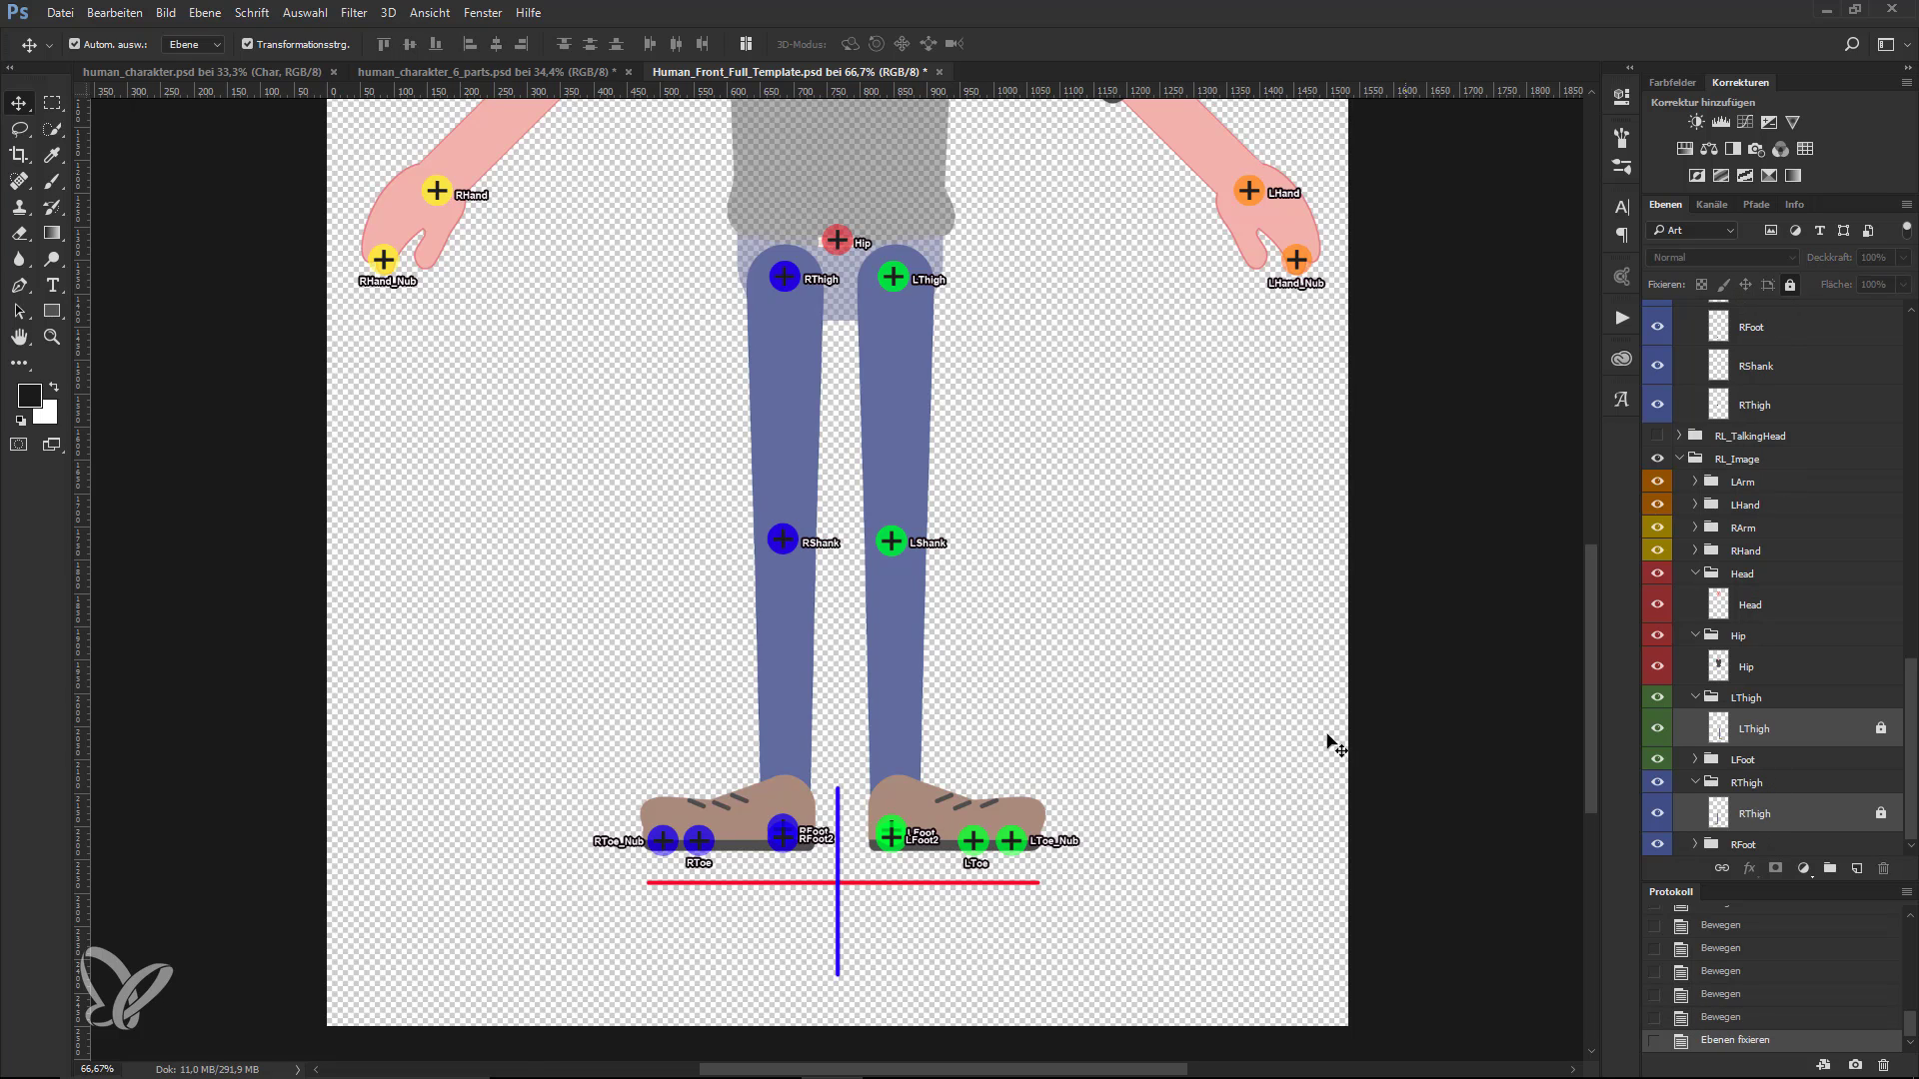
# - Select all foot and toe bone points plus the ObjectPivot and move them up together until the pivot's ground line meets the shoe soles
pyautogui.moveTo(1299, 968); pyautogui.dragTo(529, 795)
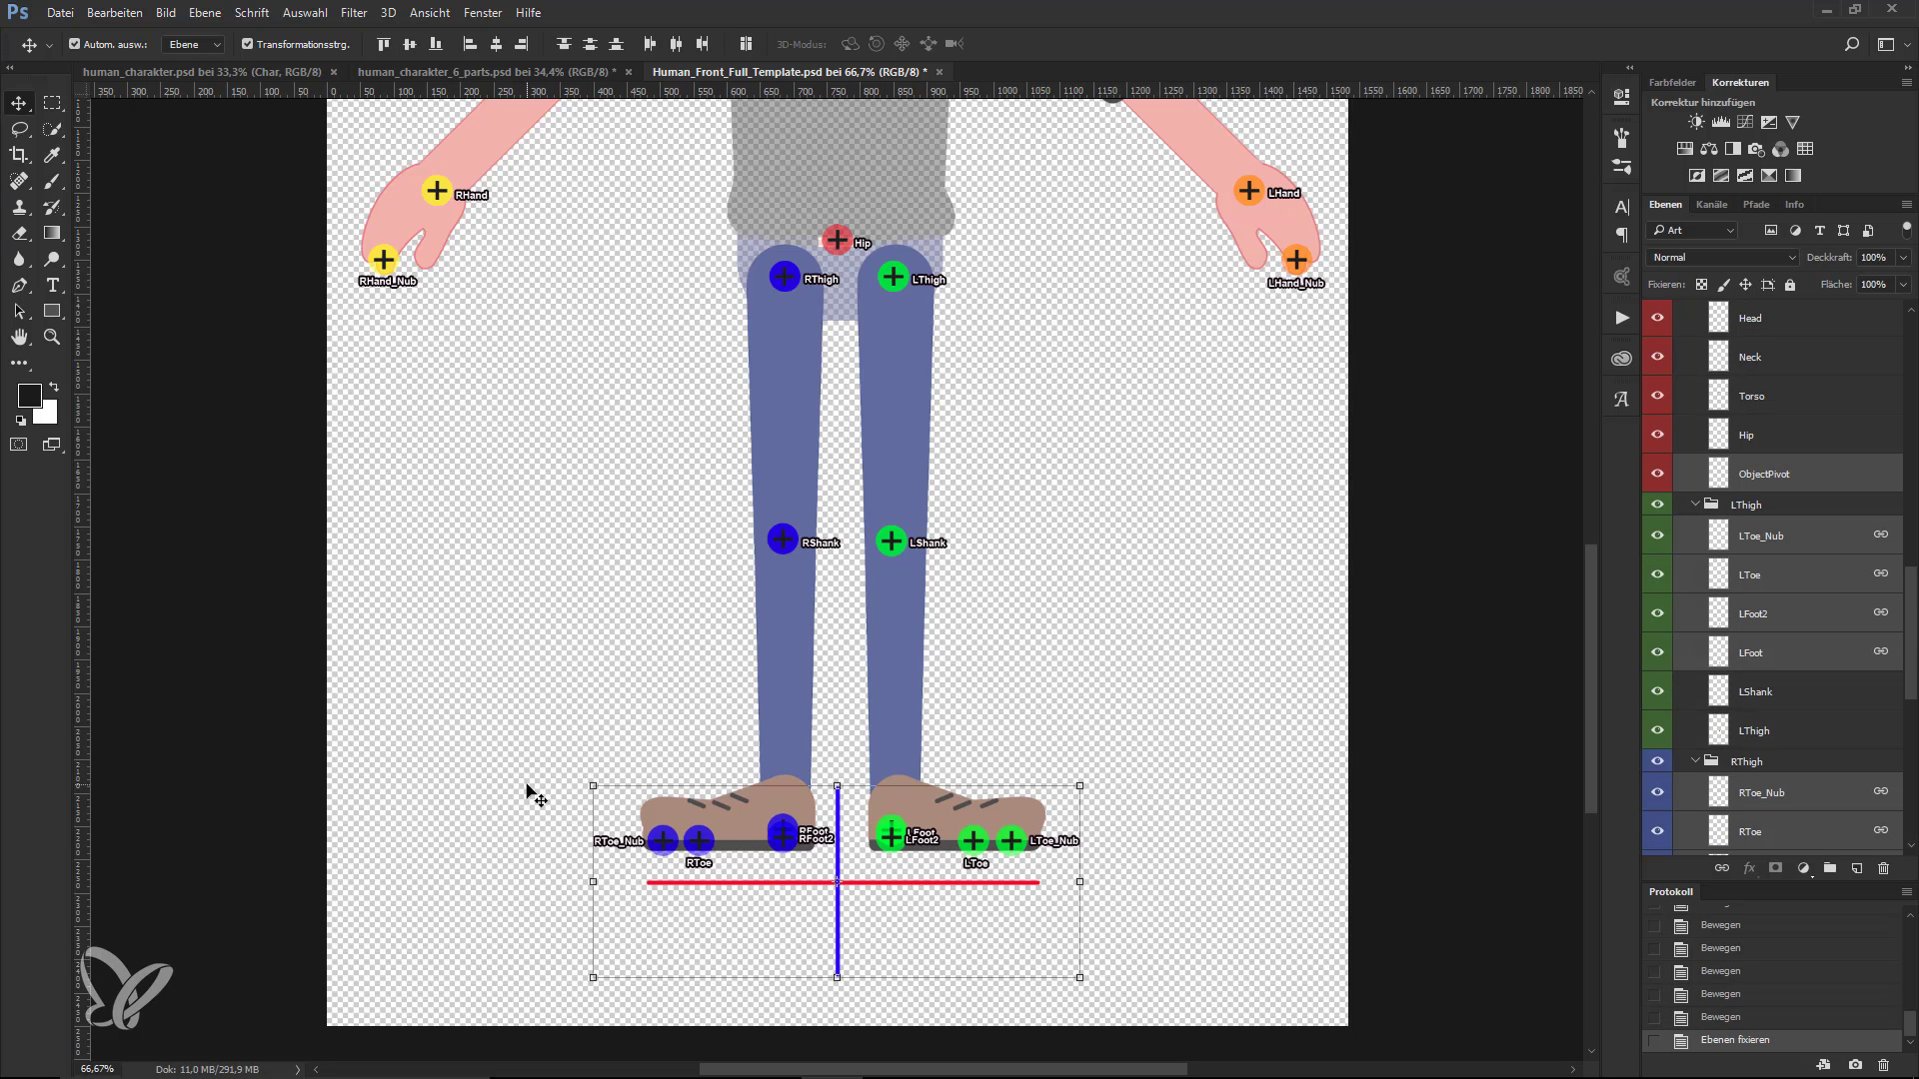
pyautogui.hotkey('shift', 'Up')
pyautogui.hotkey('shift', 'Up')
pyautogui.hotkey('shift', 'Up')
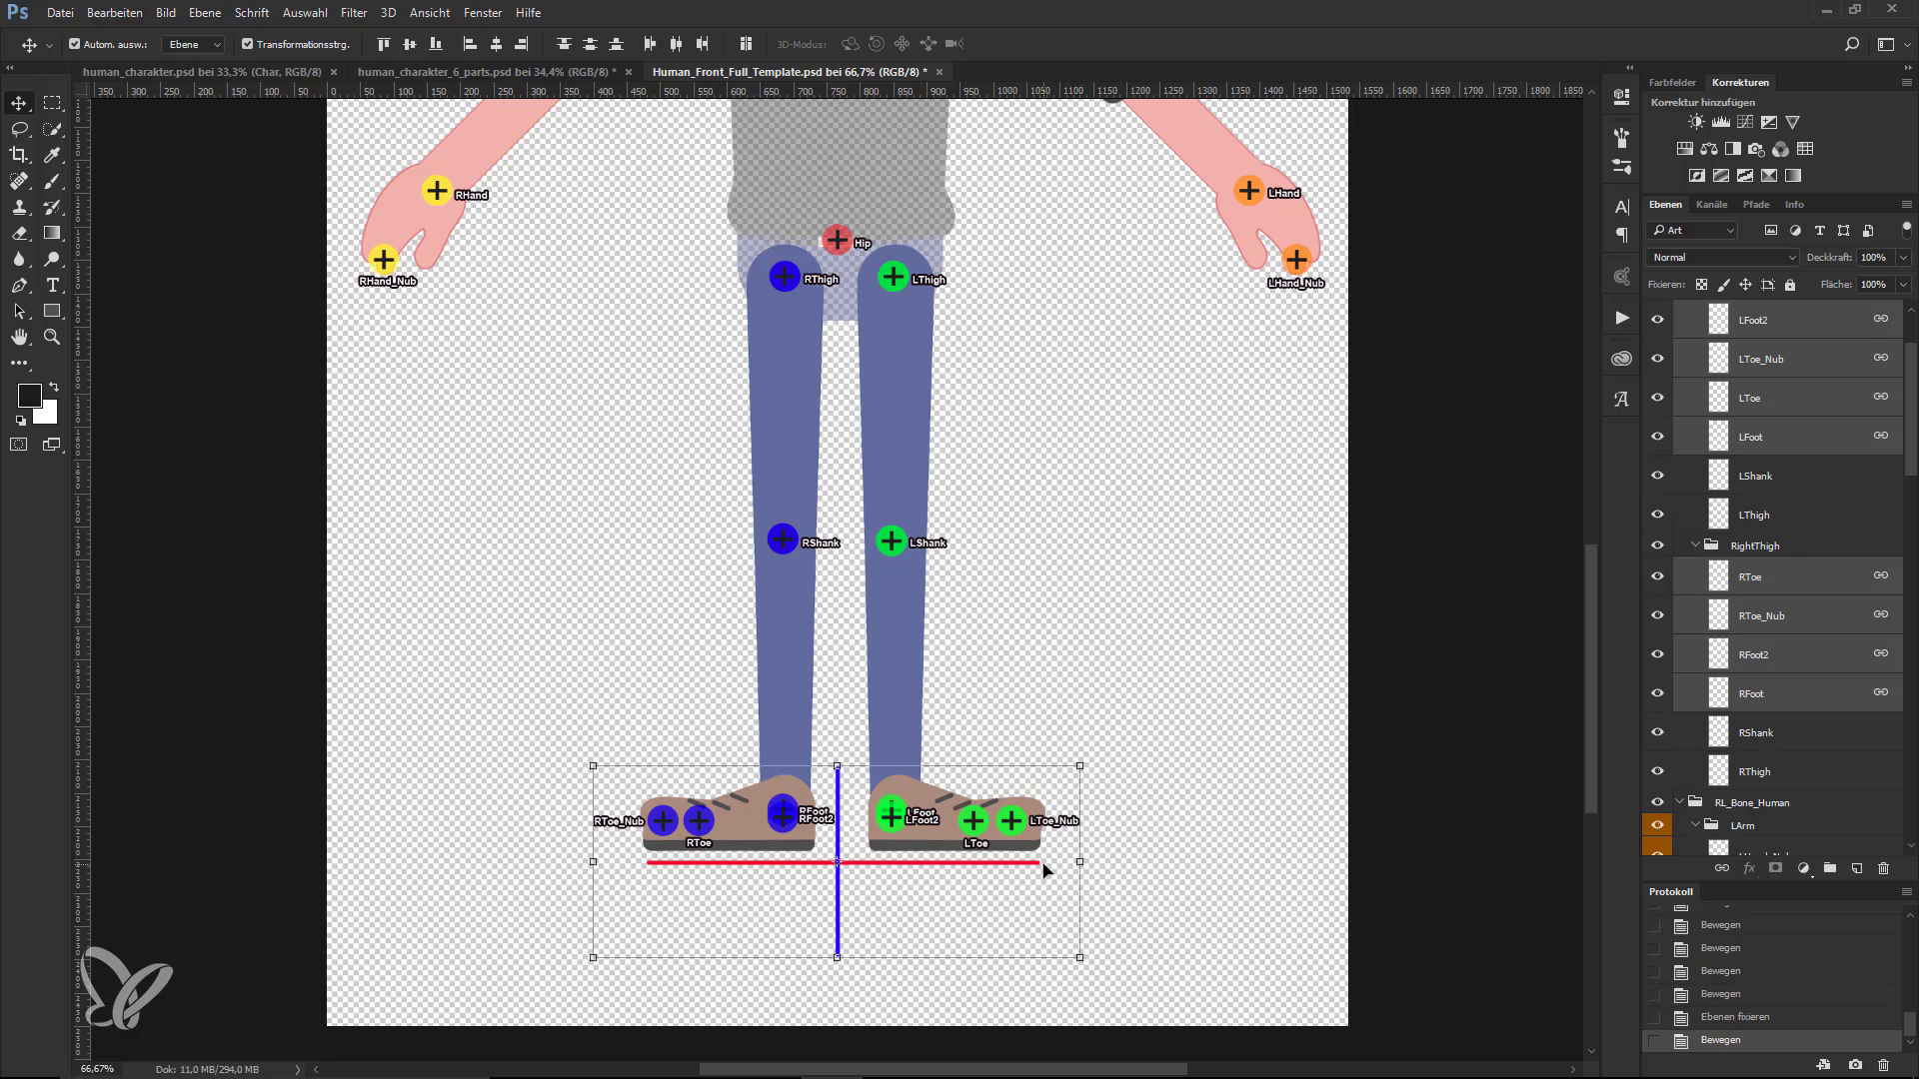
pyautogui.hotkey('shift', 'Up')
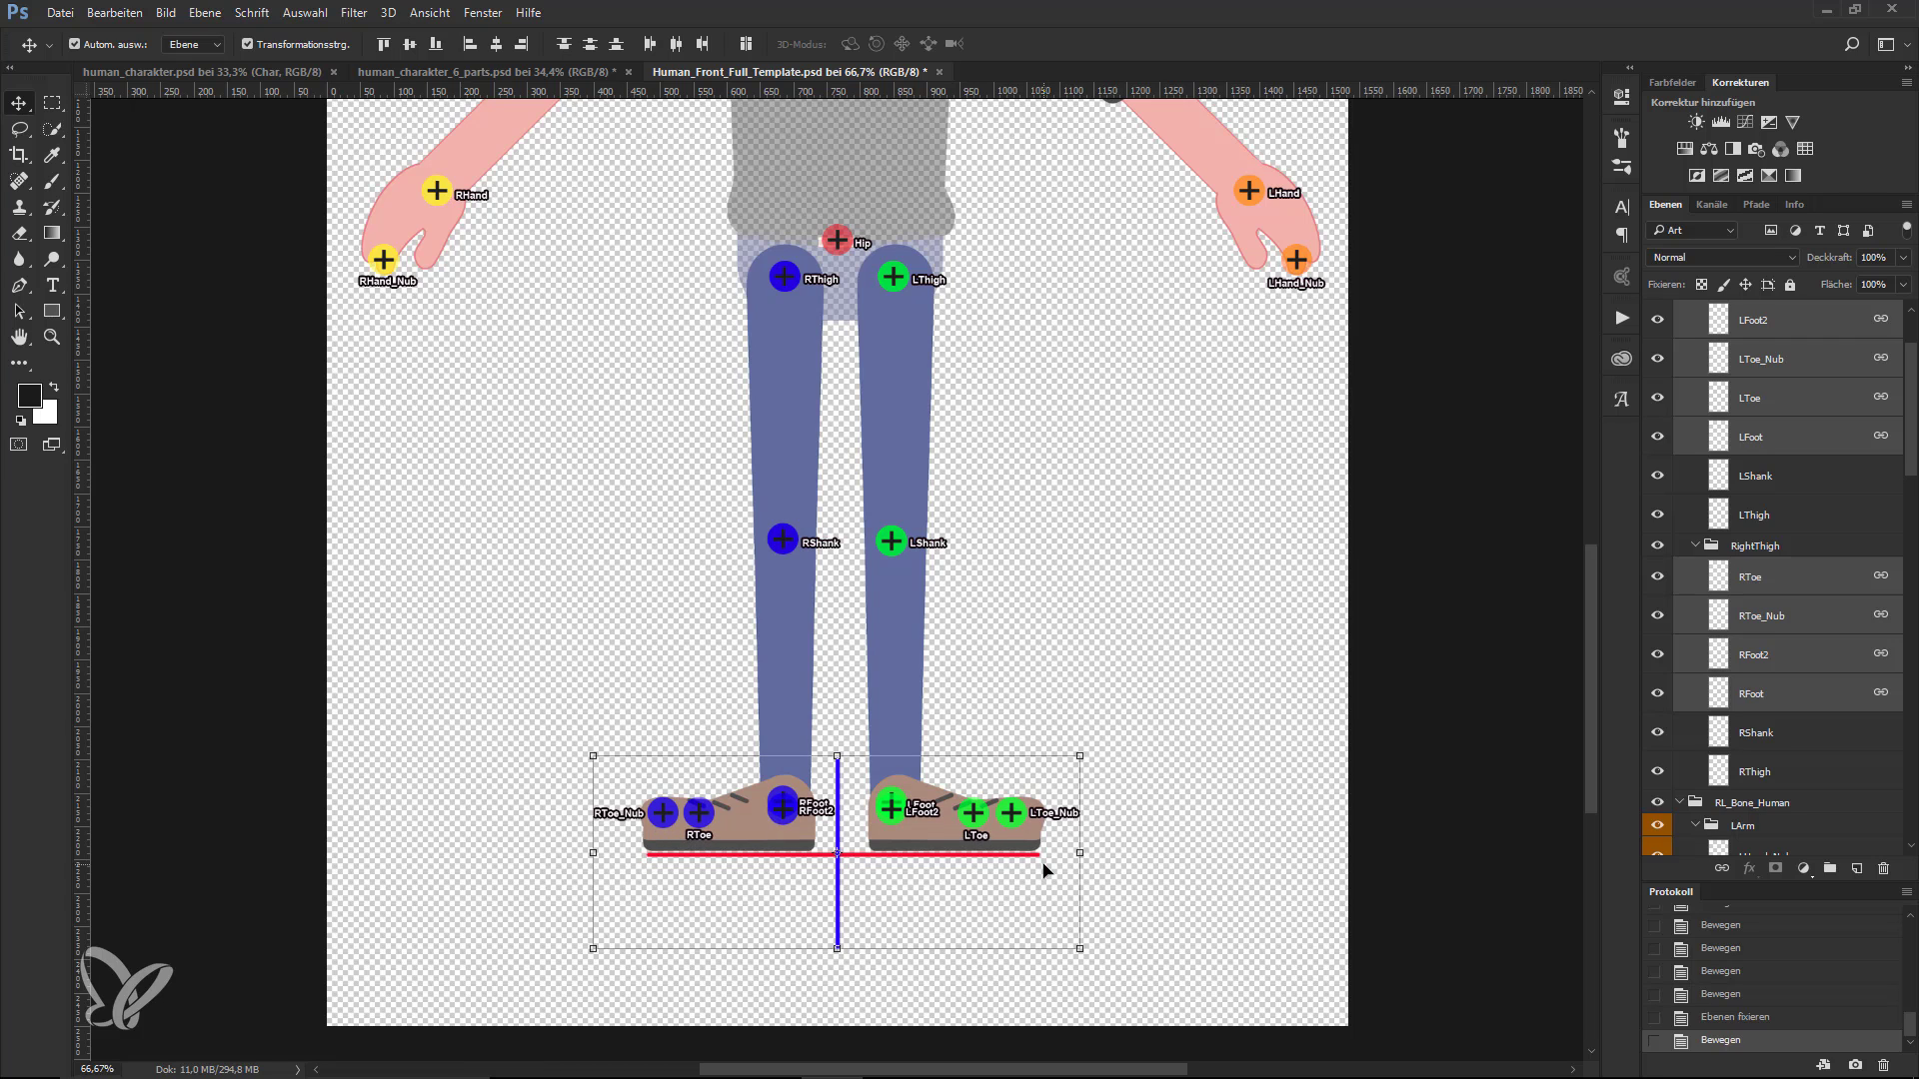
pyautogui.press('Up')
pyautogui.press('Up')
pyautogui.hotkey('shift', 'Down')
pyautogui.hotkey('shift', 'Down')
pyautogui.hotkey('shift', 'Down')
pyautogui.hotkey('shift', 'Down')
pyautogui.hotkey('shift', 'Down')
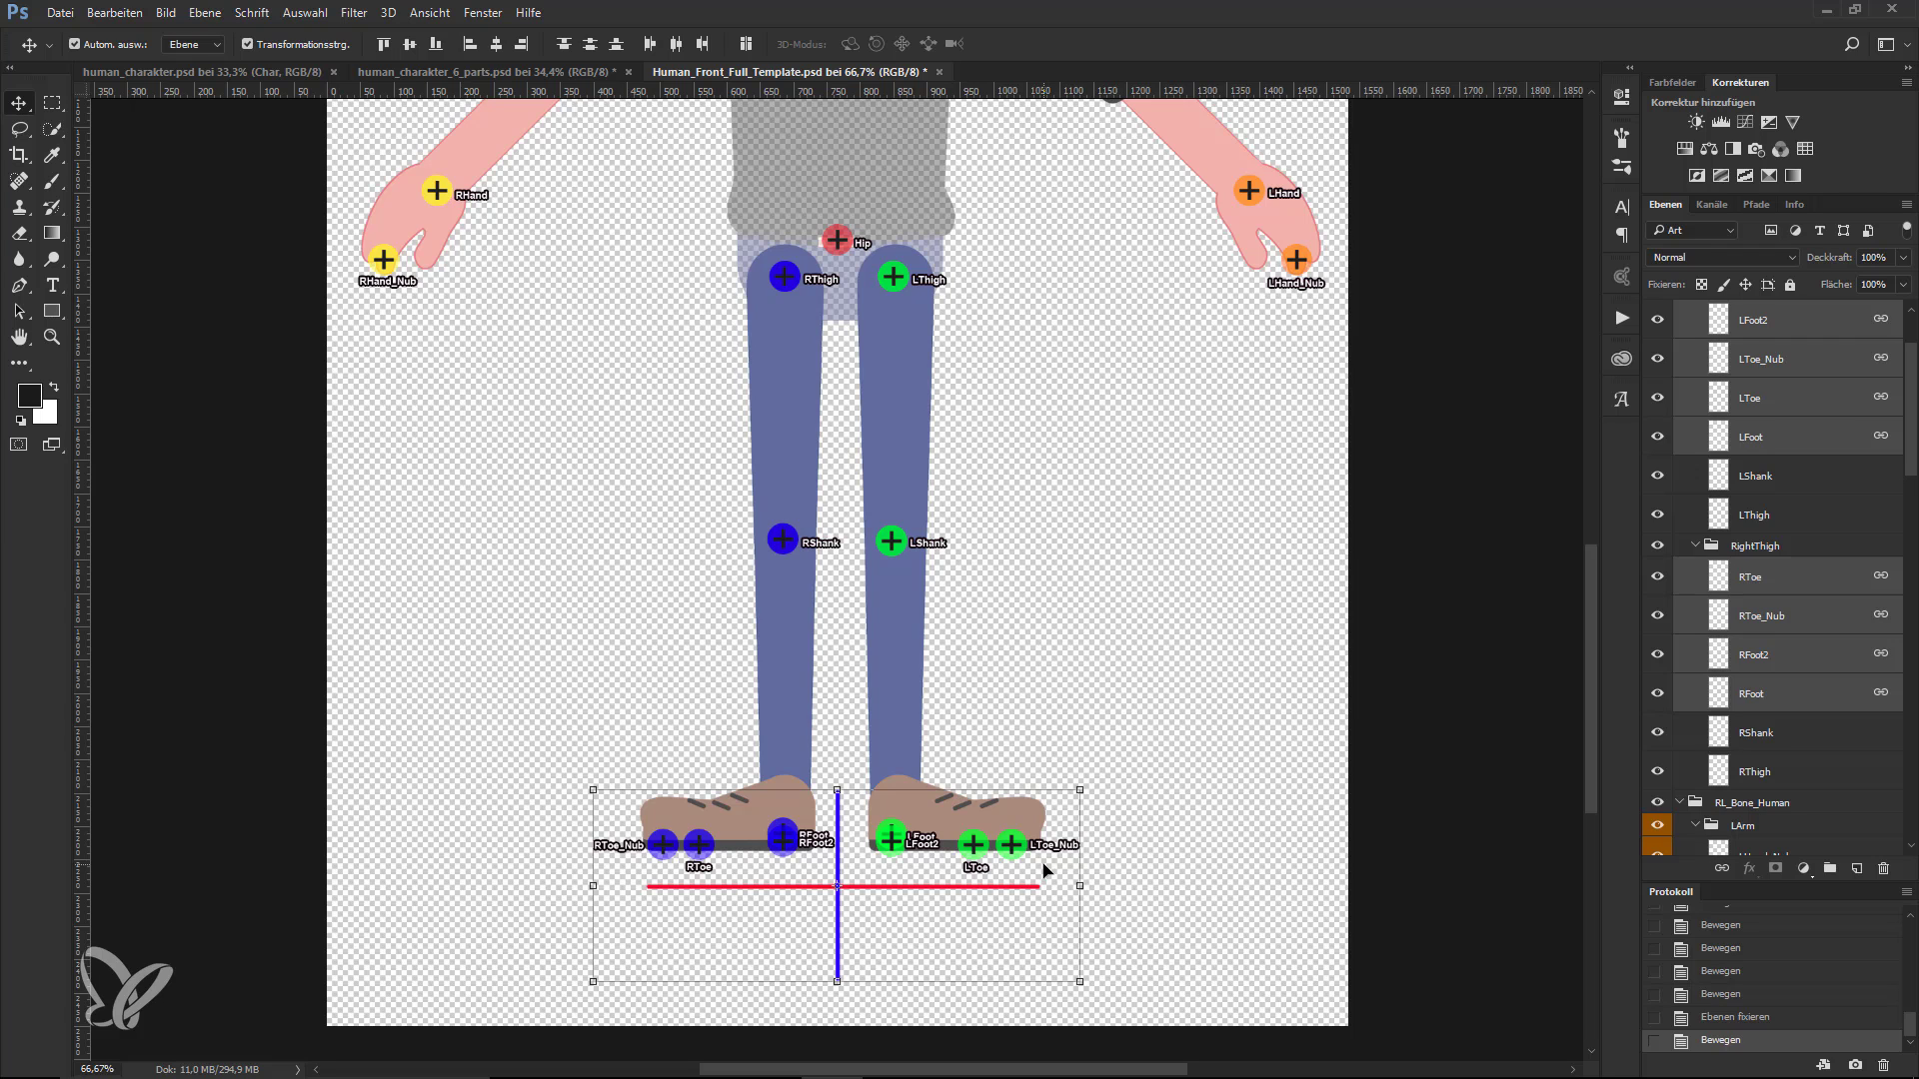
pyautogui.hotkey('shift', 'Up')
pyautogui.hotkey('shift', 'Up')
pyautogui.hotkey('shift', 'Up')
pyautogui.hotkey('shift', 'Up')
pyautogui.hotkey('shift', 'Up')
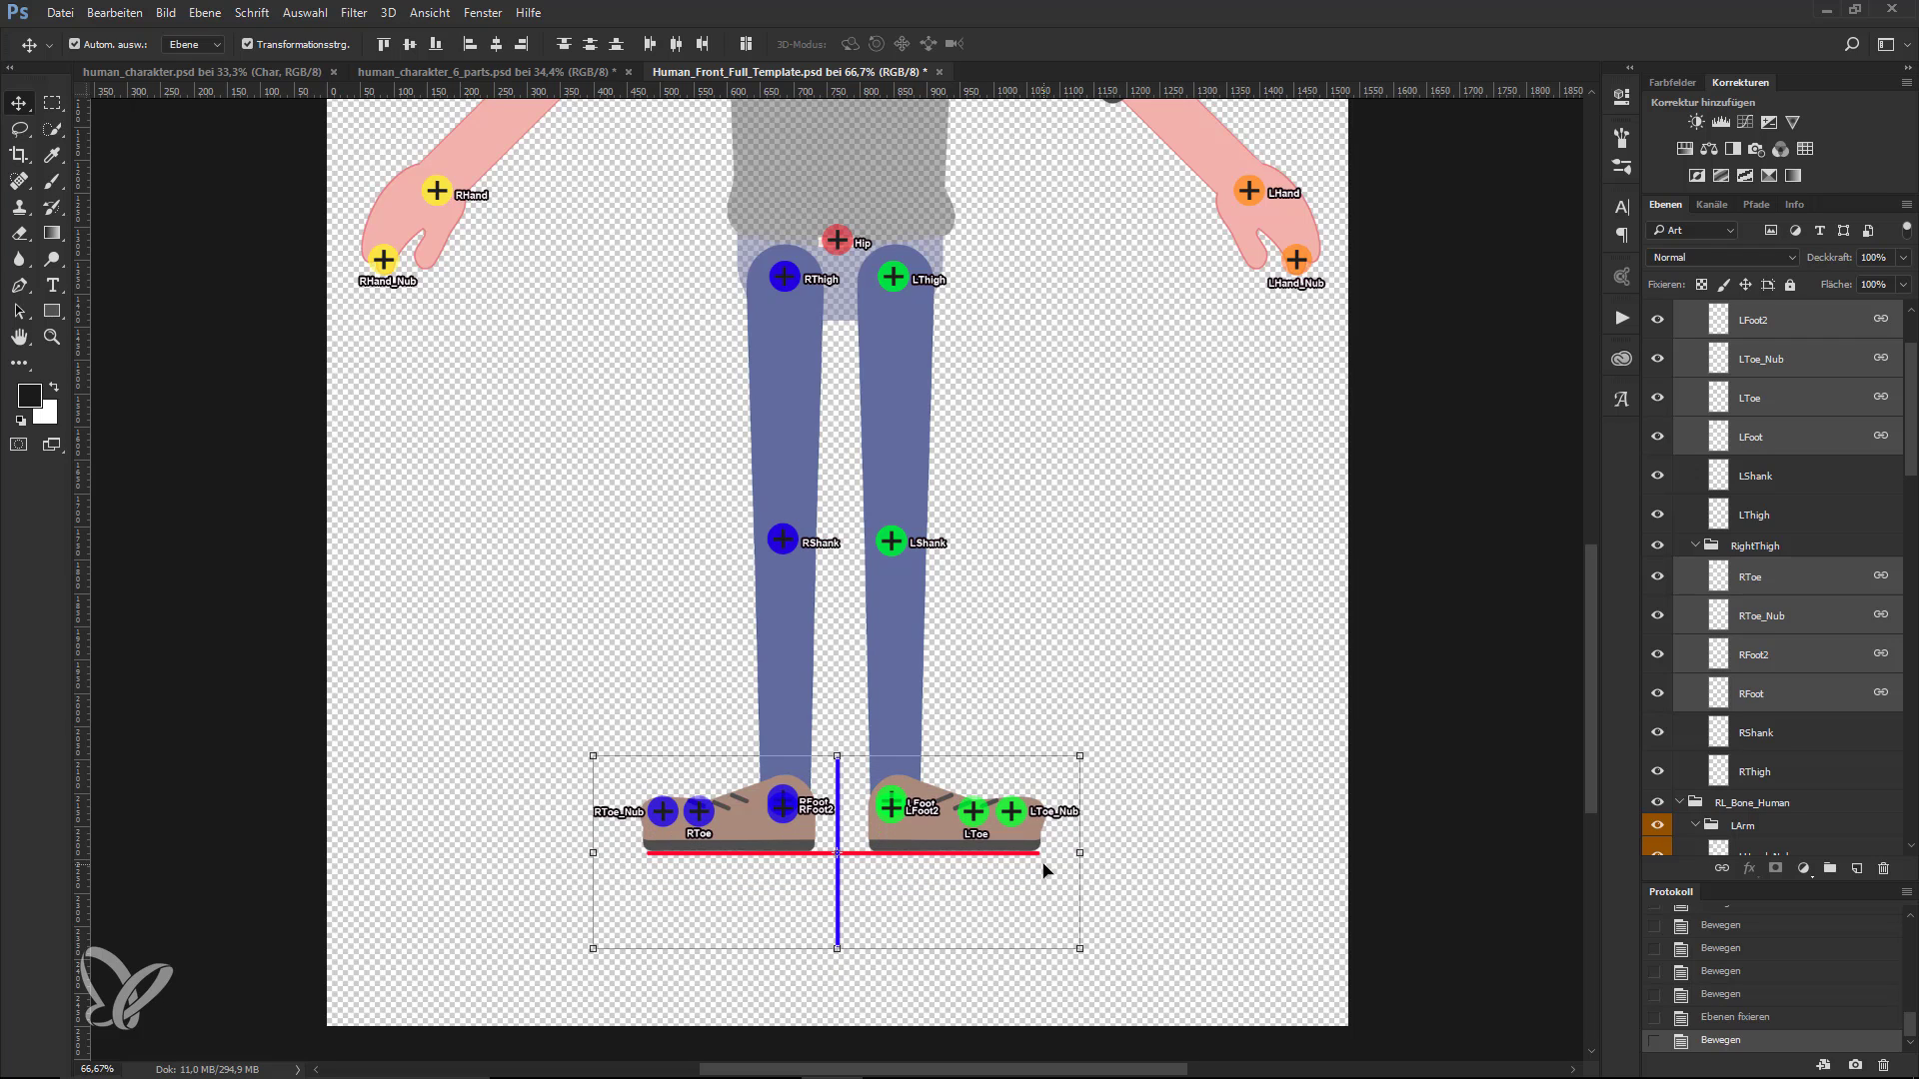
pyautogui.press('Up')
pyautogui.press('Up')
# - Move the LToe_Nub and RToe_Nub bone points down into the tips of their shoes
pyautogui.moveTo(1016, 816); pyautogui.dragTo(1030, 829)
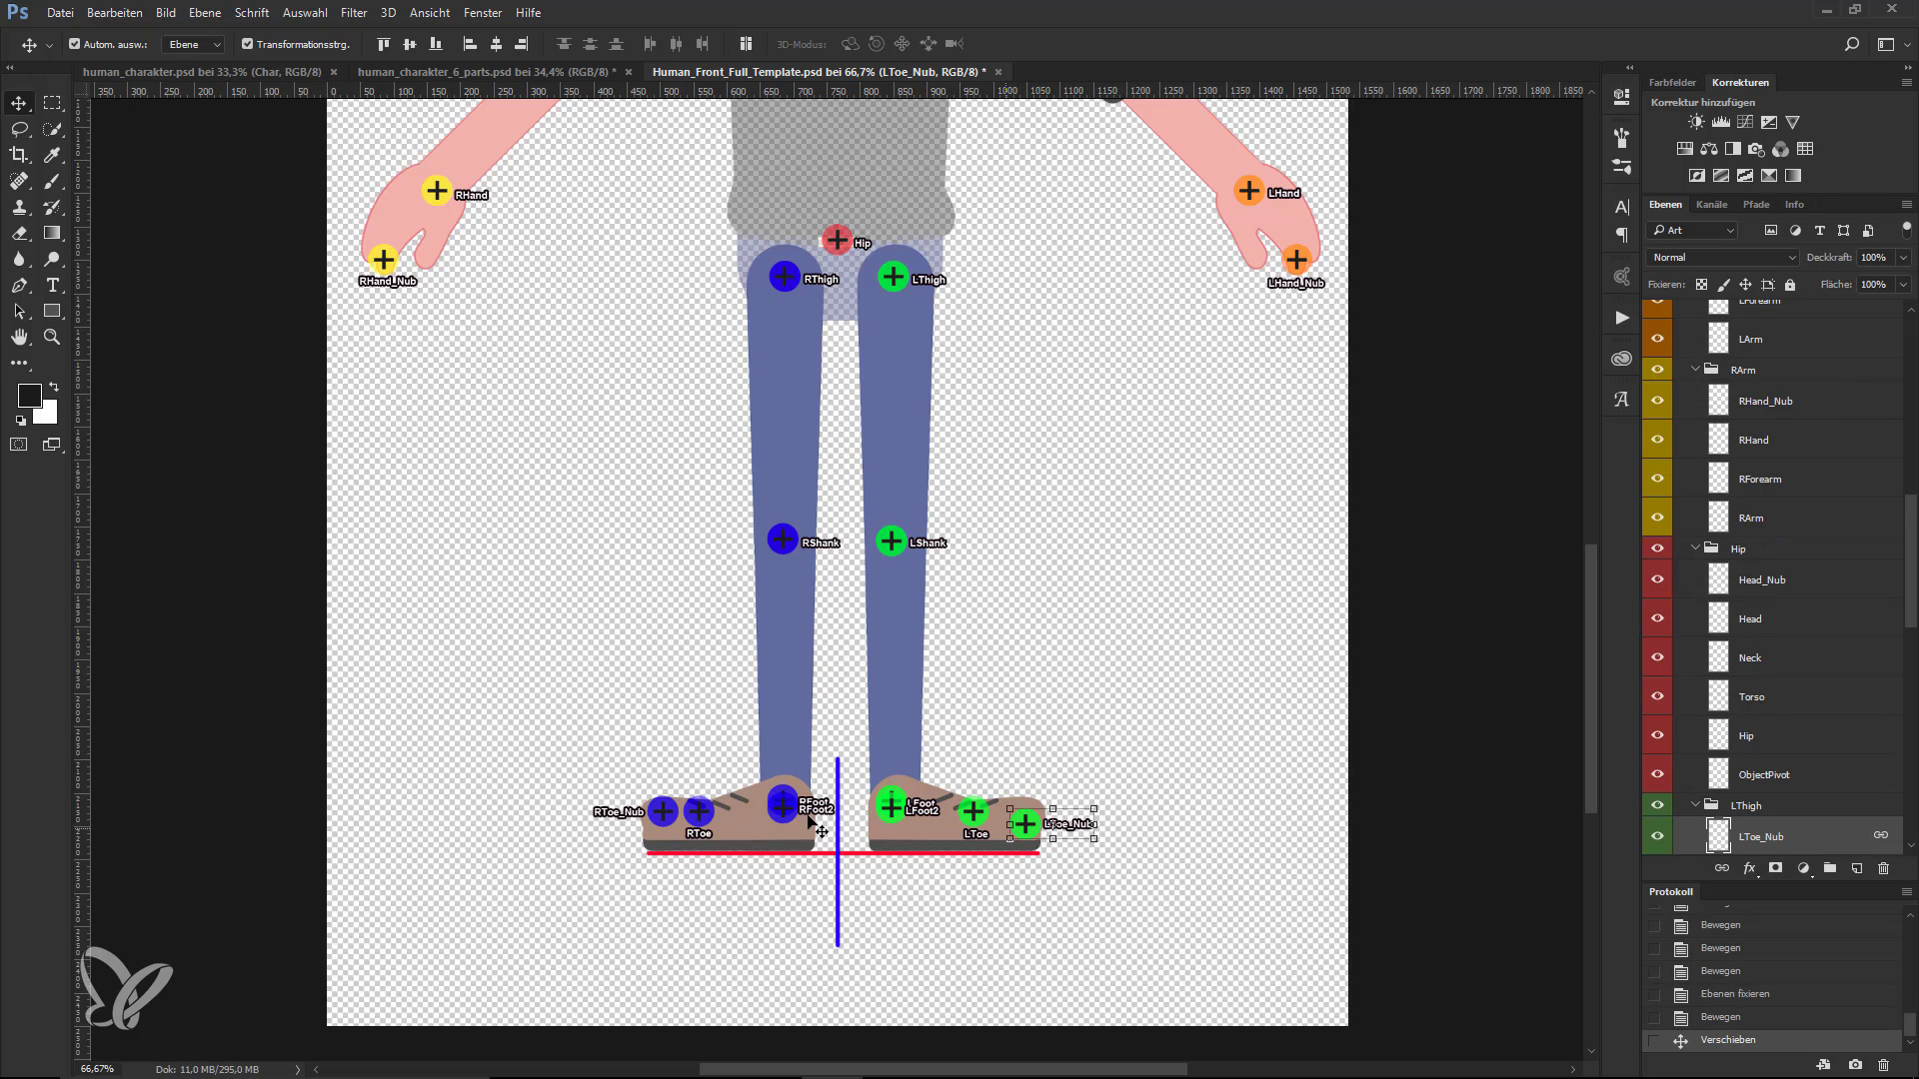
pyautogui.moveTo(662, 811); pyautogui.dragTo(663, 834)
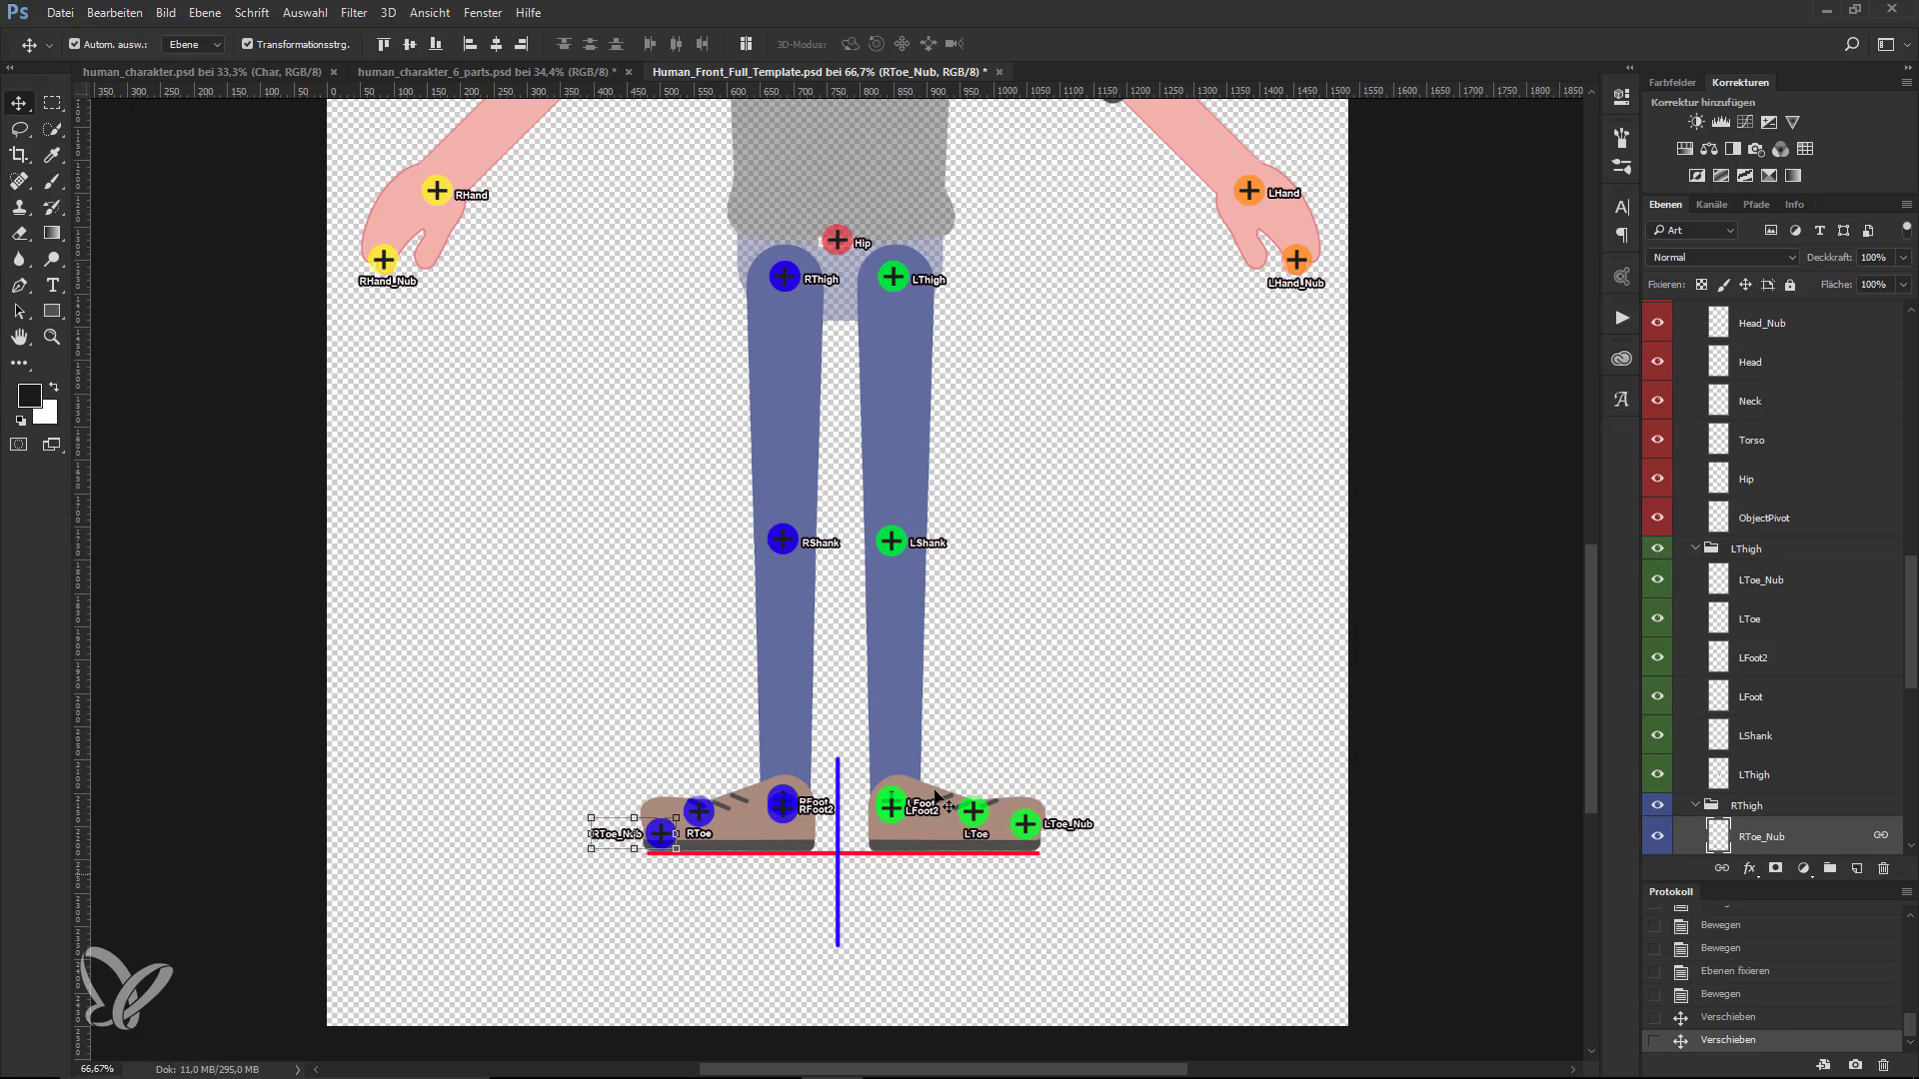
# - Restore the Hip image layer with the torso to full opacity
pyautogui.scroll(-3, 900, 441)
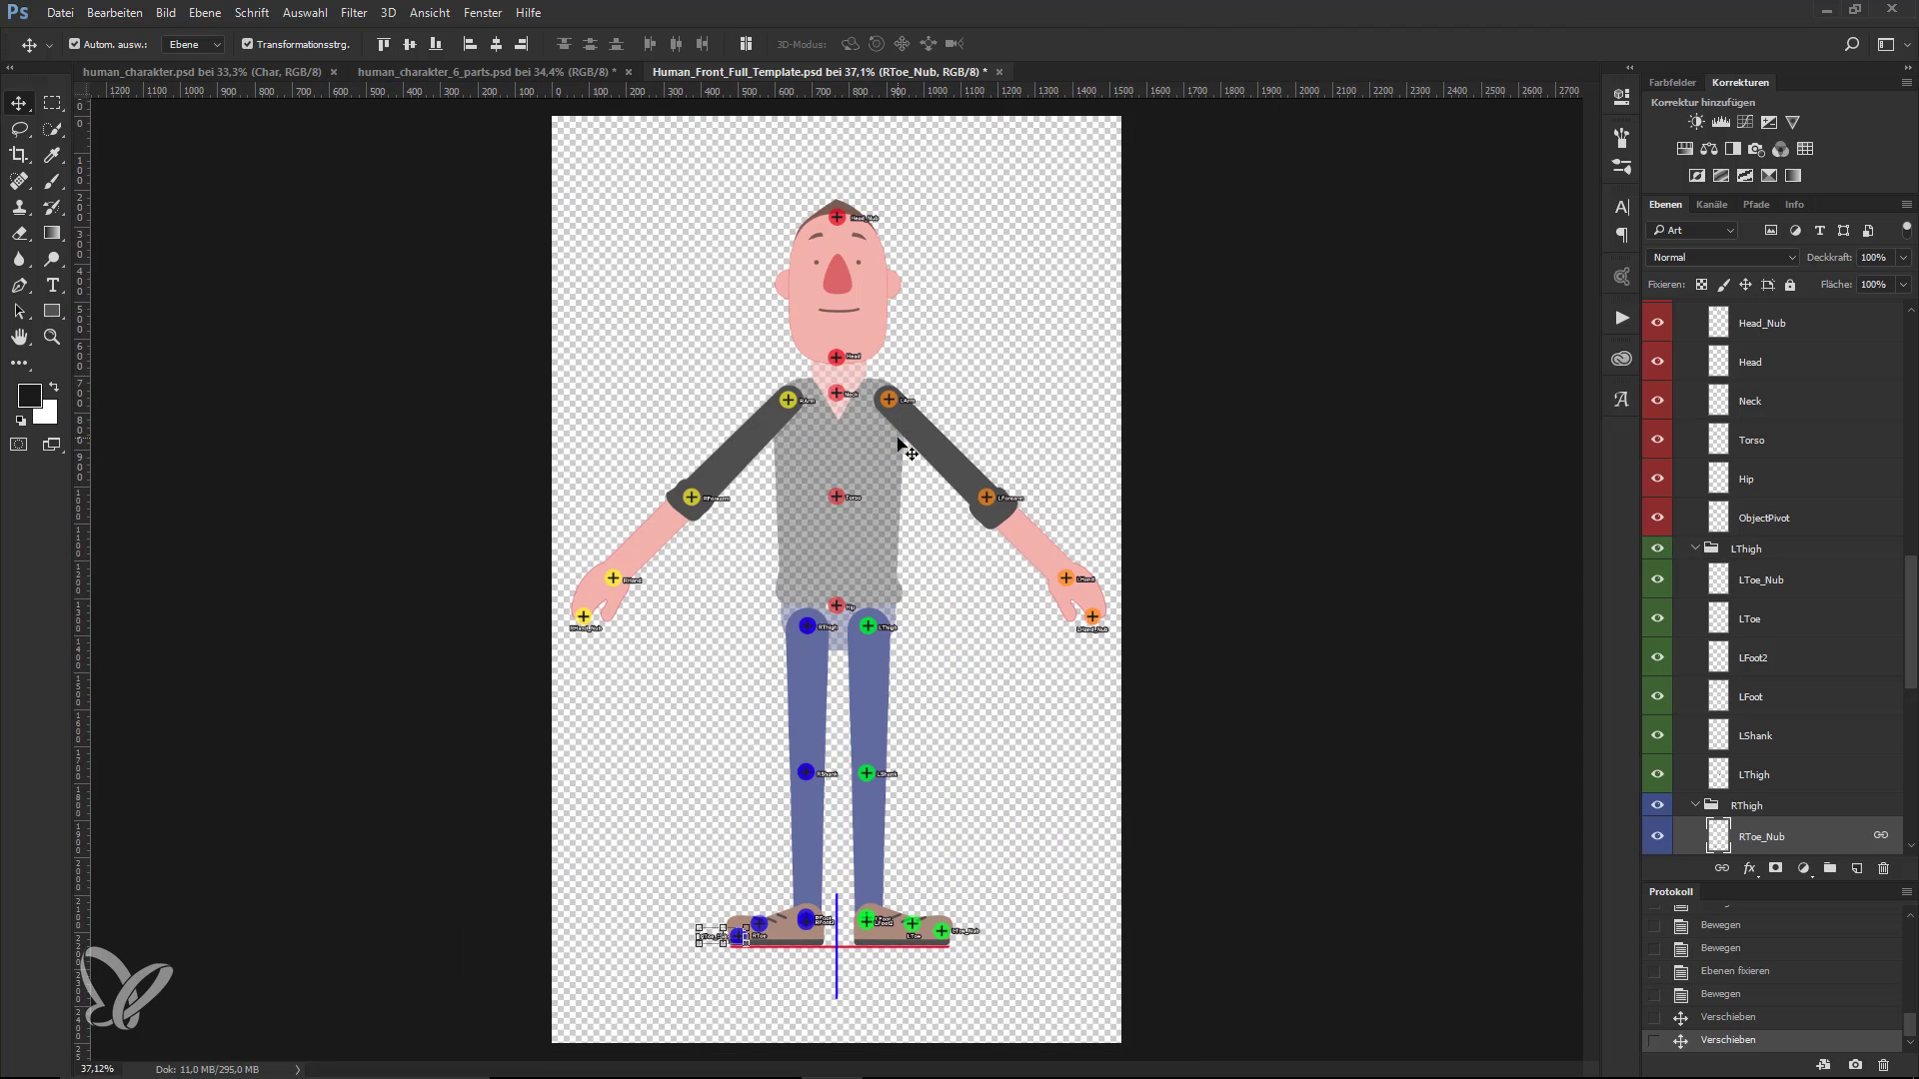
pyautogui.click(871, 447)
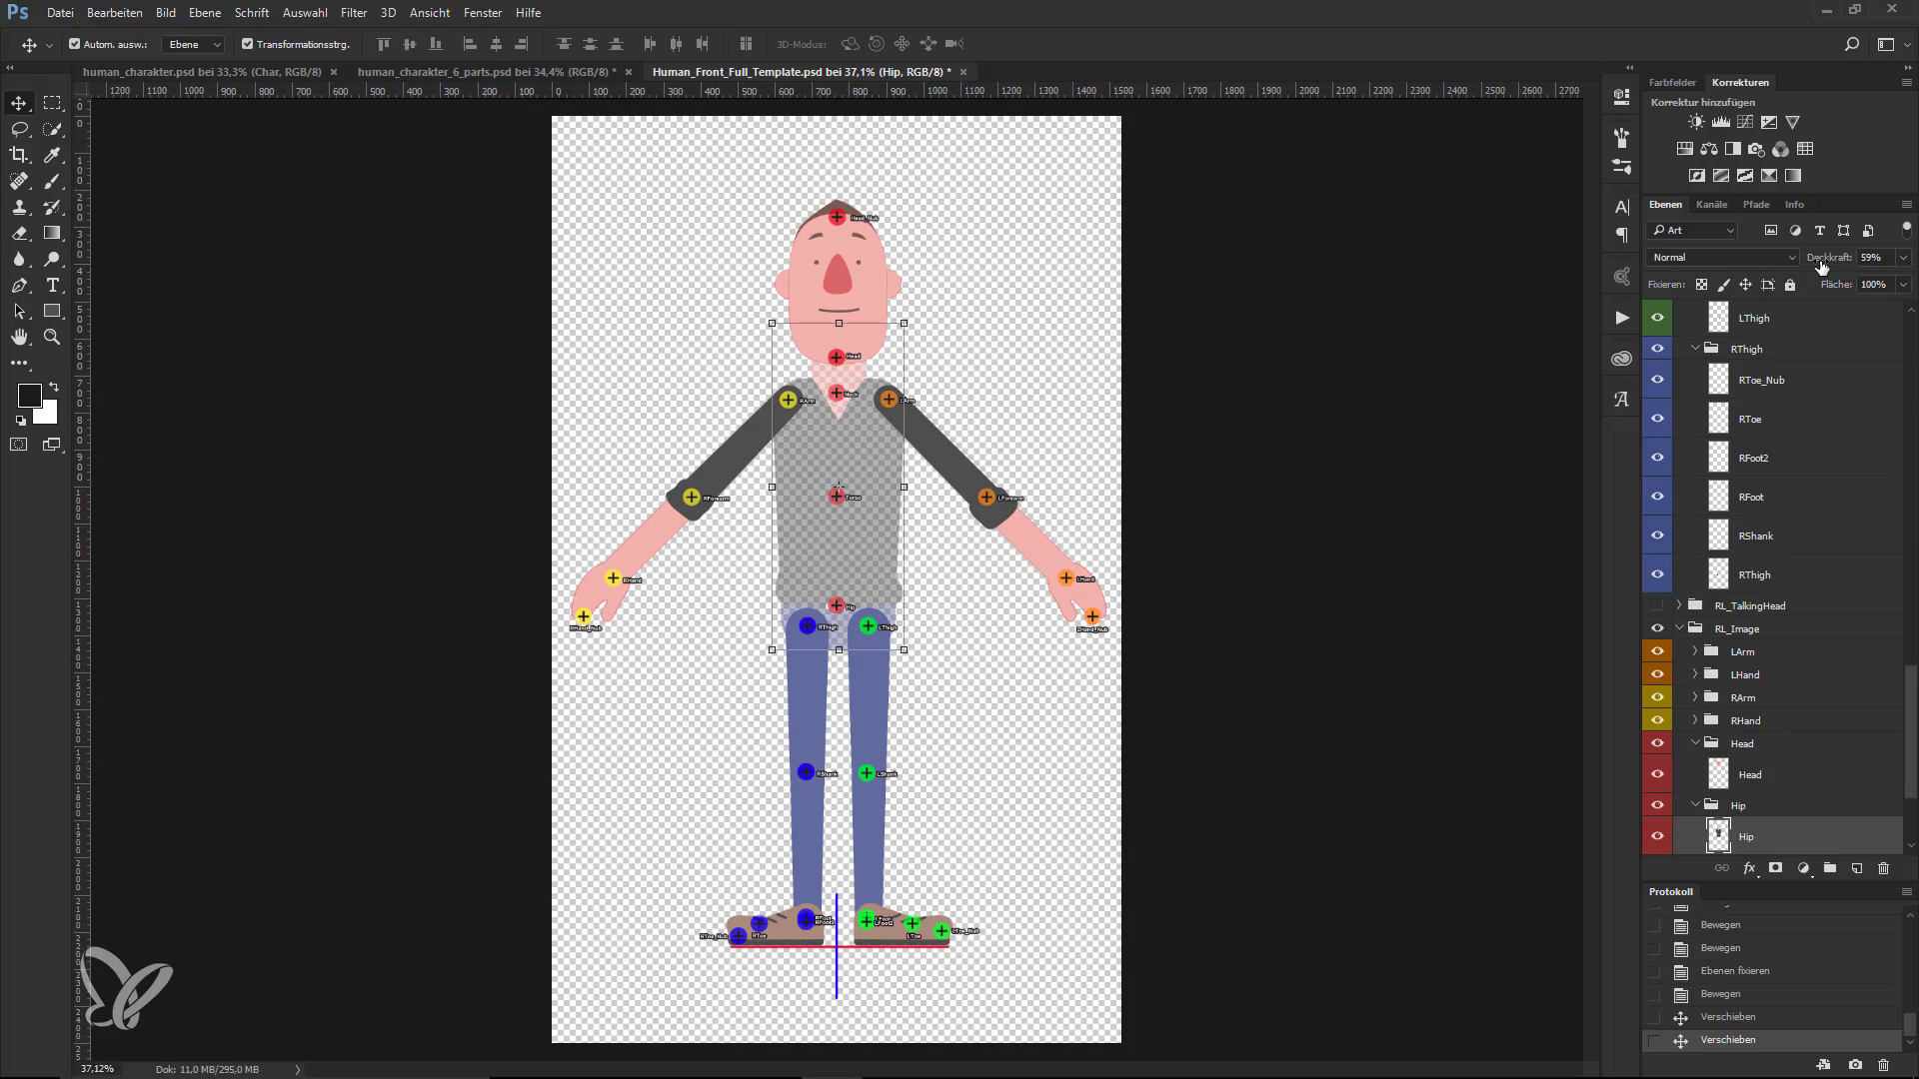
pyautogui.moveTo(1821, 262); pyautogui.dragTo(1869, 262)
pyautogui.click(1432, 417)
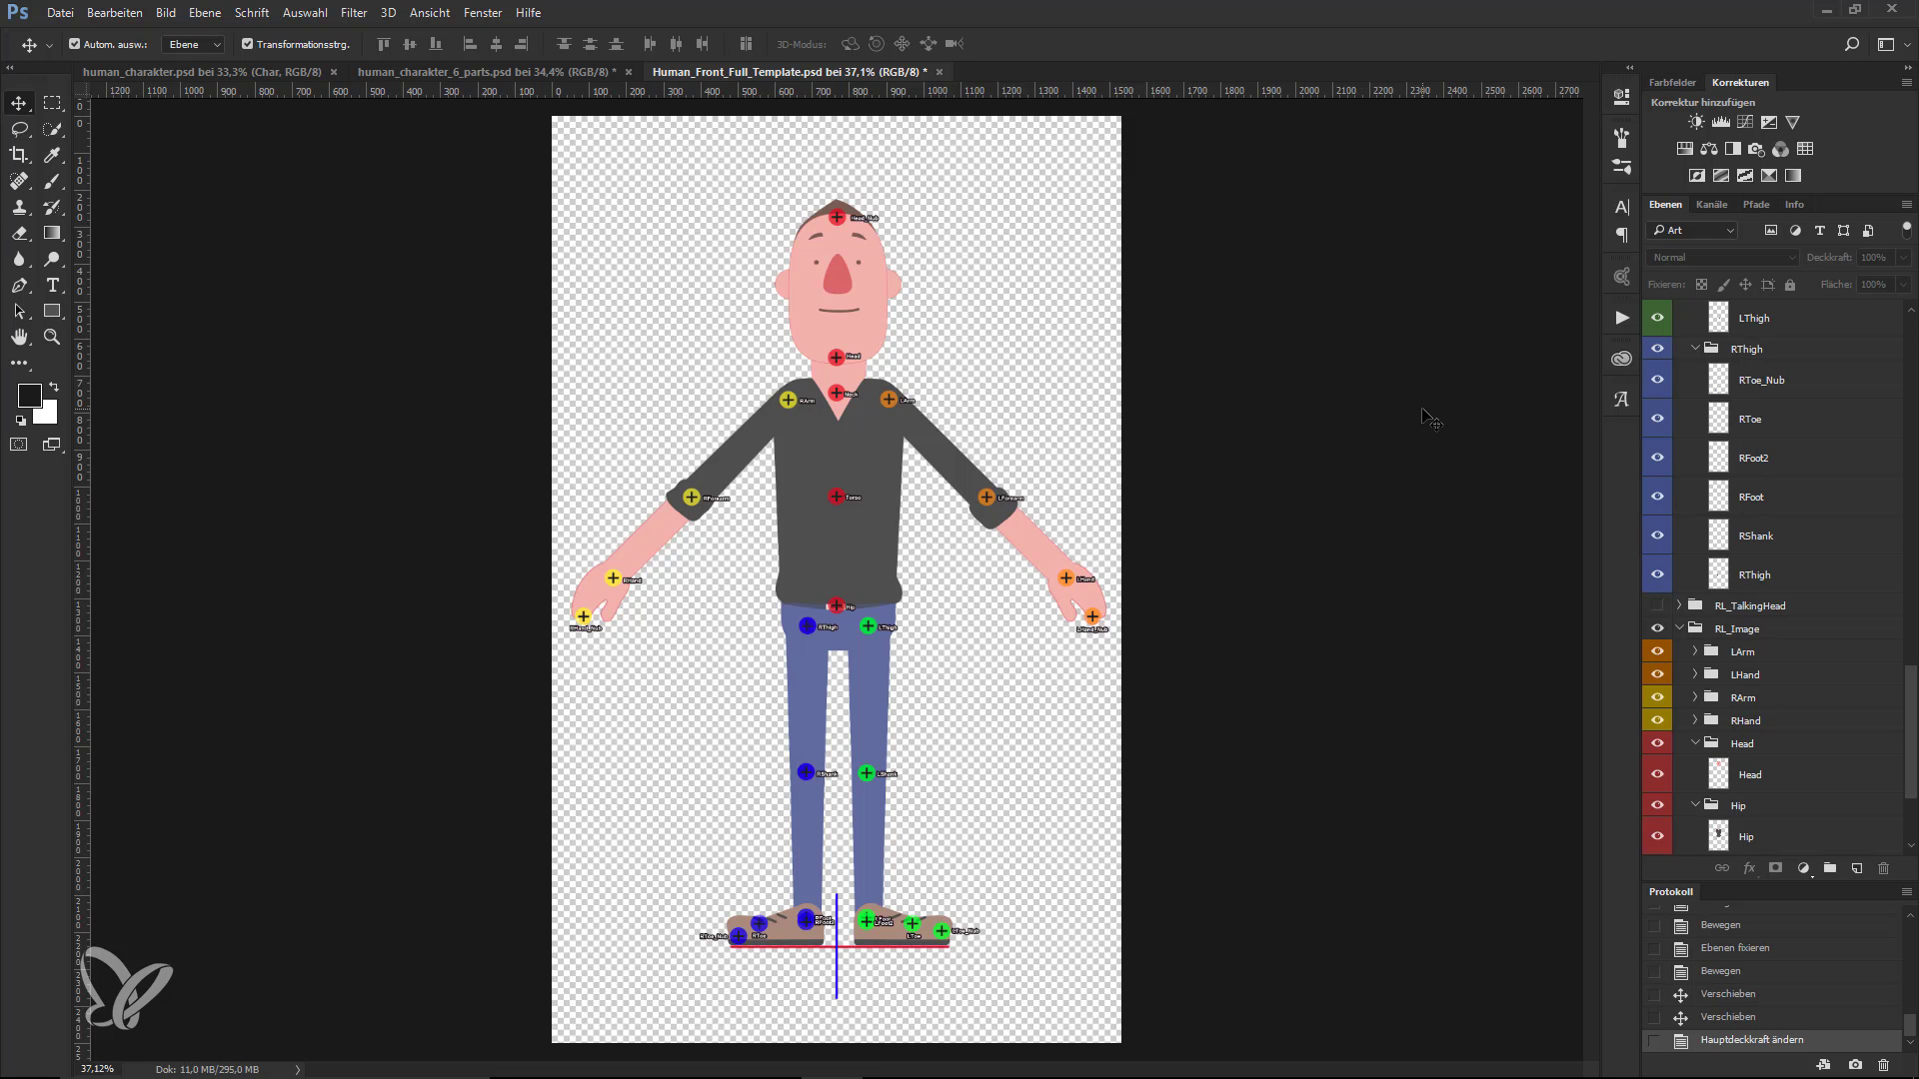
# - Save the fitted template as a new Photoshop file named Human_Front_Full_sample.psd in the CrazyTalk folder
pyautogui.hotkey('ctrl', 'shift', 's')
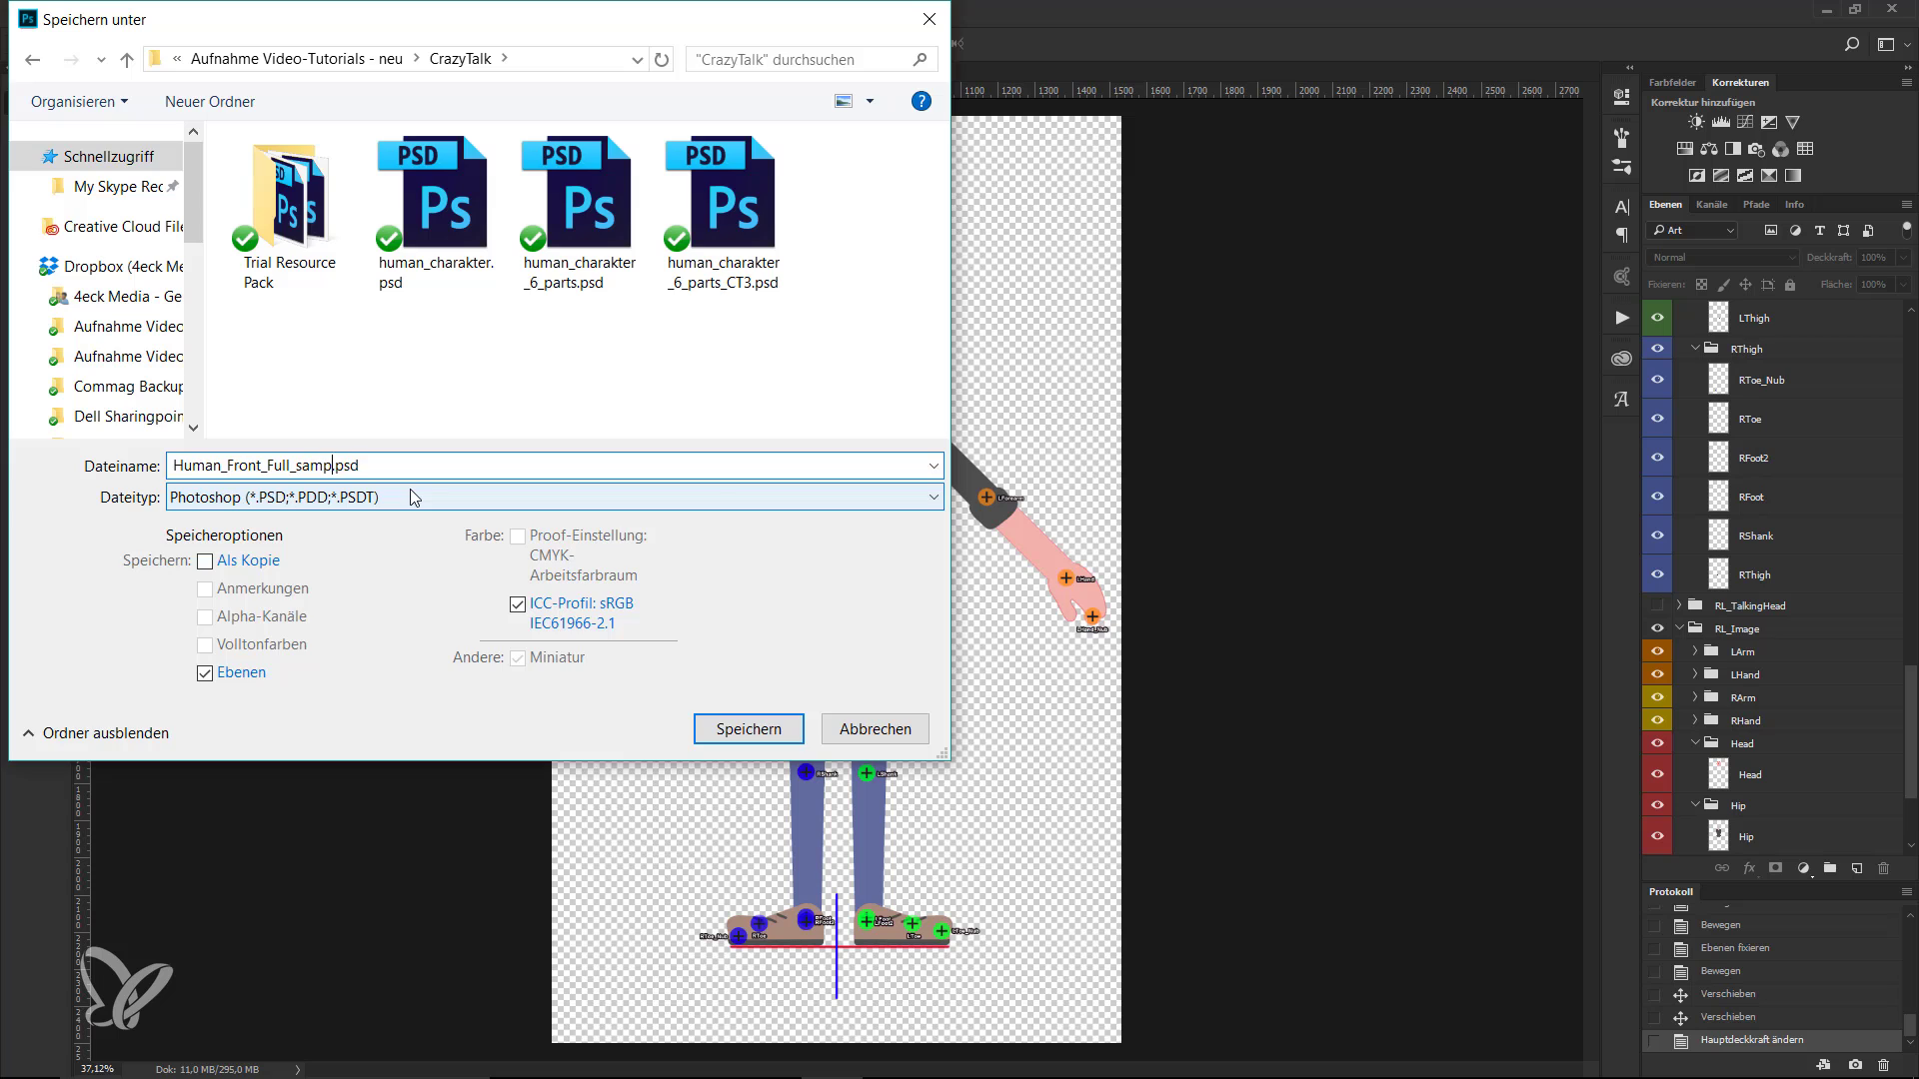
pyautogui.press('Return')
pyautogui.press('Return')
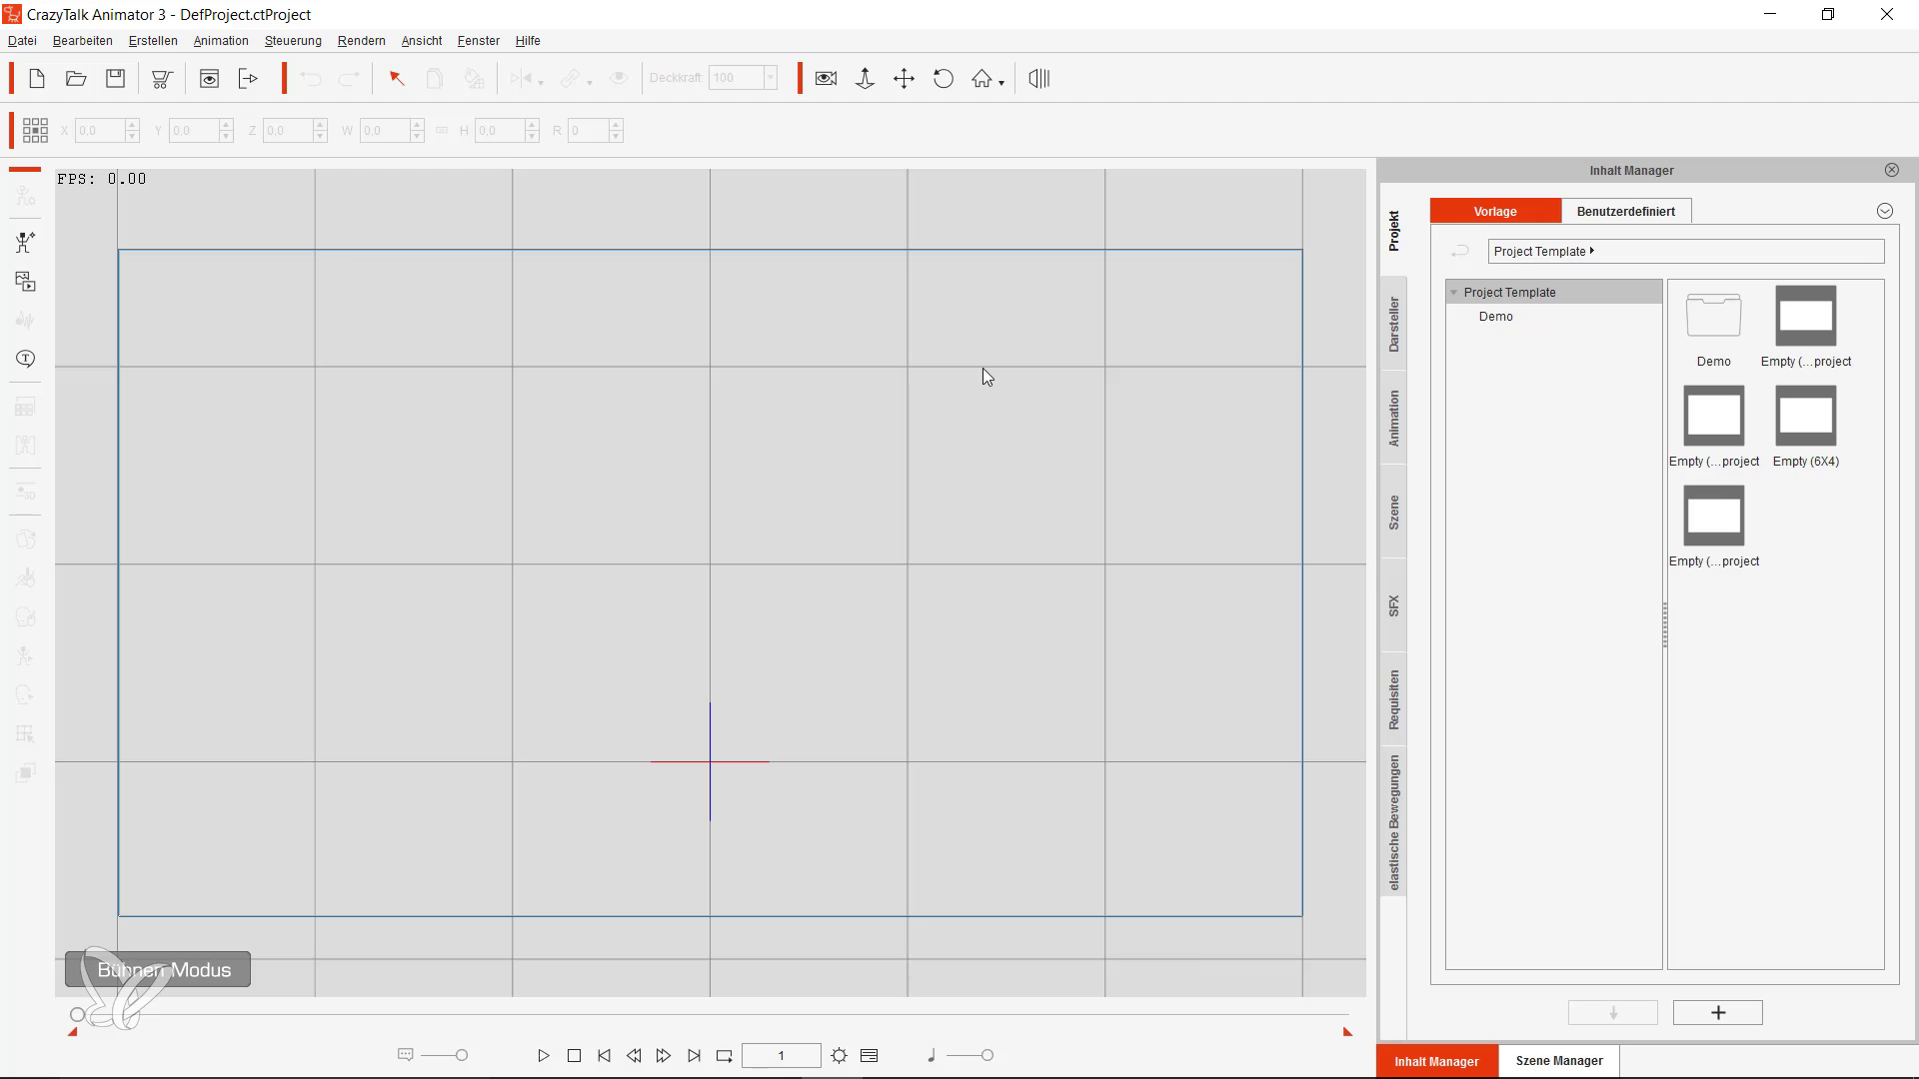
# - Switch to CrazyTalk Animator 3 and browse the actor templates for G3 Animals and G3 Human characters
pyautogui.click(1404, 343)
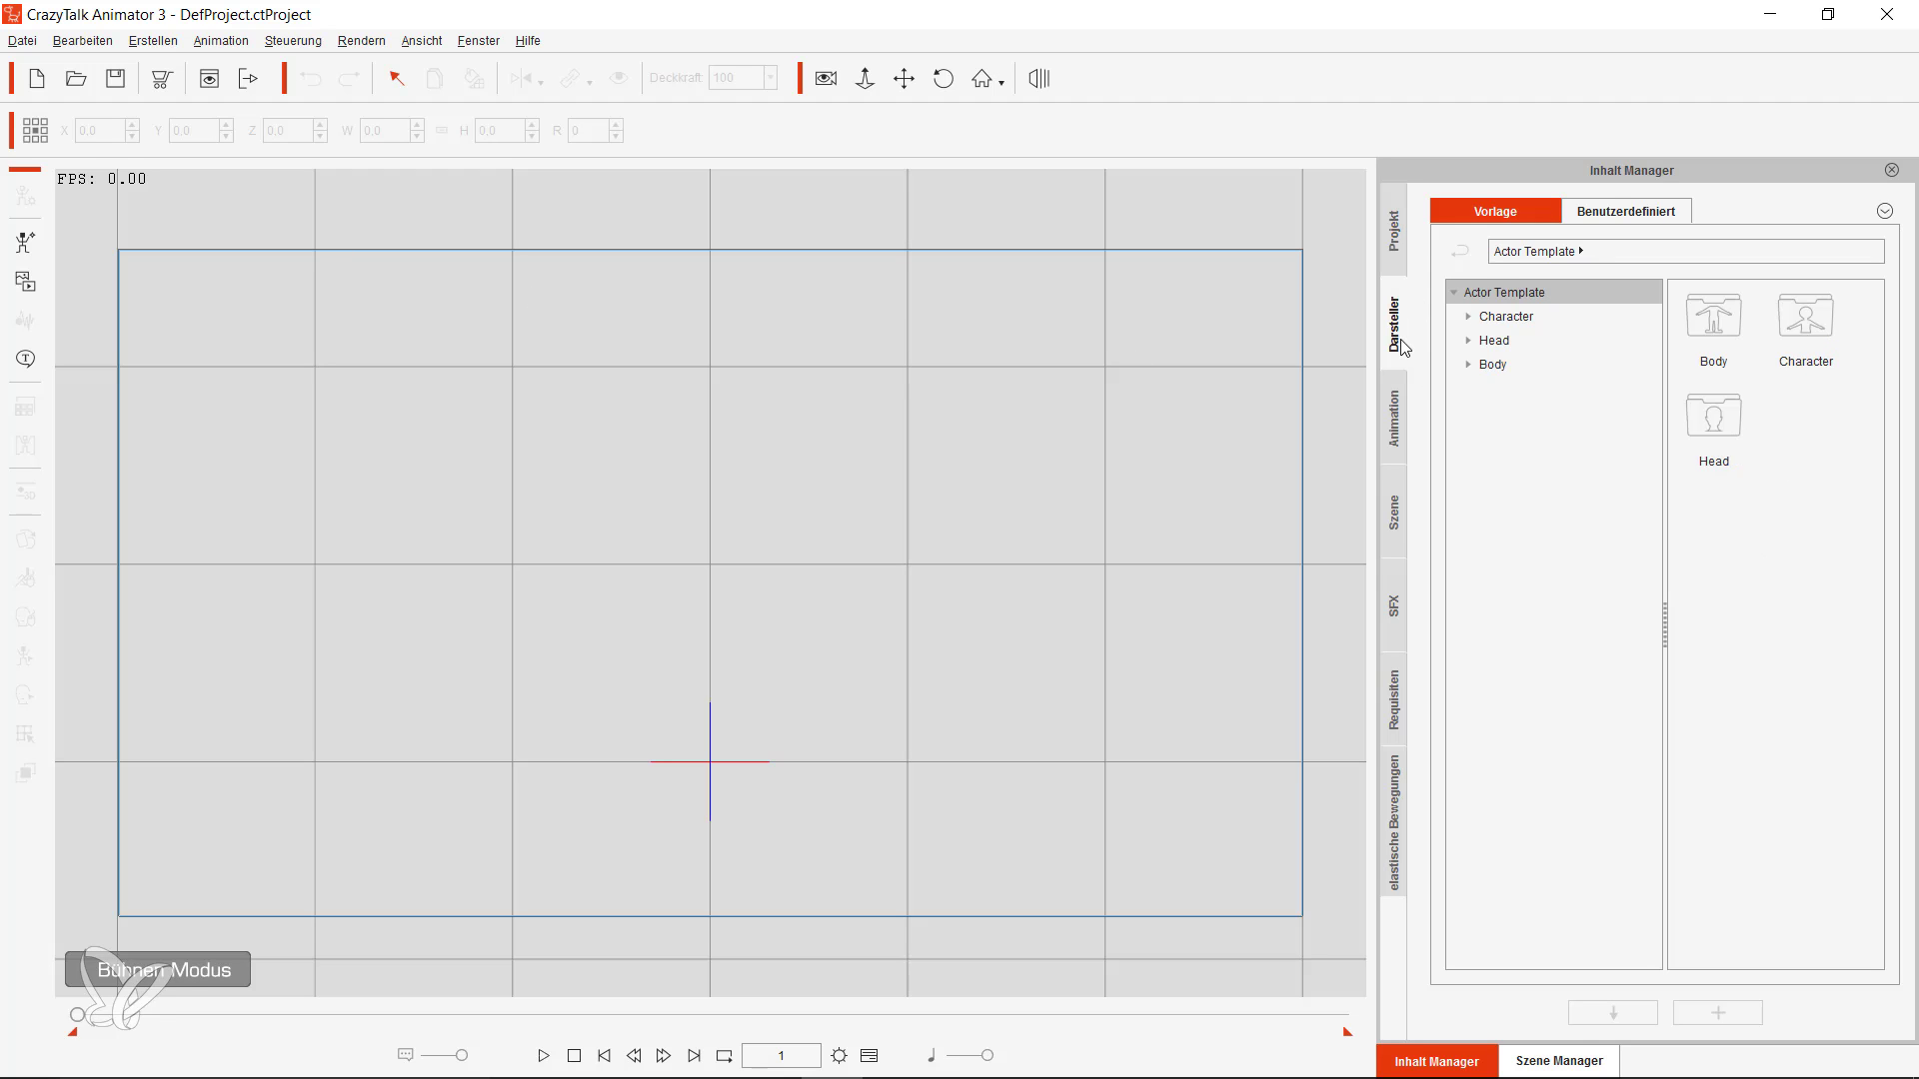
pyautogui.click(1468, 317)
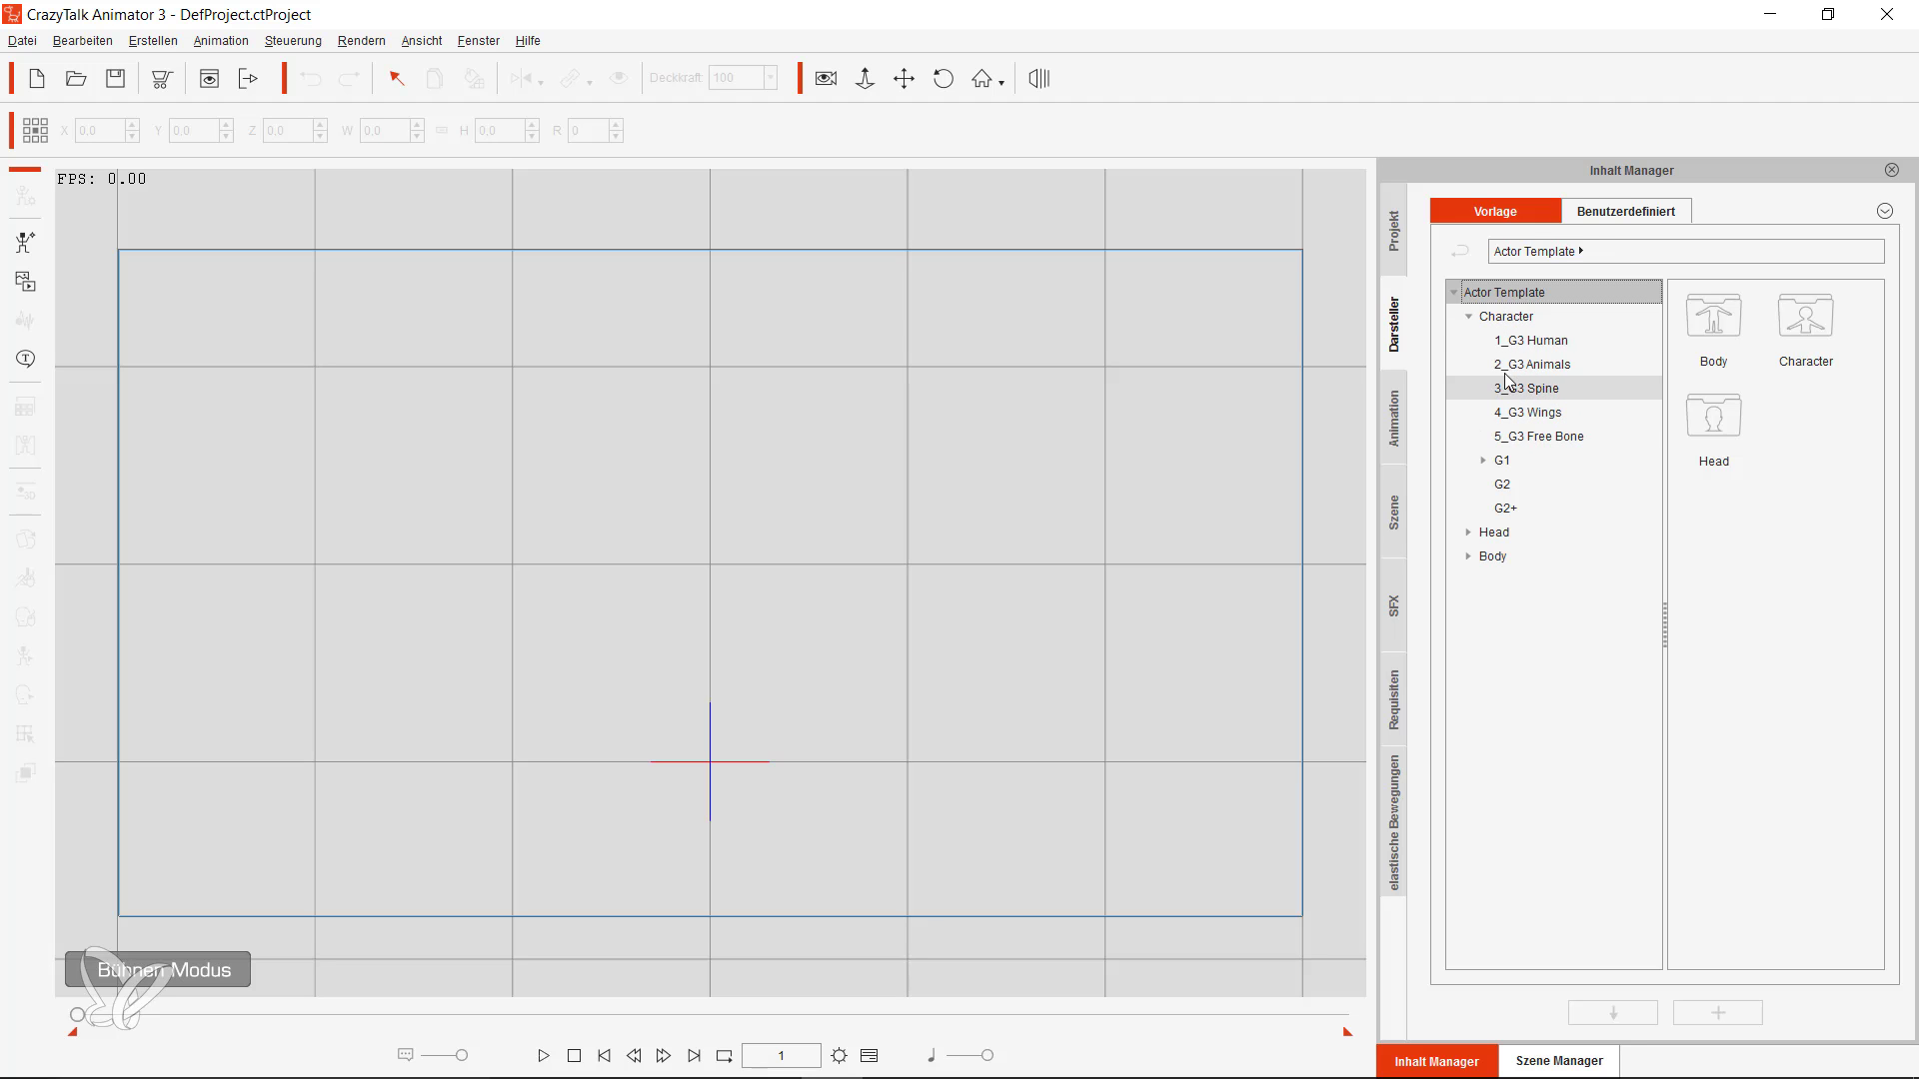
pyautogui.click(1529, 364)
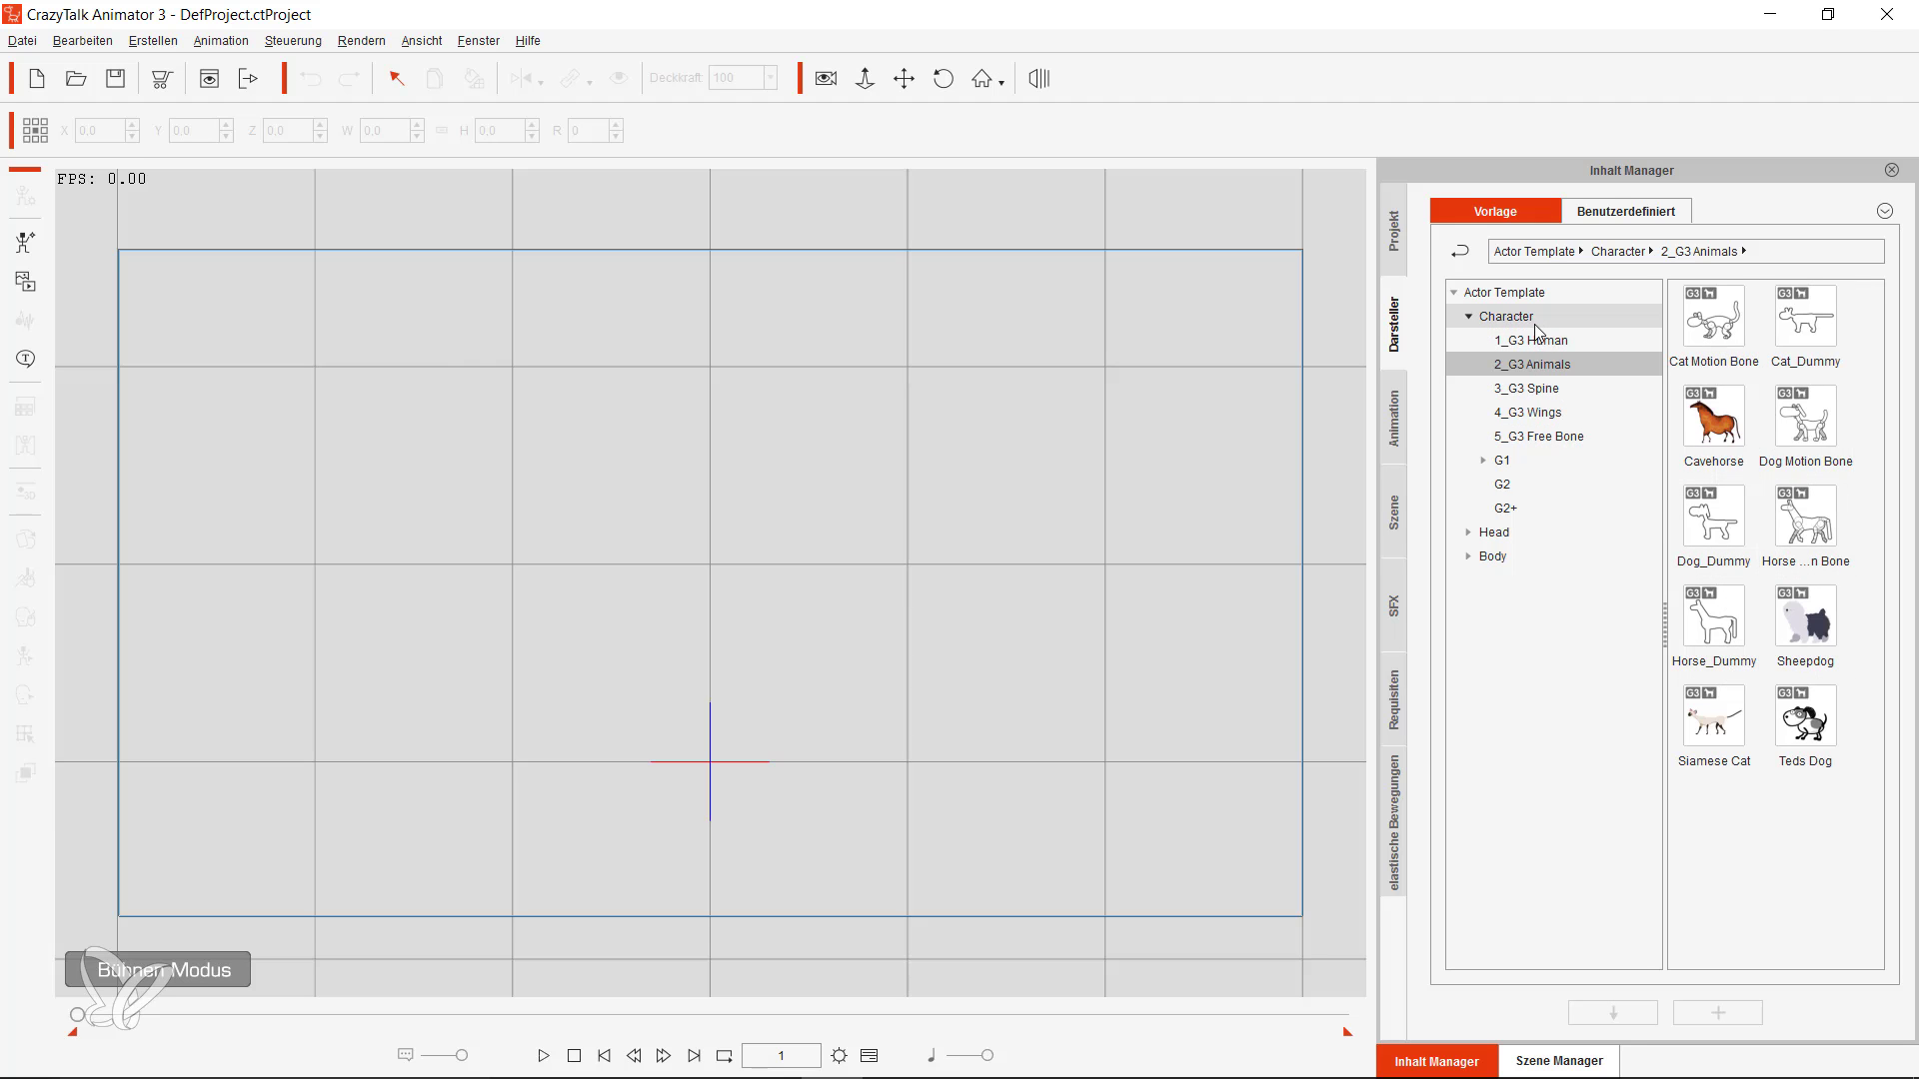
pyautogui.click(1606, 344)
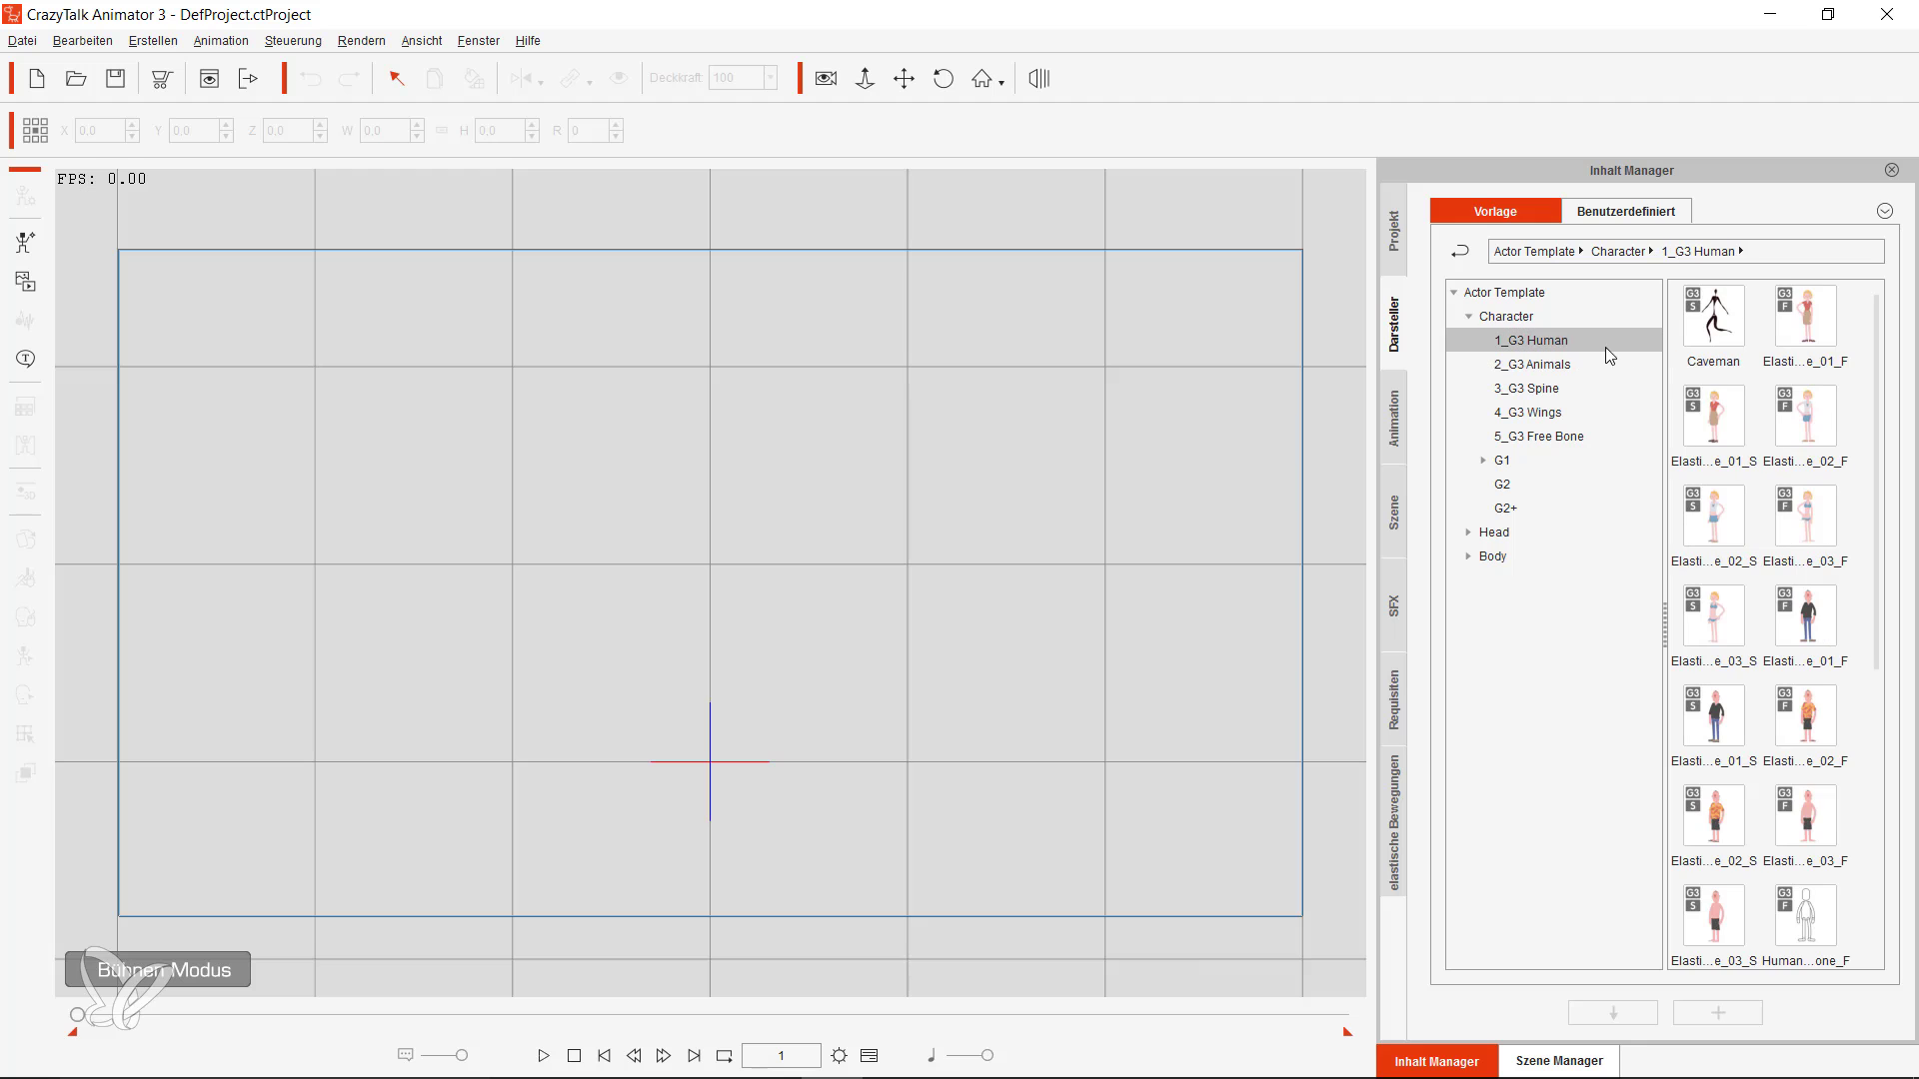
# - Place the Caveman character from the G3 Human templates on the stage and delete it again
pyautogui.doubleClick(1699, 337)
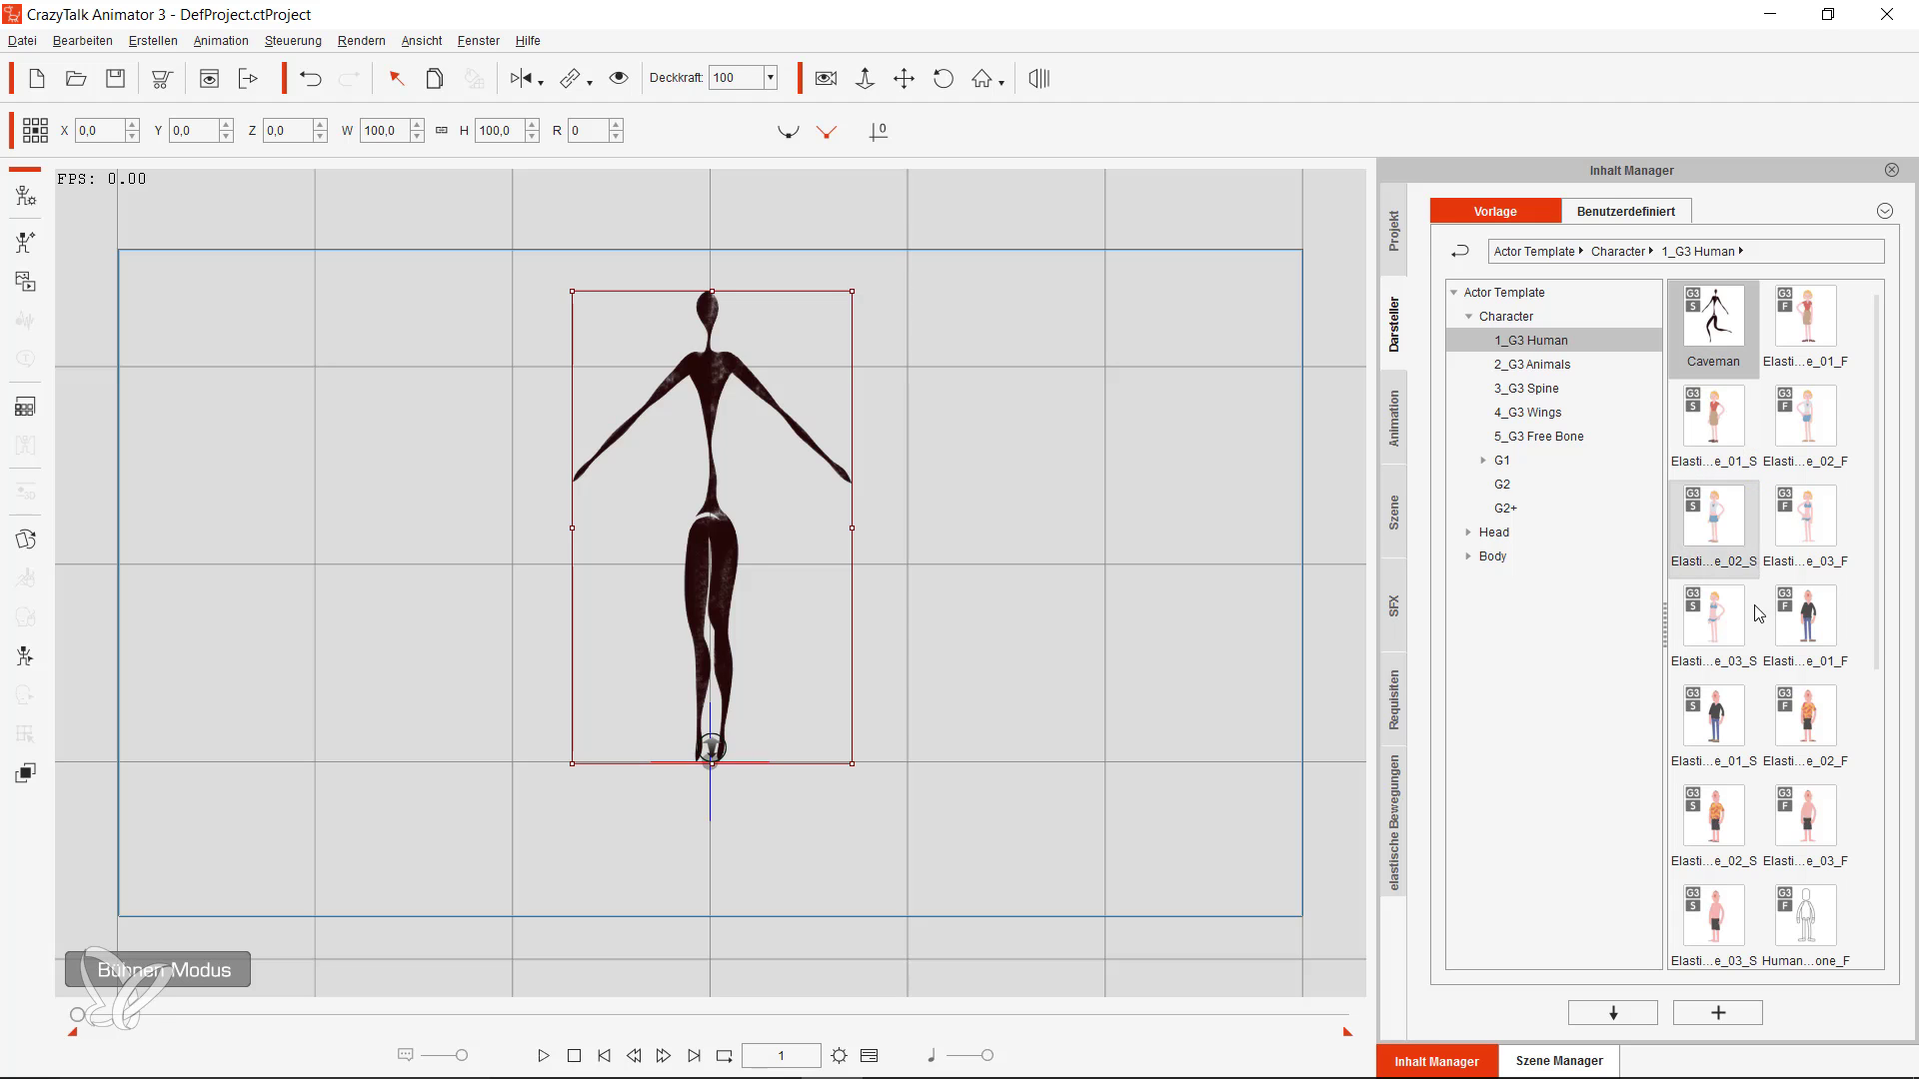
pyautogui.scroll(-5, 1744, 615)
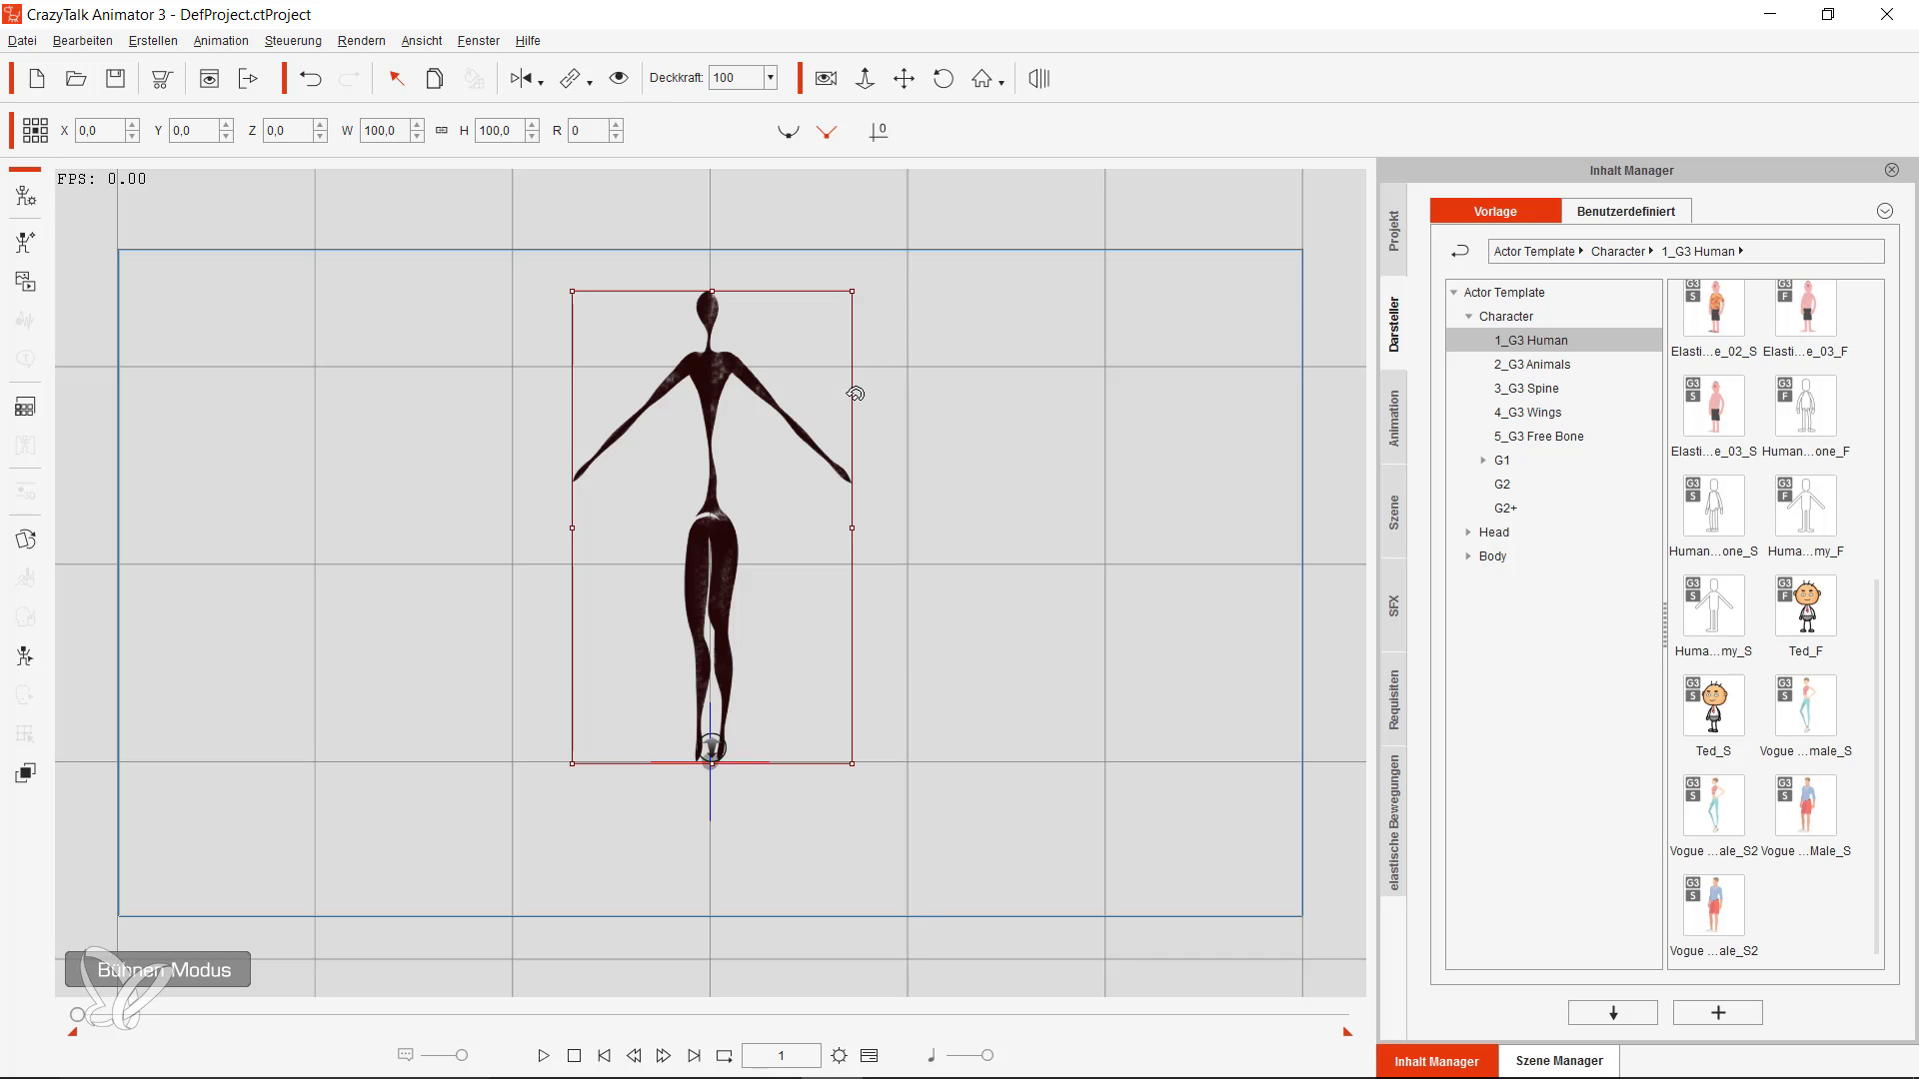
pyautogui.press('Delete')
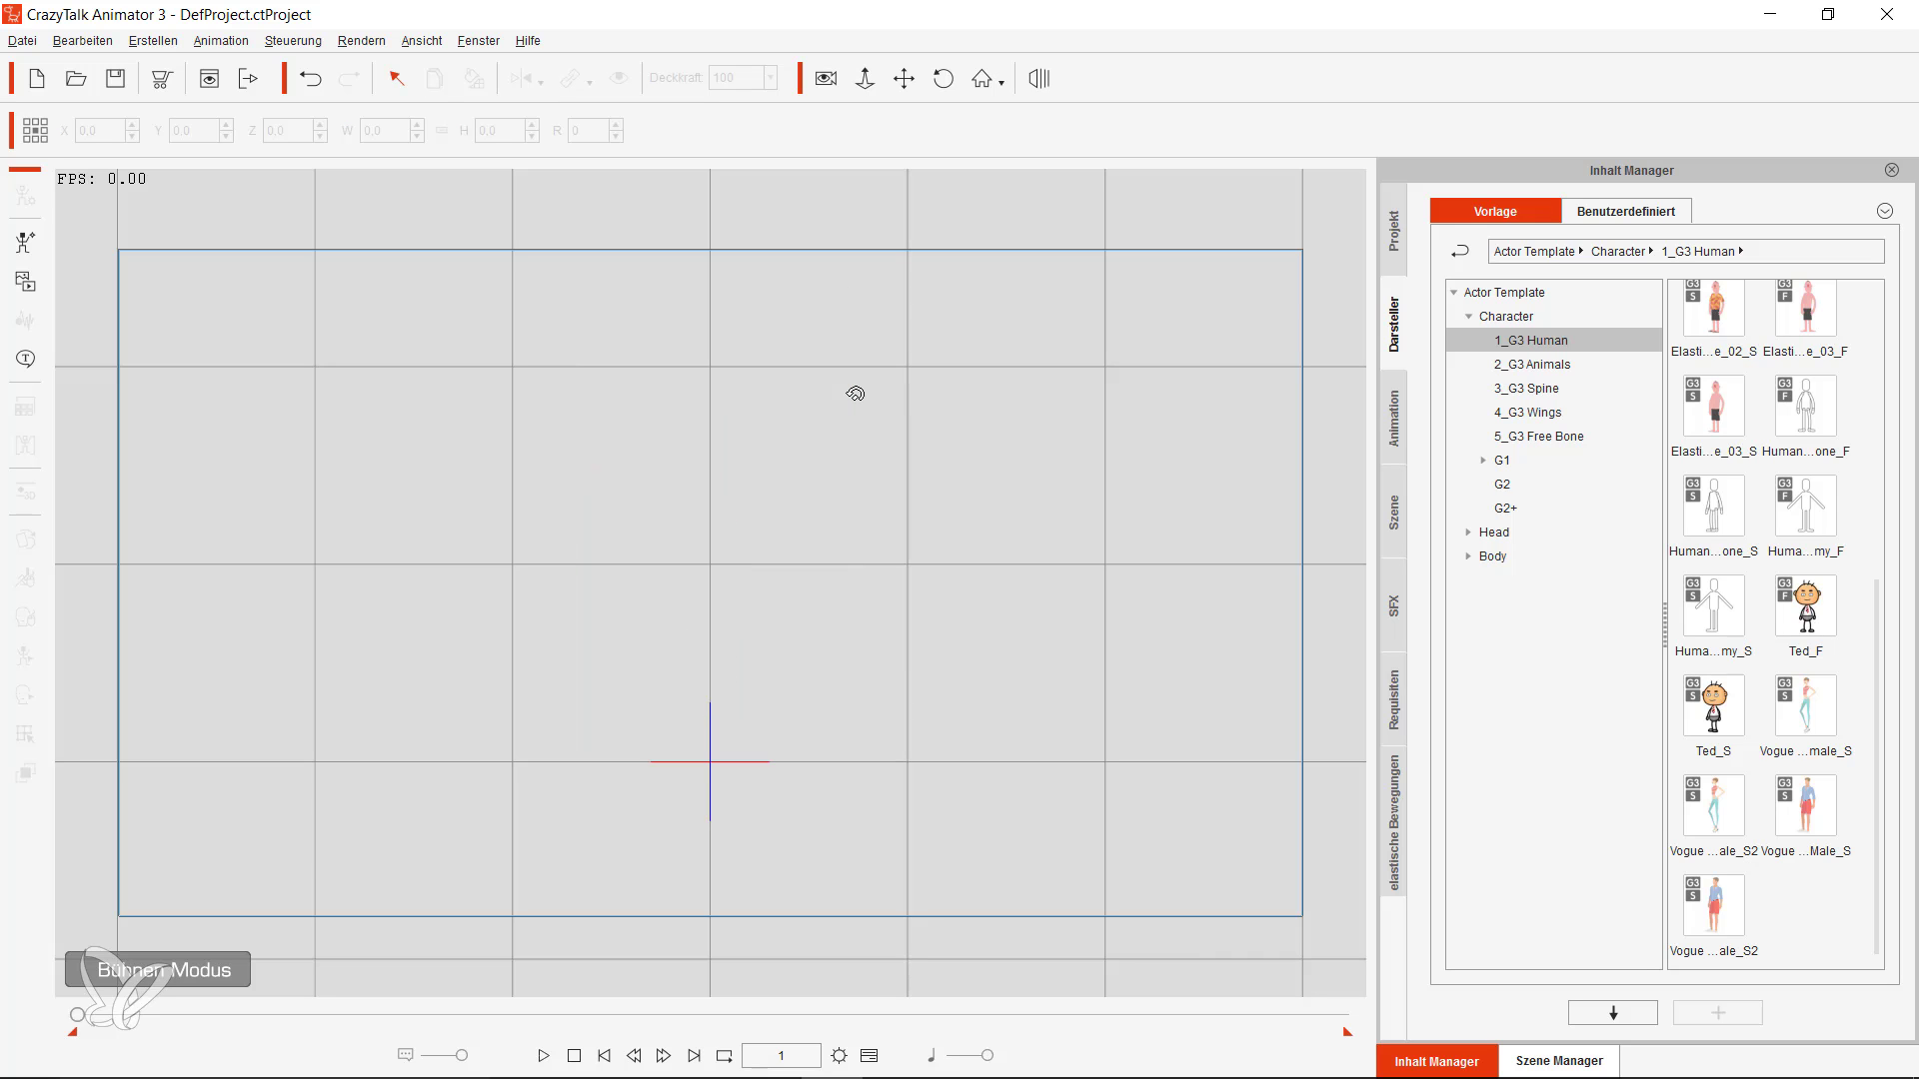
# - Import human_charakter_6_parts_CT3.psd from the CrazyTalk folder as a new bone-rigged character
pyautogui.click(25, 250)
pyautogui.click(711, 284)
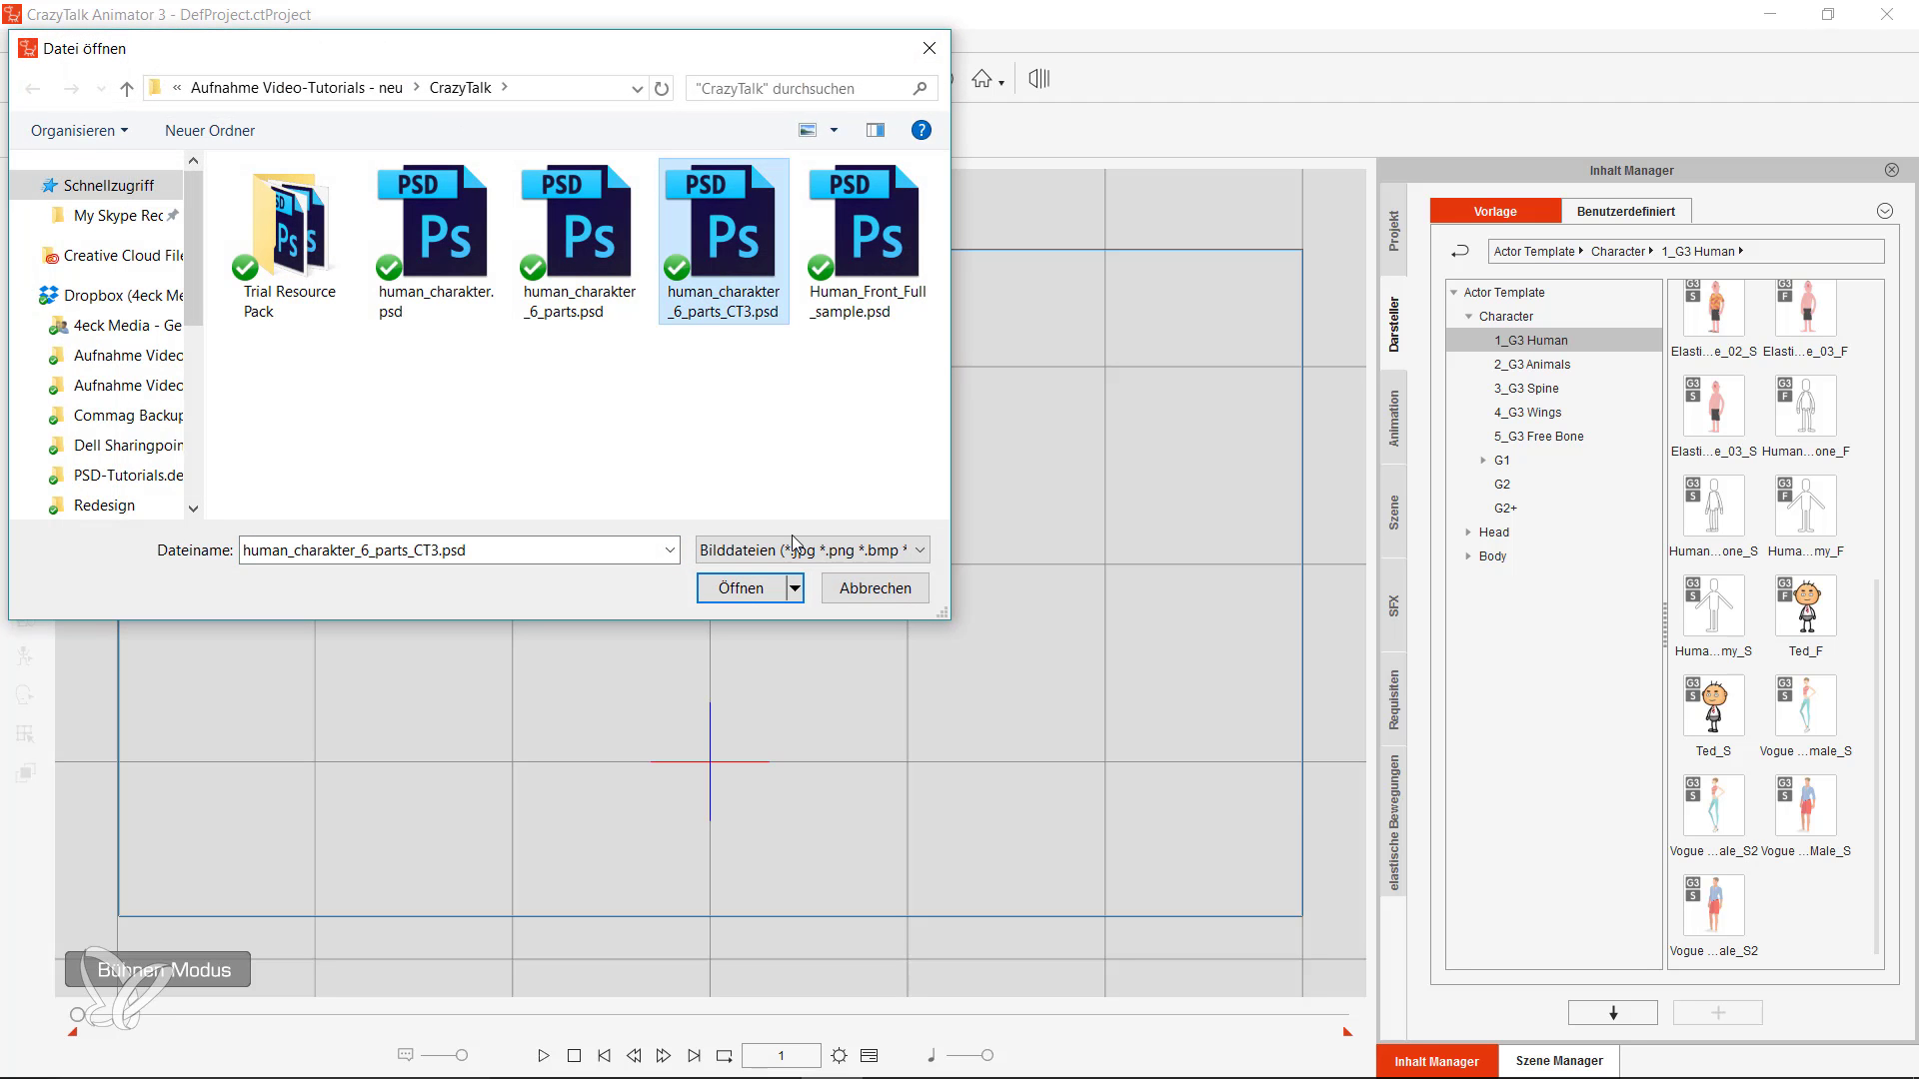
pyautogui.click(745, 589)
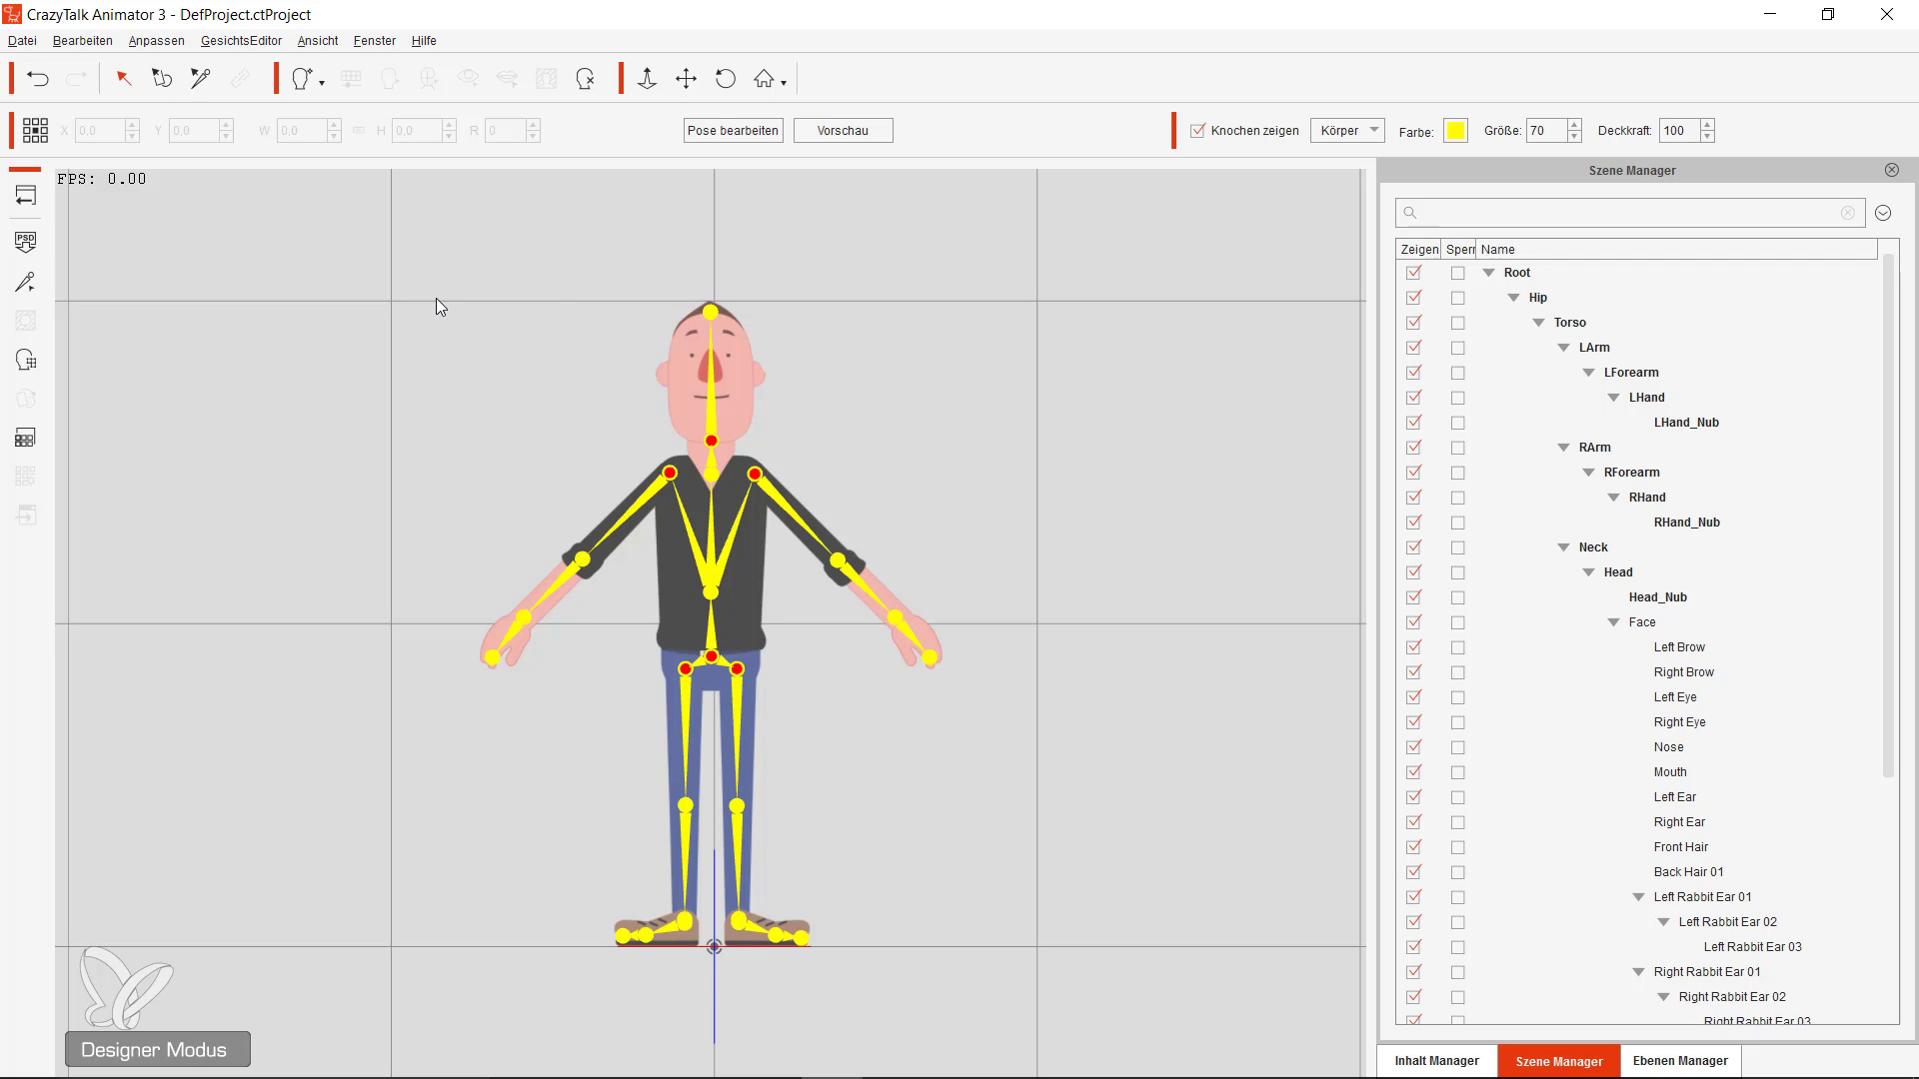
# - Turn on the bone preview and test the LHand side of the rig by bending the wrist and forearm and returning them
pyautogui.click(843, 130)
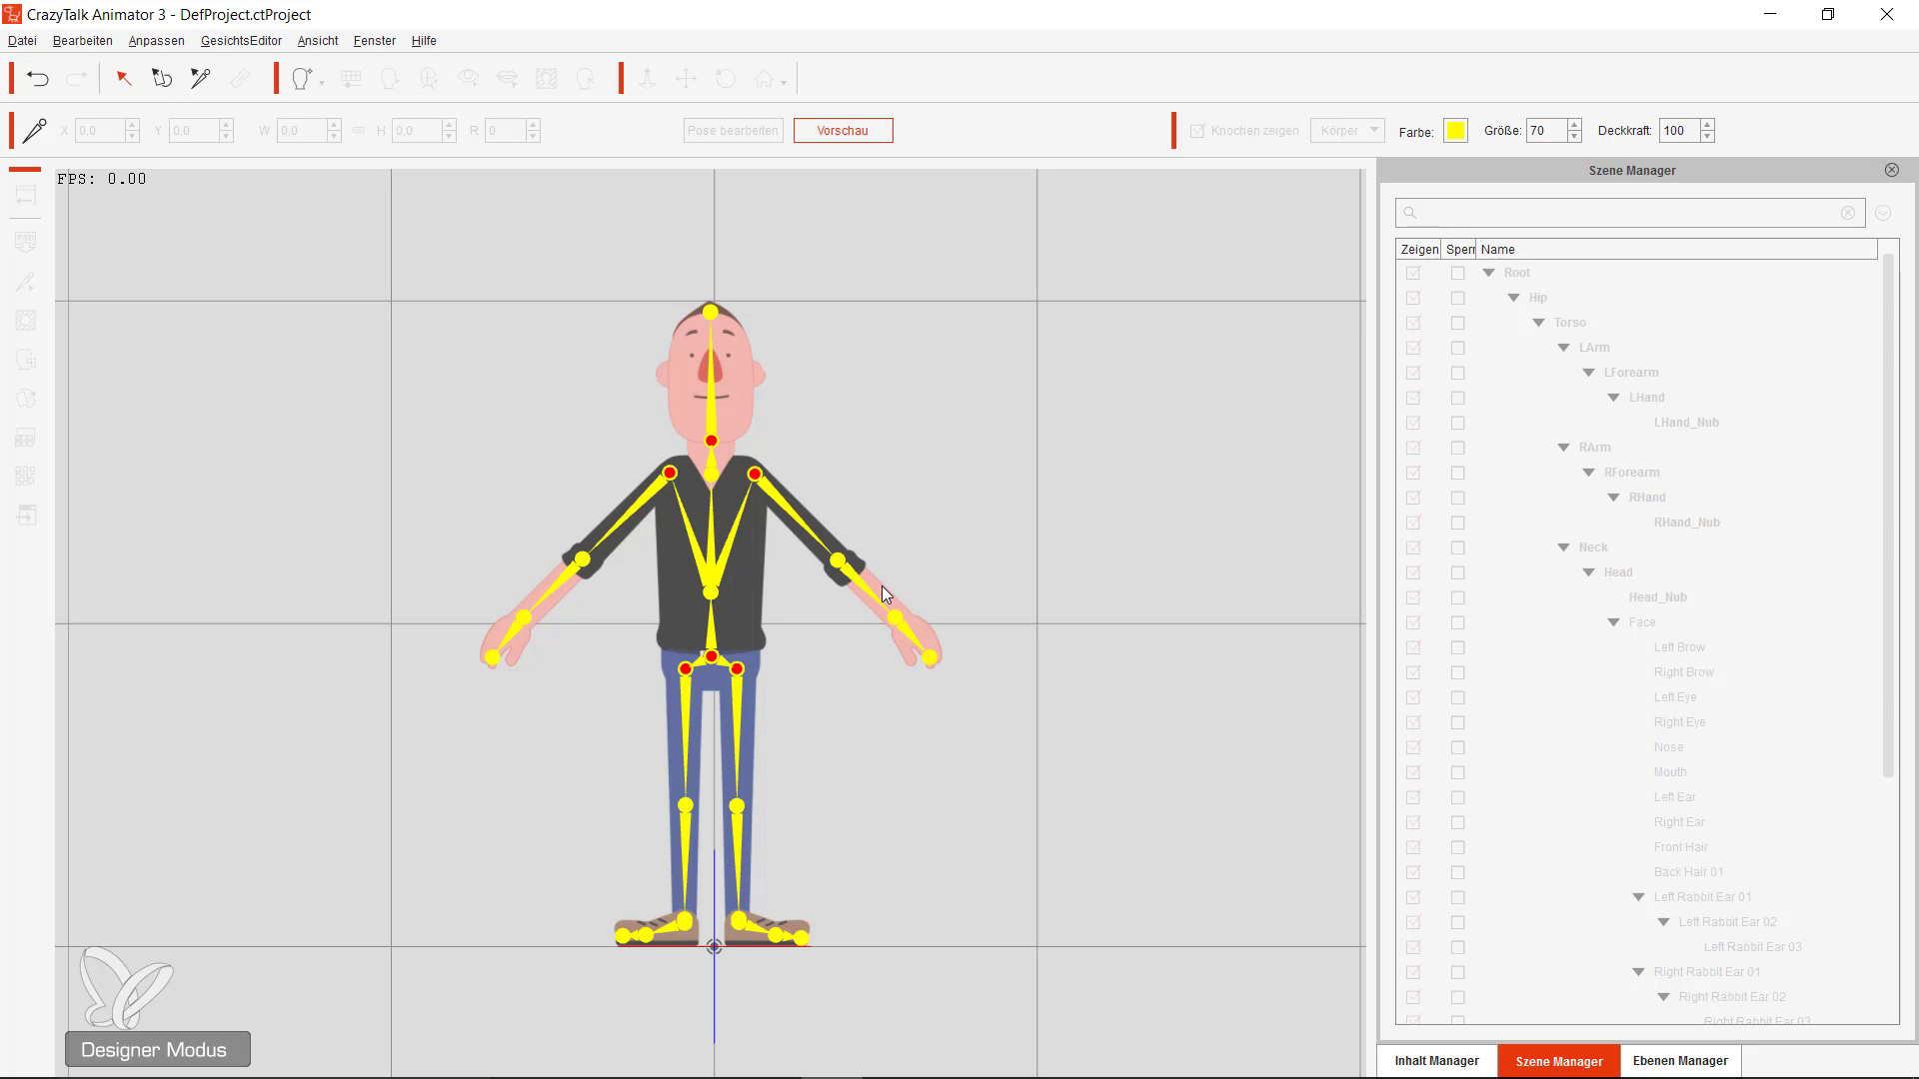
pyautogui.click(928, 659)
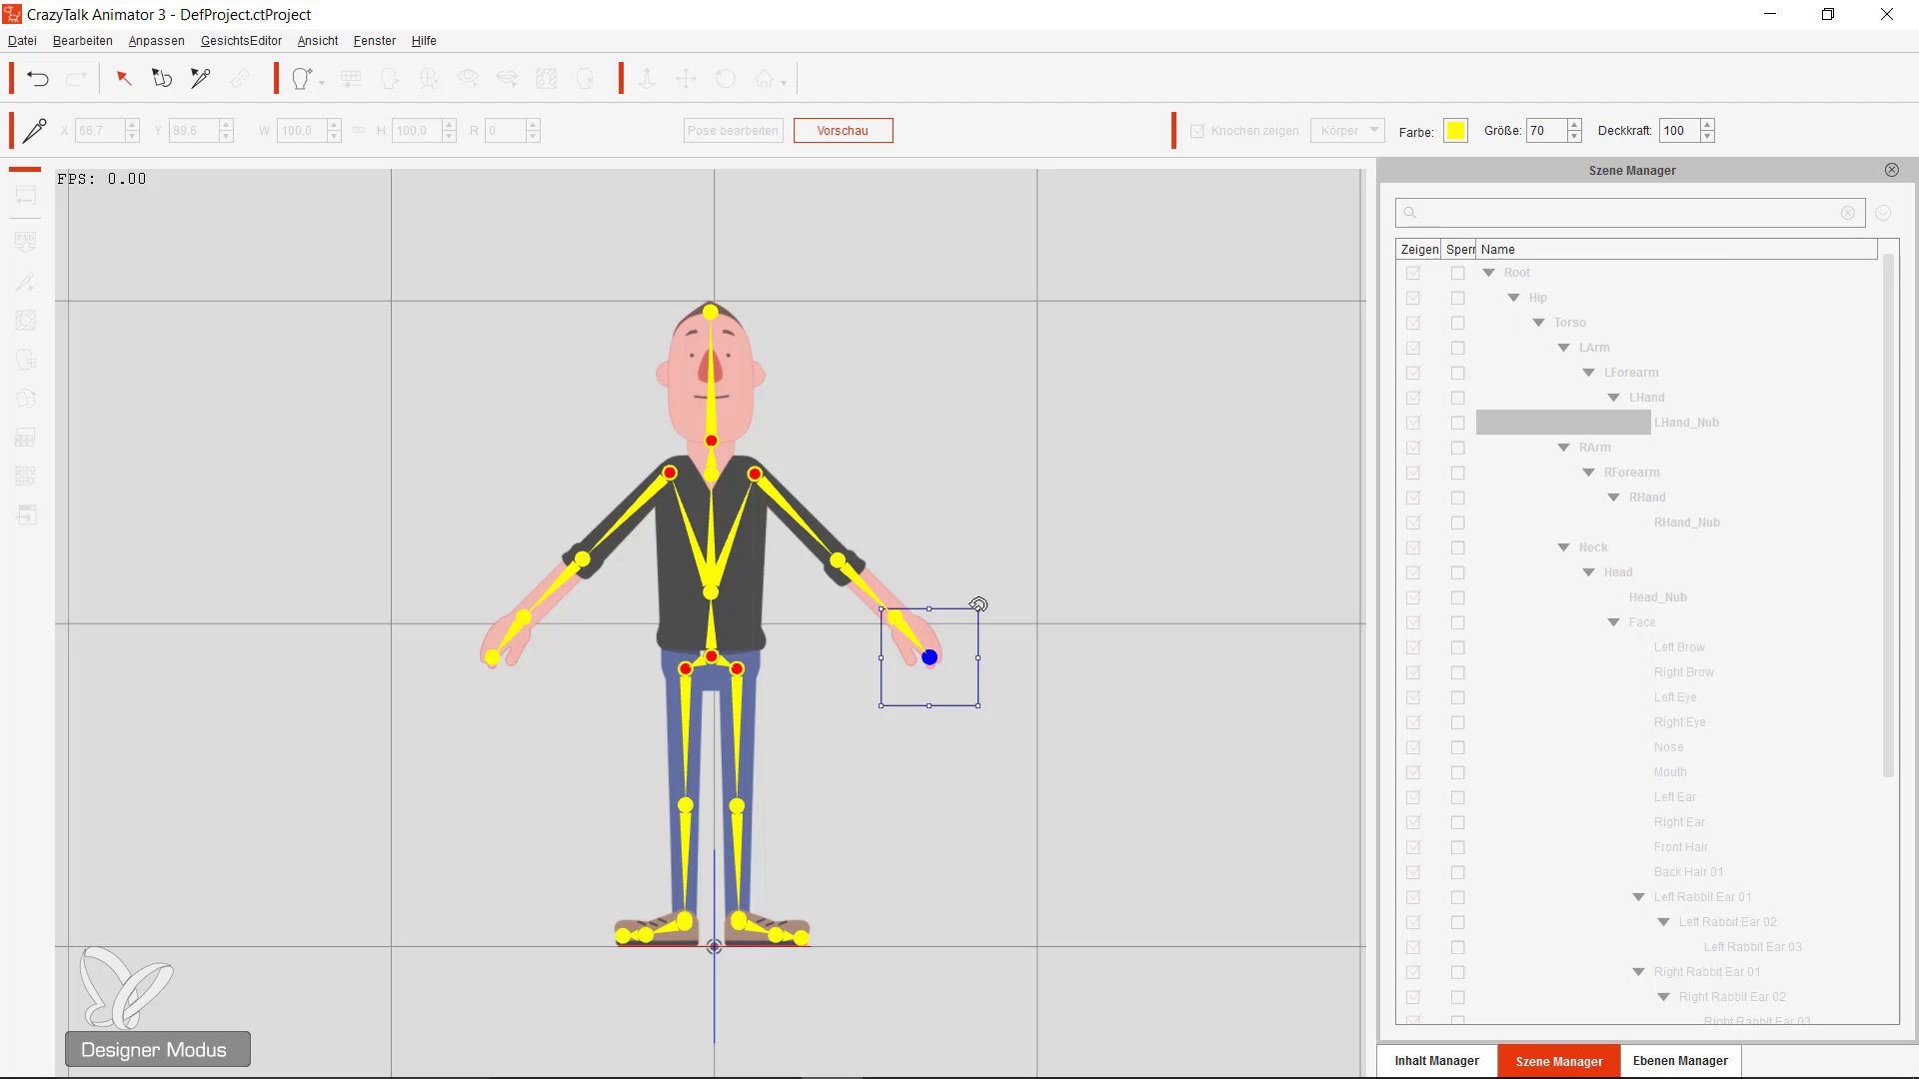
pyautogui.click(940, 634)
pyautogui.moveTo(954, 604); pyautogui.dragTo(1010, 630)
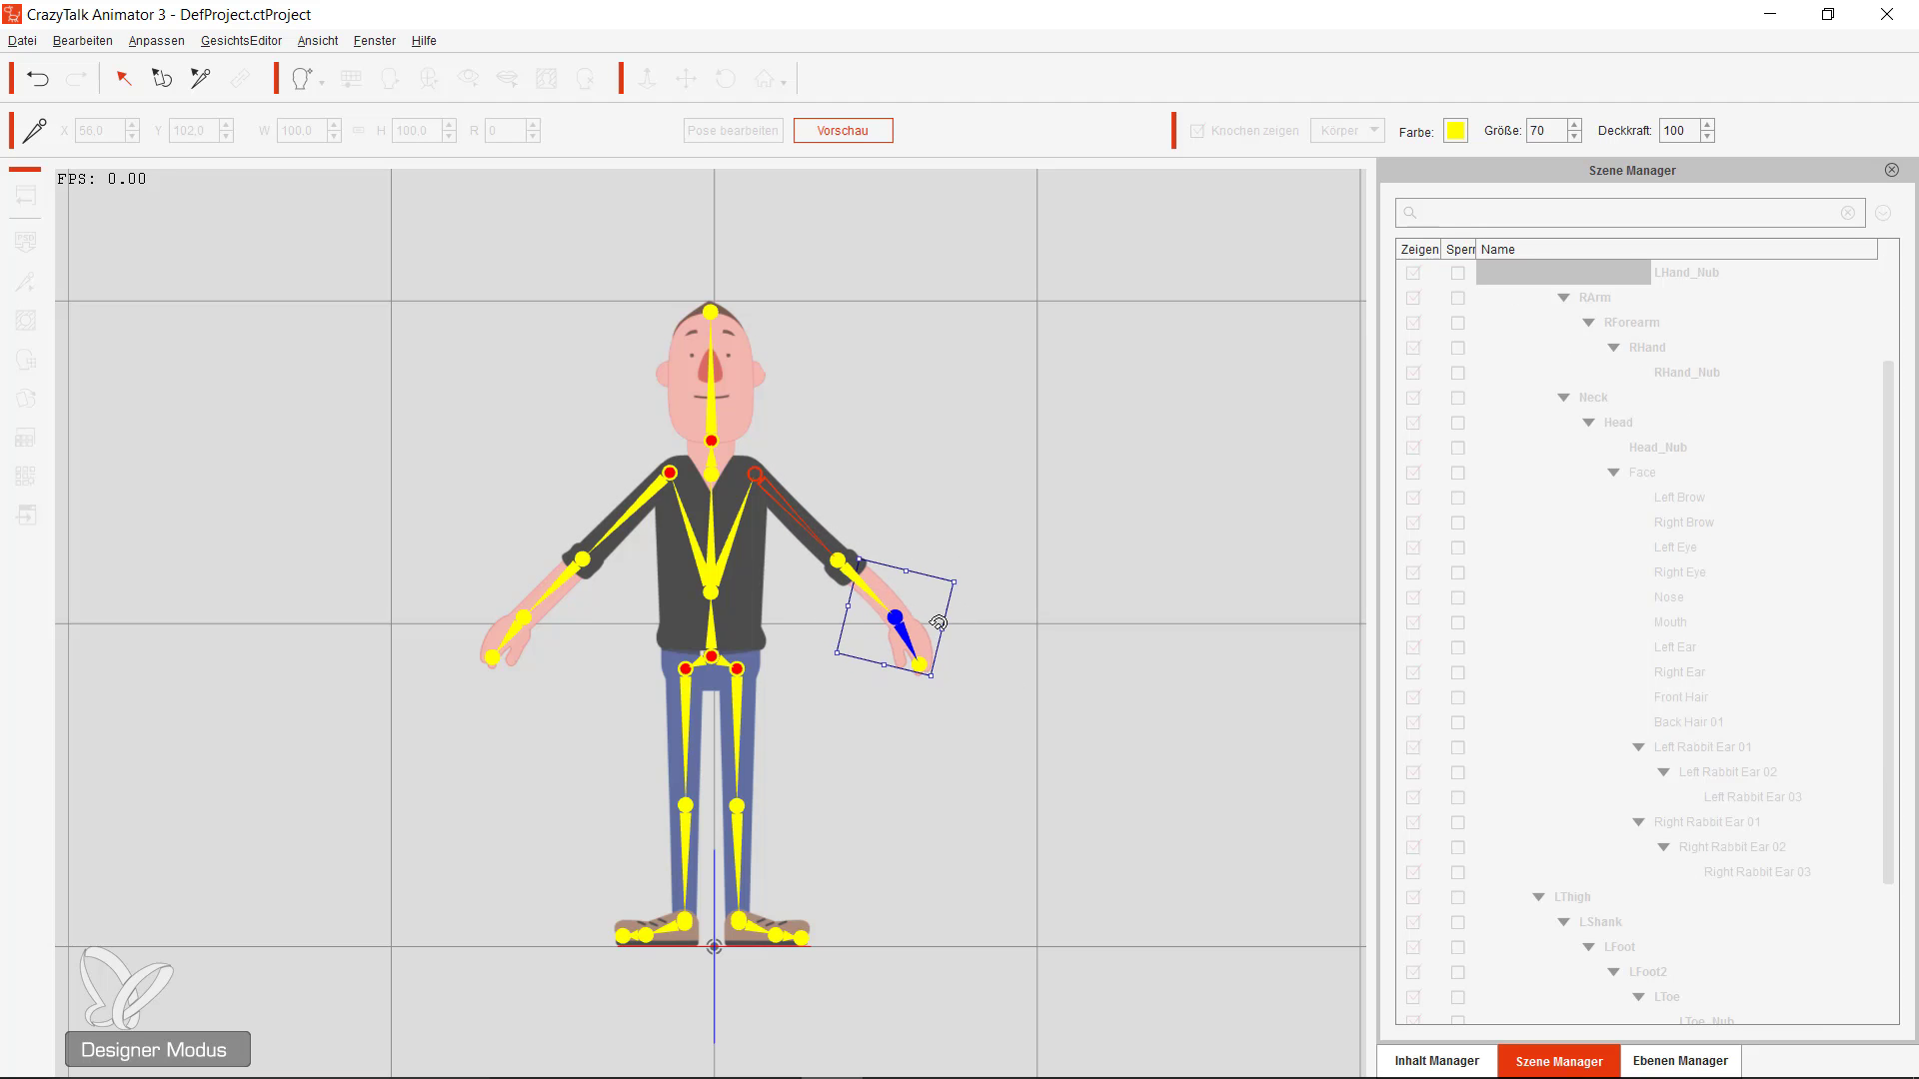
pyautogui.moveTo(905, 556); pyautogui.dragTo(799, 565)
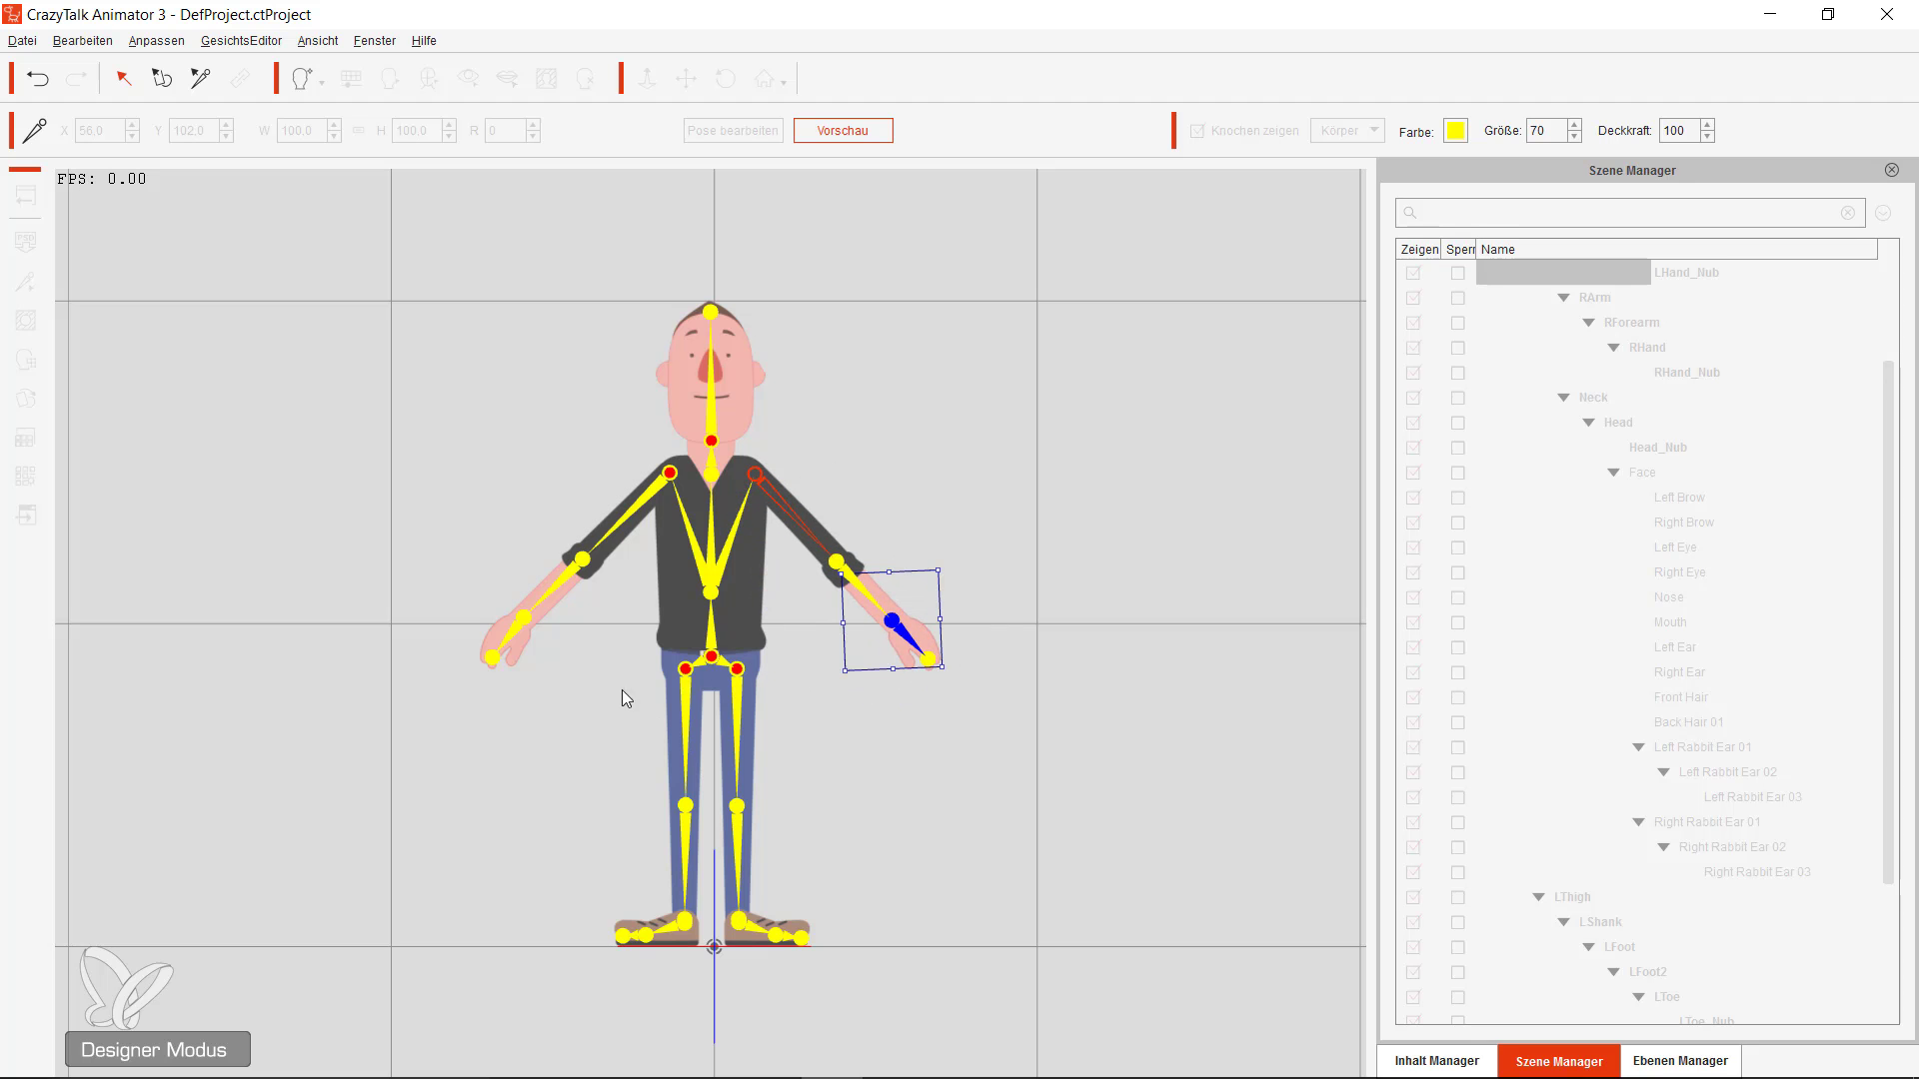
# - Test the leg bones in the preview by raising both feet so the knees bend, and end the preview
pyautogui.click(681, 752)
pyautogui.click(686, 844)
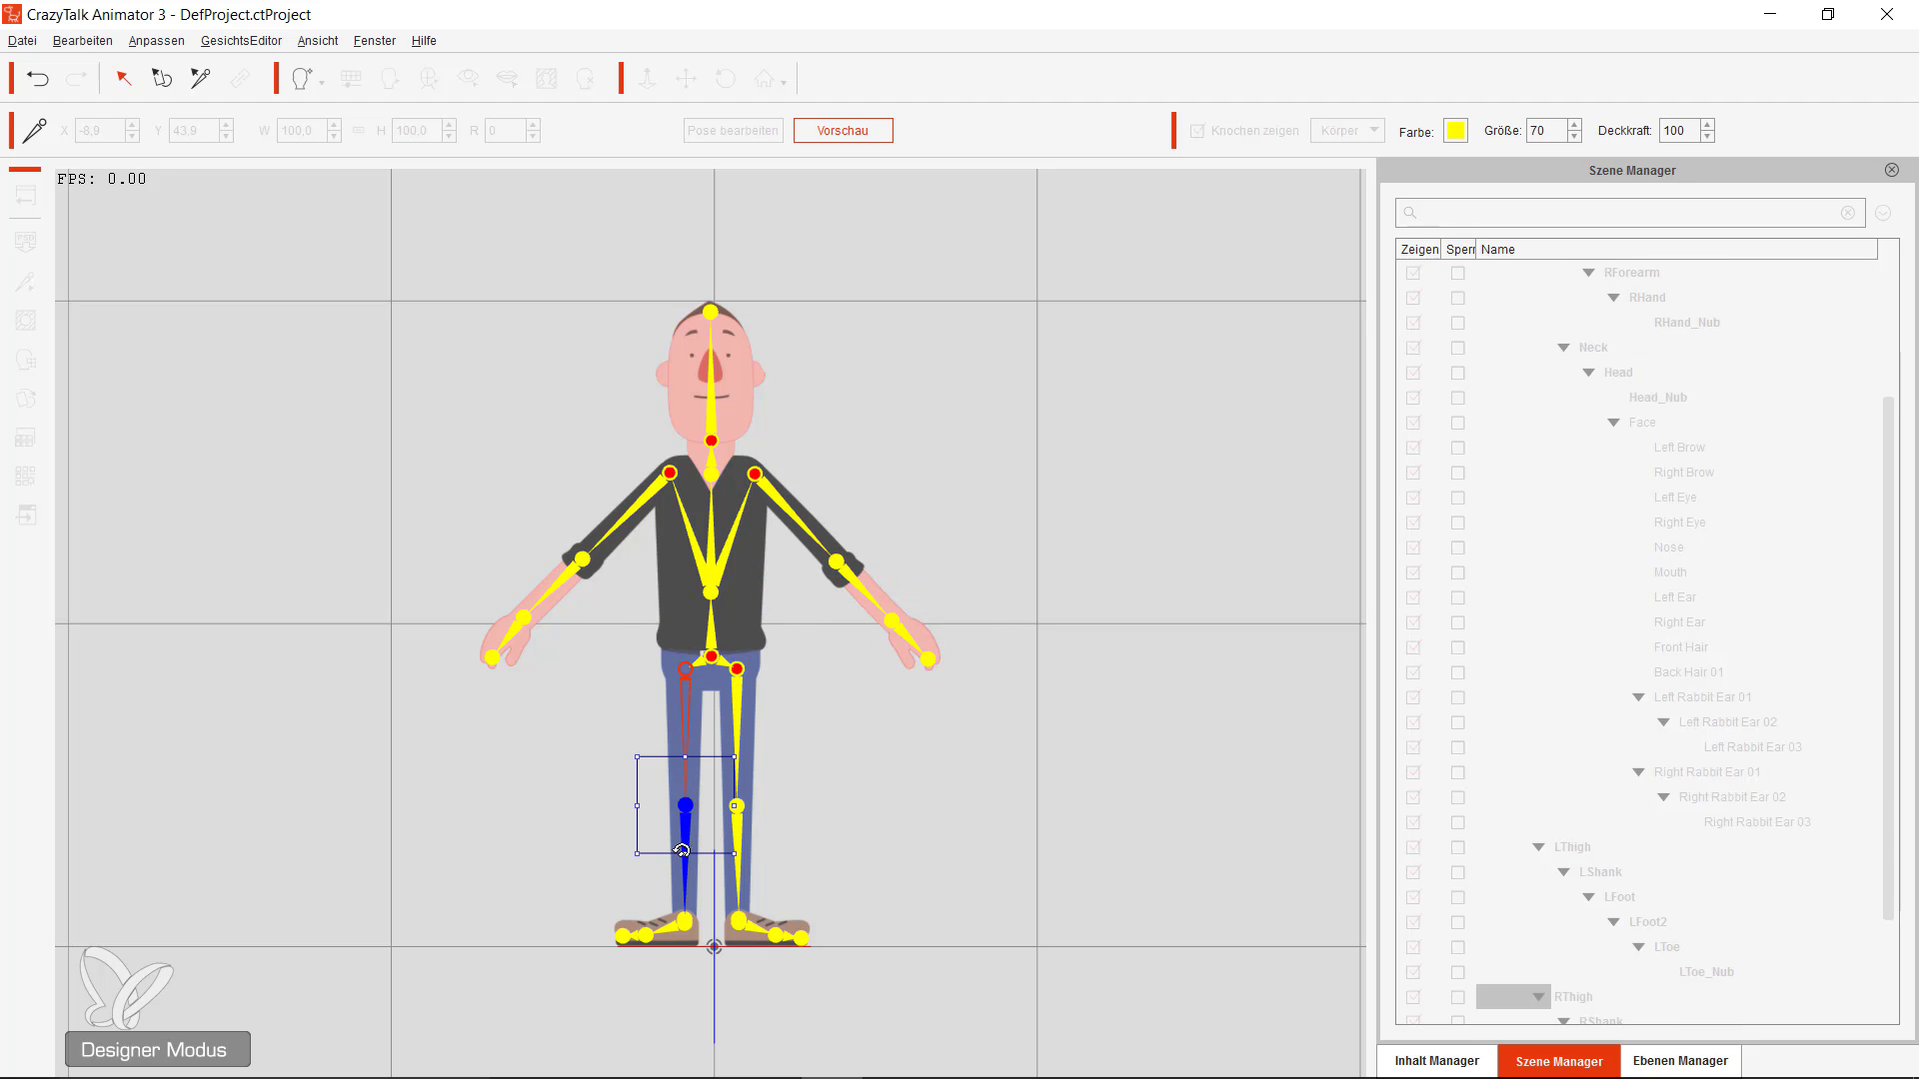
pyautogui.moveTo(685, 921); pyautogui.dragTo(552, 800)
pyautogui.click(735, 919)
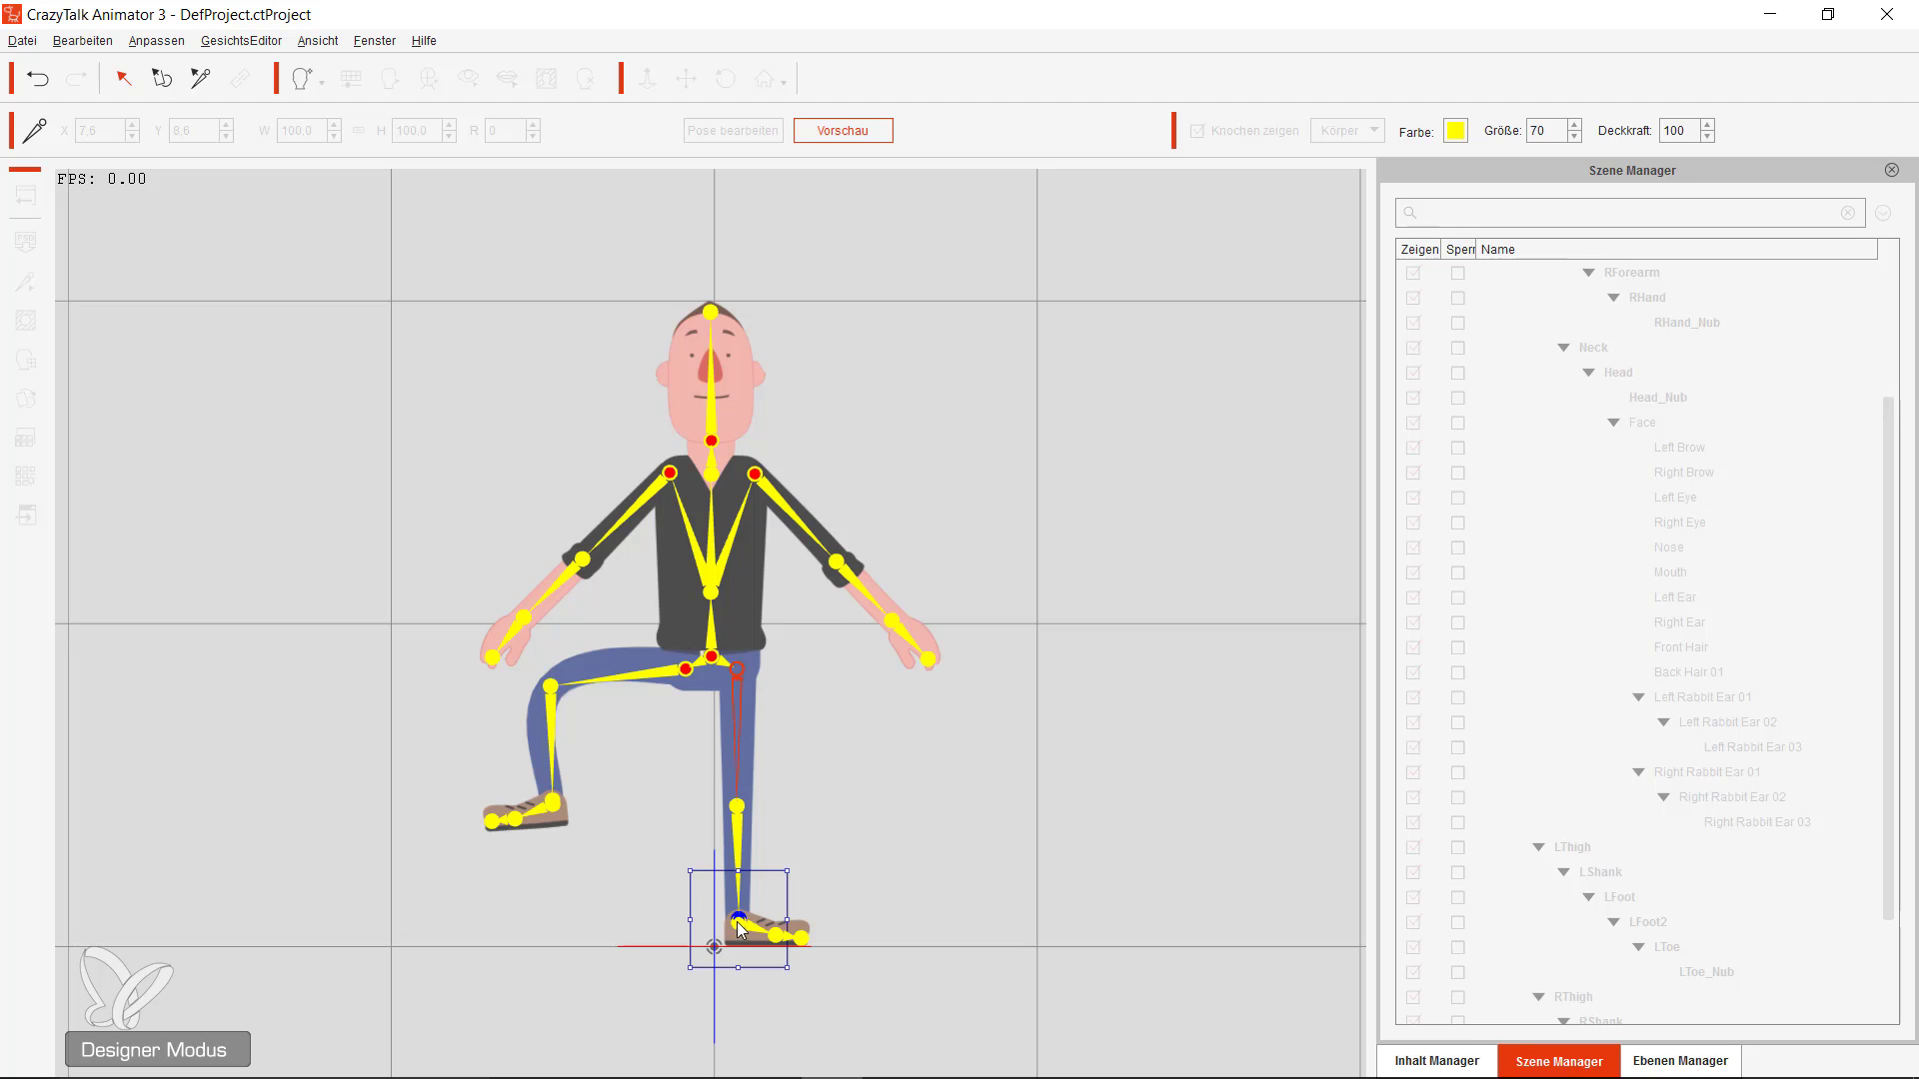
pyautogui.moveTo(740, 922); pyautogui.dragTo(852, 822)
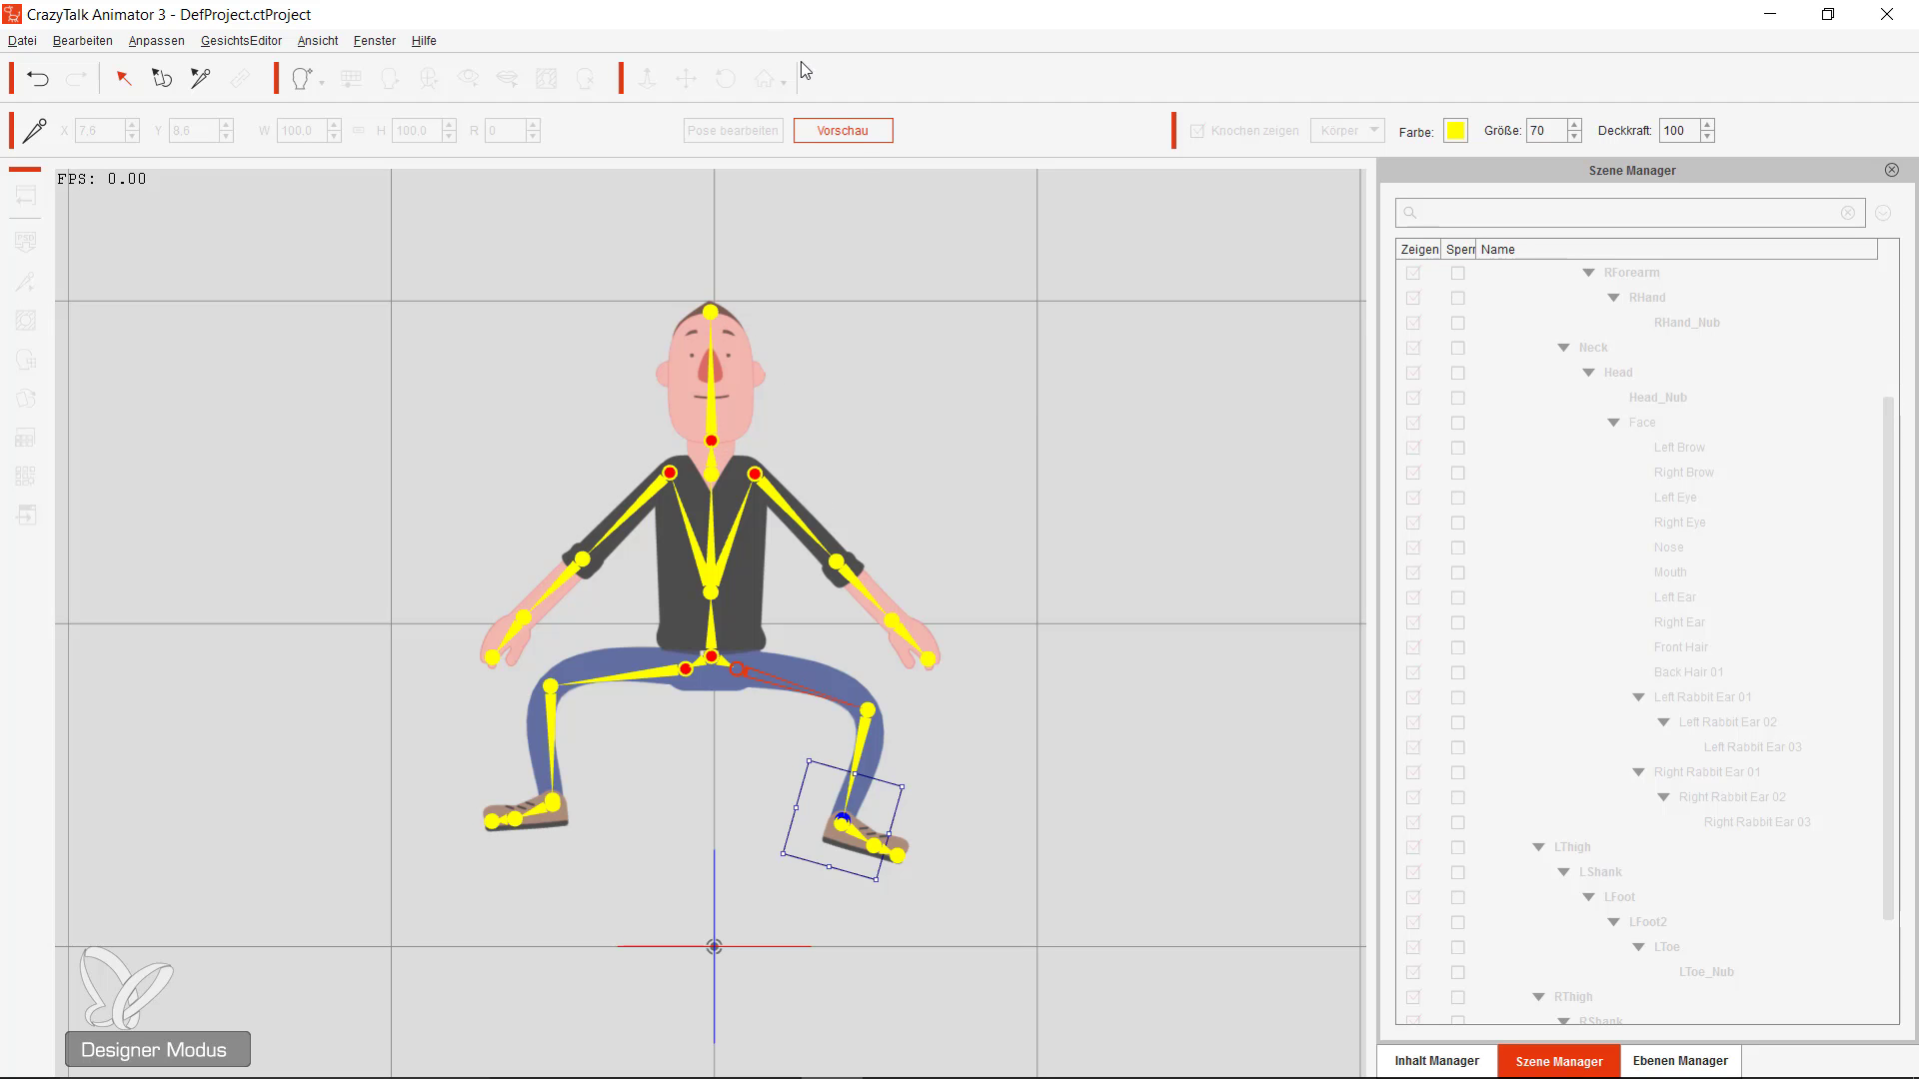
pyautogui.click(856, 135)
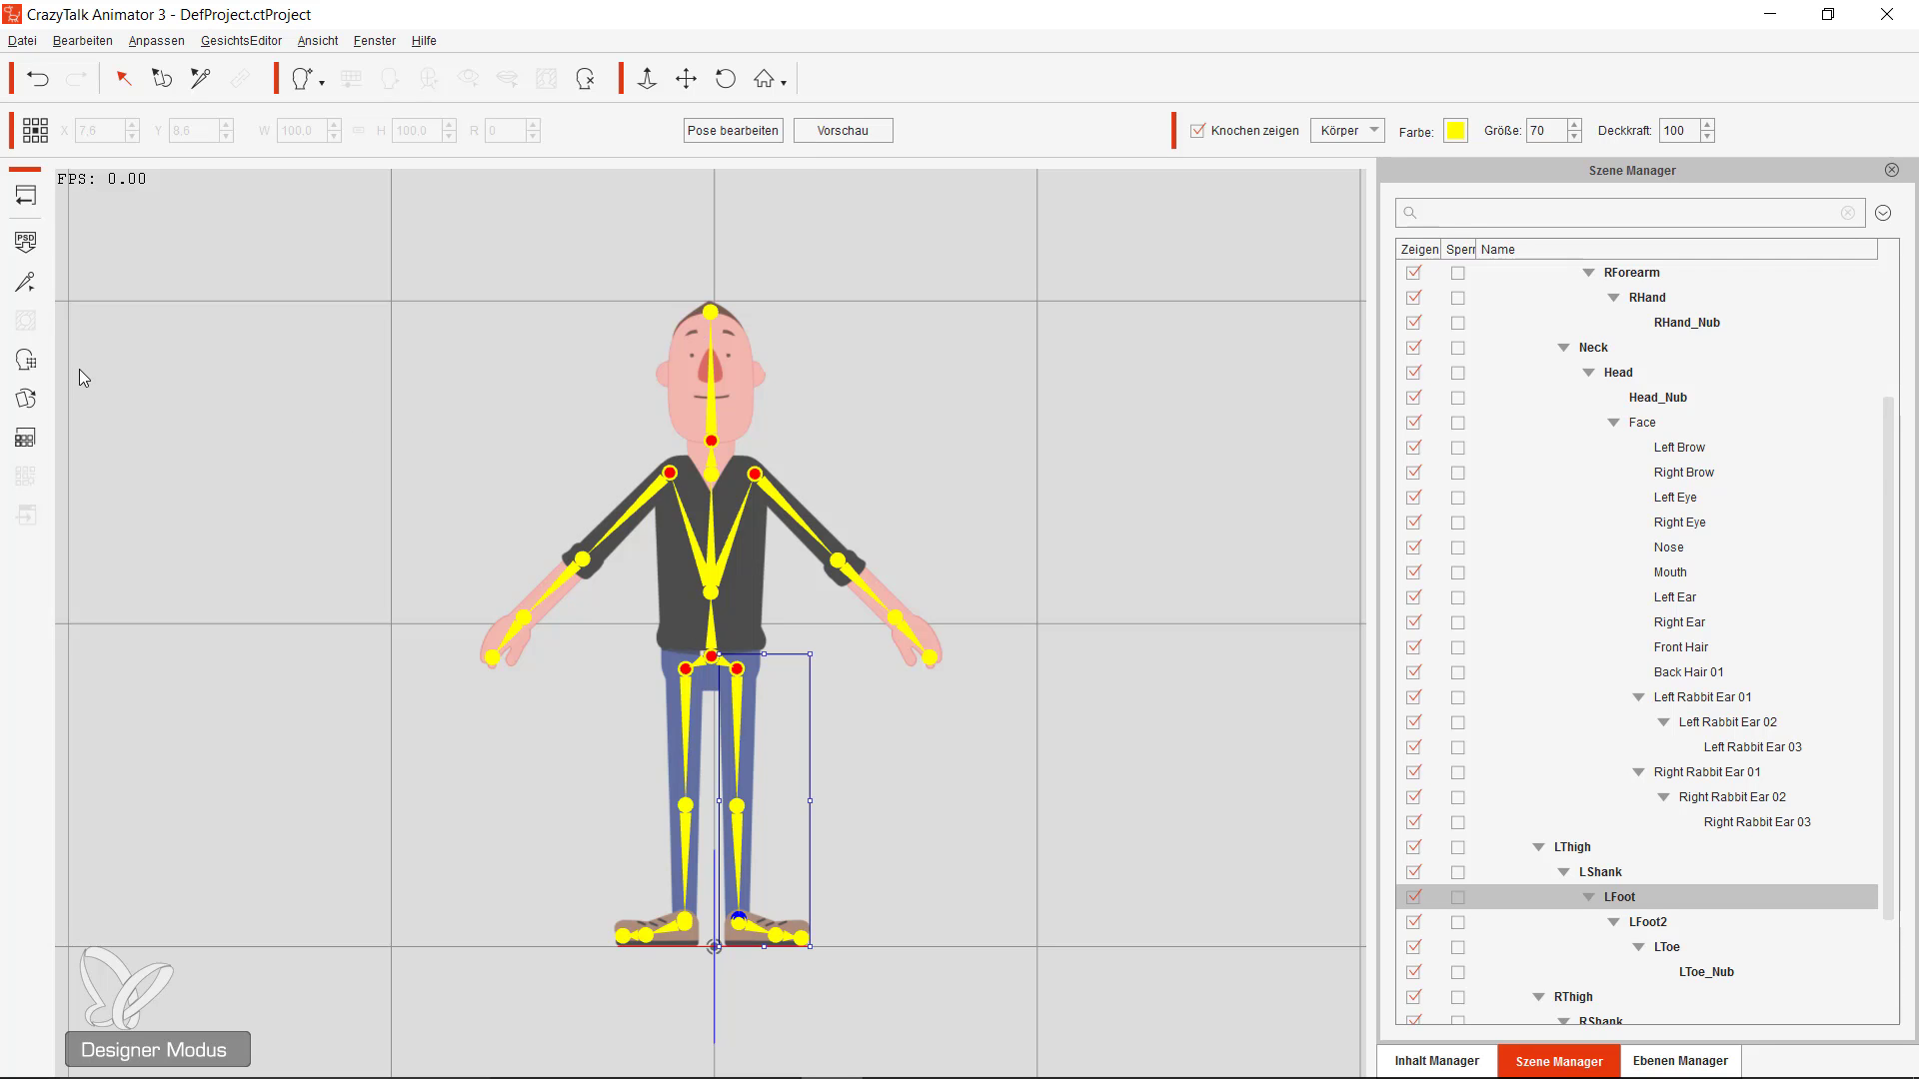
# - Return to the stage and open the Move motion templates of Elastic Folks_Front under 1_G3 Human, widening the content area
pyautogui.click(25, 194)
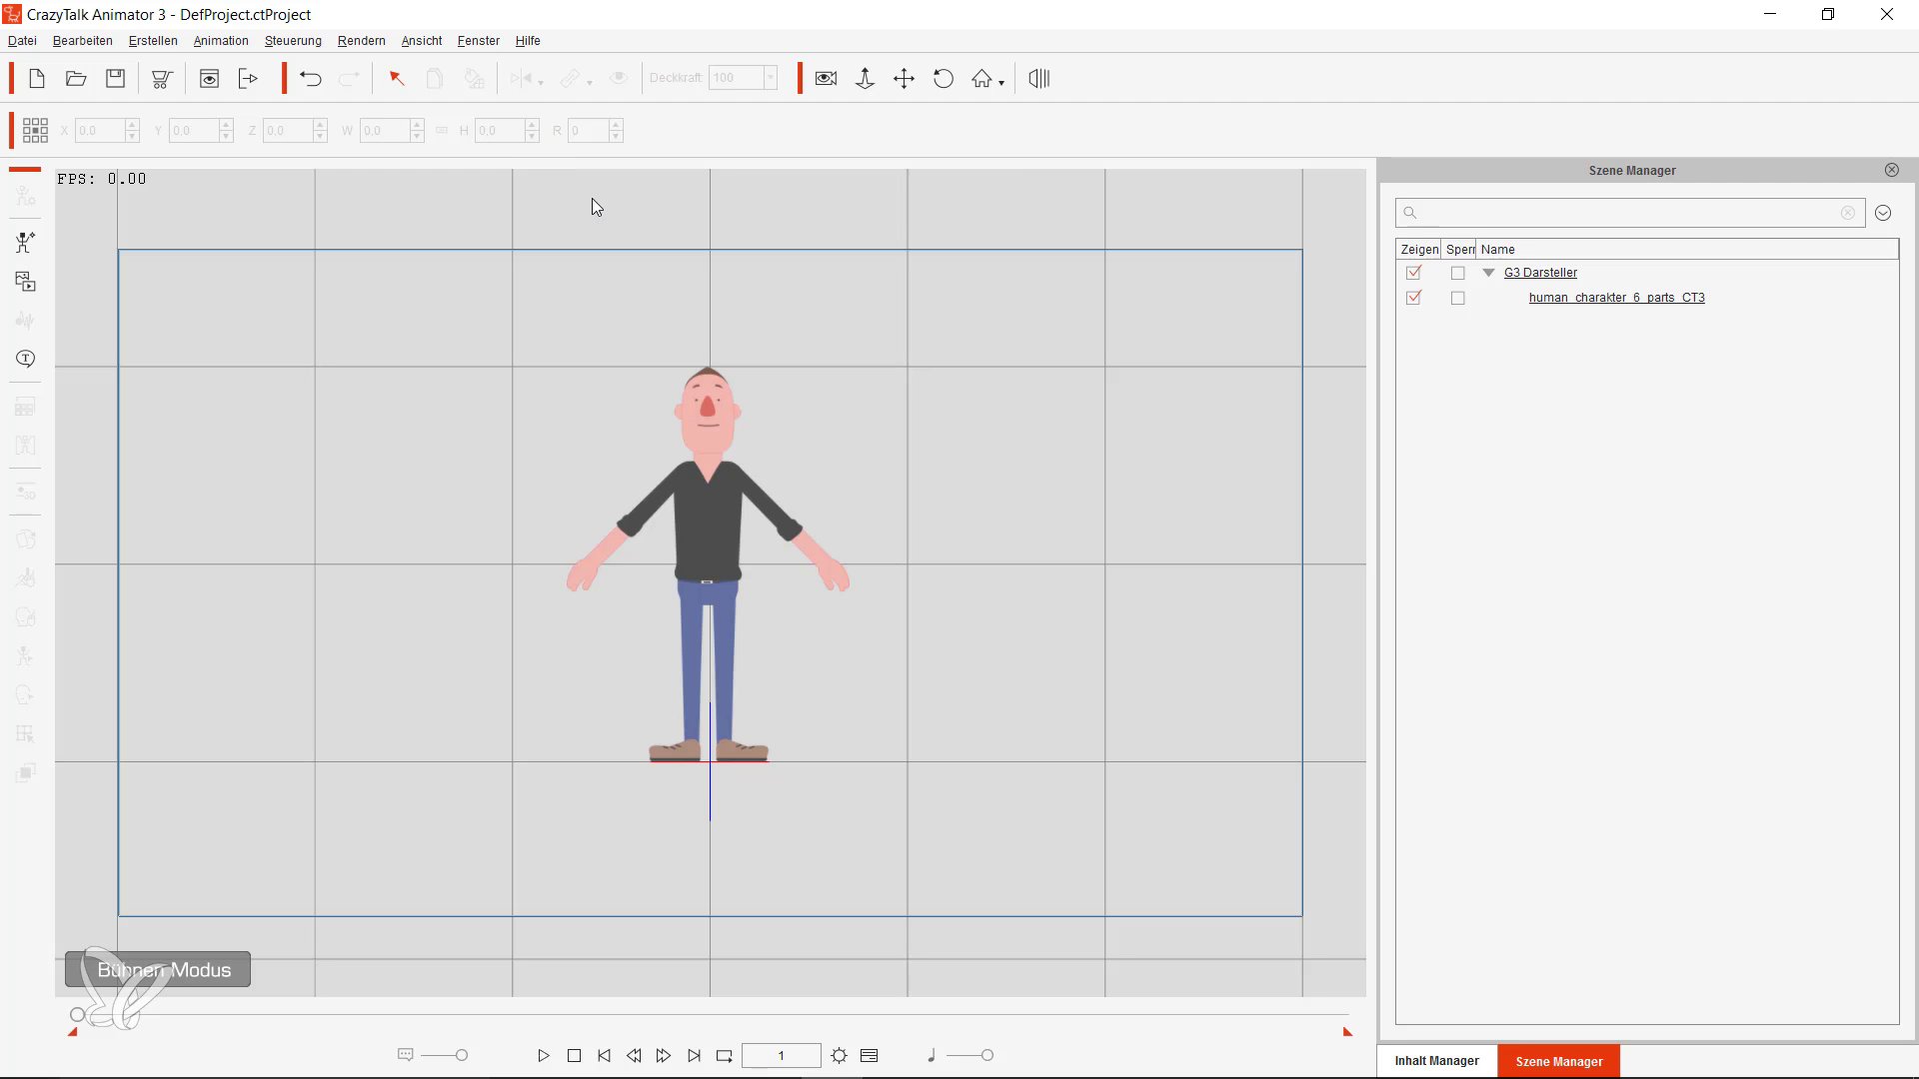
pyautogui.click(1454, 1059)
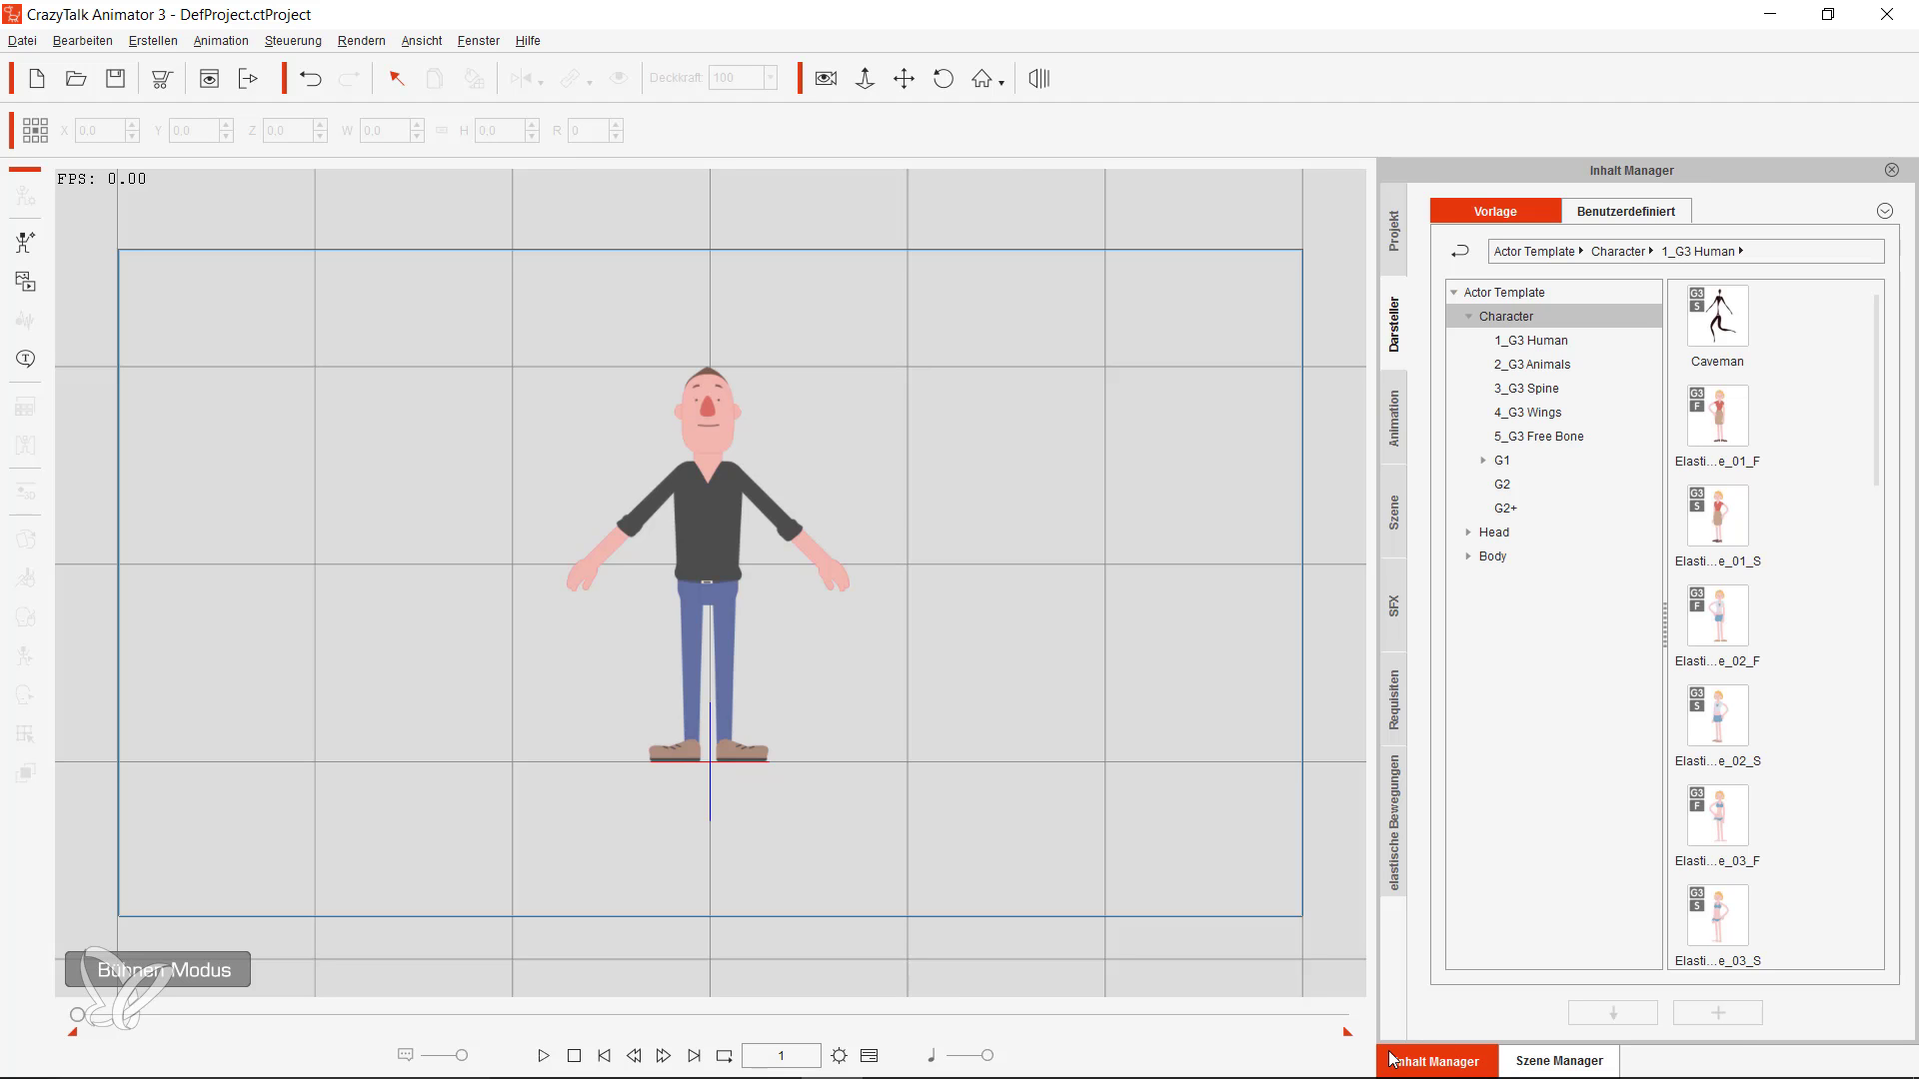
pyautogui.click(1387, 430)
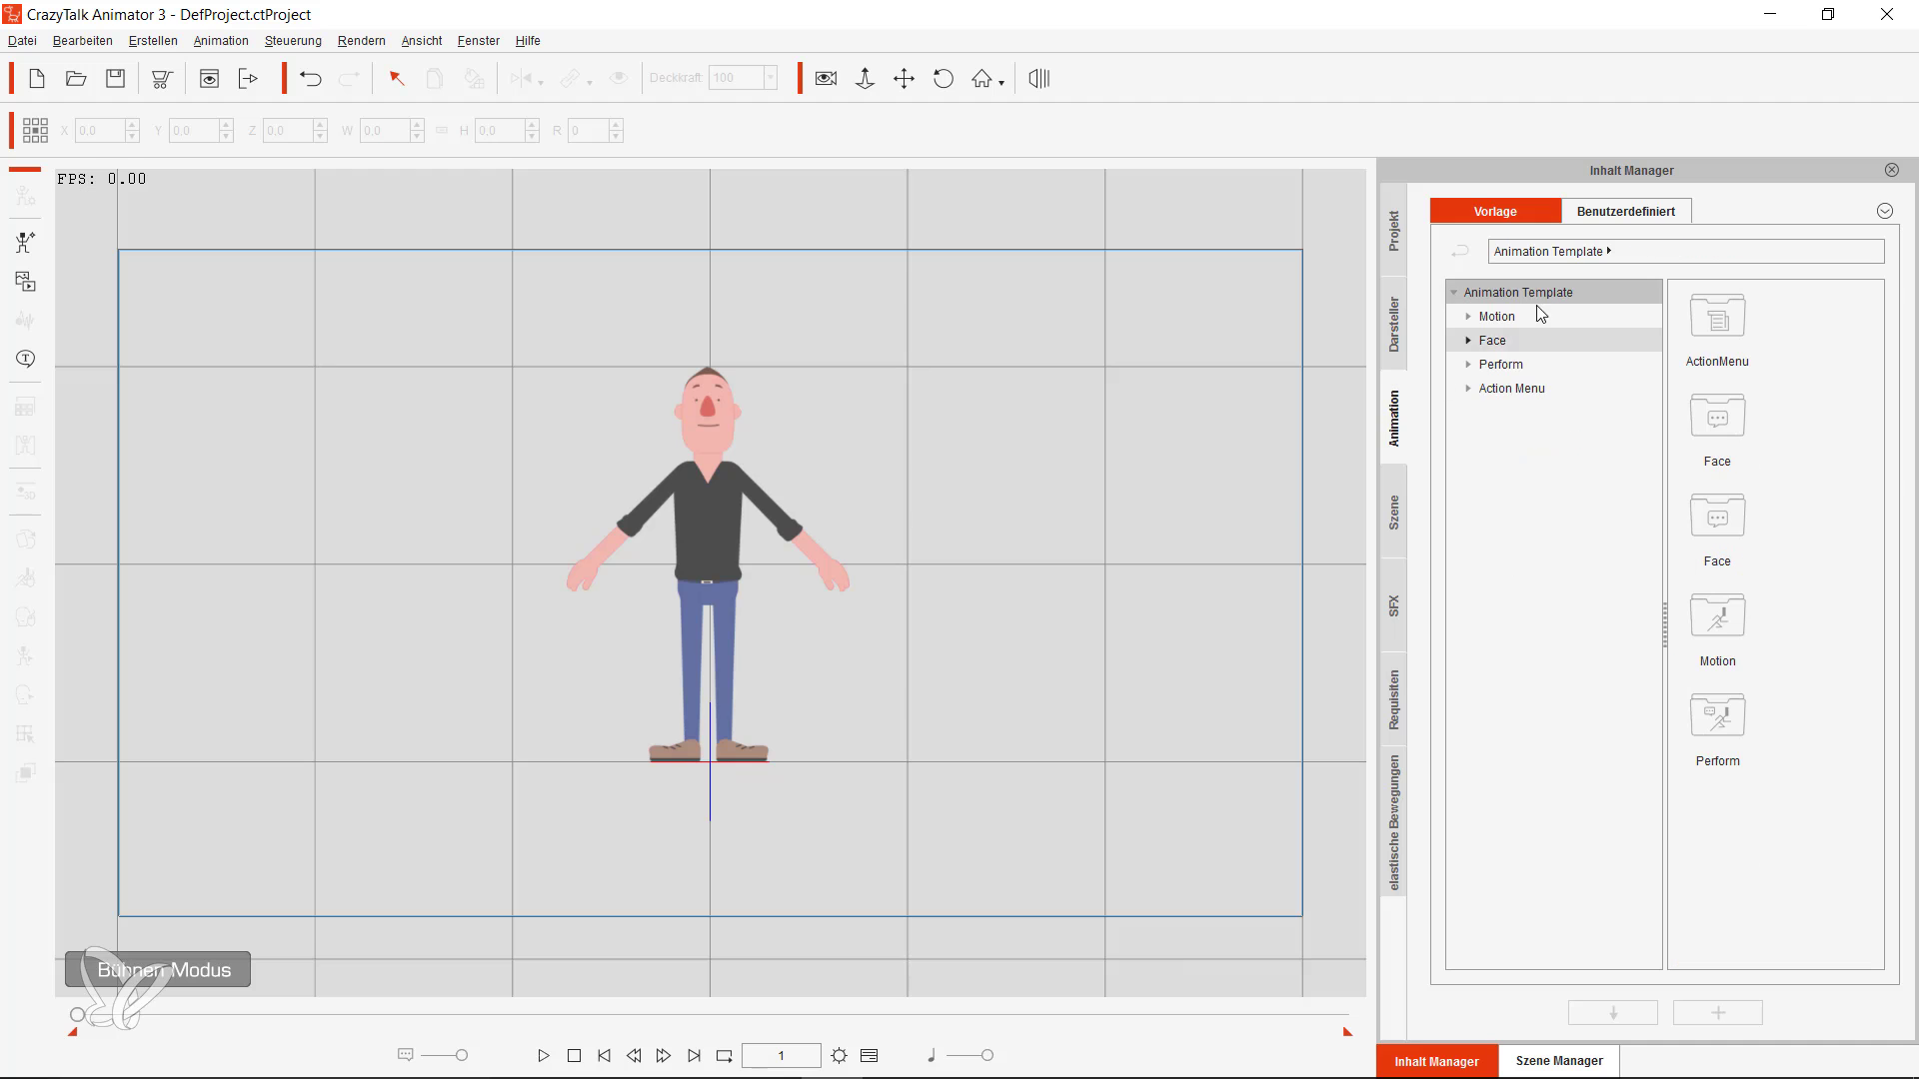
pyautogui.click(1469, 318)
pyautogui.click(1484, 340)
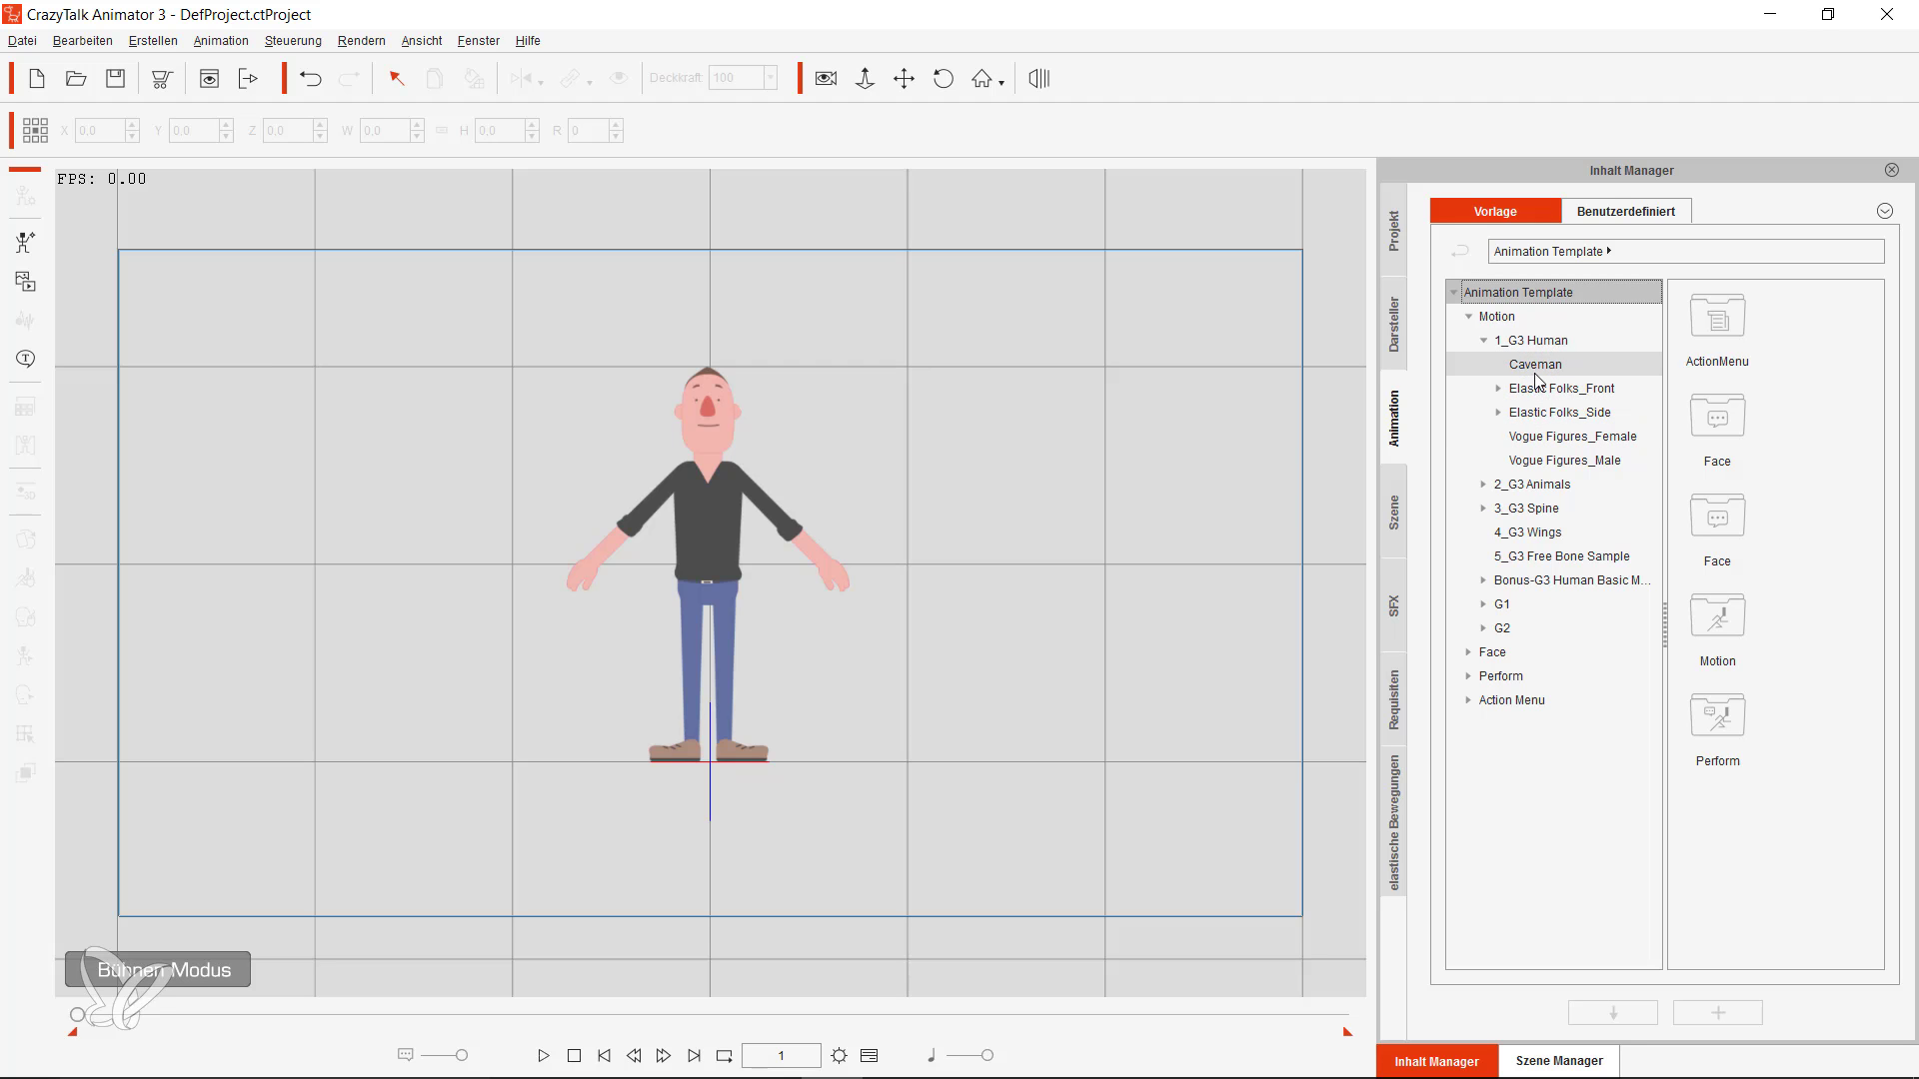
pyautogui.click(1559, 390)
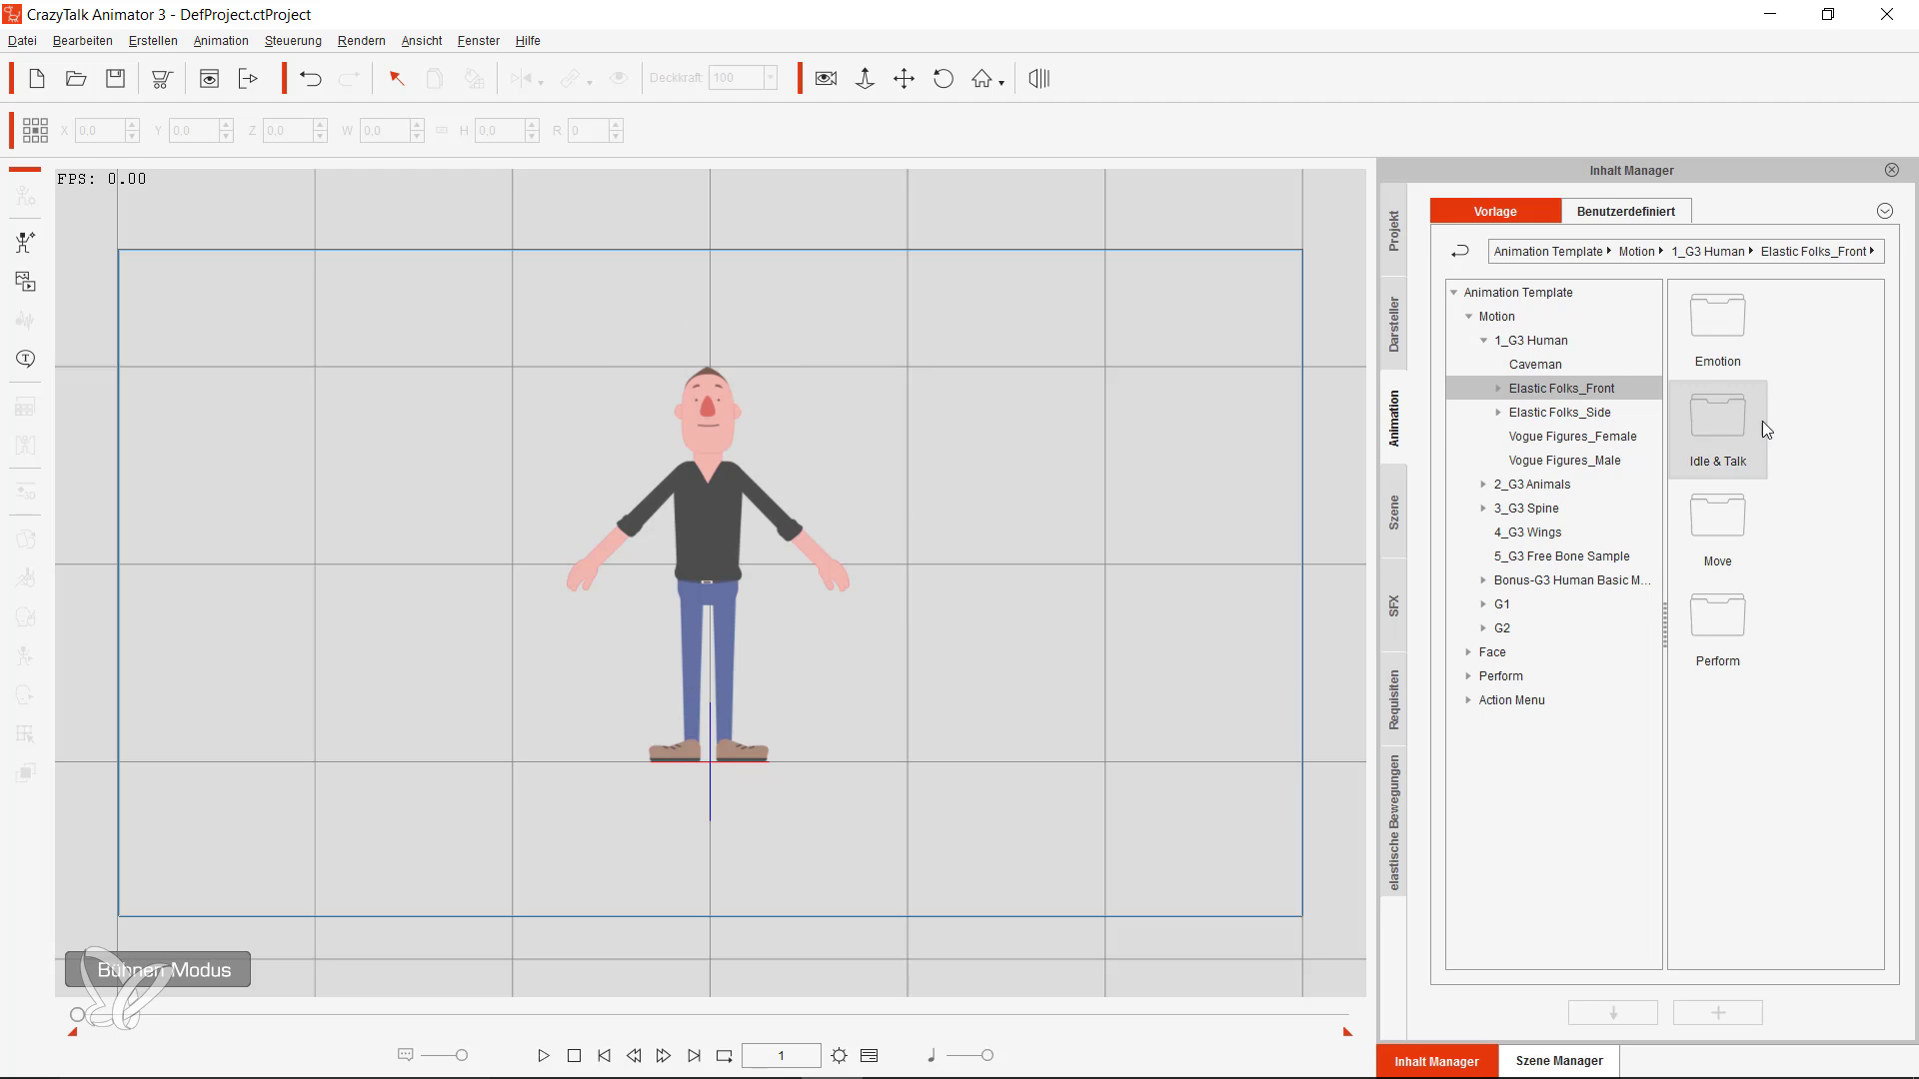
pyautogui.click(1499, 388)
pyautogui.click(1547, 413)
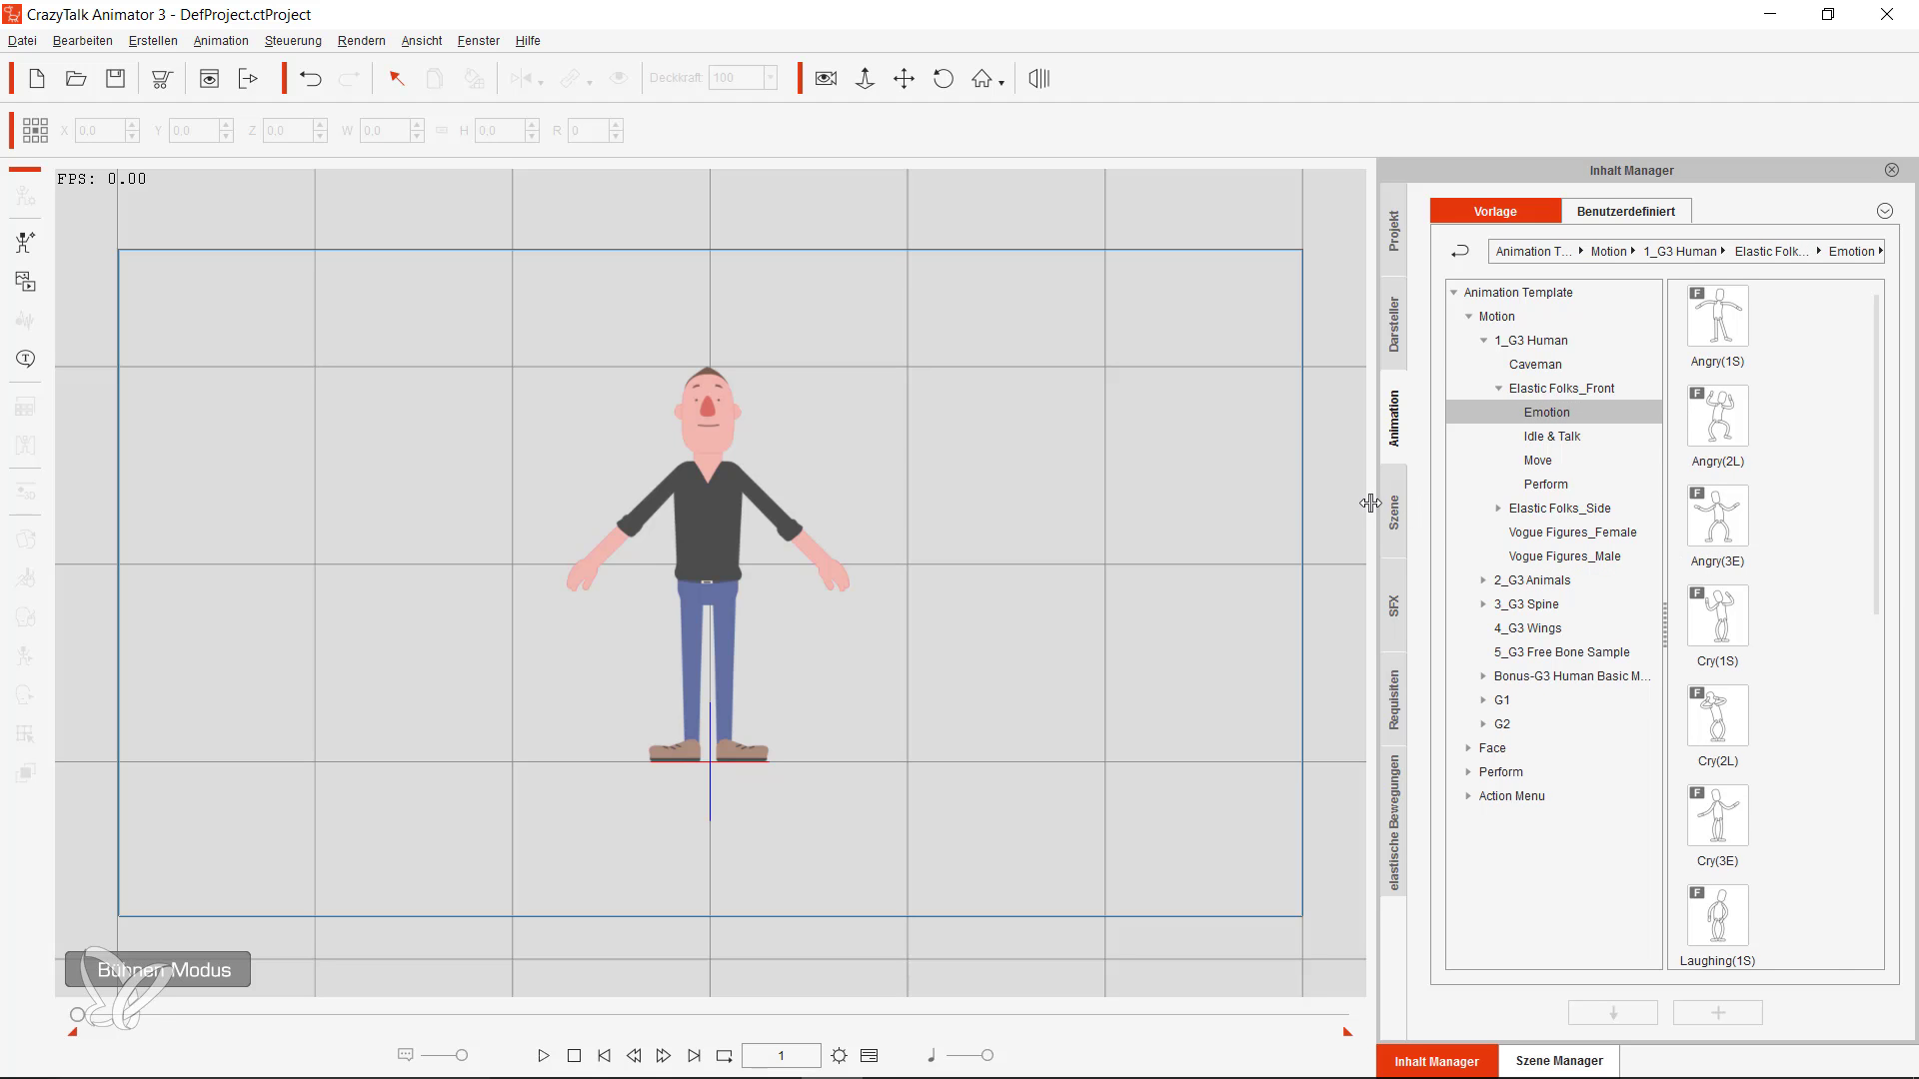
pyautogui.moveTo(1372, 510); pyautogui.dragTo(1344, 504)
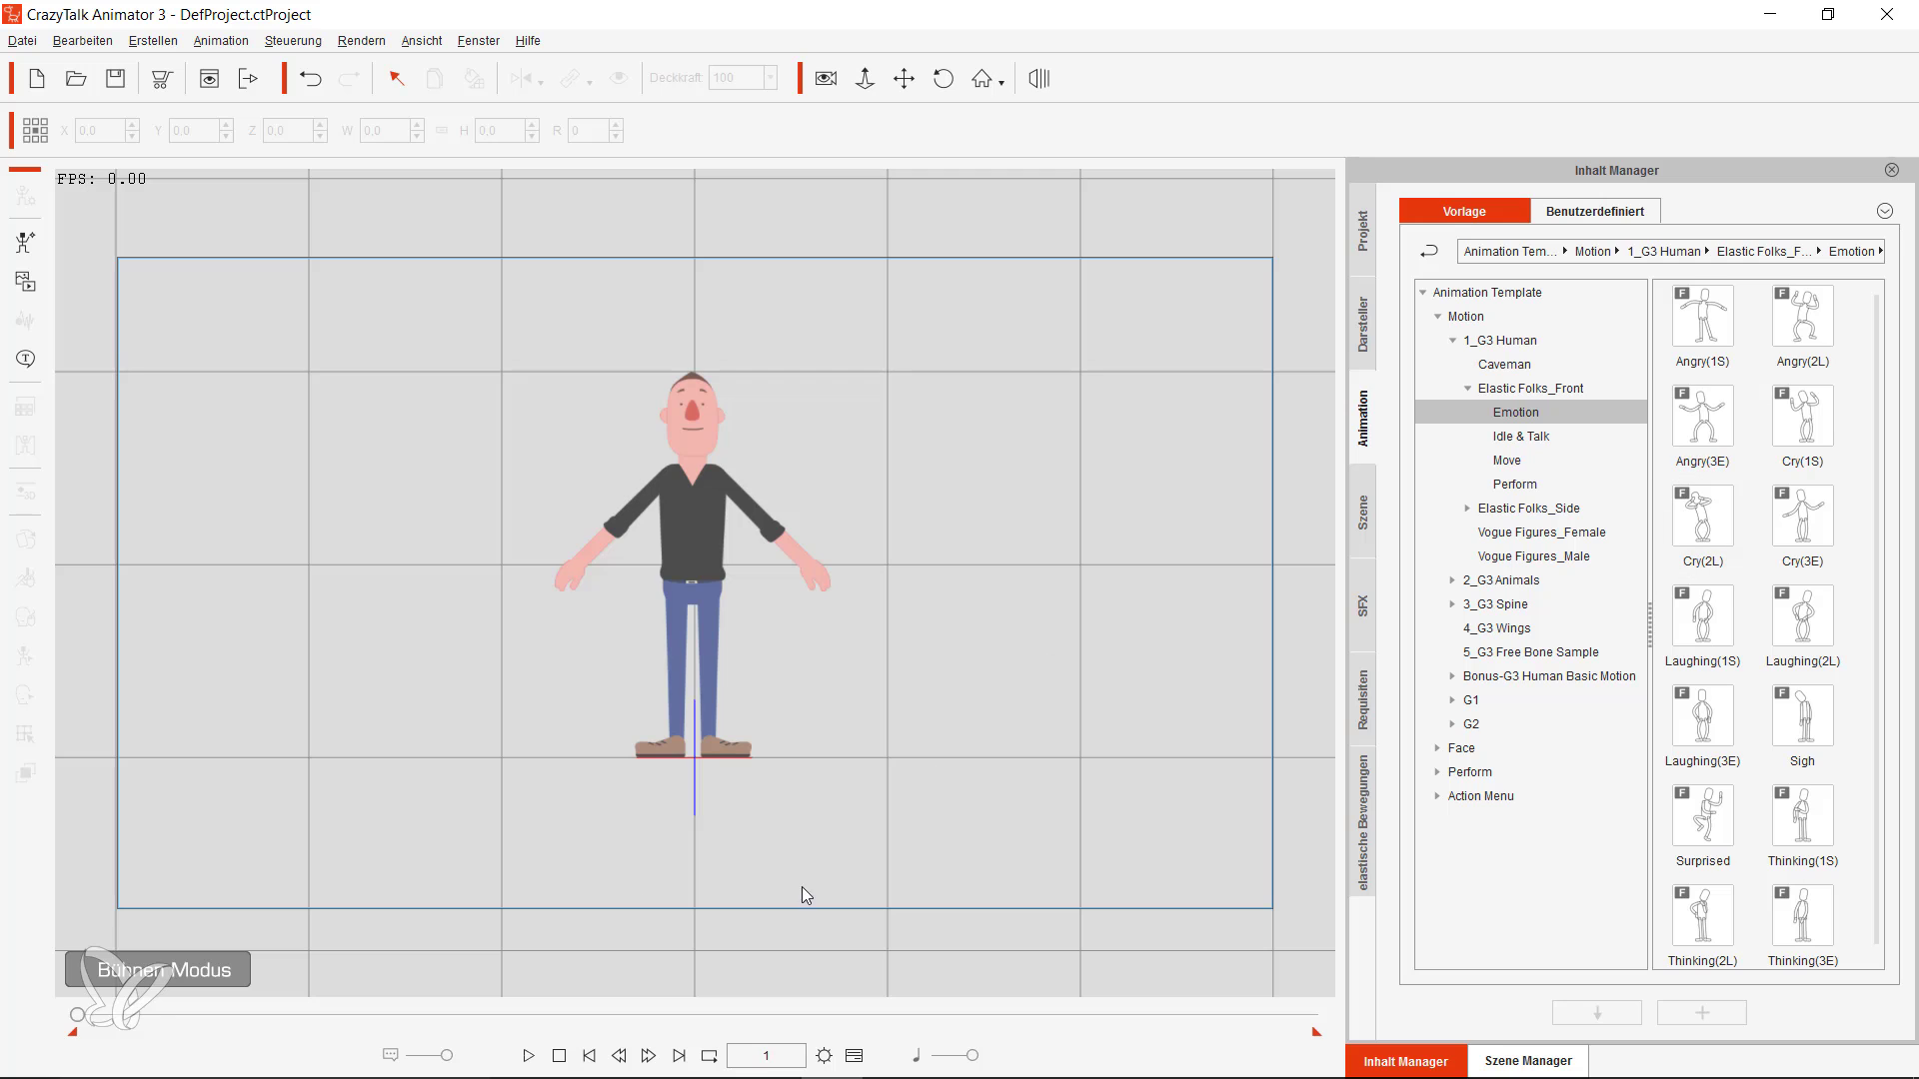
pyautogui.hotkey('ctrl', 'z')
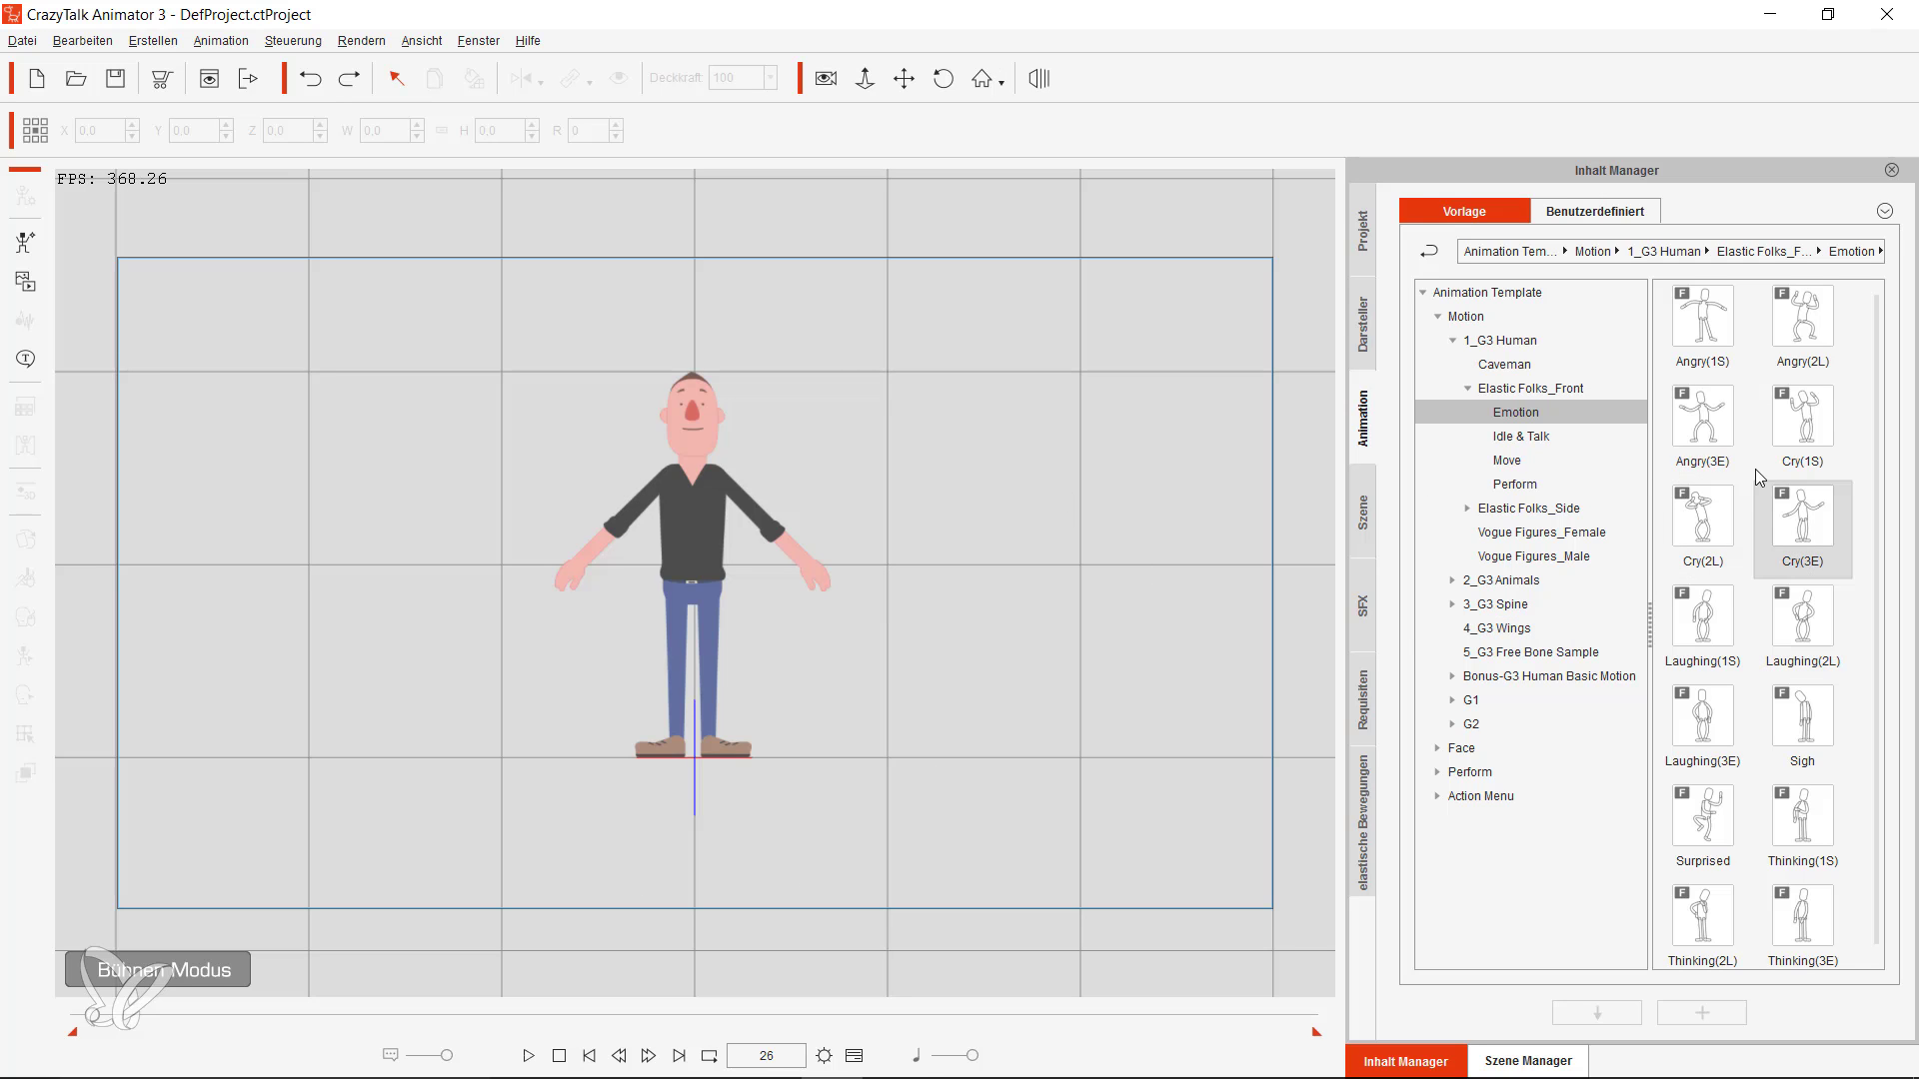
pyautogui.click(1526, 460)
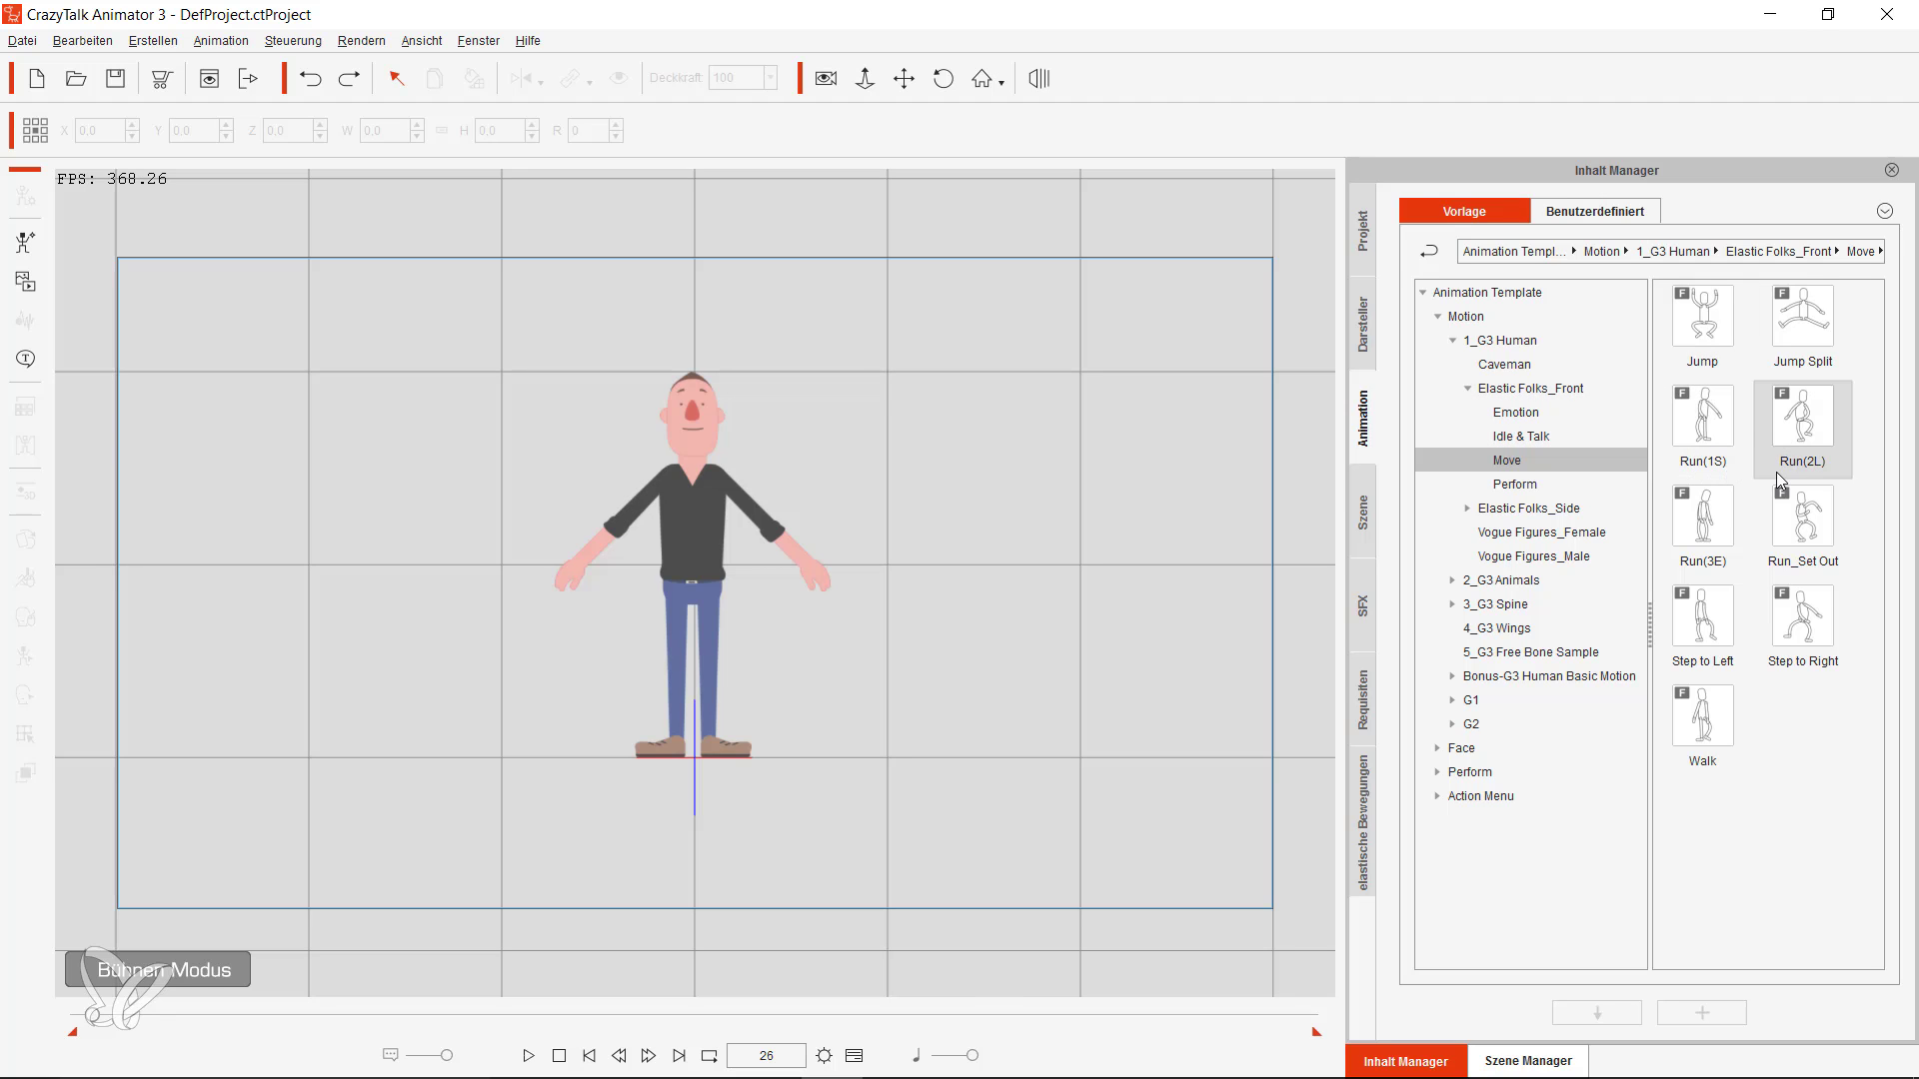
# - Select the character on the stage and apply the Run(1S) motion to it
pyautogui.doubleClick(1715, 432)
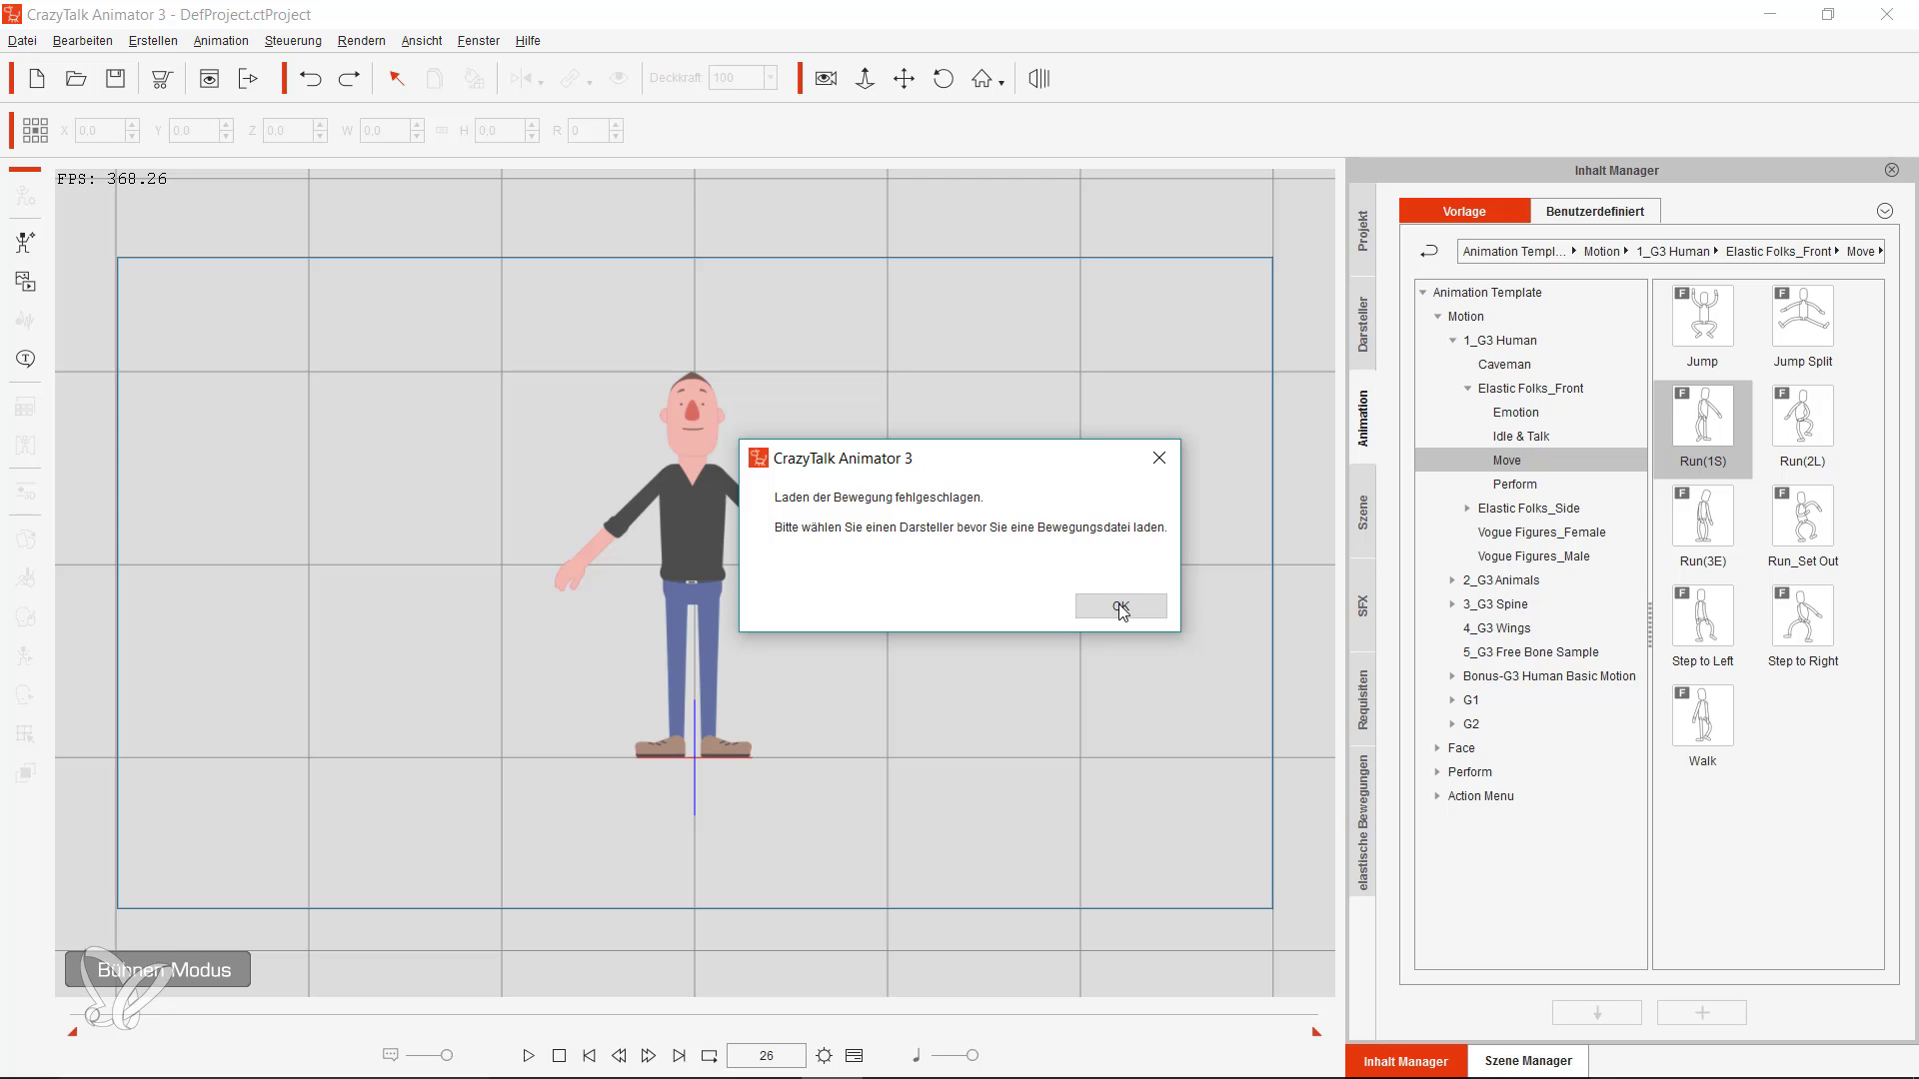
pyautogui.click(1121, 608)
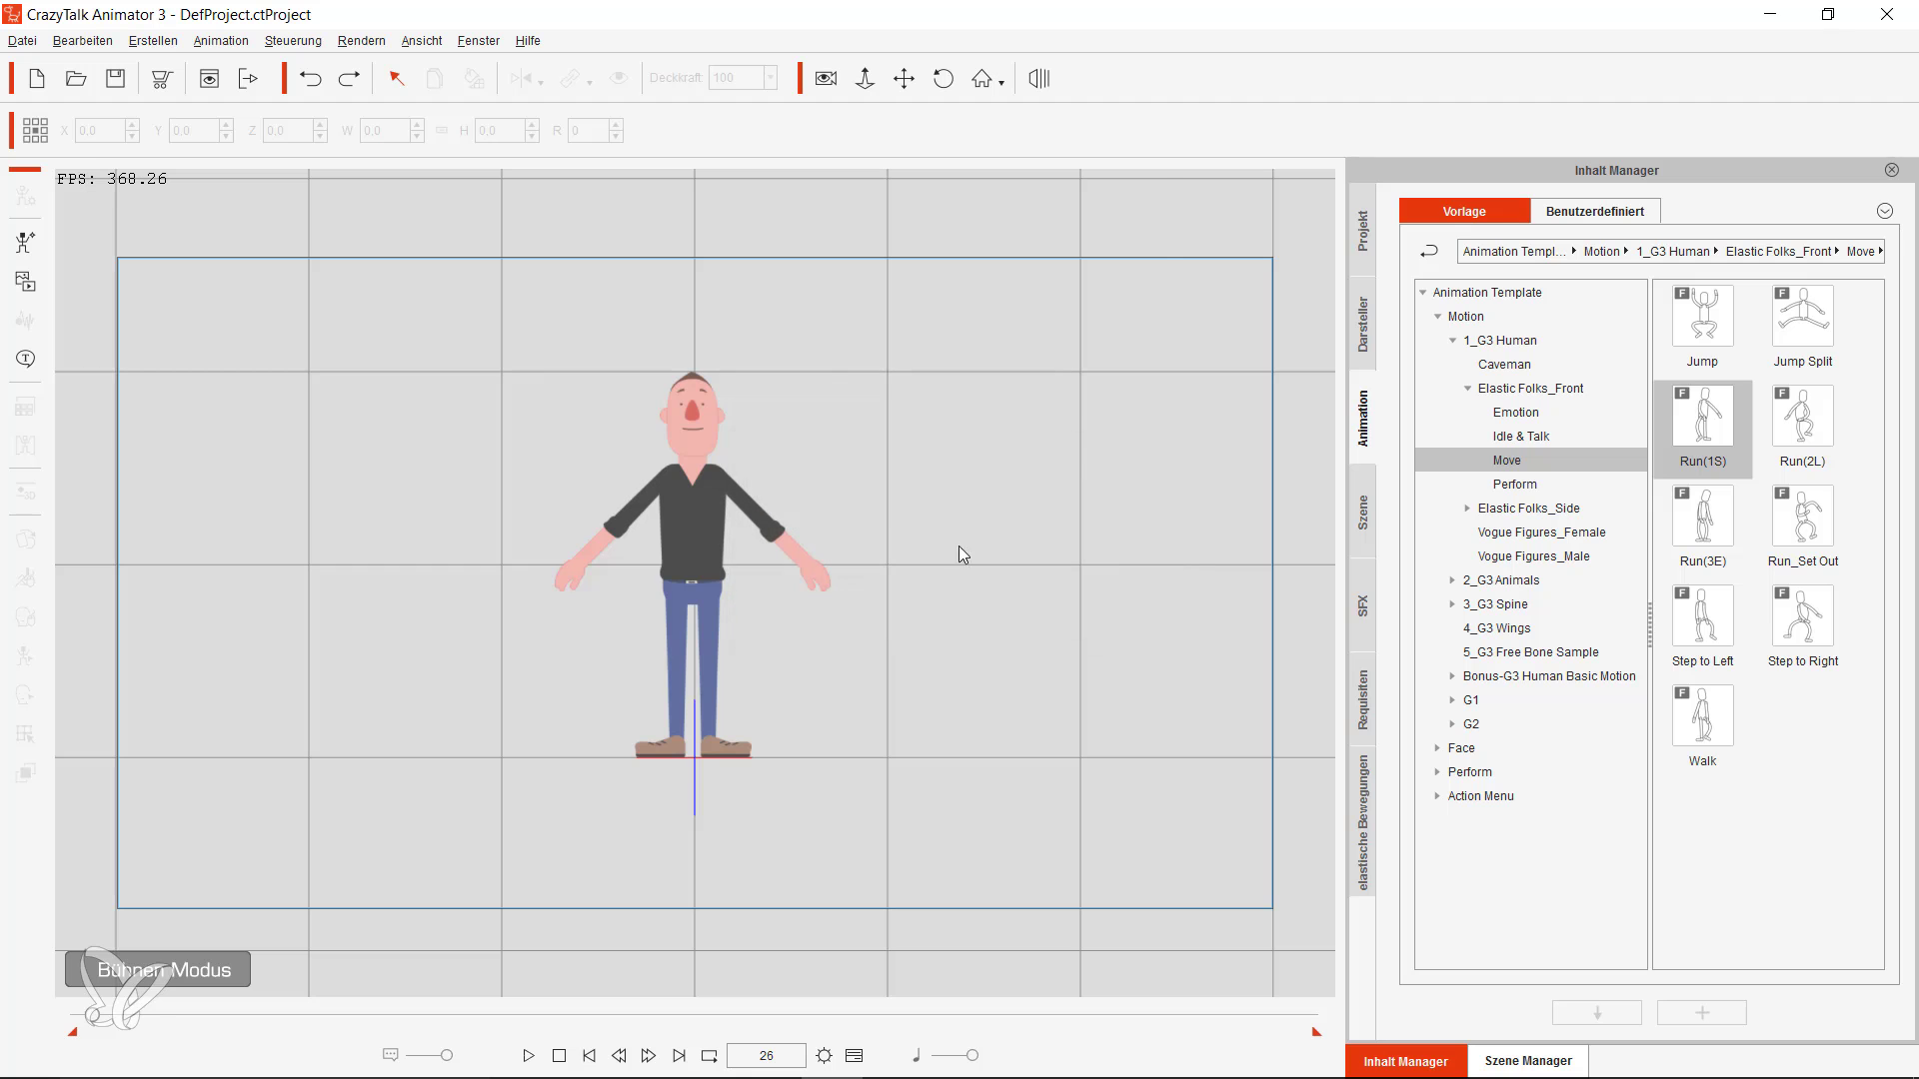
pyautogui.click(691, 512)
pyautogui.doubleClick(1704, 418)
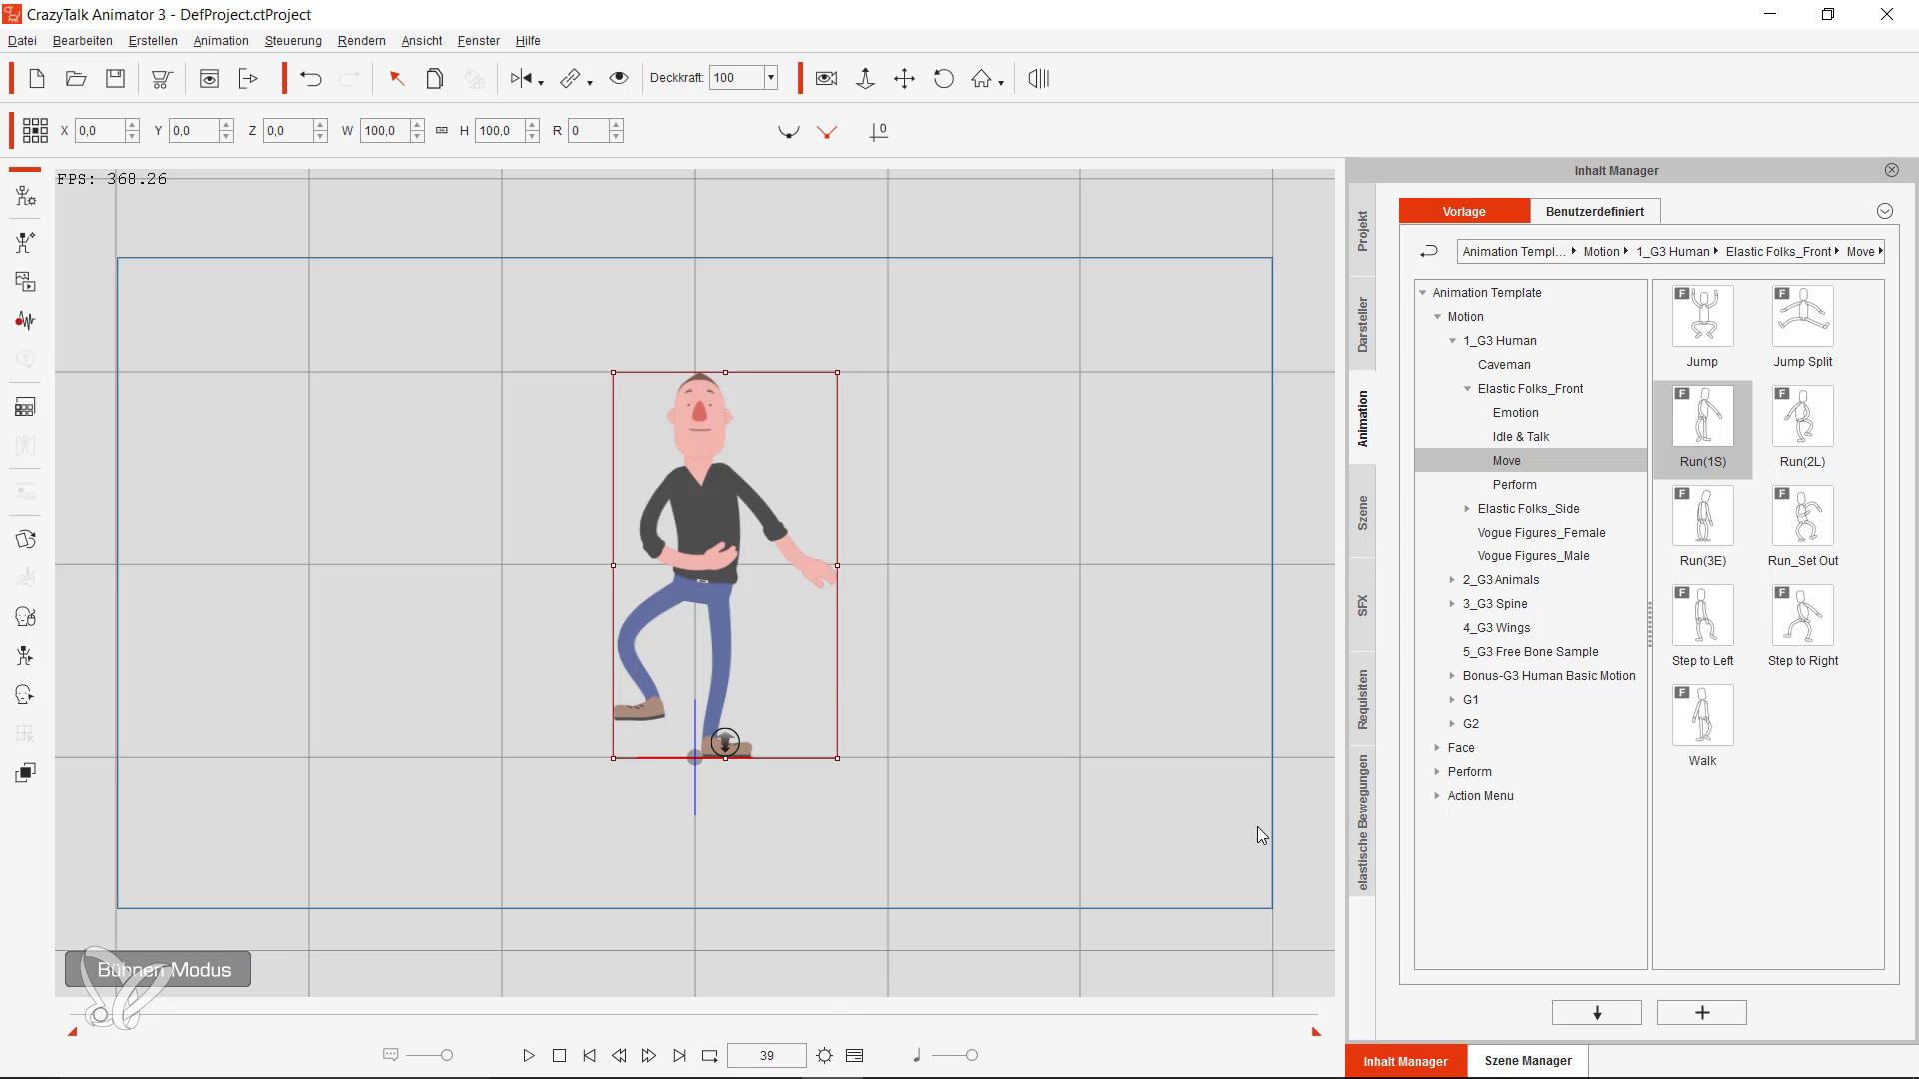
# - Show the character's motion track in the timeline and move the Run(1S) clip to start at frame 1
pyautogui.press('F3')
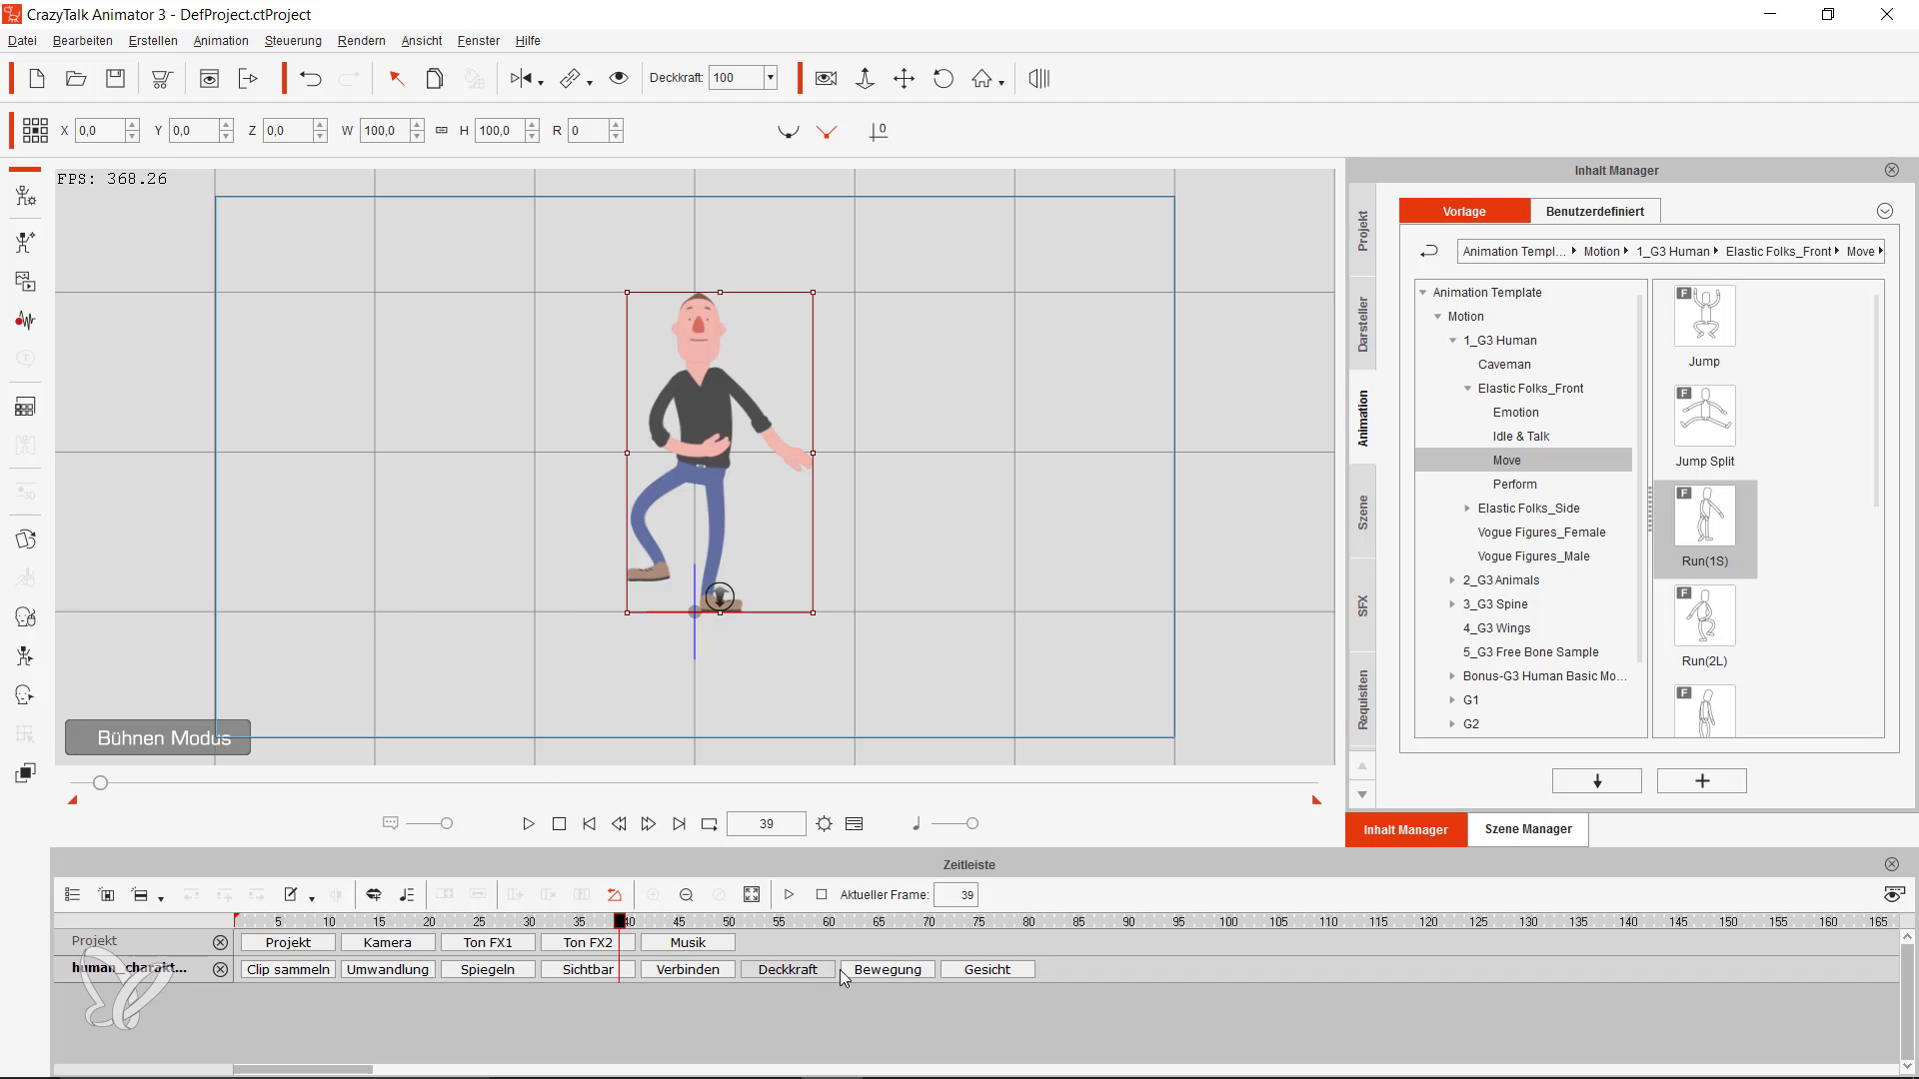
pyautogui.click(892, 971)
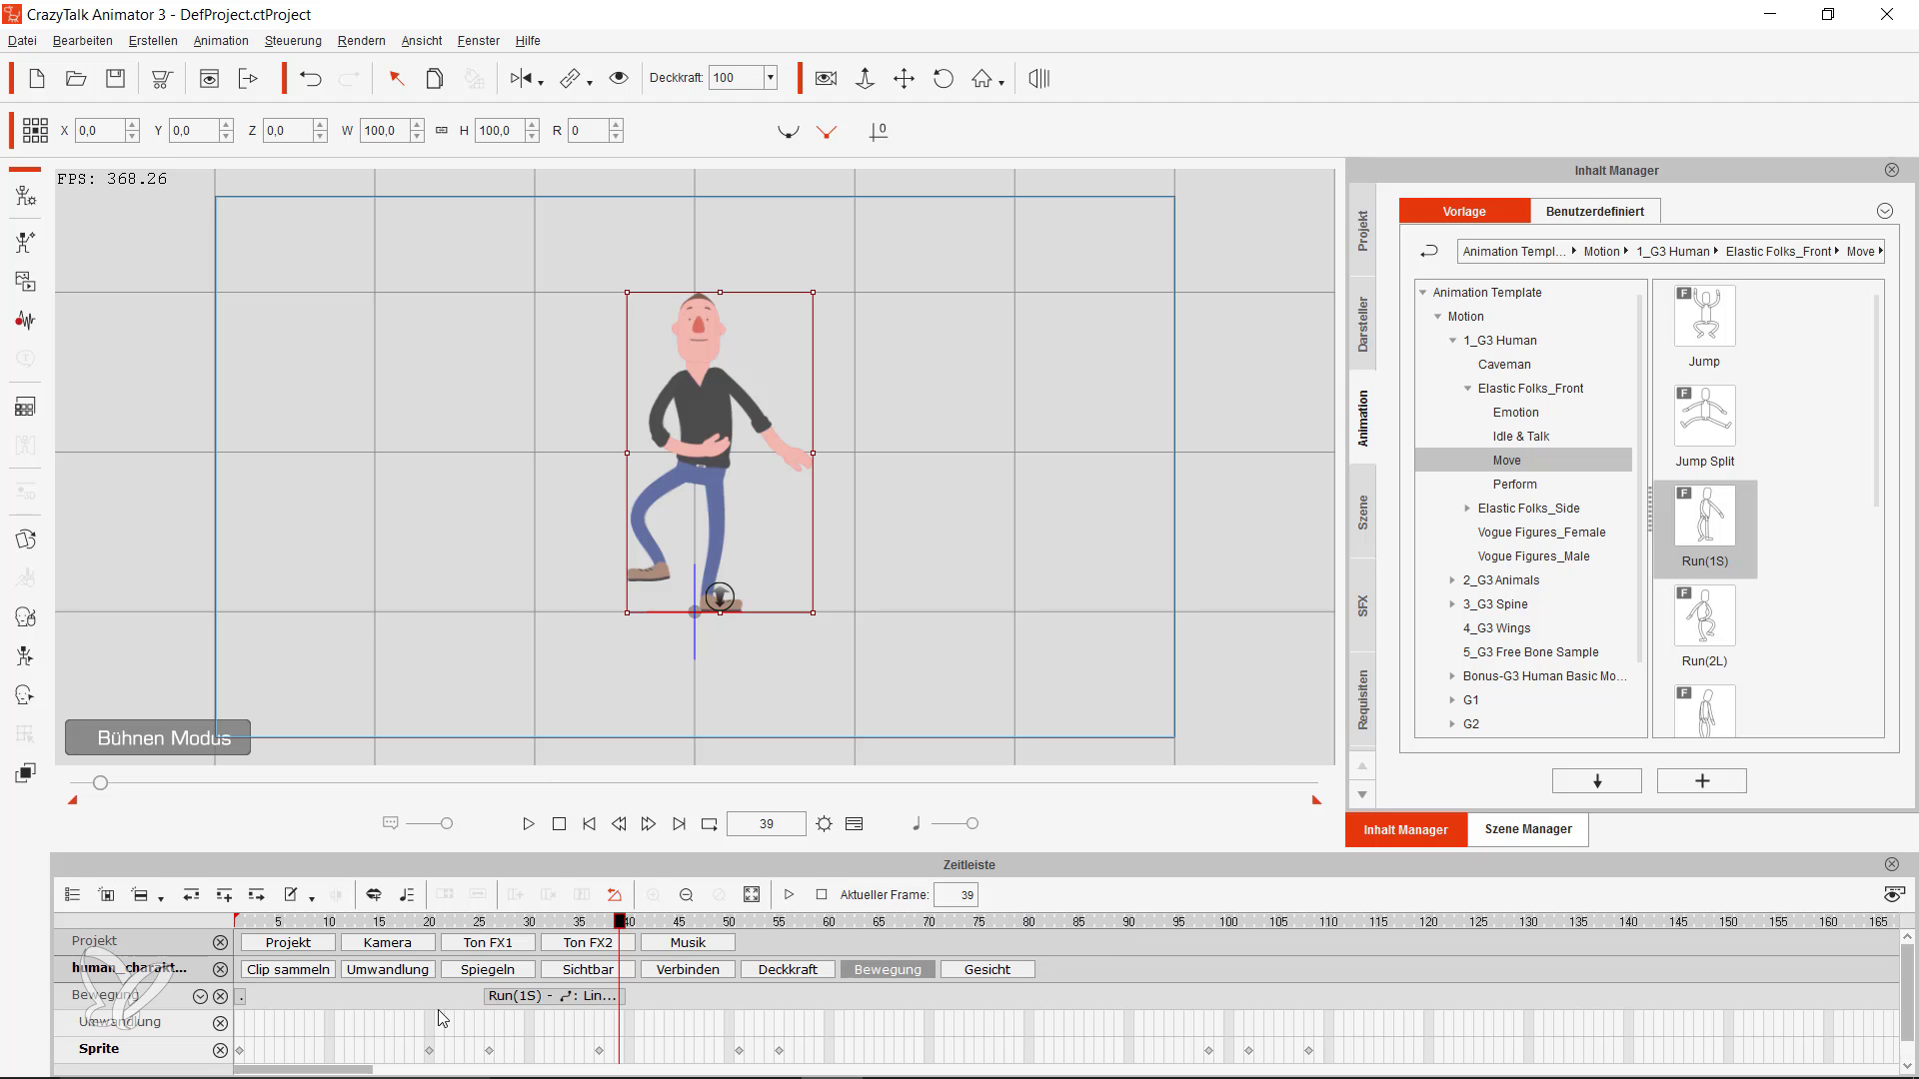
pyautogui.moveTo(552, 999); pyautogui.dragTo(352, 976)
pyautogui.moveTo(290, 921); pyautogui.dragTo(208, 917)
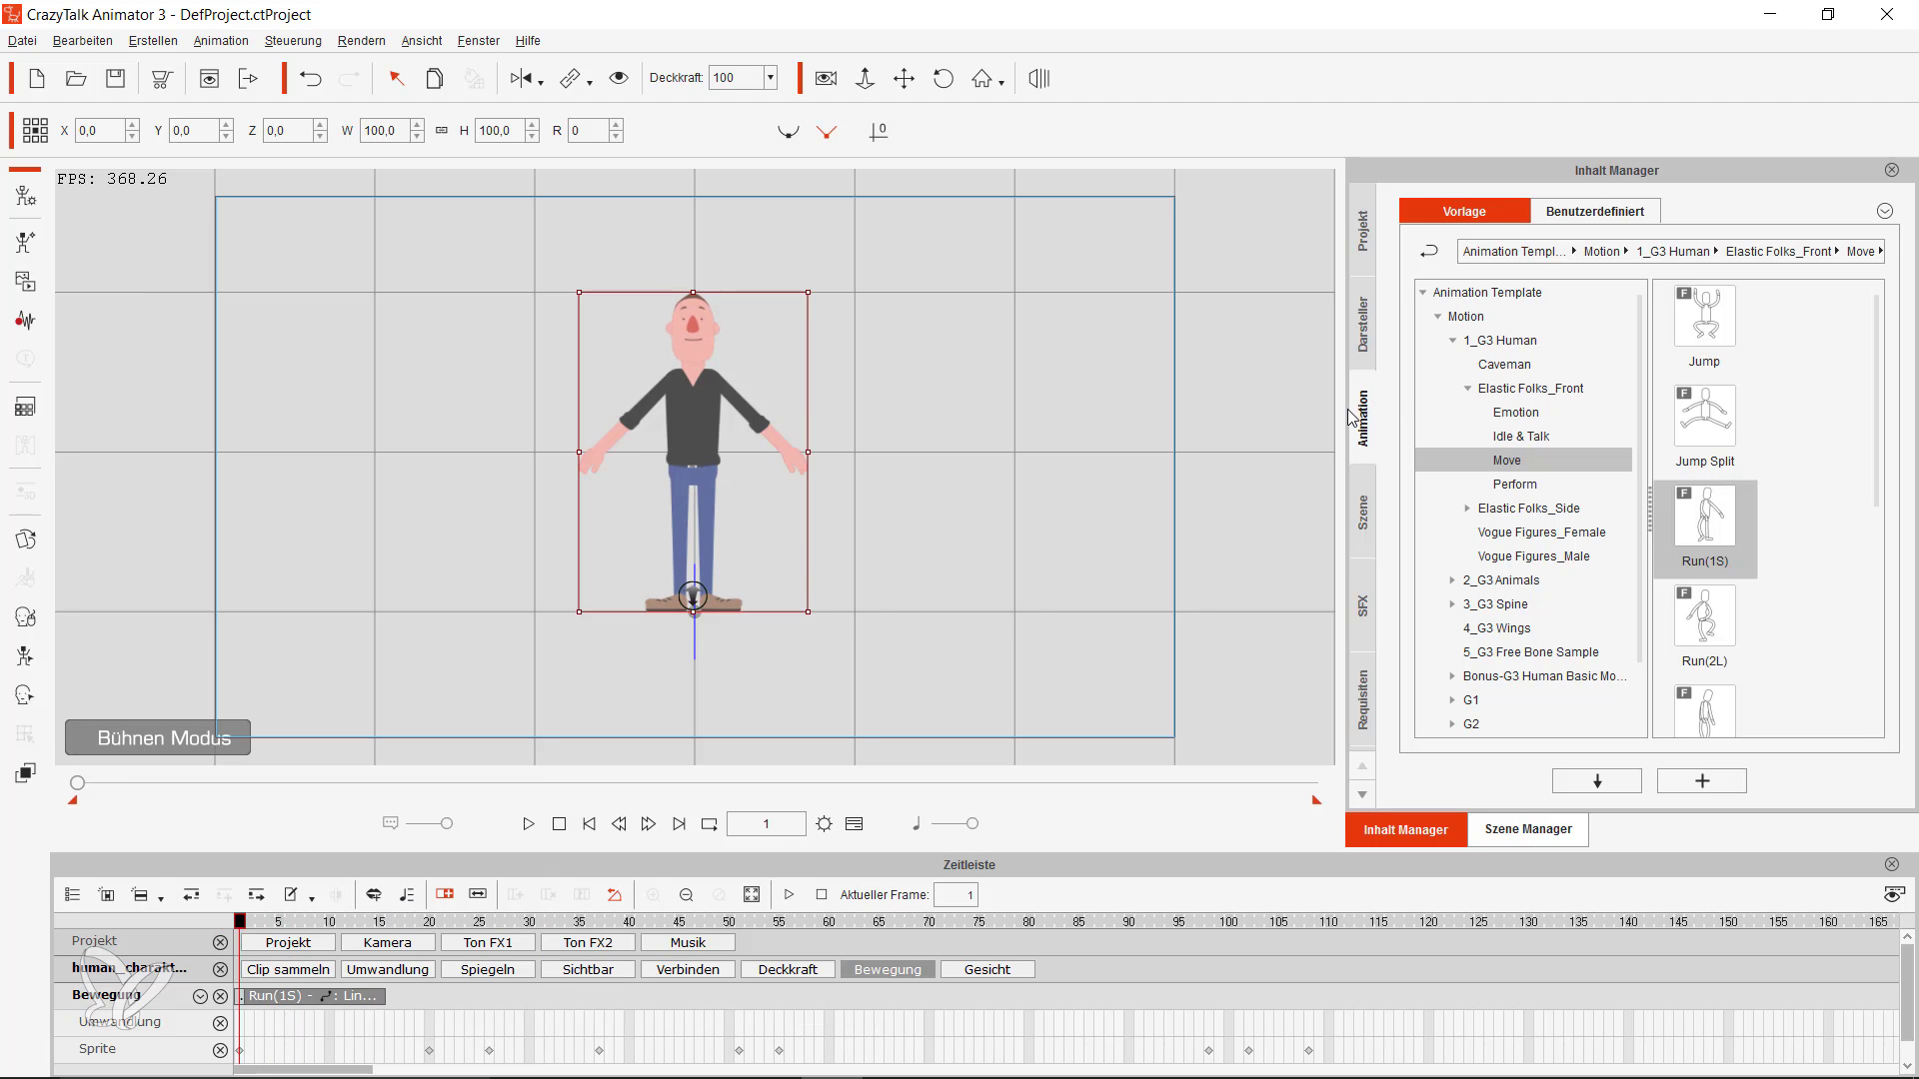
# - Append the Run(2L) and Run(3E) motions directly behind the Run(1S) clip on the motion track
pyautogui.moveTo(1349, 418); pyautogui.dragTo(1330, 414)
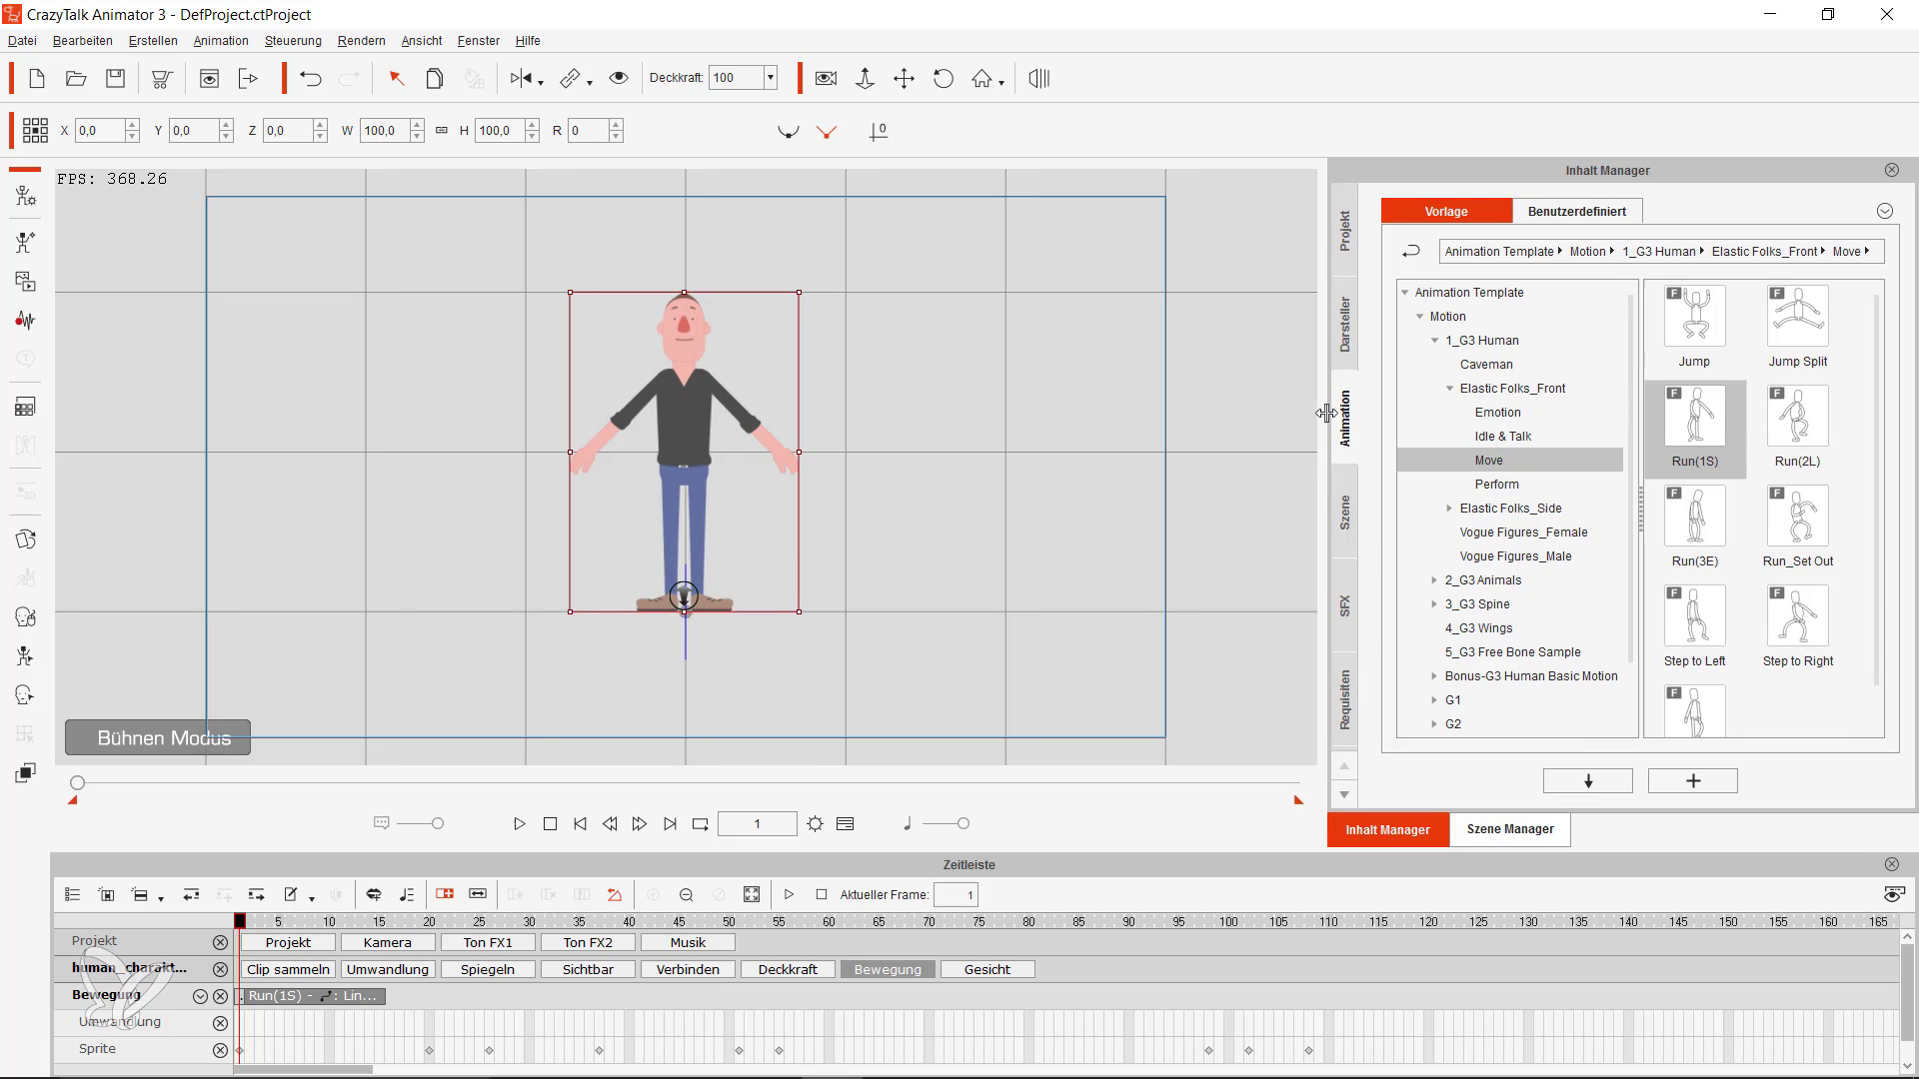
pyautogui.click(1727, 425)
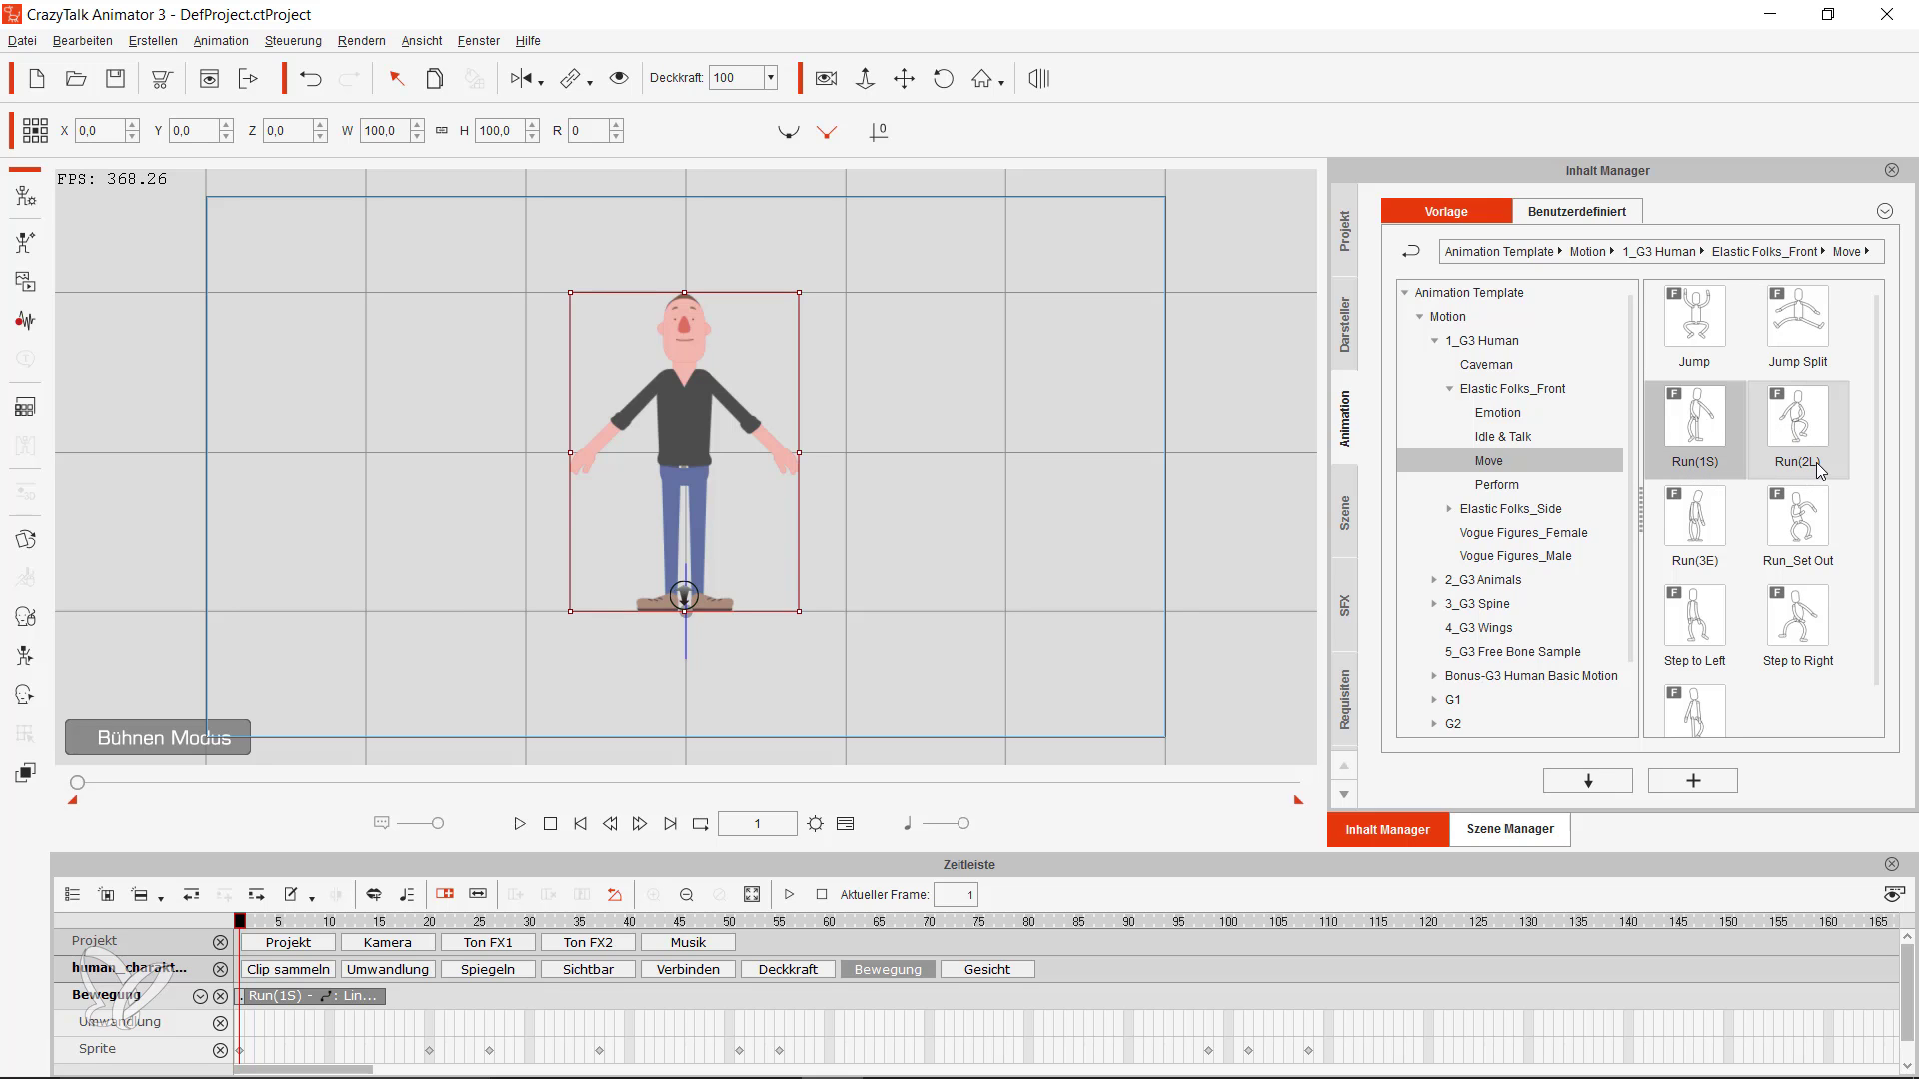
pyautogui.moveTo(1821, 470); pyautogui.dragTo(485, 998)
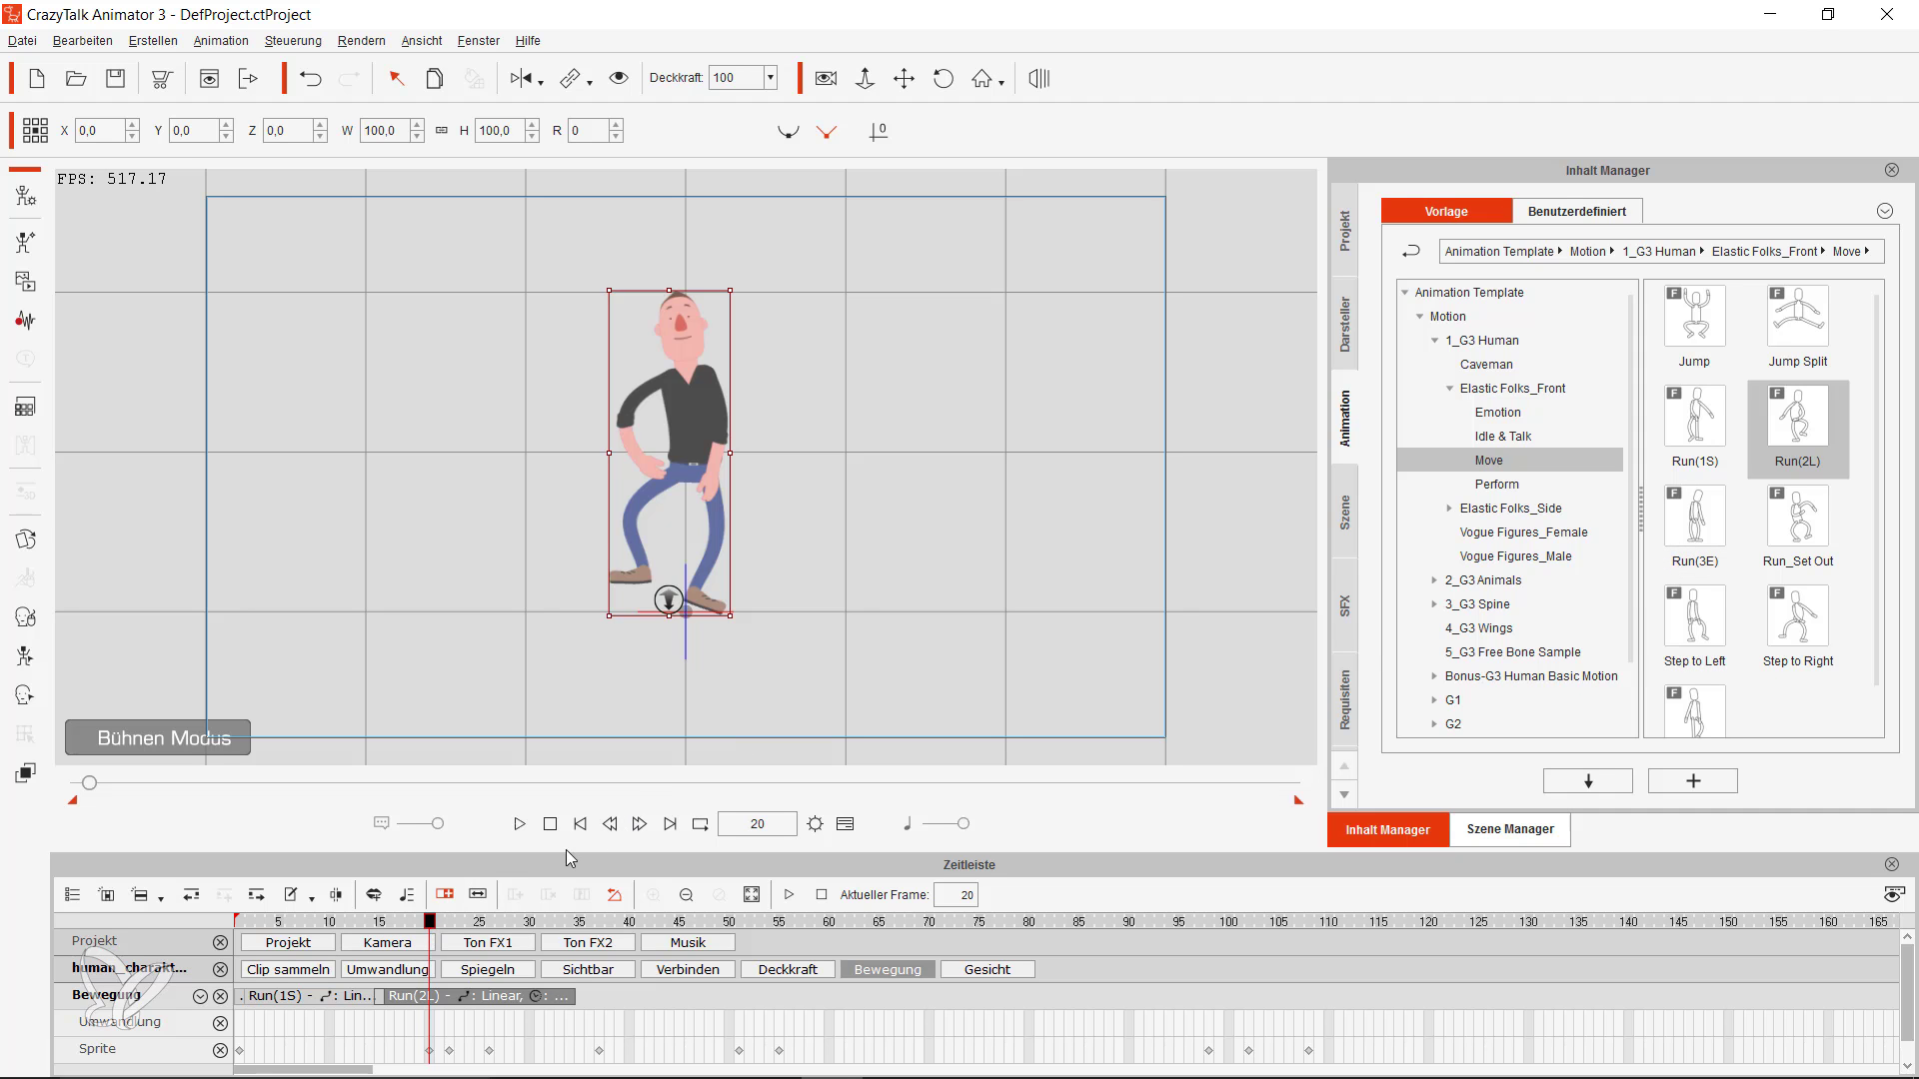
pyautogui.click(520, 824)
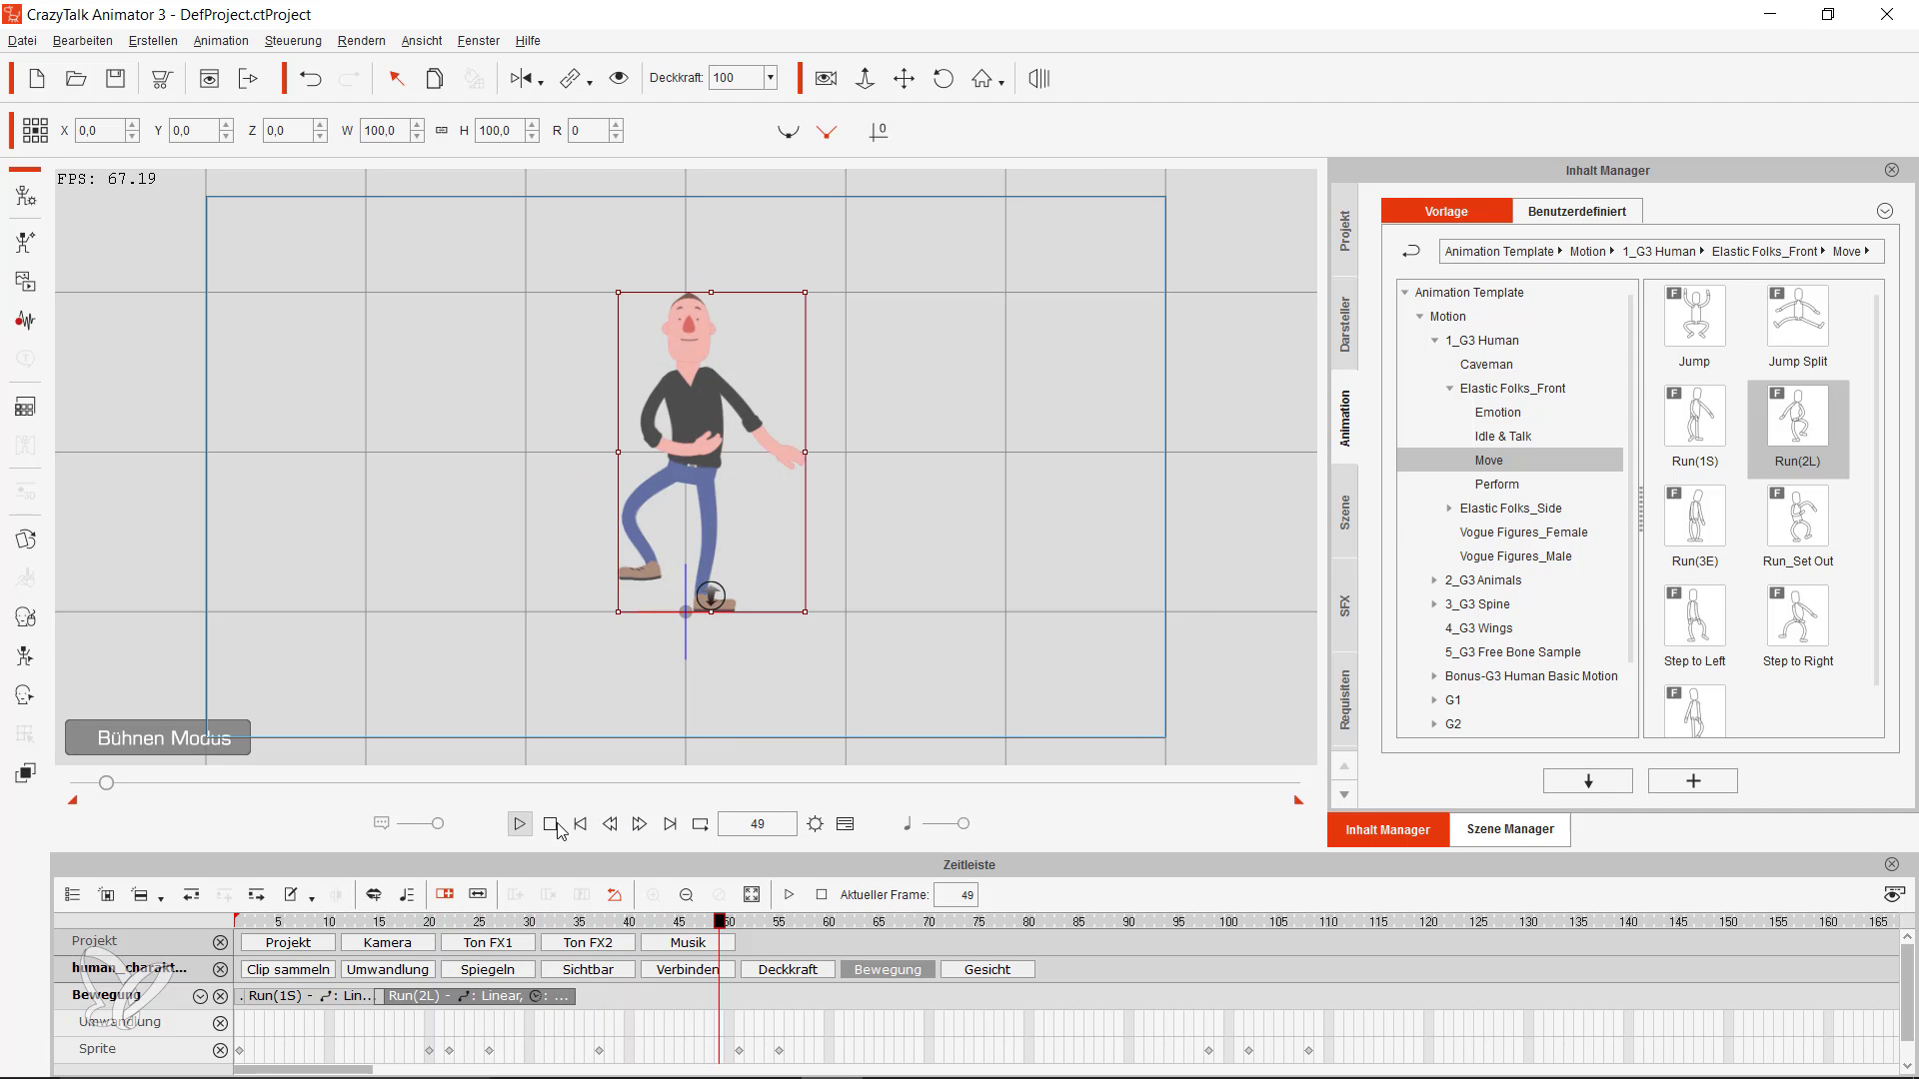
pyautogui.moveTo(1696, 515); pyautogui.dragTo(594, 1003)
pyautogui.click(624, 1003)
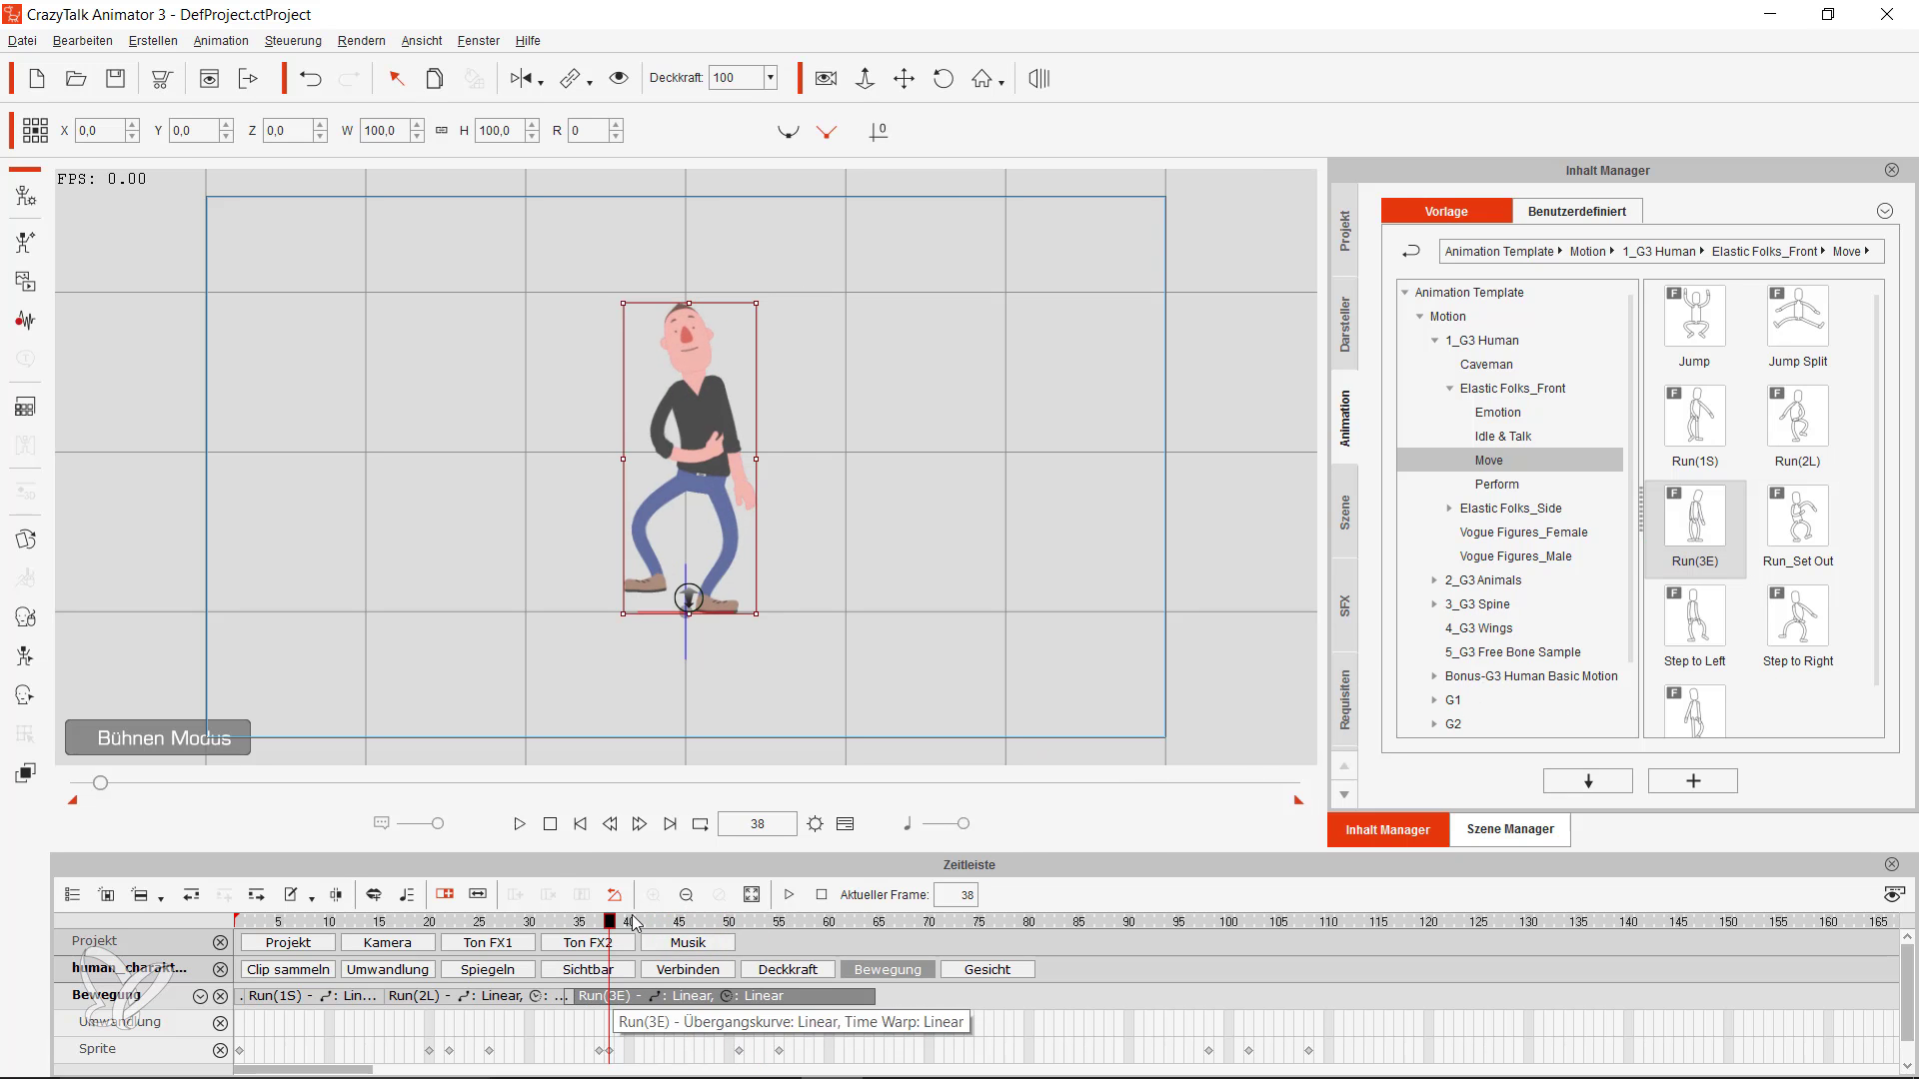
# - Play the run sequence from the first frame twice to check the transitions between the three clips
pyautogui.click(580, 825)
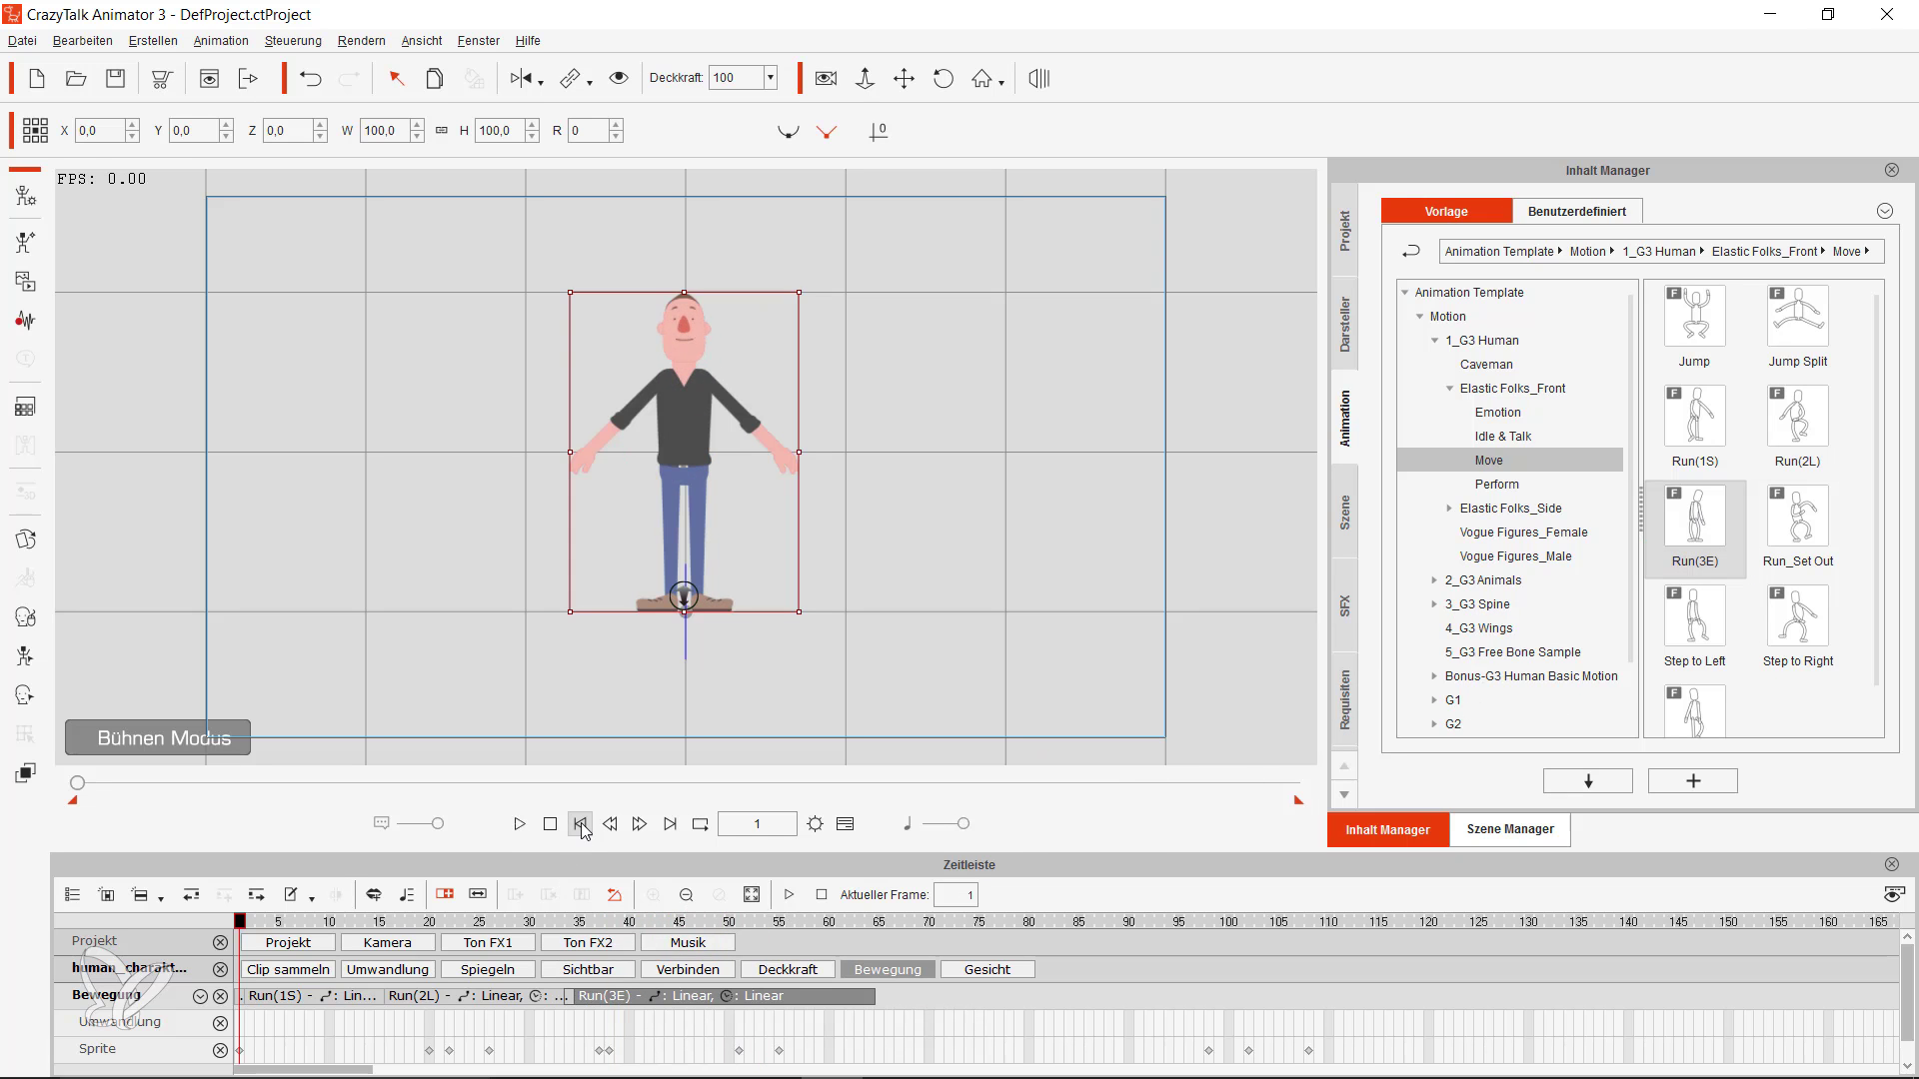
pyautogui.click(520, 824)
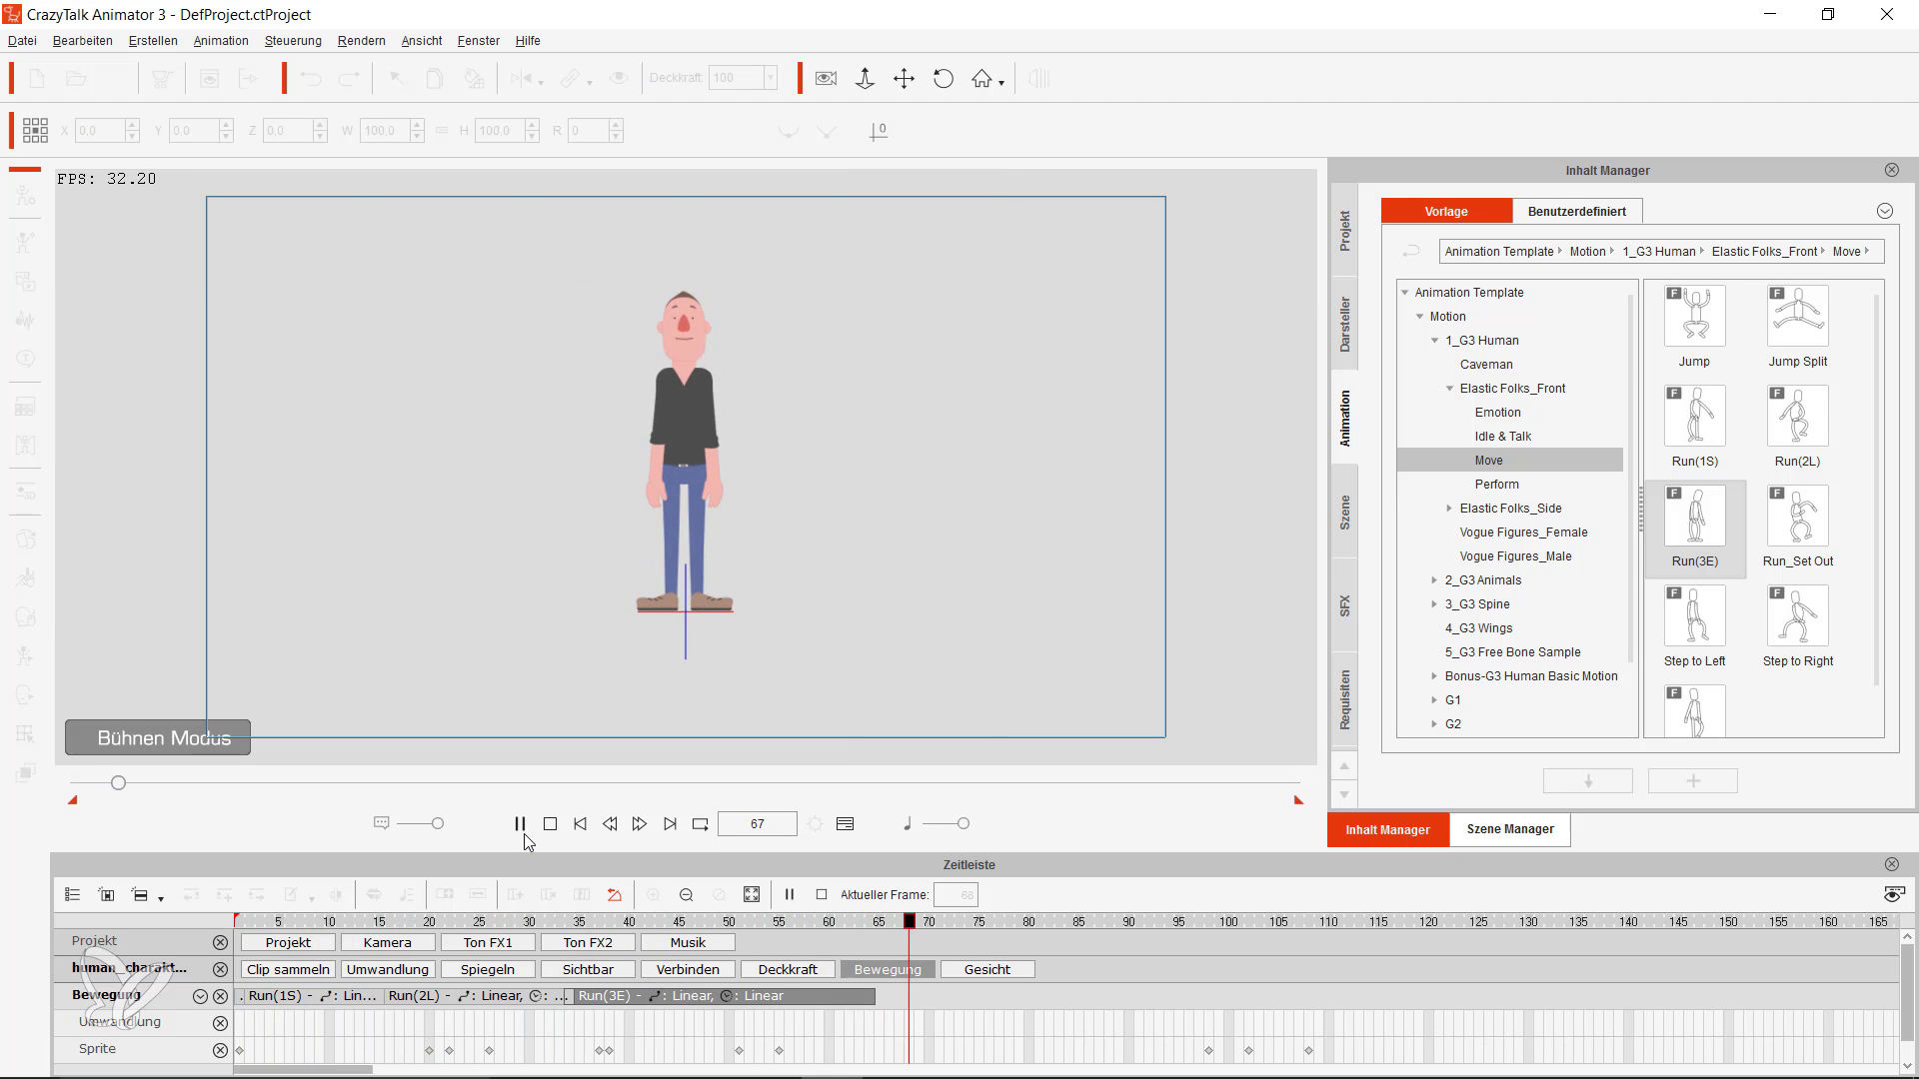
pyautogui.click(524, 835)
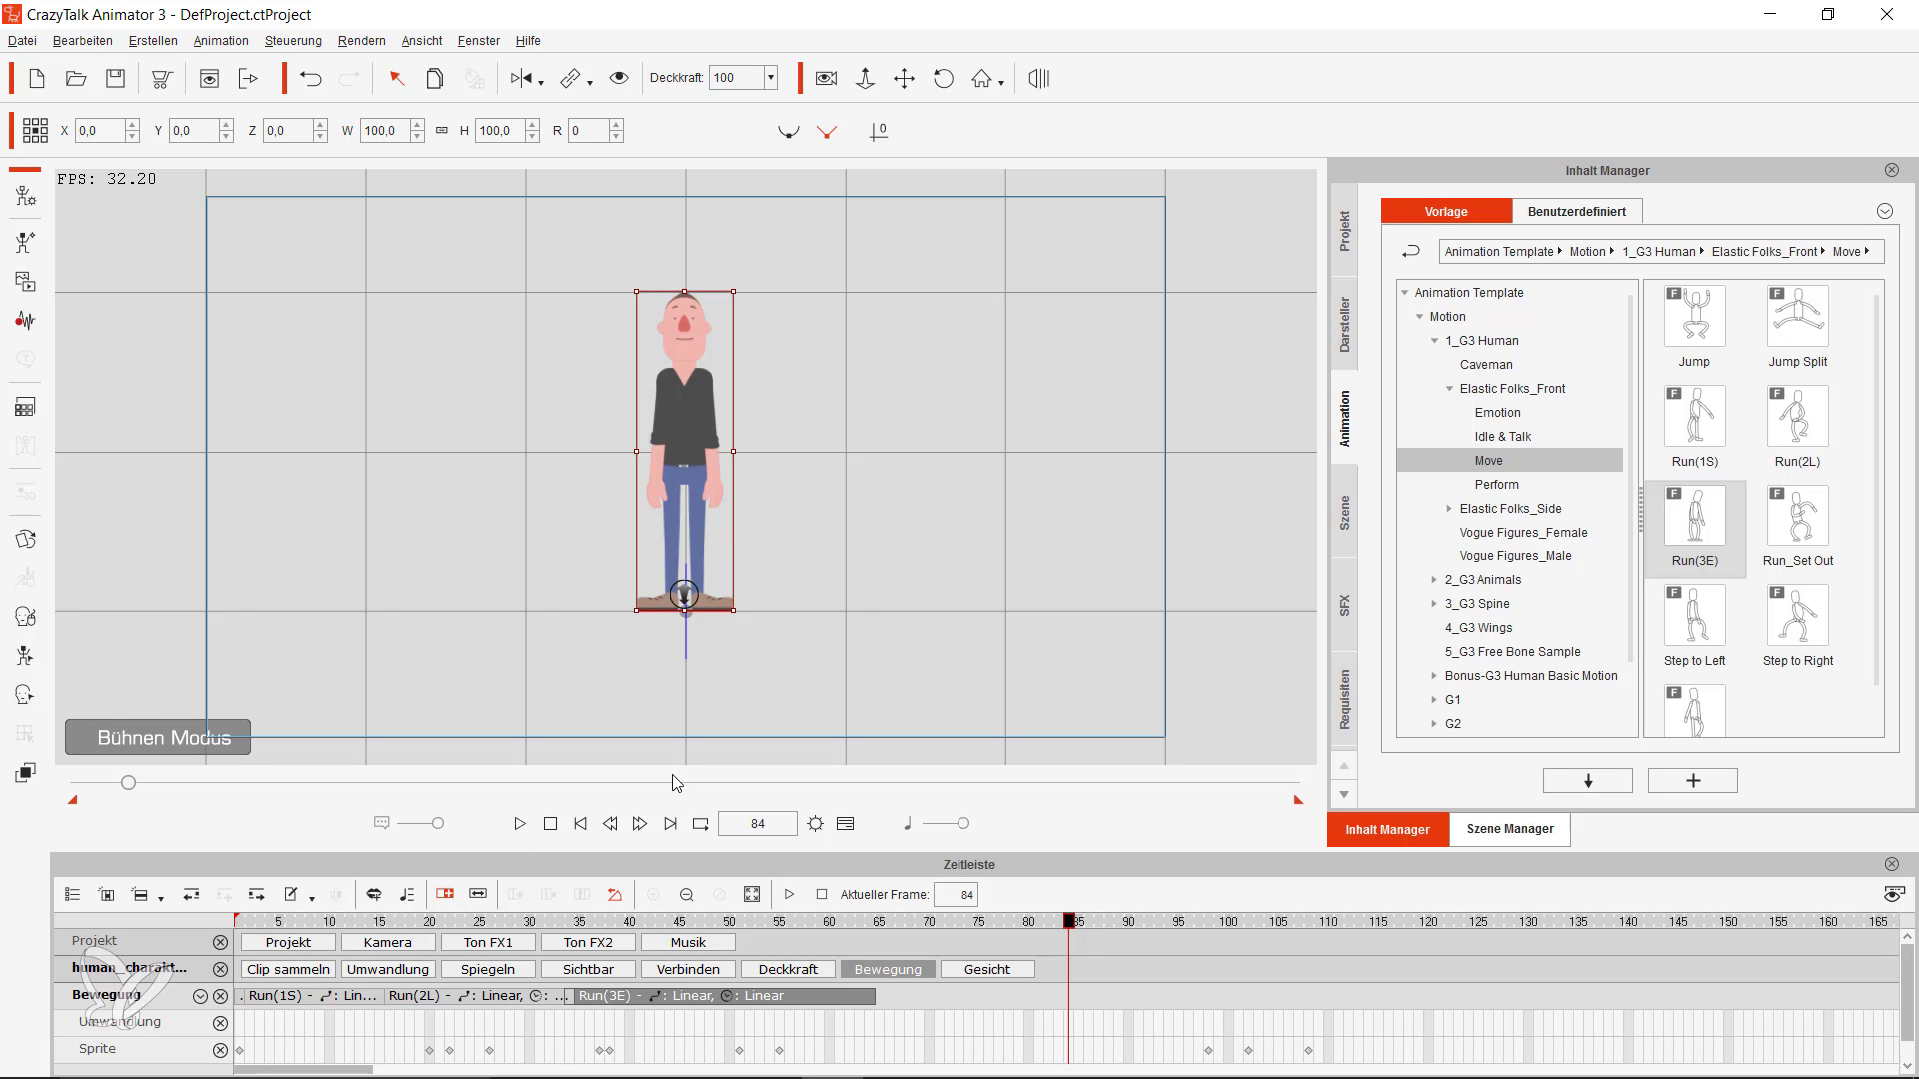
pyautogui.moveTo(1068, 924); pyautogui.dragTo(893, 957)
pyautogui.click(580, 824)
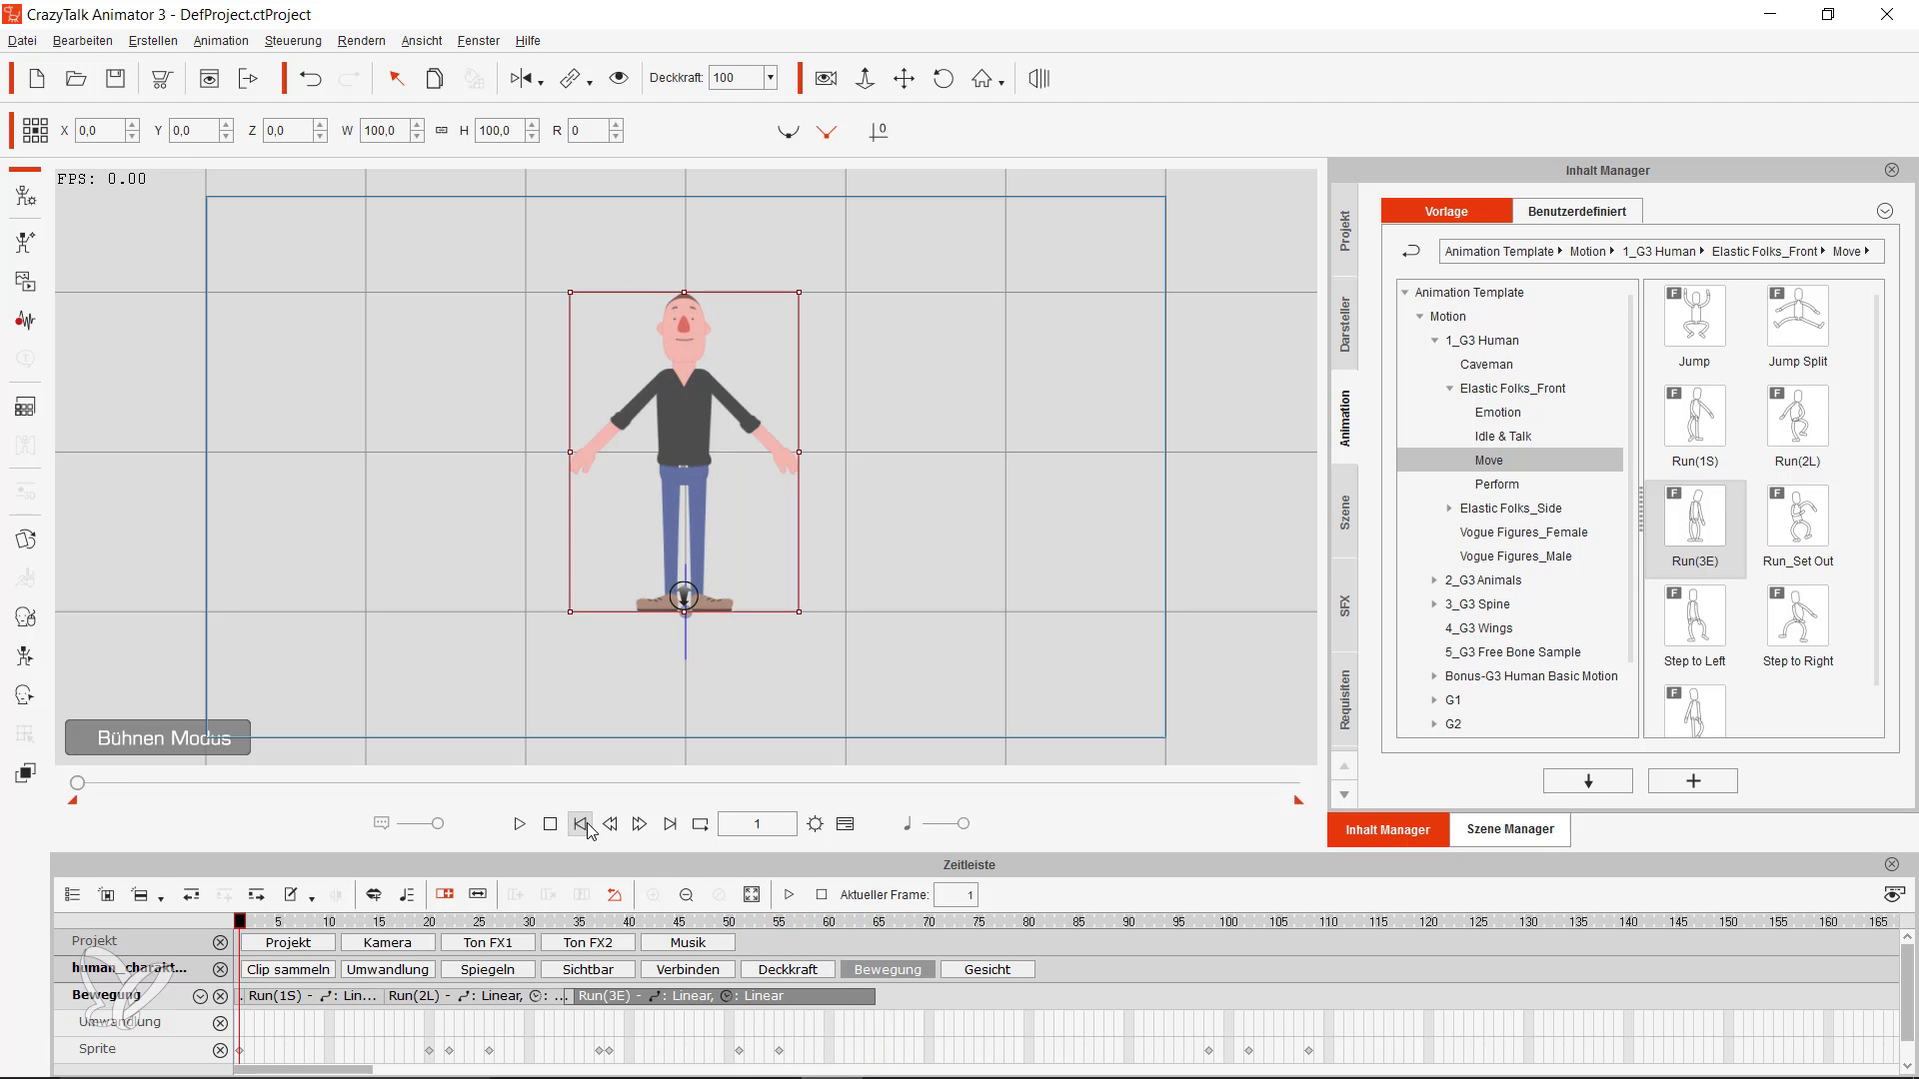
pyautogui.click(520, 824)
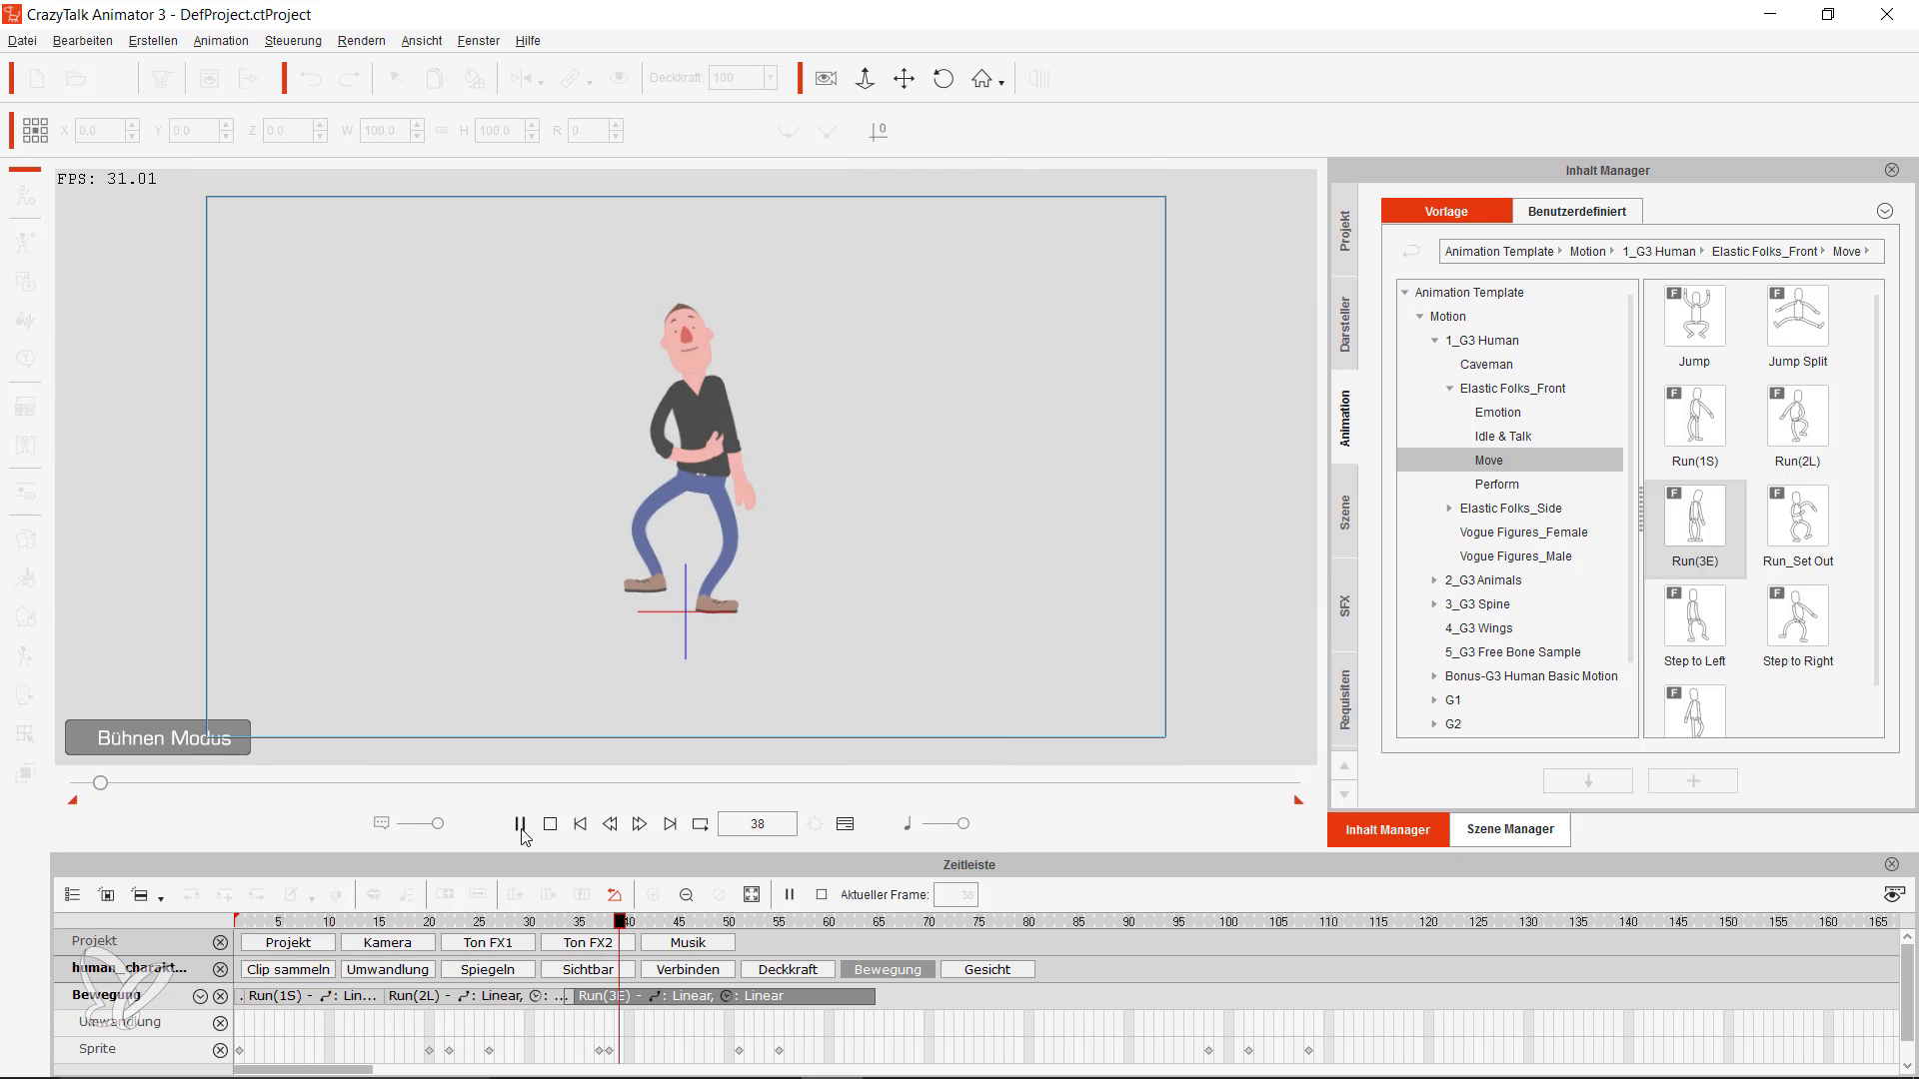
pyautogui.click(520, 825)
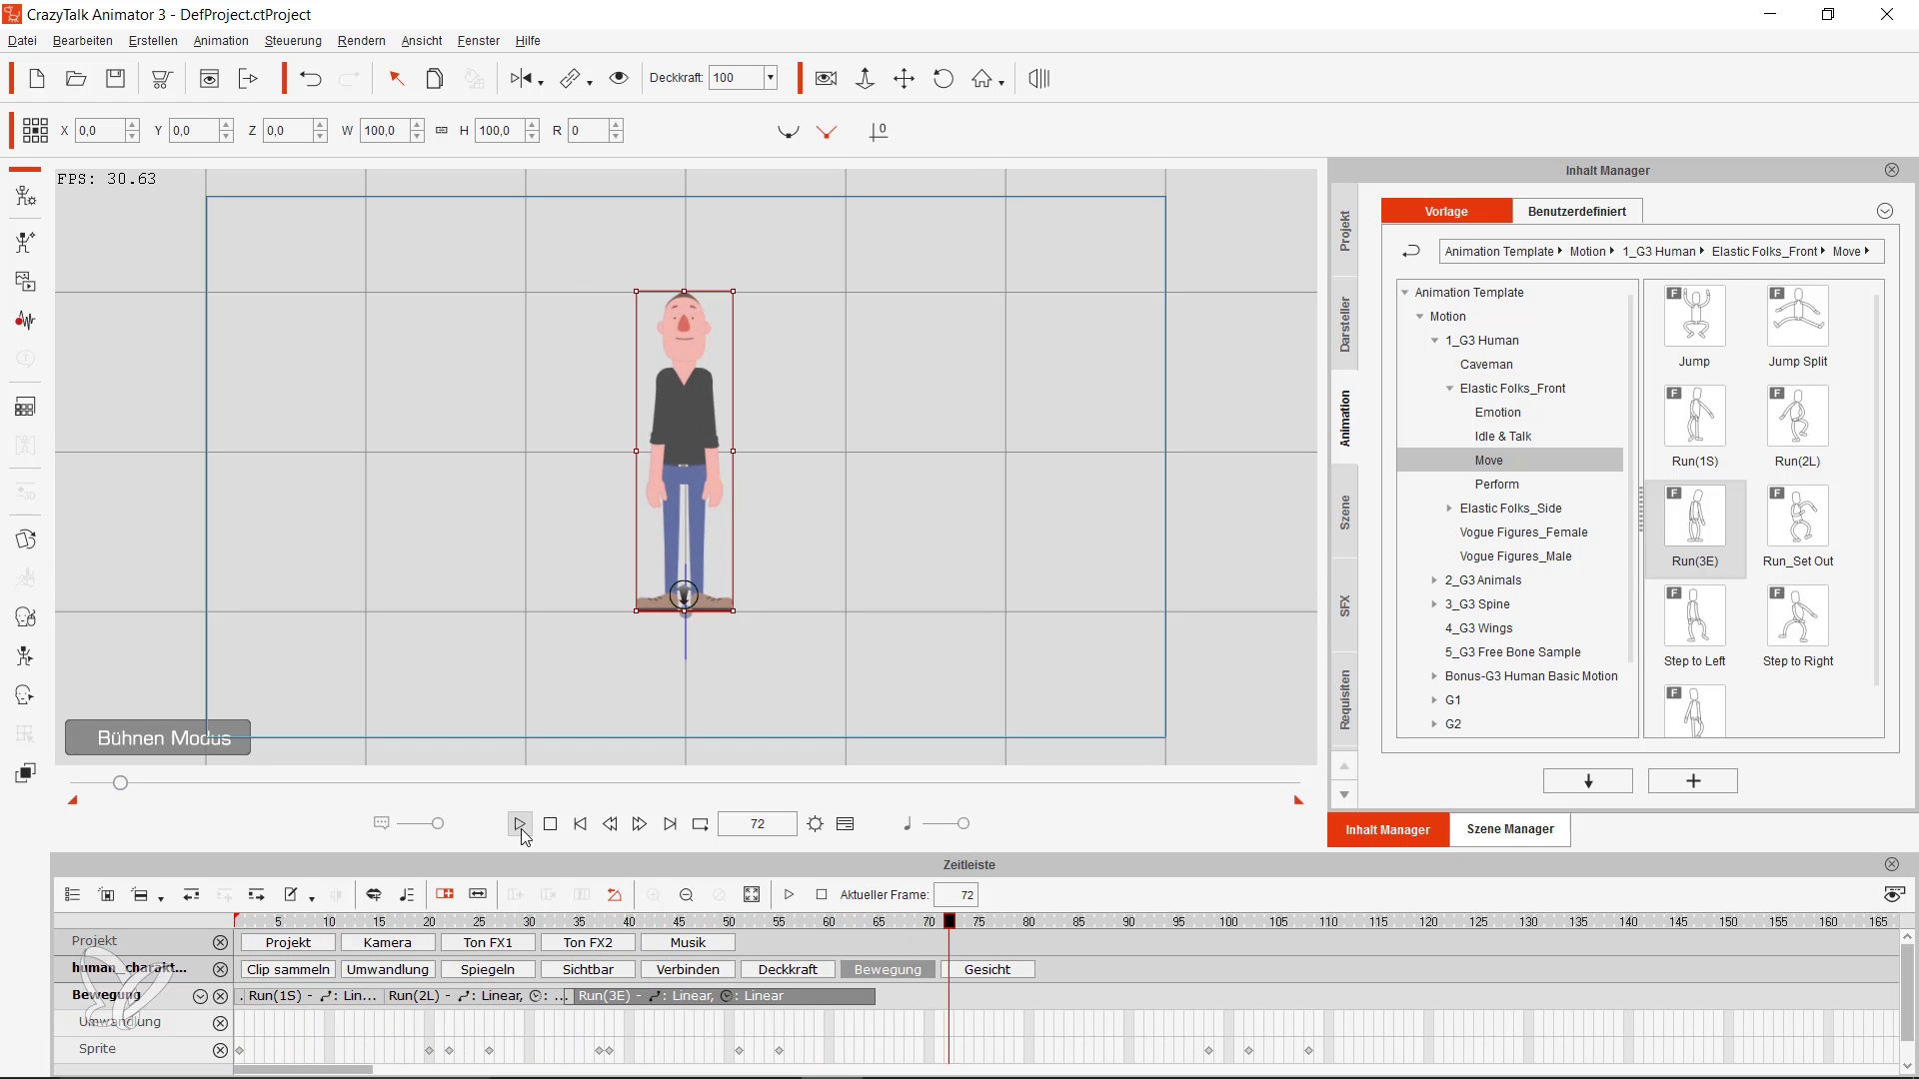
# - Move the Run(3E) clip back to about frame 115 and loop the Run(2L) clip out to about frame 88
pyautogui.click(708, 1009)
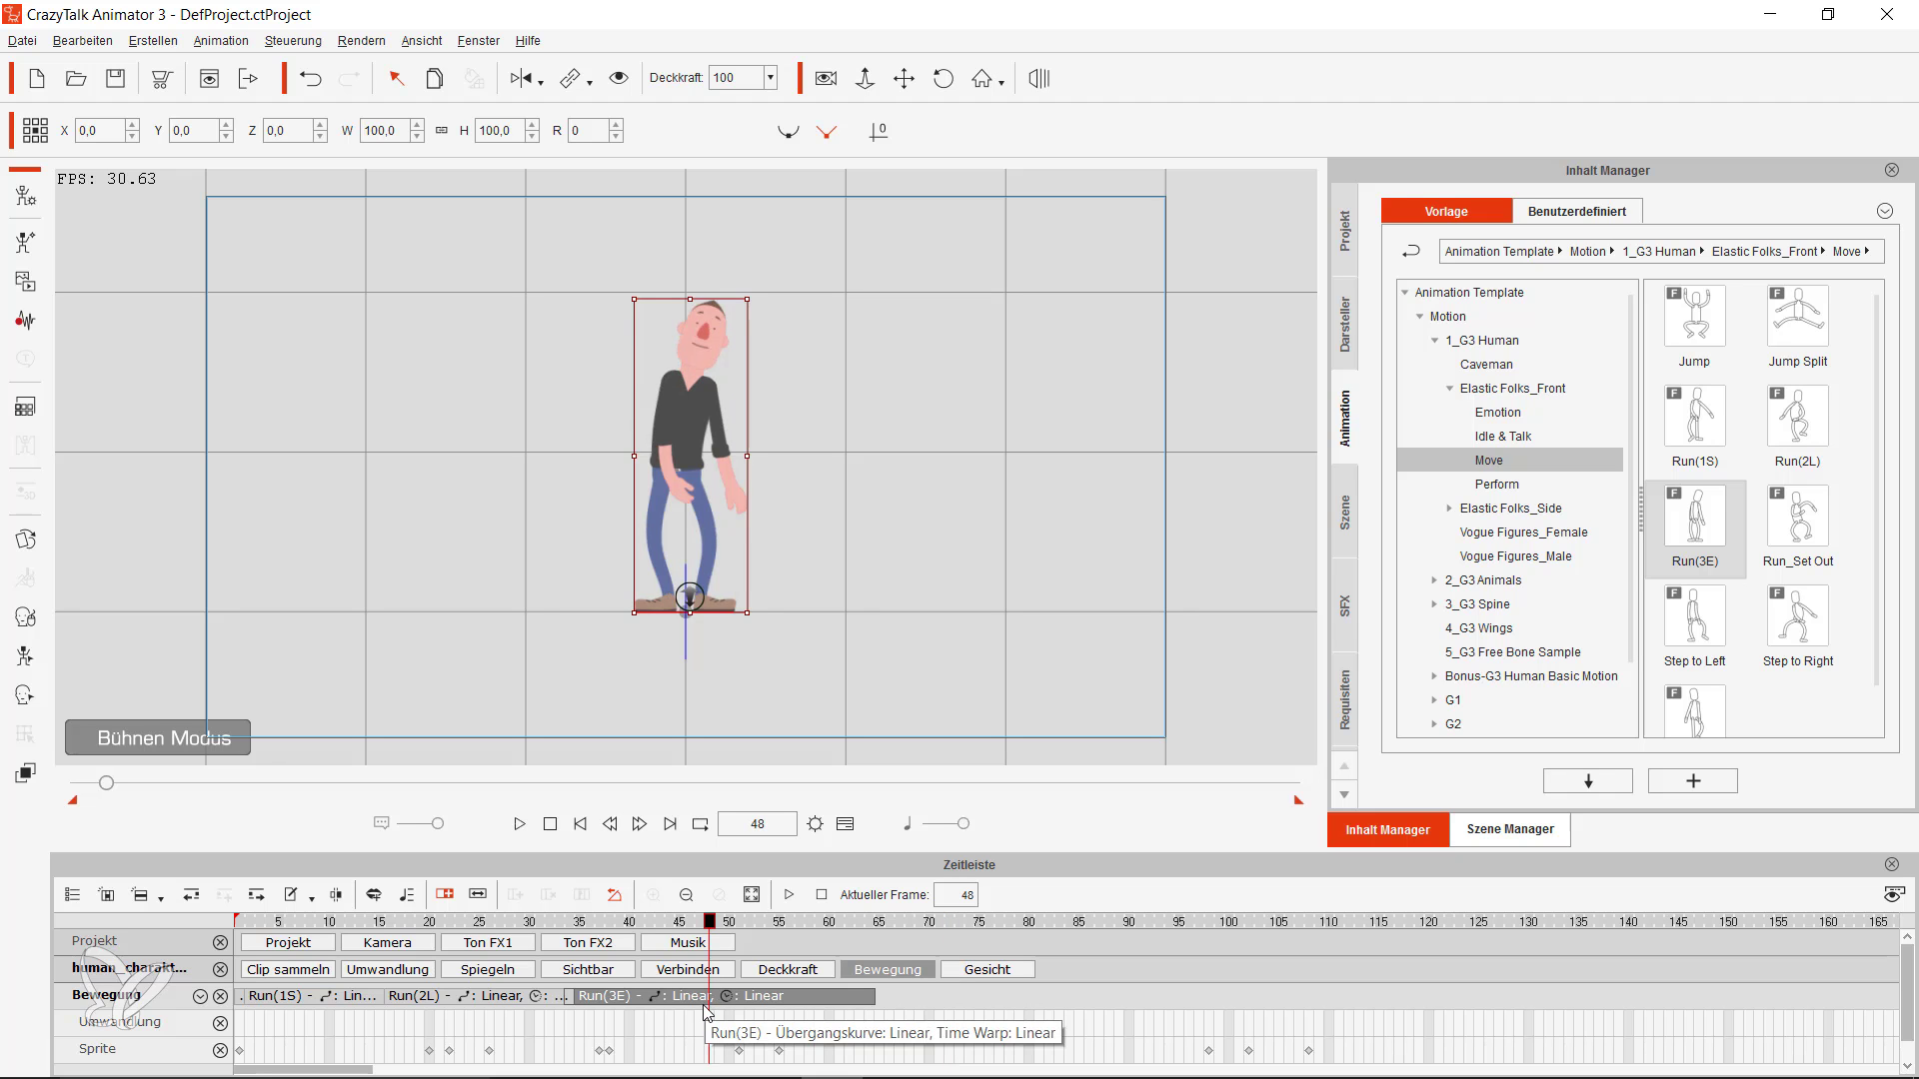
pyautogui.moveTo(680, 997); pyautogui.dragTo(1479, 996)
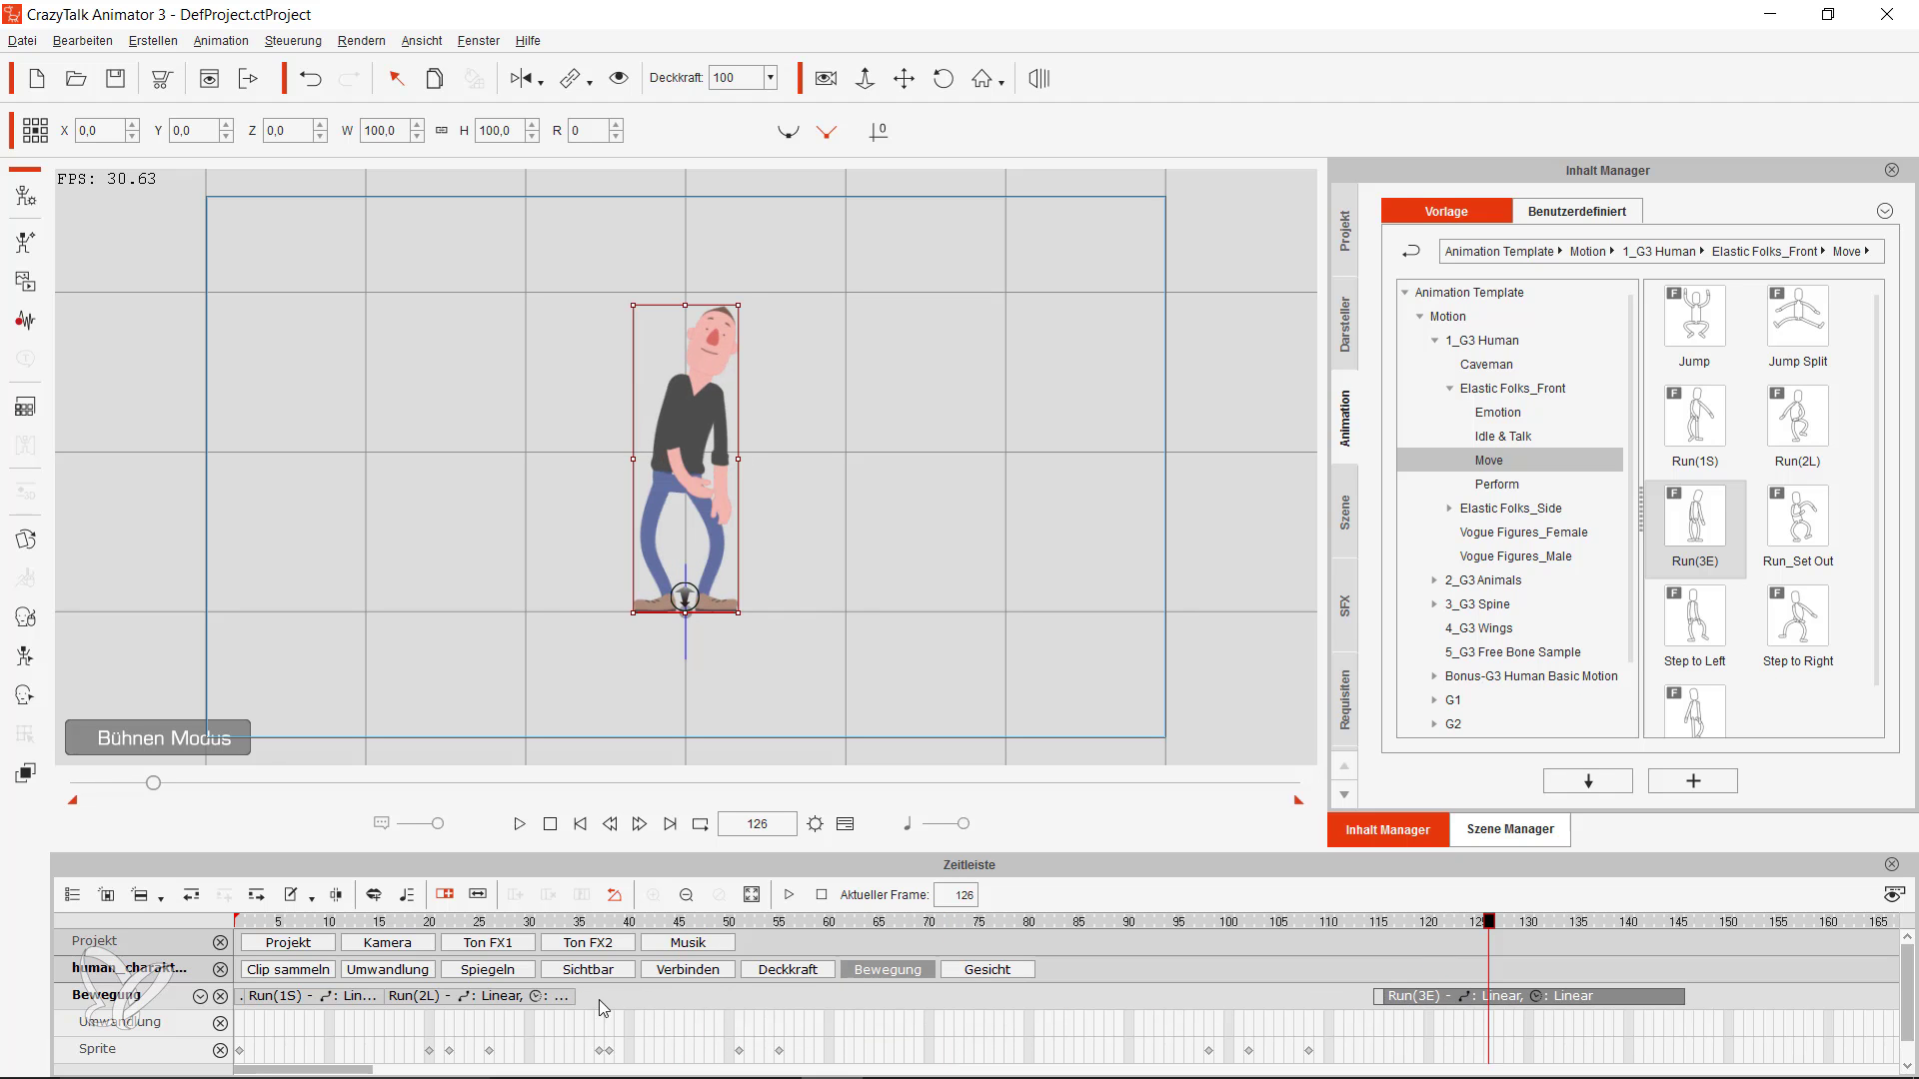
pyautogui.click(553, 1014)
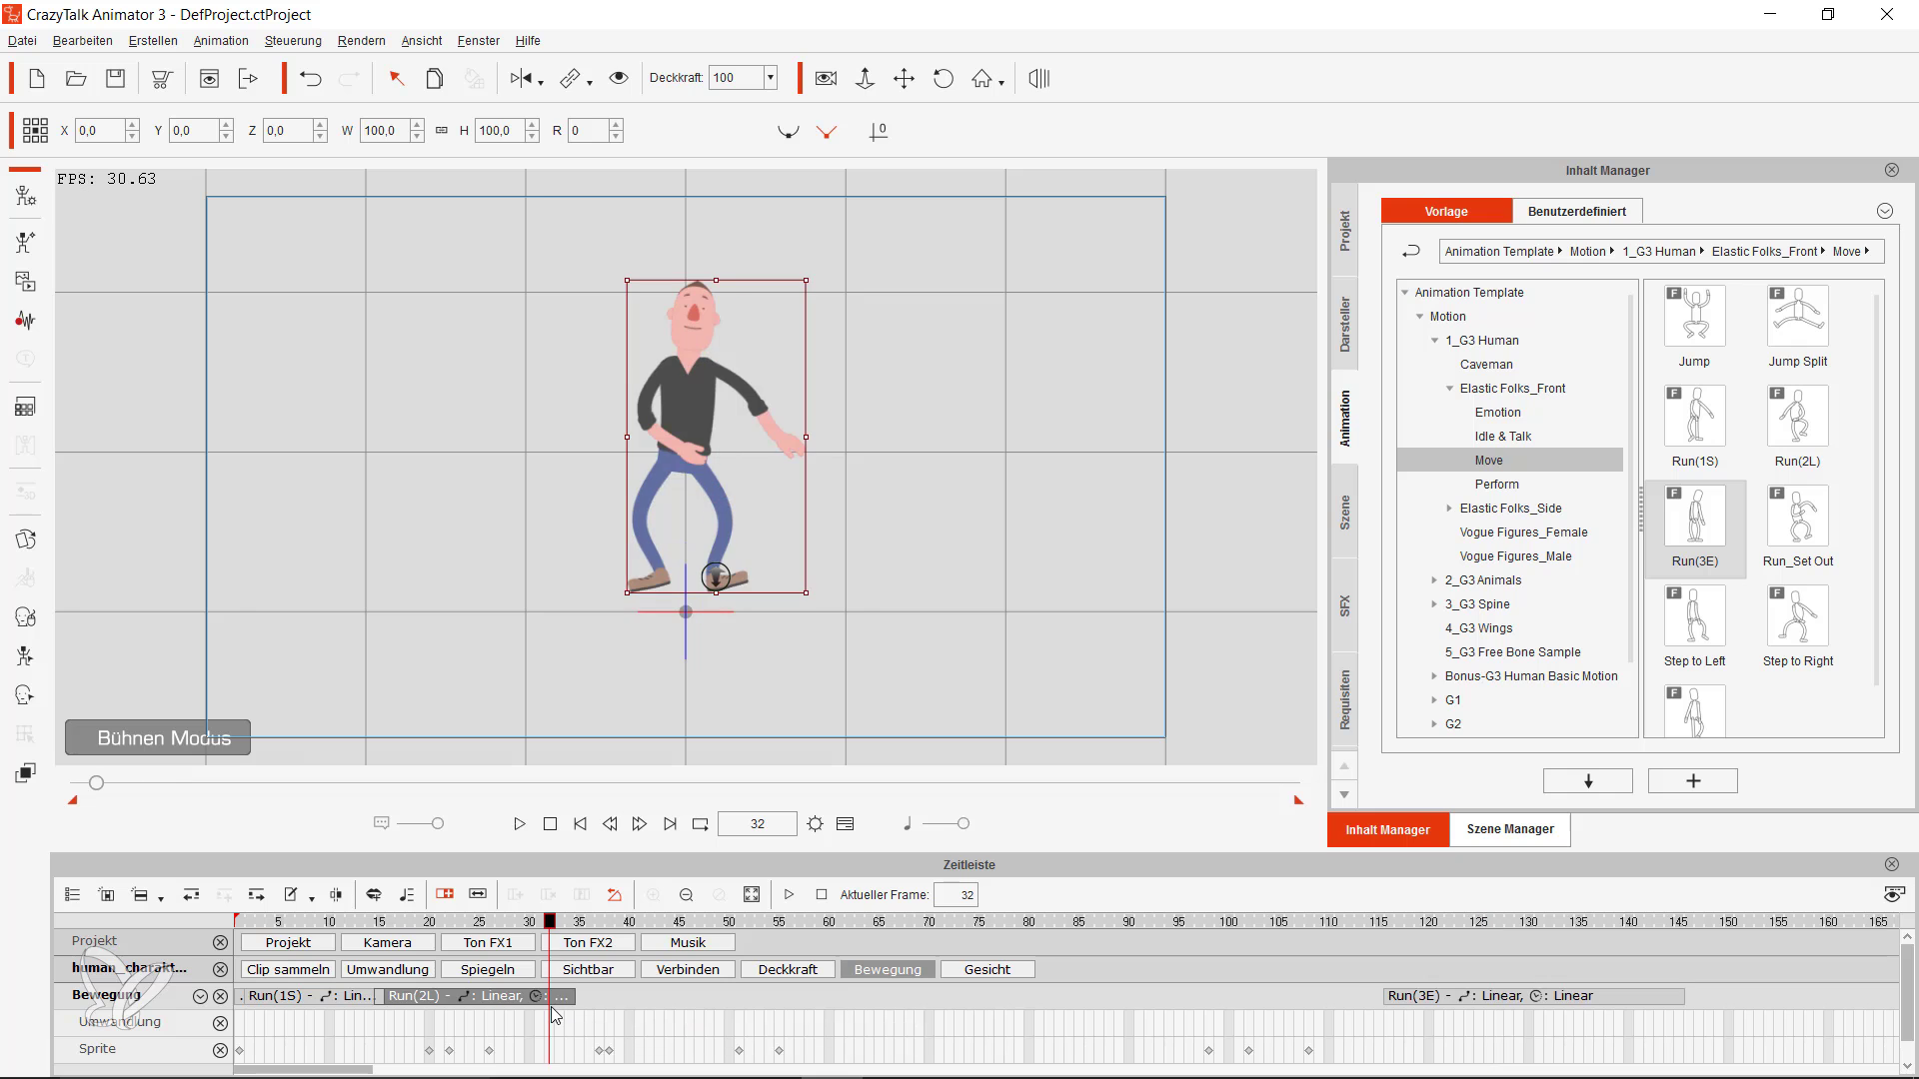
pyautogui.click(446, 897)
pyautogui.moveTo(571, 997); pyautogui.dragTo(588, 1008)
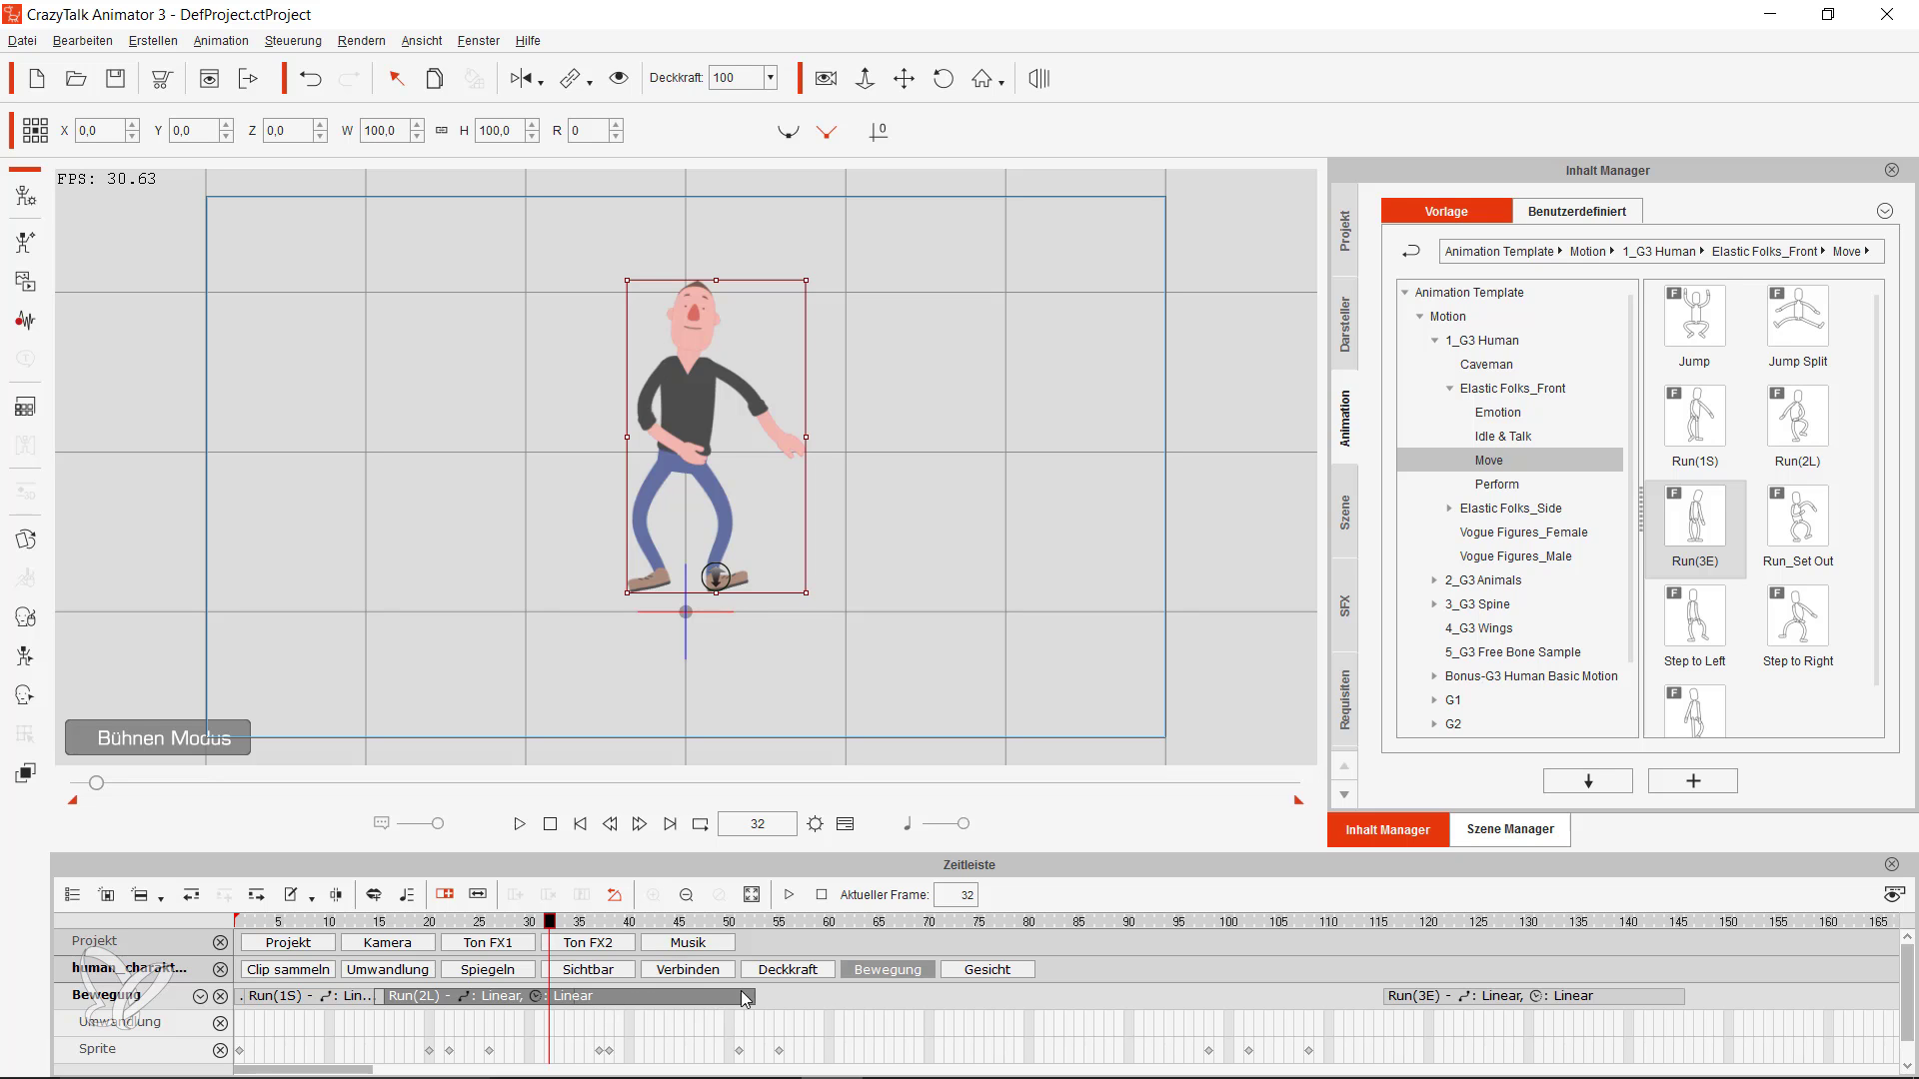
pyautogui.moveTo(746, 998); pyautogui.dragTo(759, 999)
pyautogui.moveTo(936, 996); pyautogui.dragTo(947, 994)
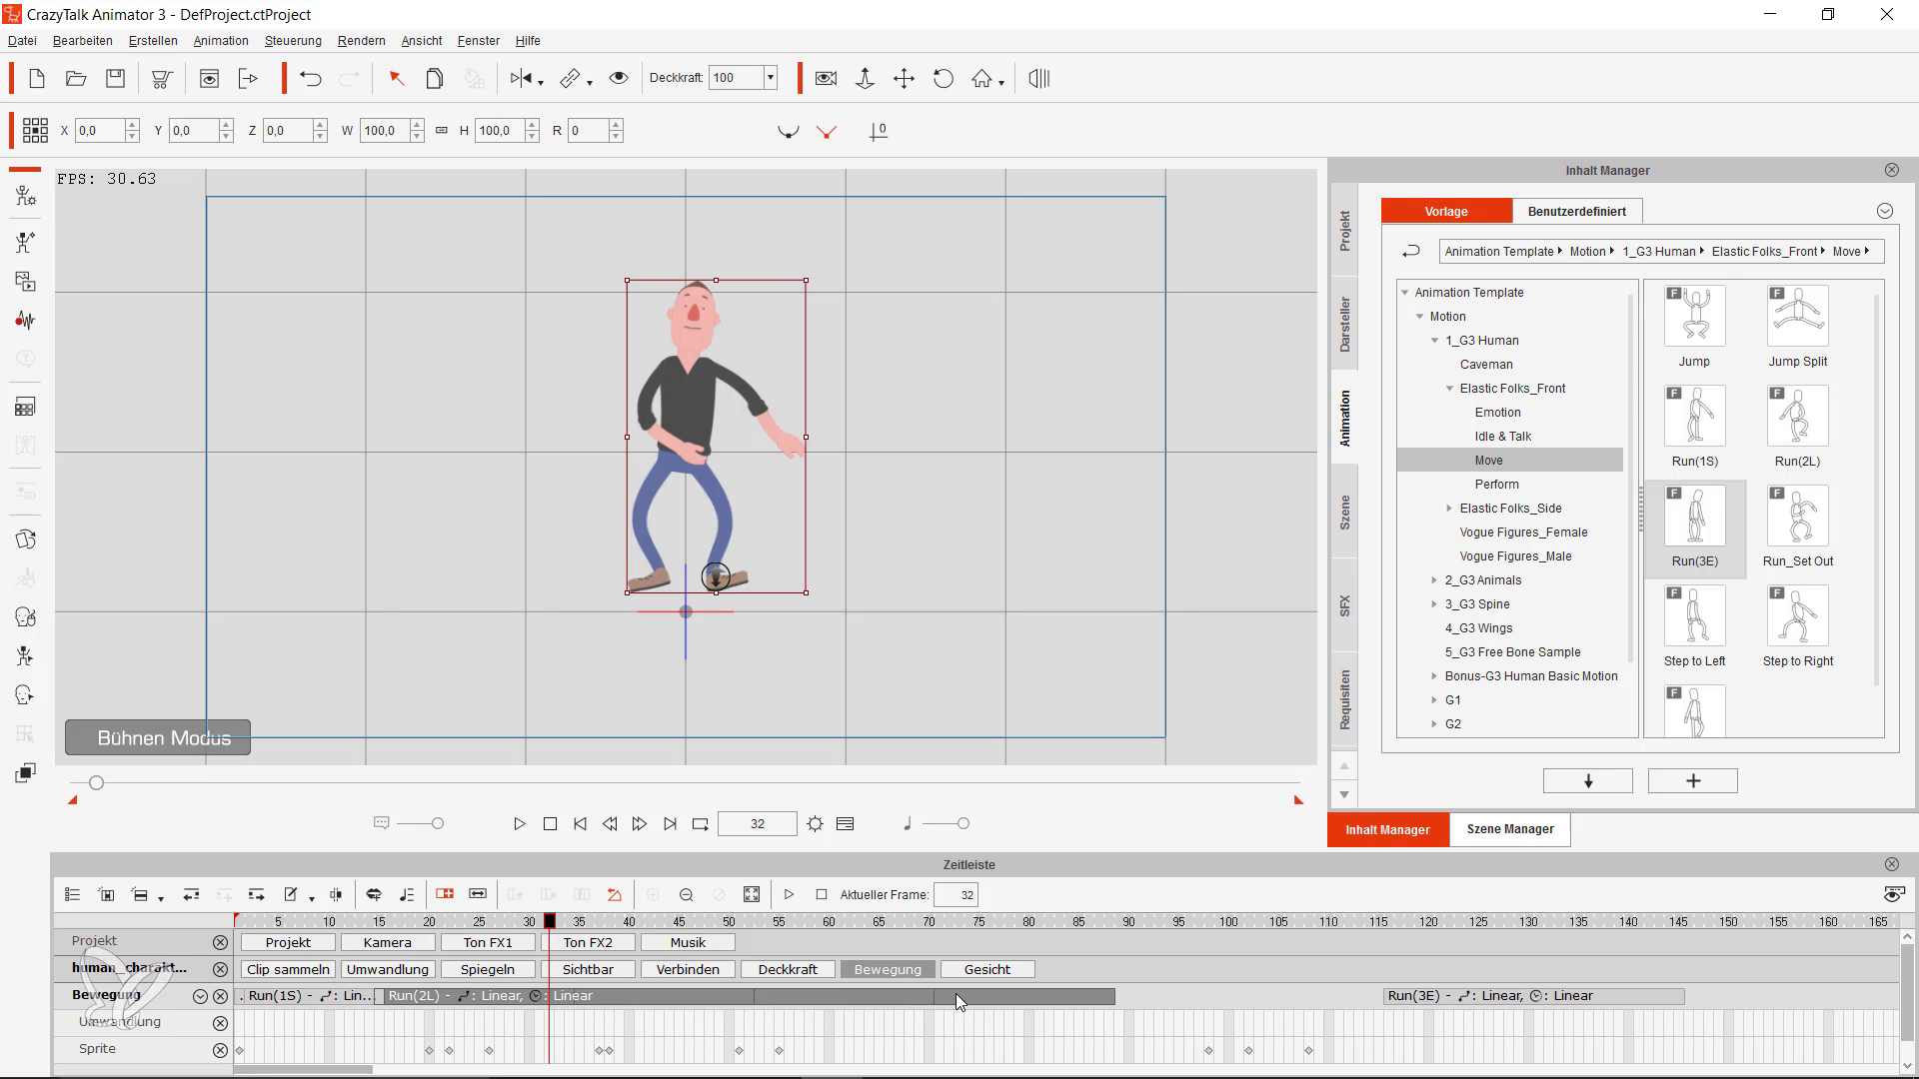
# - Move the Run(3E) clip directly behind the looped Run(2L) clip at about frame 88 and play the sequence from the first frame
pyautogui.moveTo(1404, 1003); pyautogui.dragTo(1150, 990)
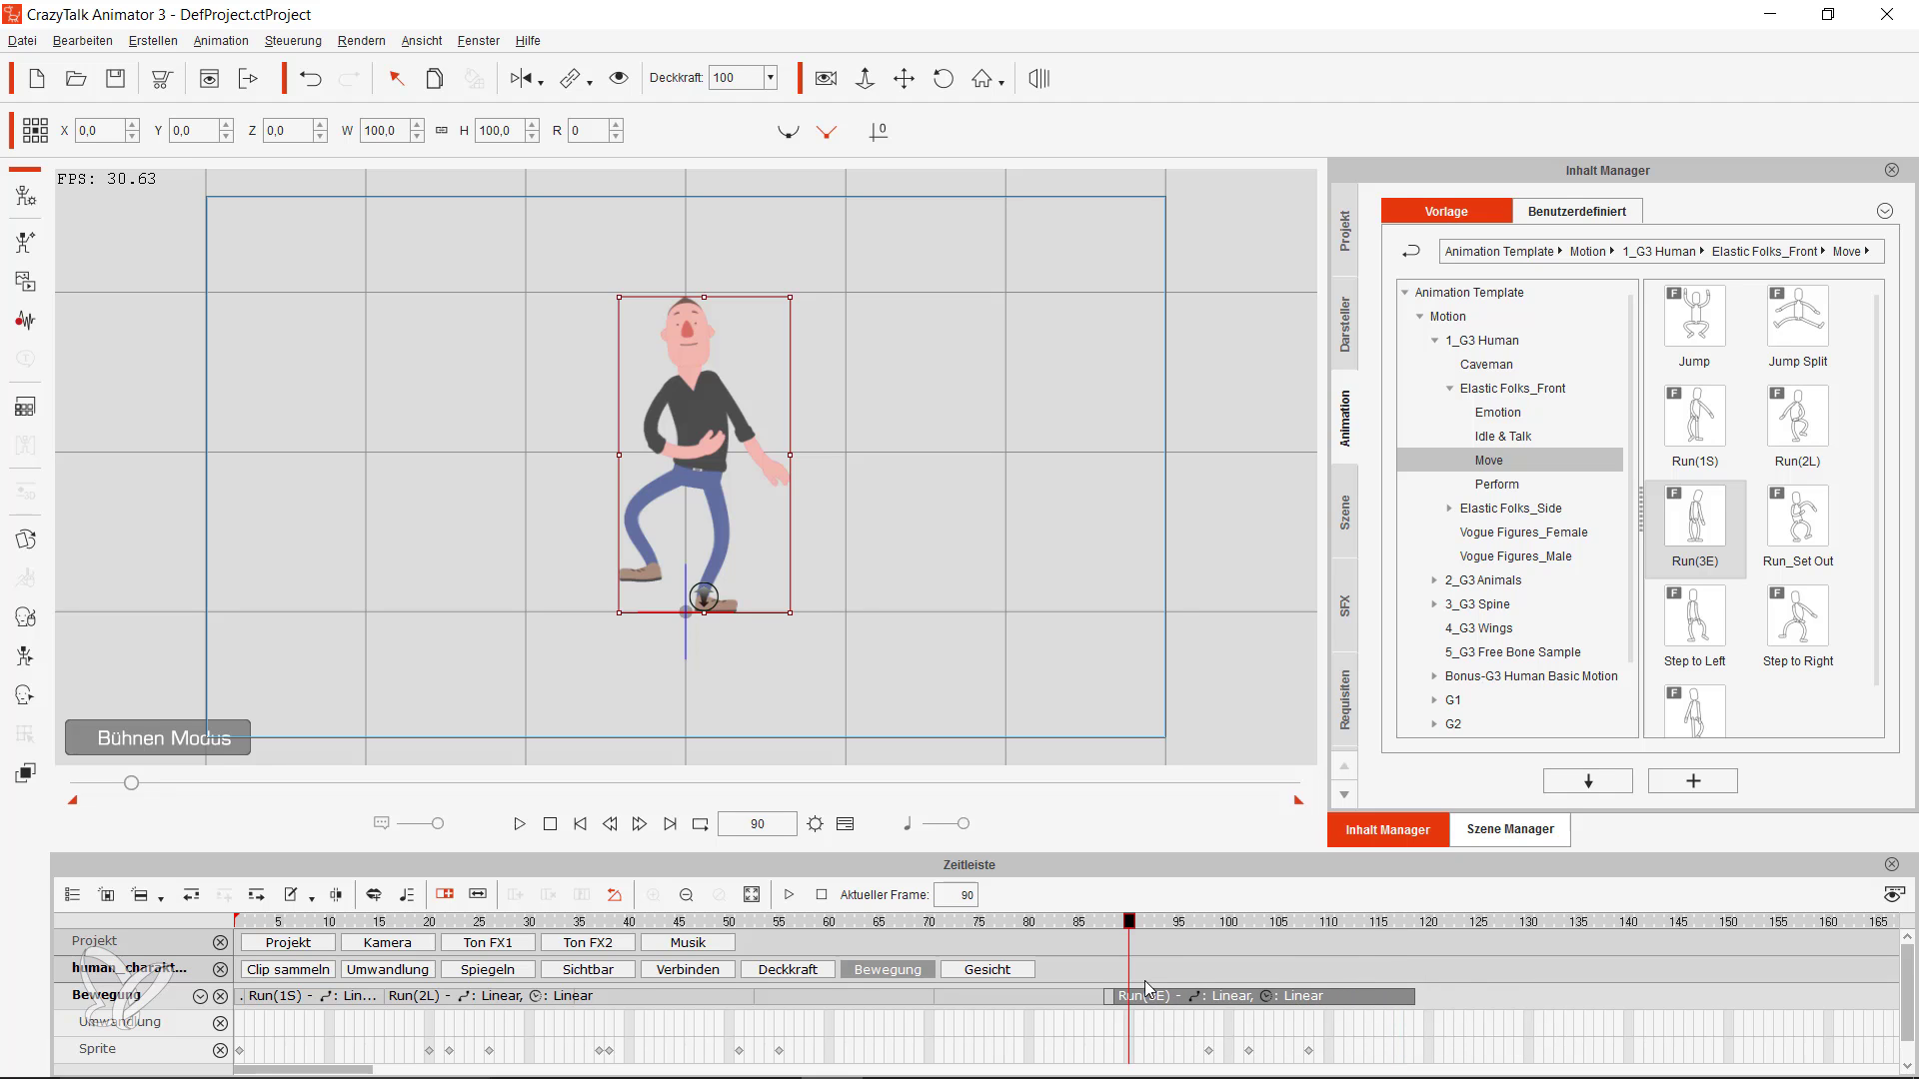
pyautogui.click(581, 824)
pyautogui.click(518, 825)
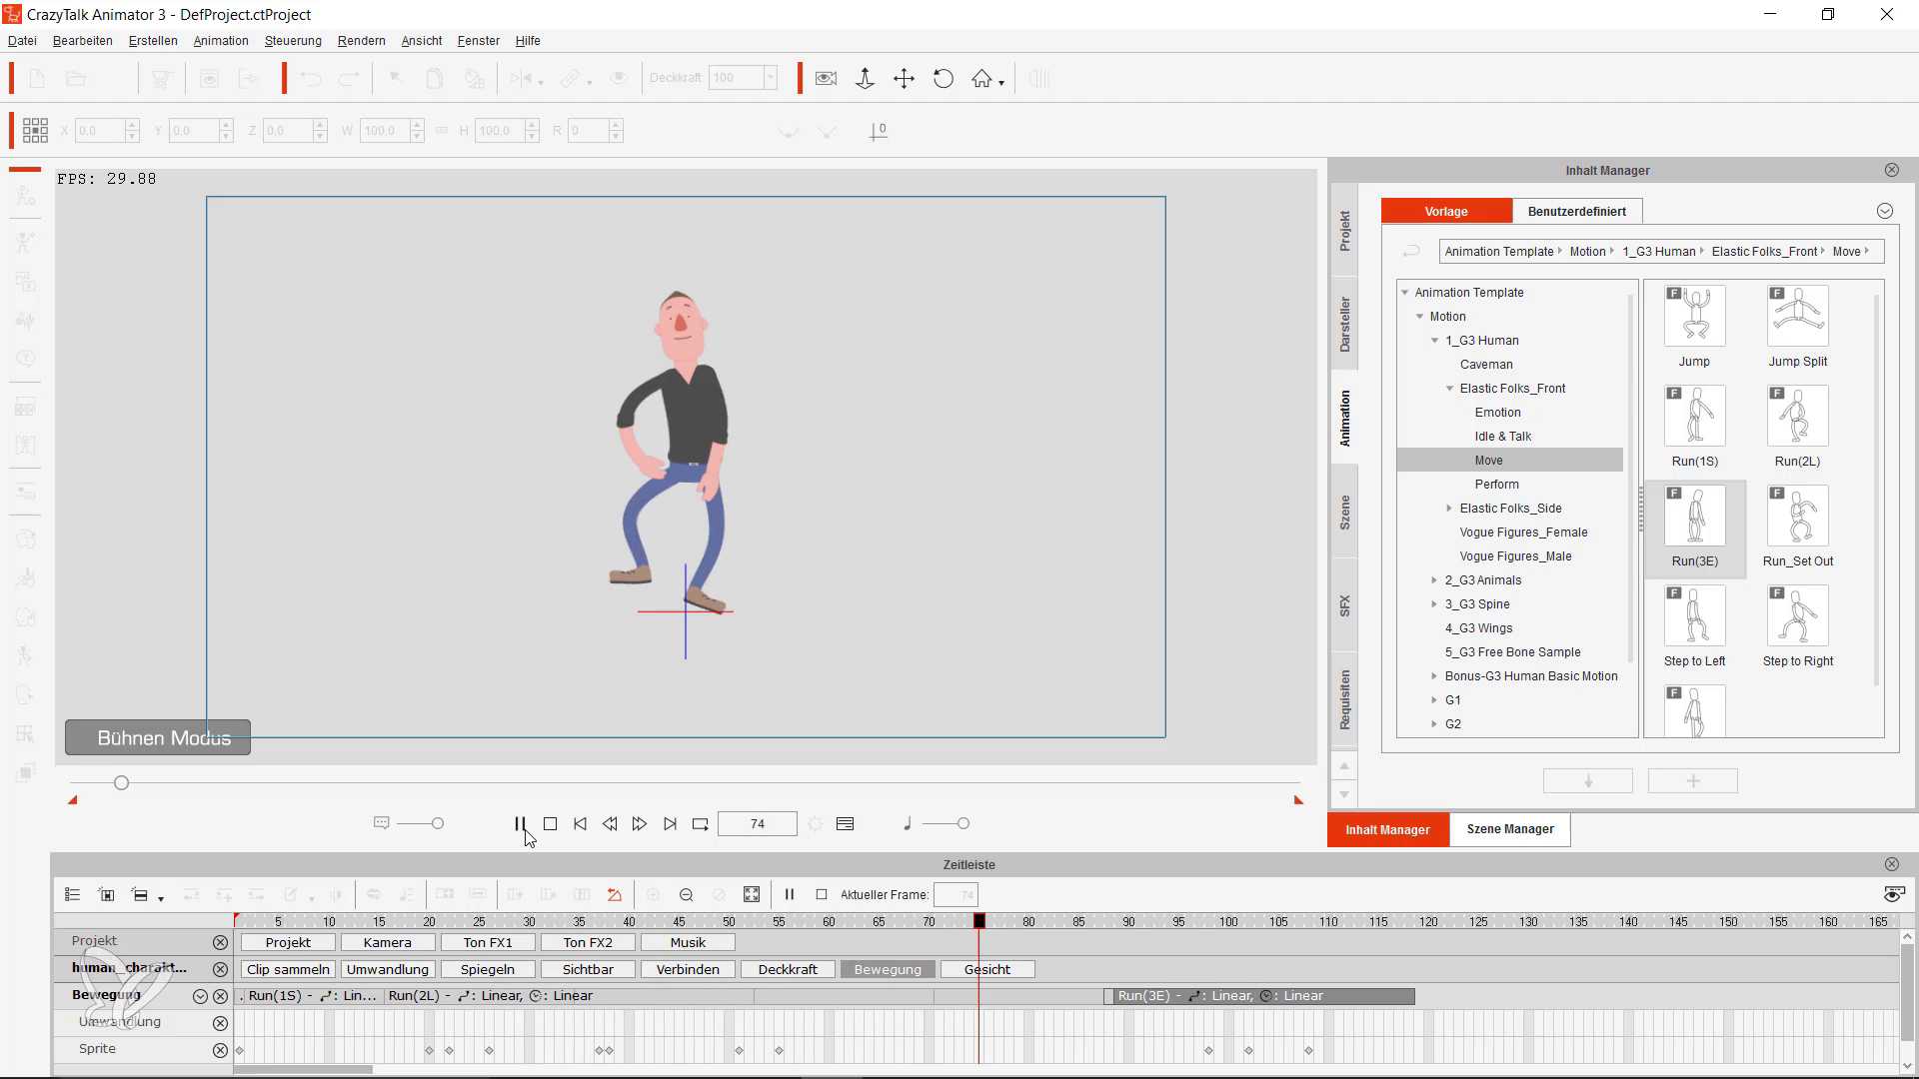
pyautogui.click(521, 826)
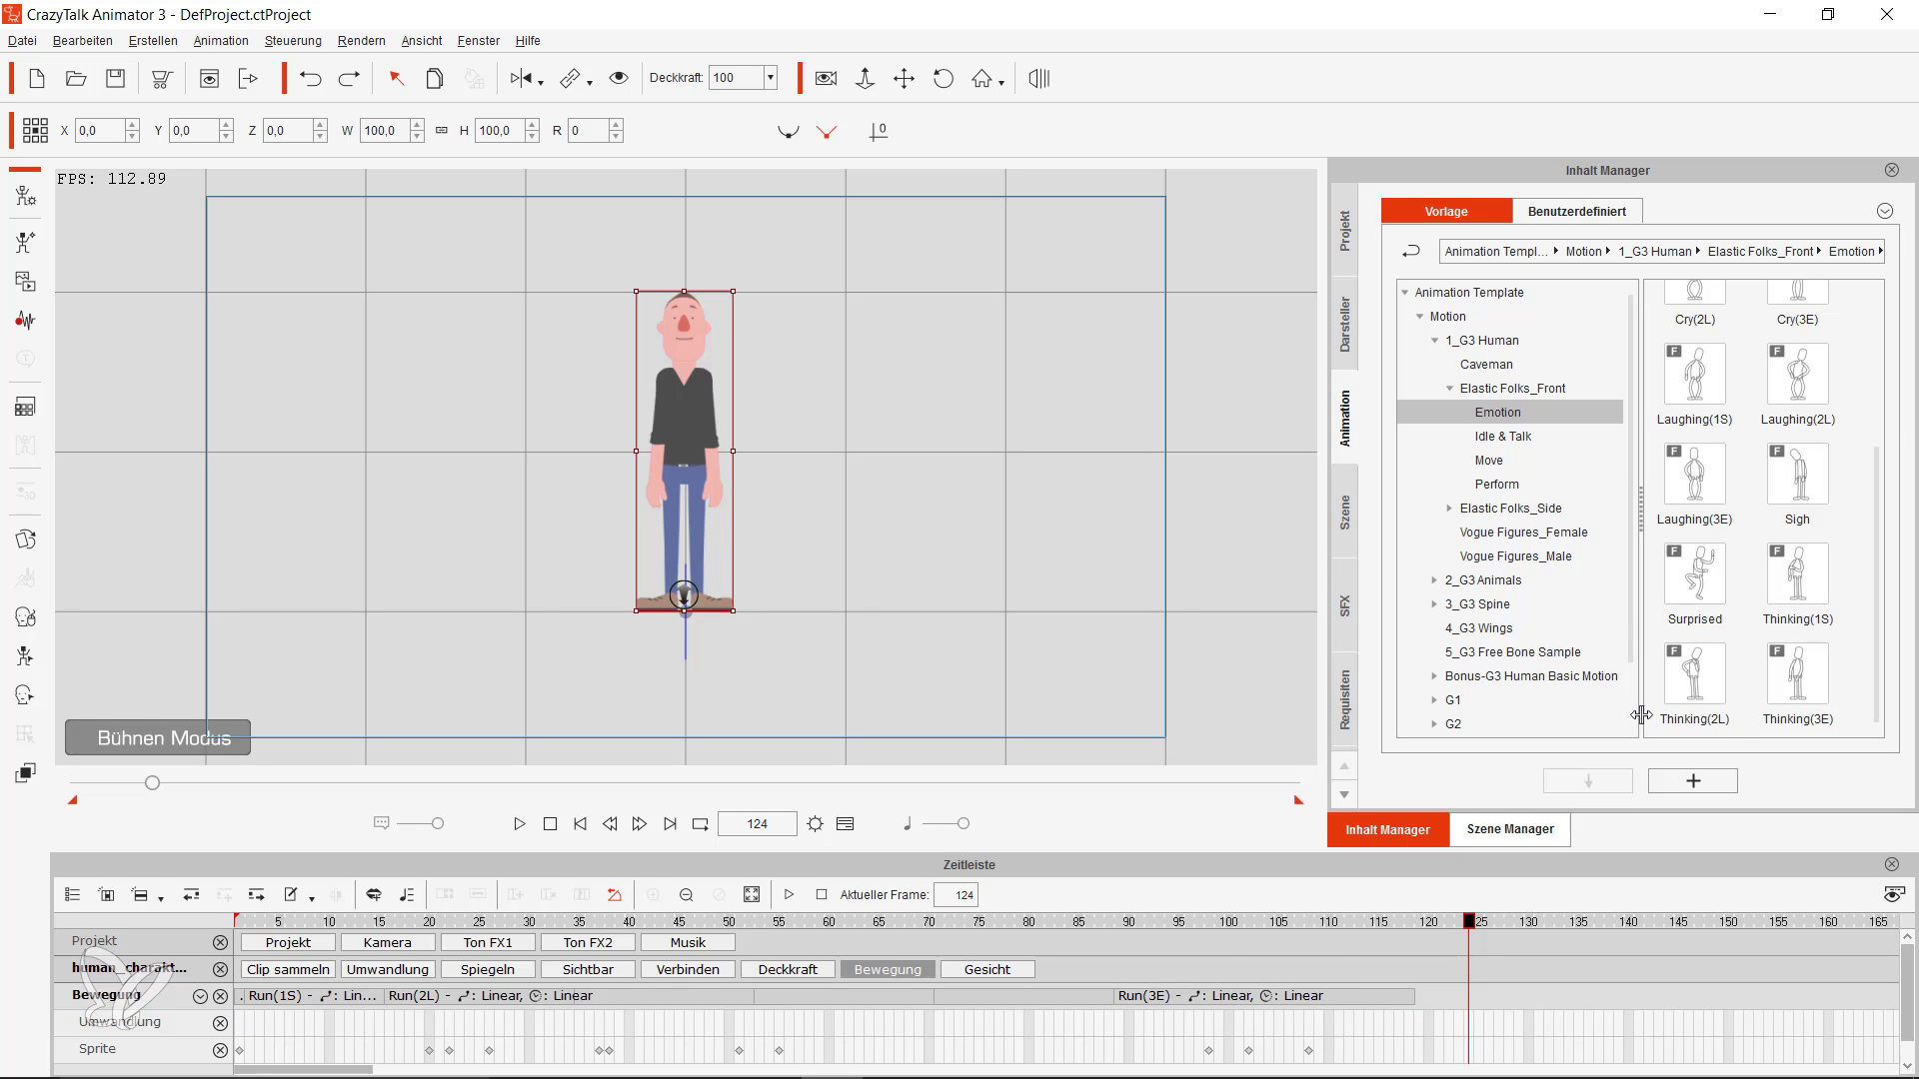
# - Replace the run clips on the motion track with the Surprised emotion motion, starting at the beginning of the timeline
pyautogui.moveTo(1687, 603); pyautogui.dragTo(277, 1049)
pyautogui.click(1459, 964)
pyautogui.press('Delete')
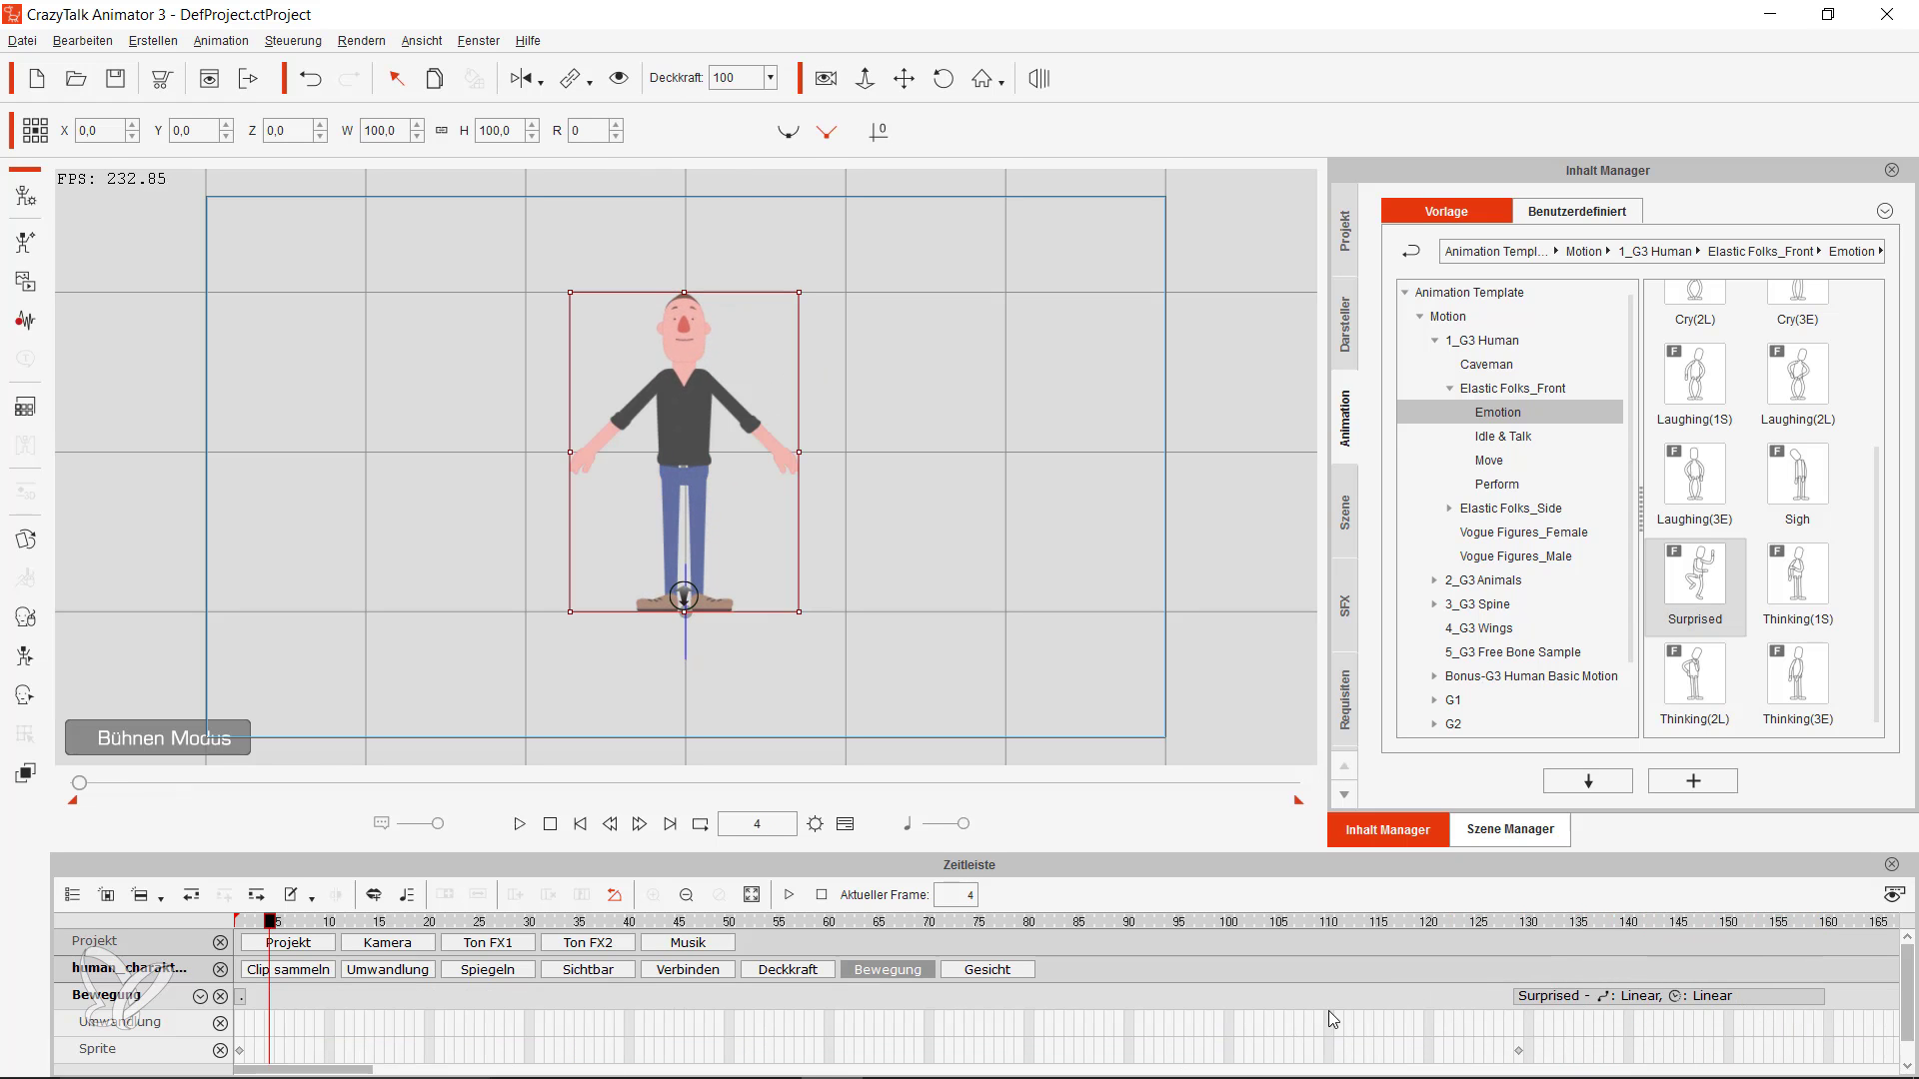
pyautogui.moveTo(1549, 995); pyautogui.dragTo(275, 995)
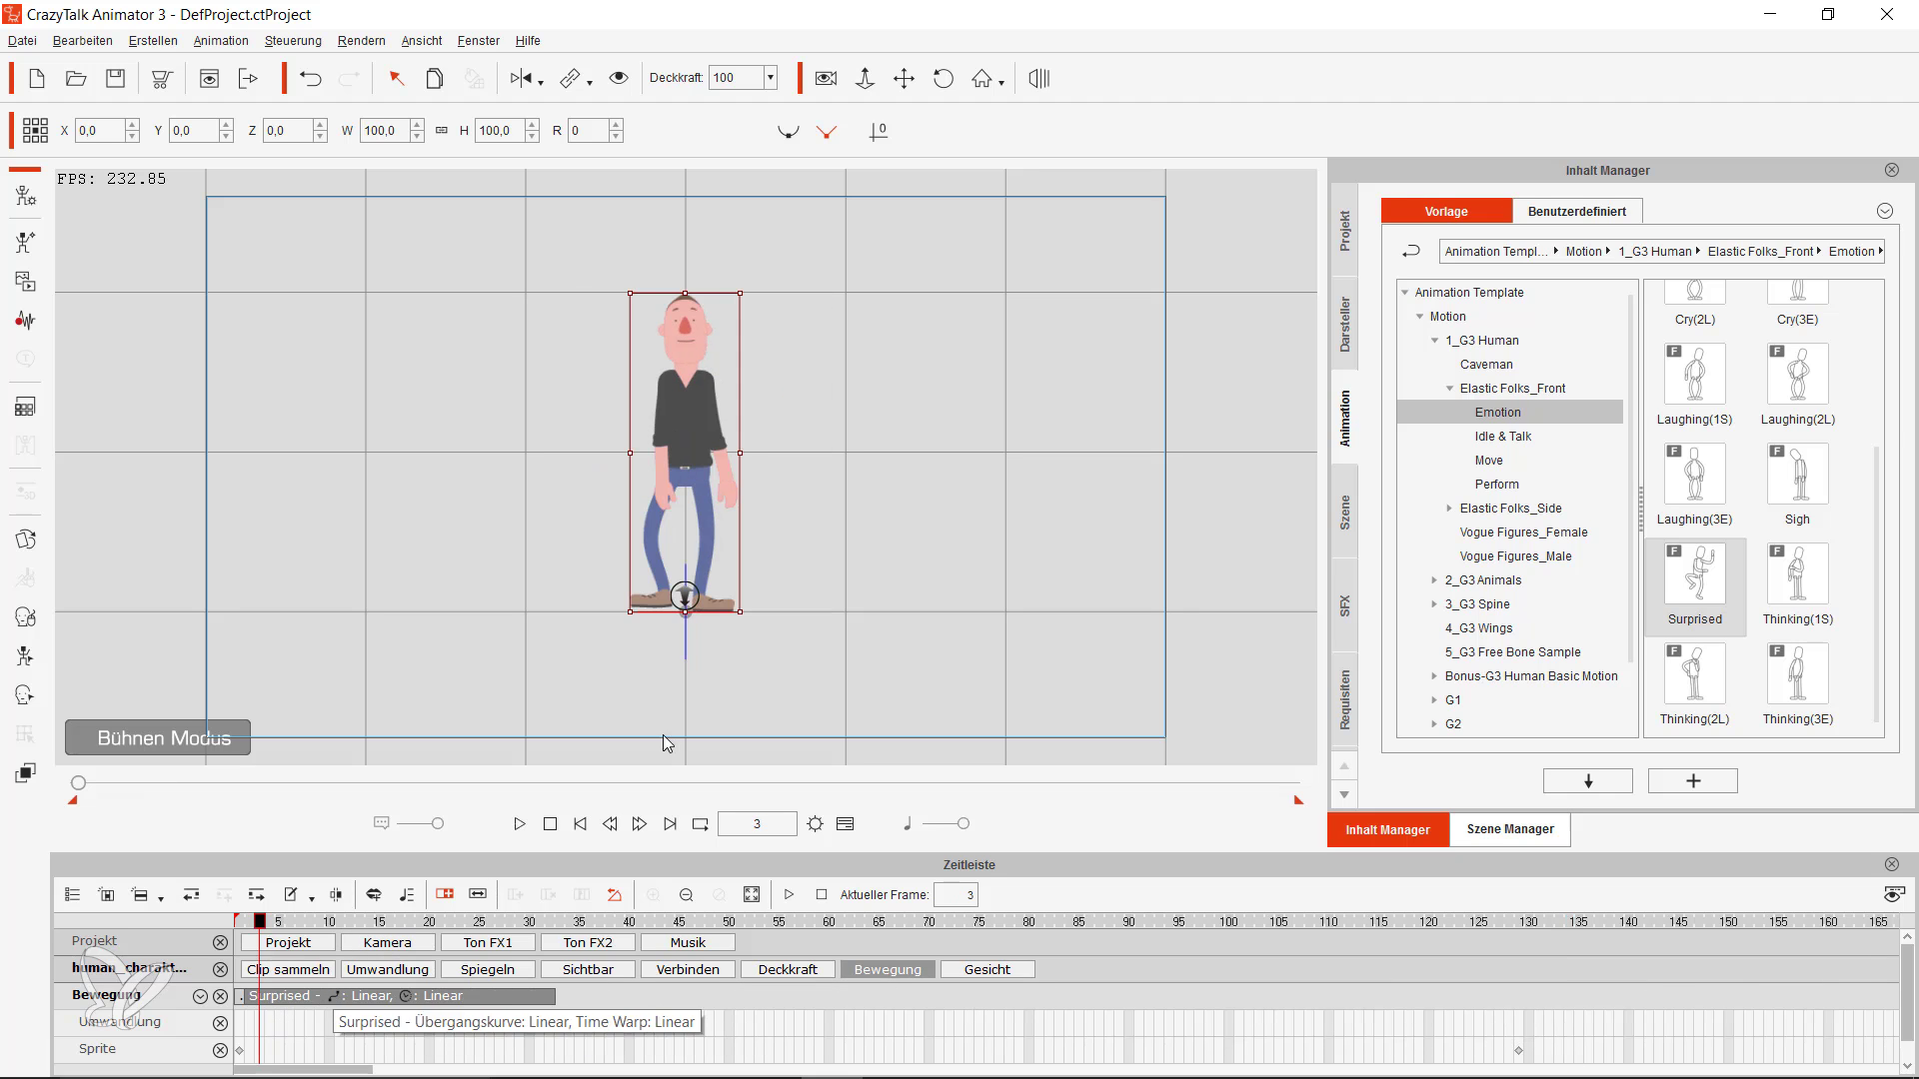
# - Append the Cry(2L) emotion motion and the Jump move motion behind the Surprised clip on the motion track
pyautogui.scroll(3, 1753, 403)
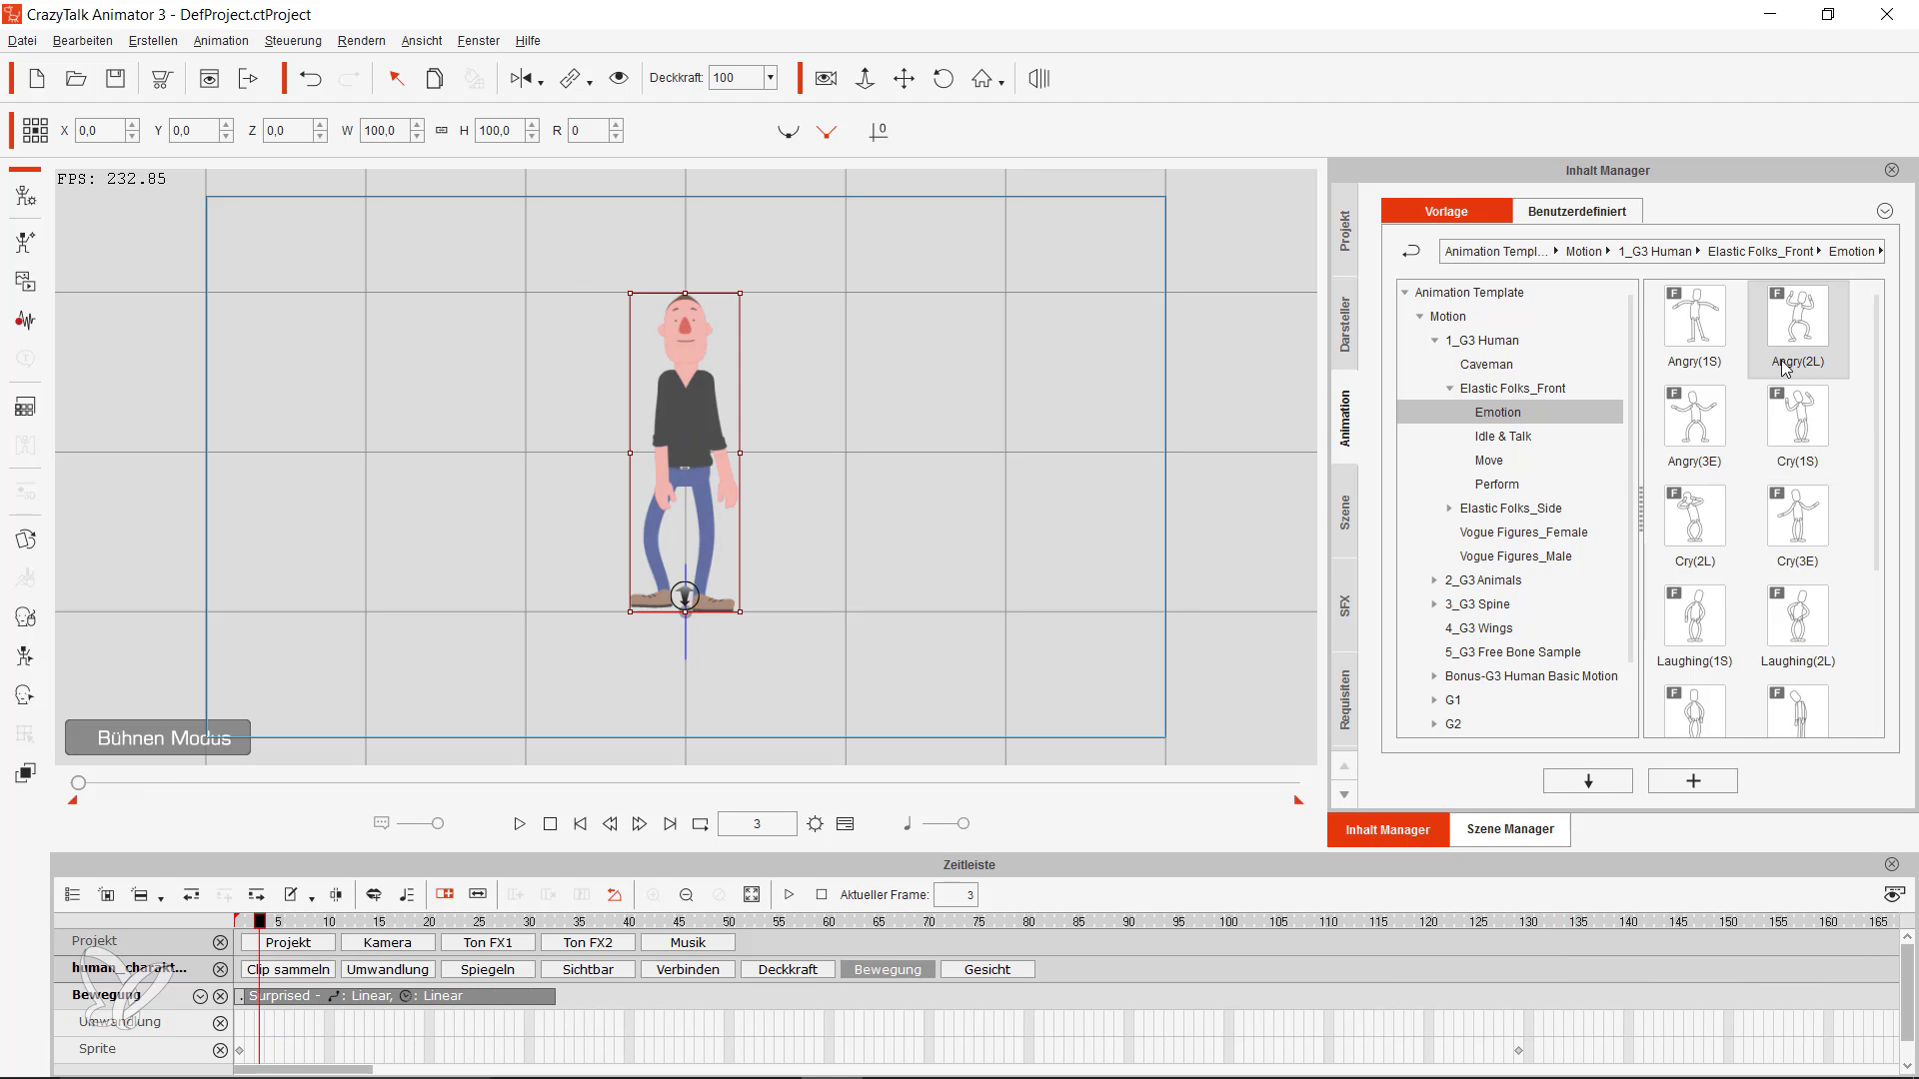
pyautogui.moveTo(1696, 515); pyautogui.dragTo(556, 1002)
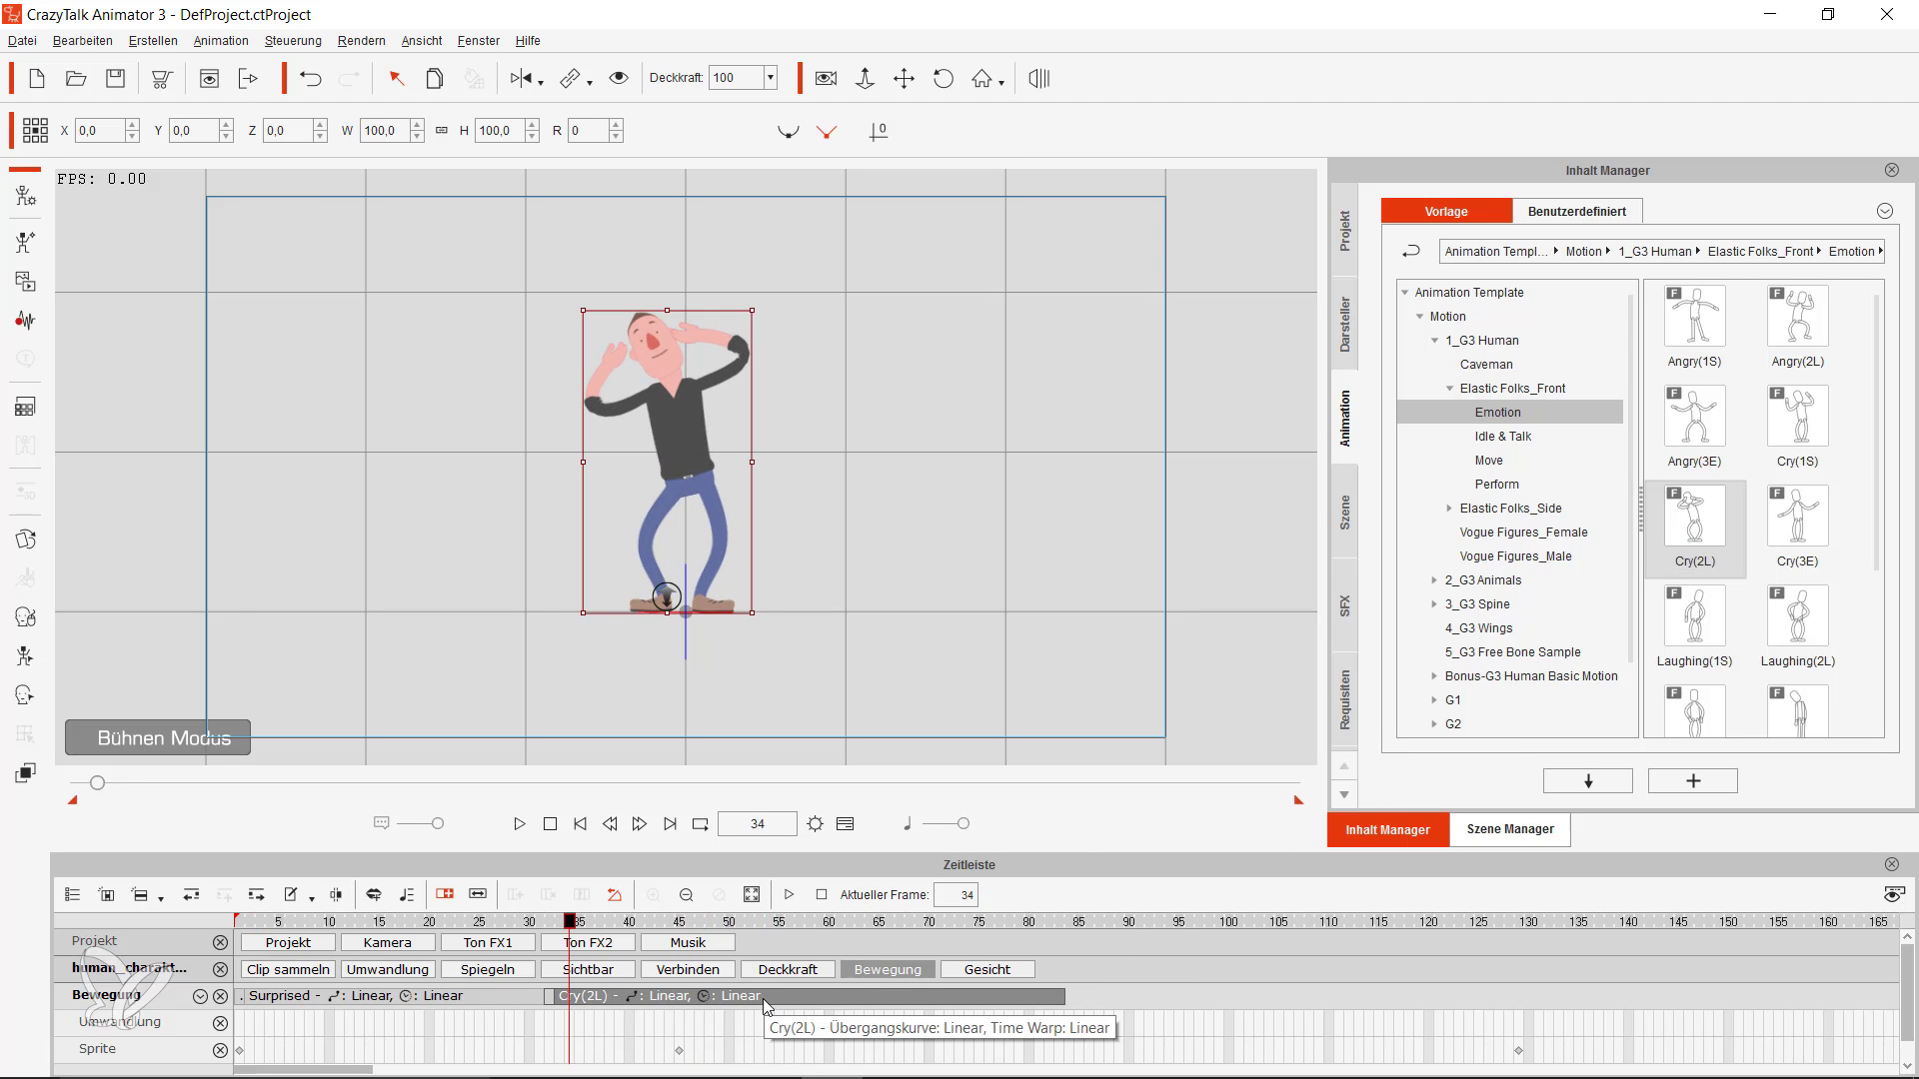
pyautogui.click(1503, 460)
pyautogui.moveTo(1696, 320); pyautogui.dragTo(1113, 999)
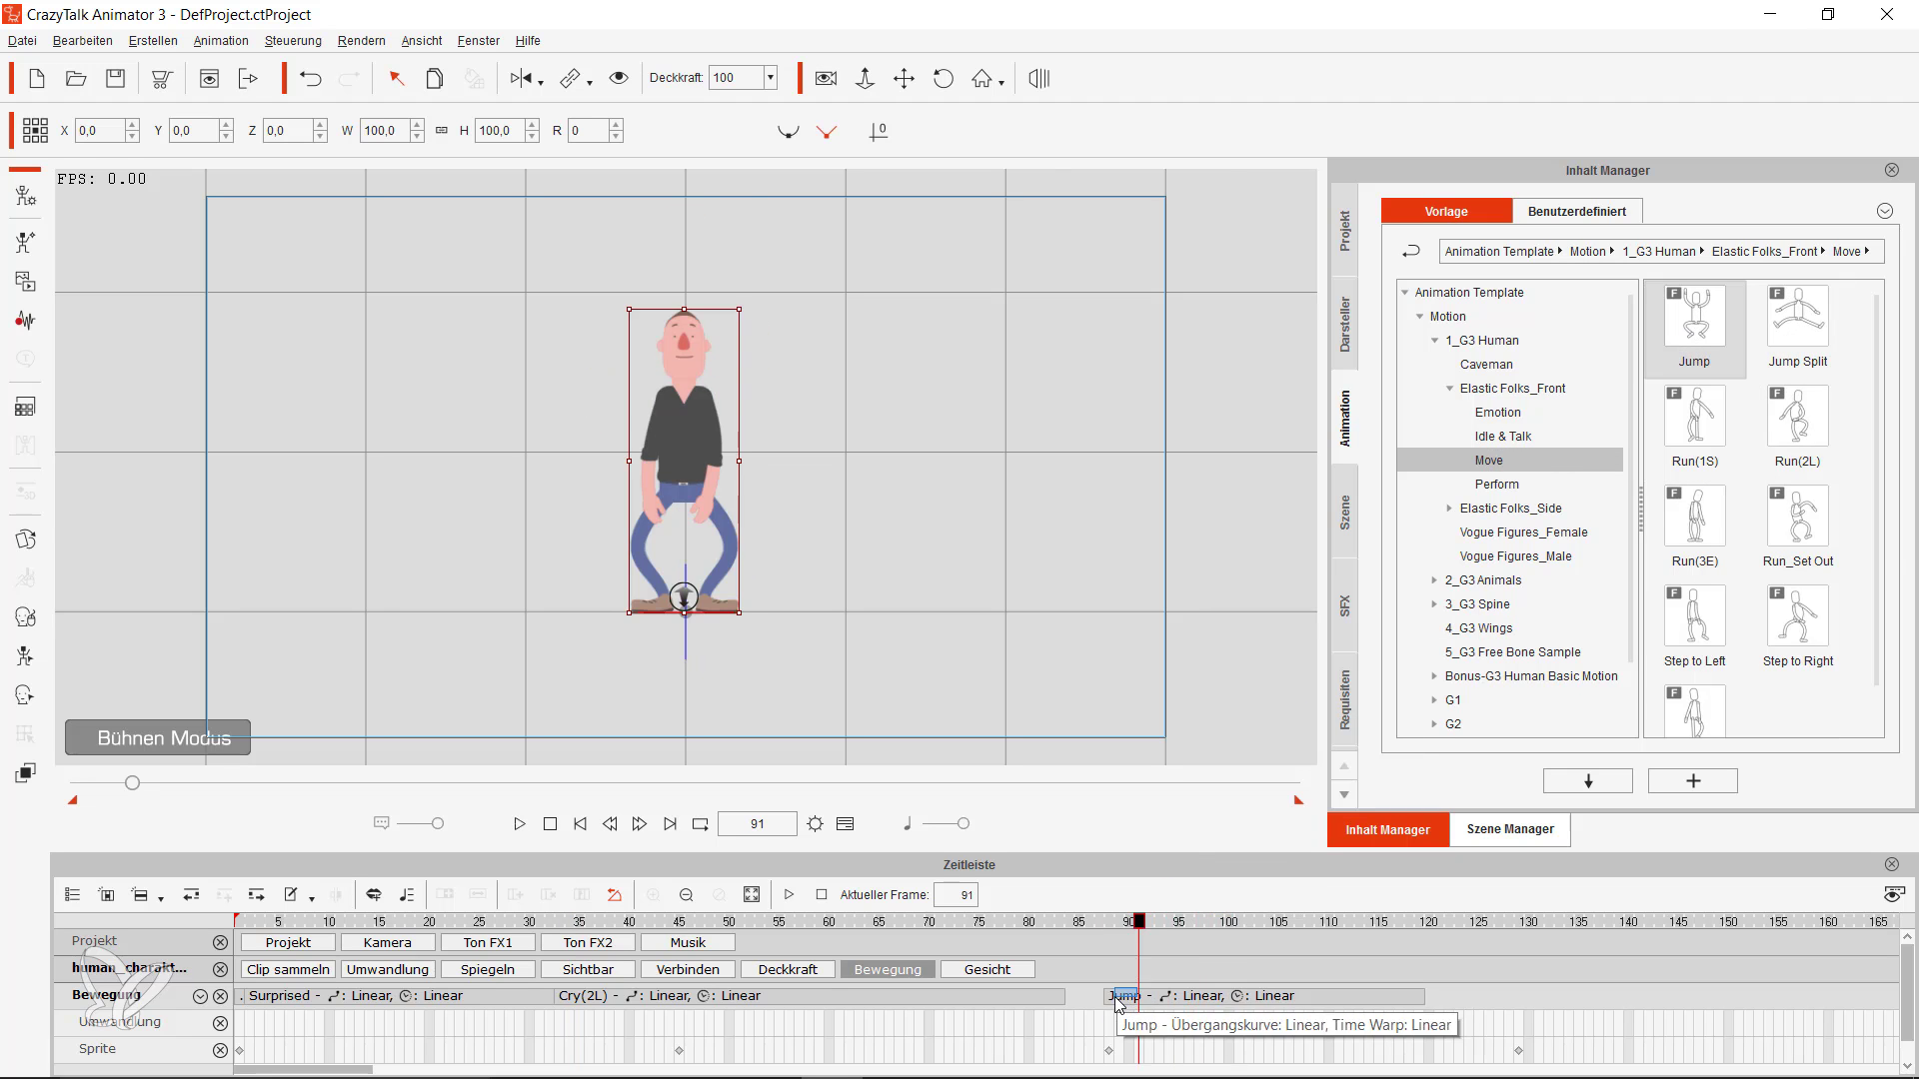
# - Play the three-clip sequence from the first frame and scrub back to the cut between Surprised and Cry(2L) at about frame 33
pyautogui.click(580, 824)
pyautogui.click(520, 829)
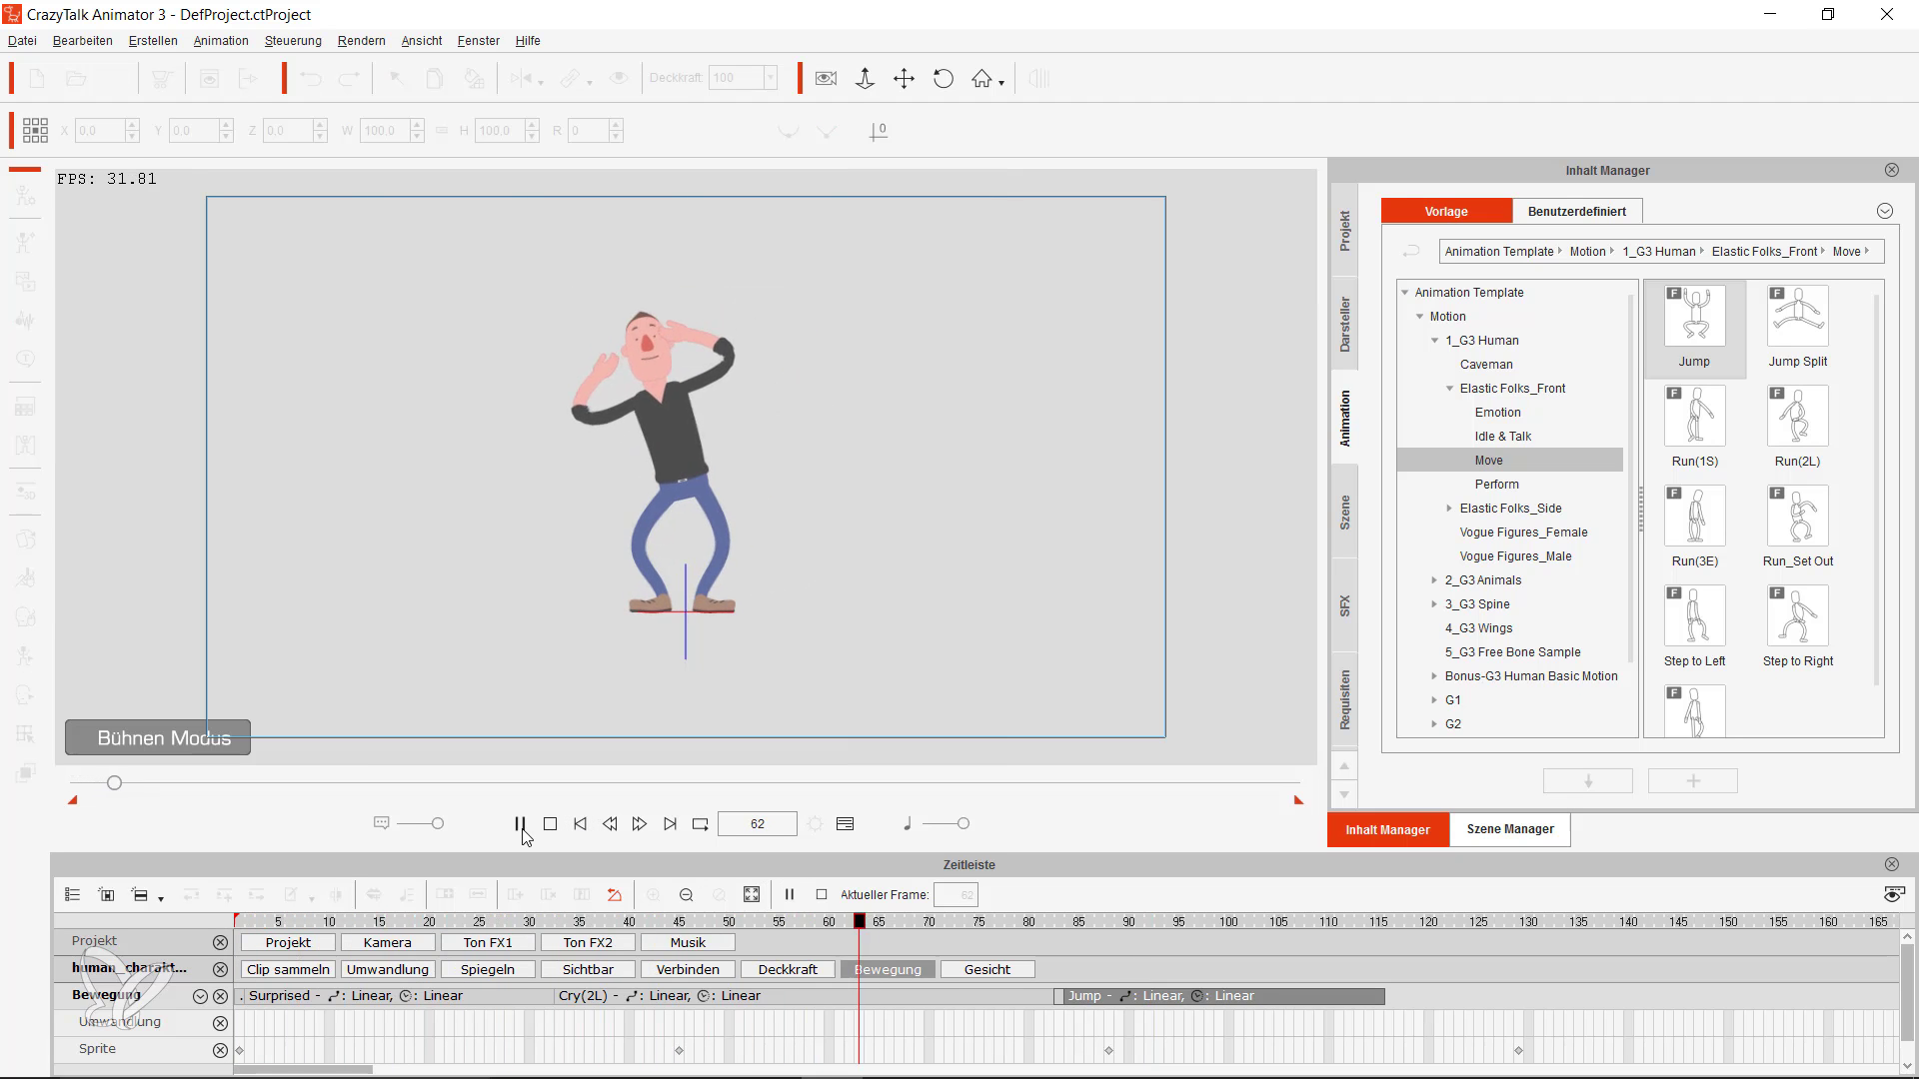
pyautogui.click(521, 830)
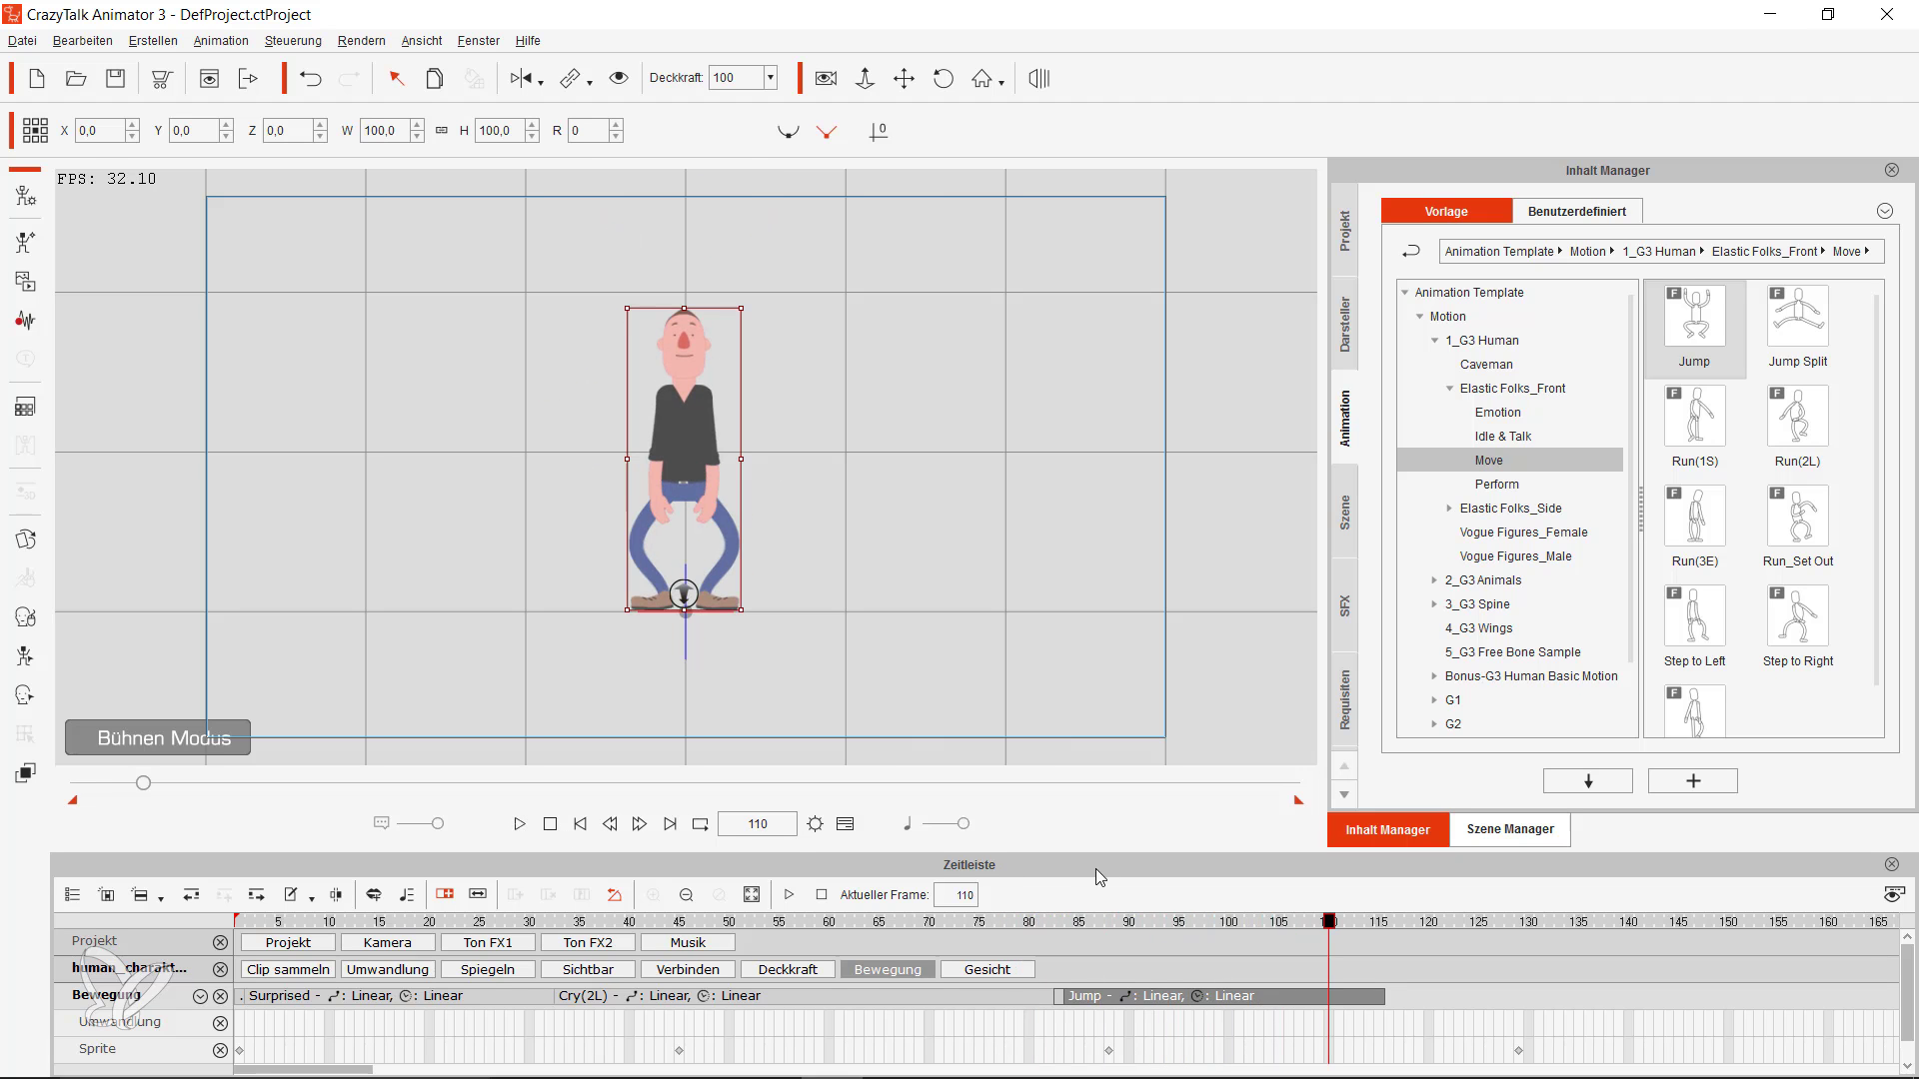
pyautogui.moveTo(1332, 932); pyautogui.dragTo(556, 949)
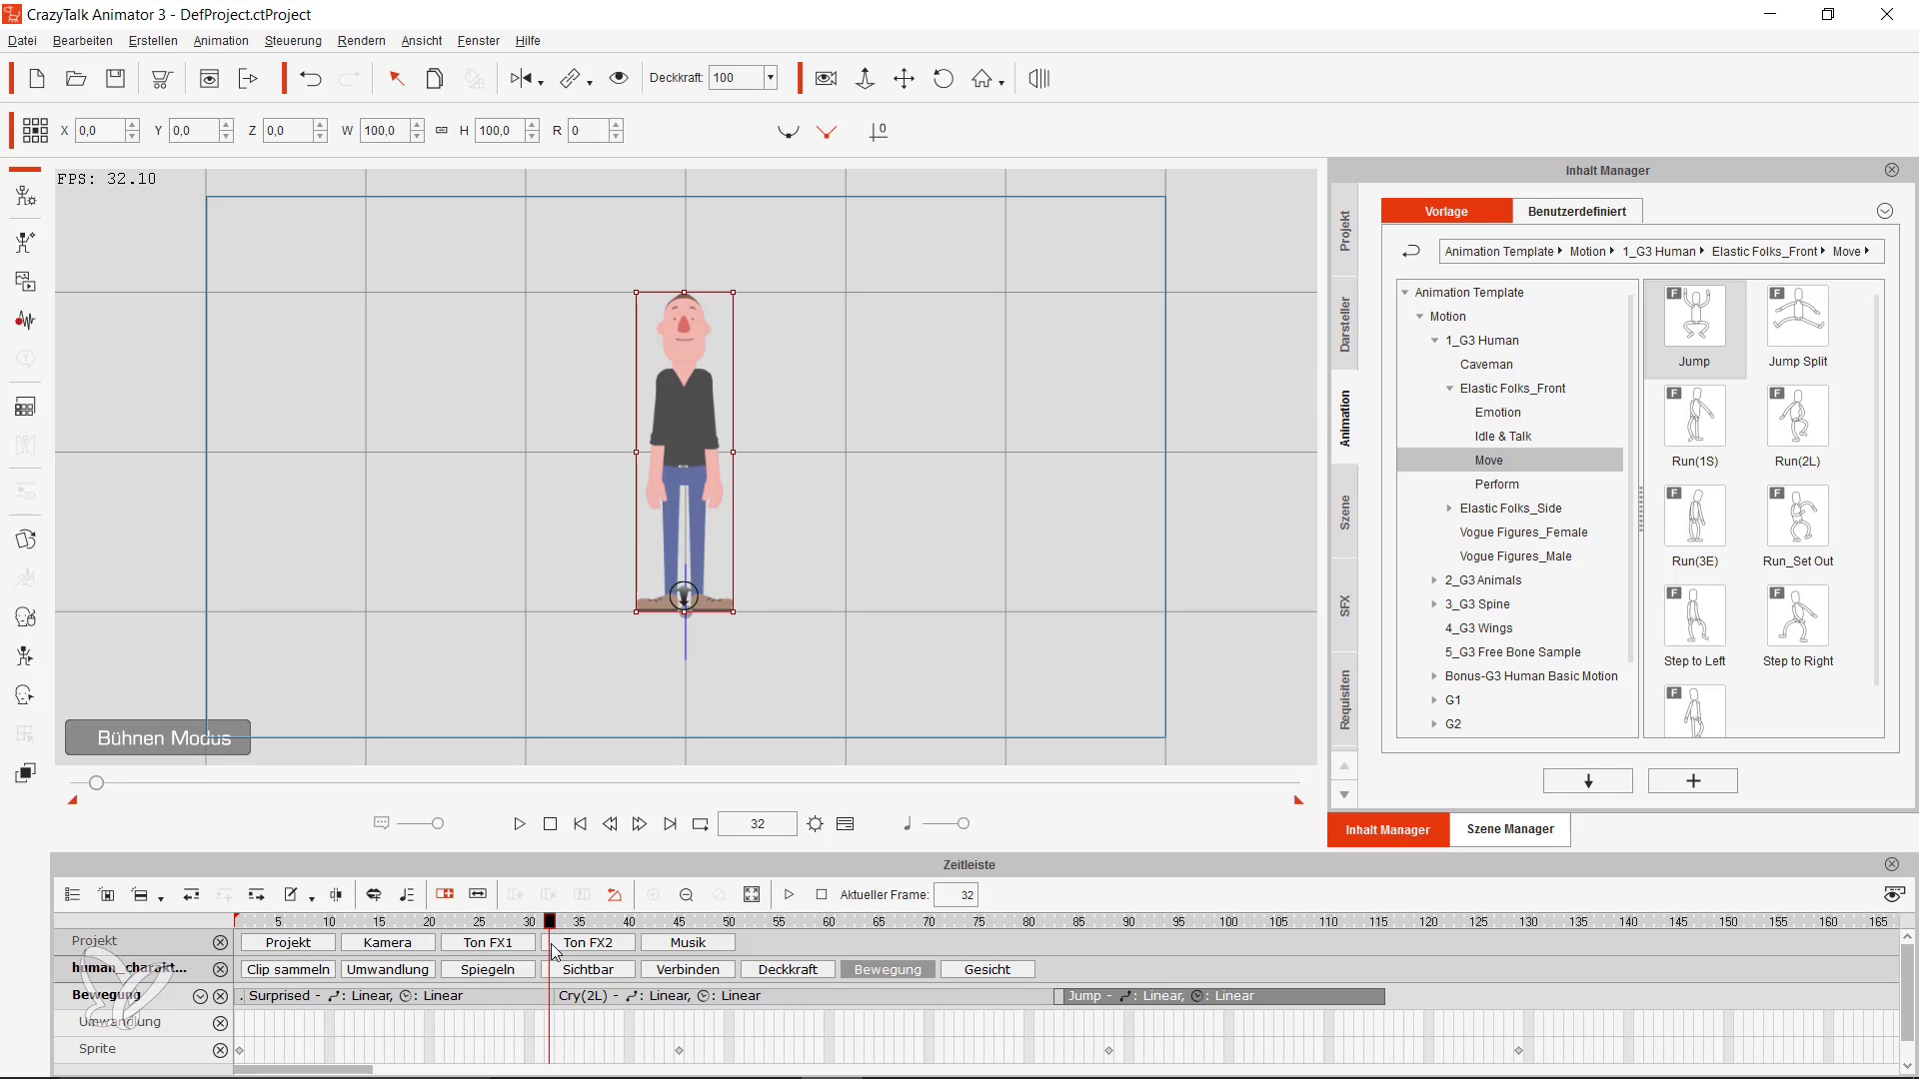
pyautogui.moveTo(555, 949); pyautogui.dragTo(562, 952)
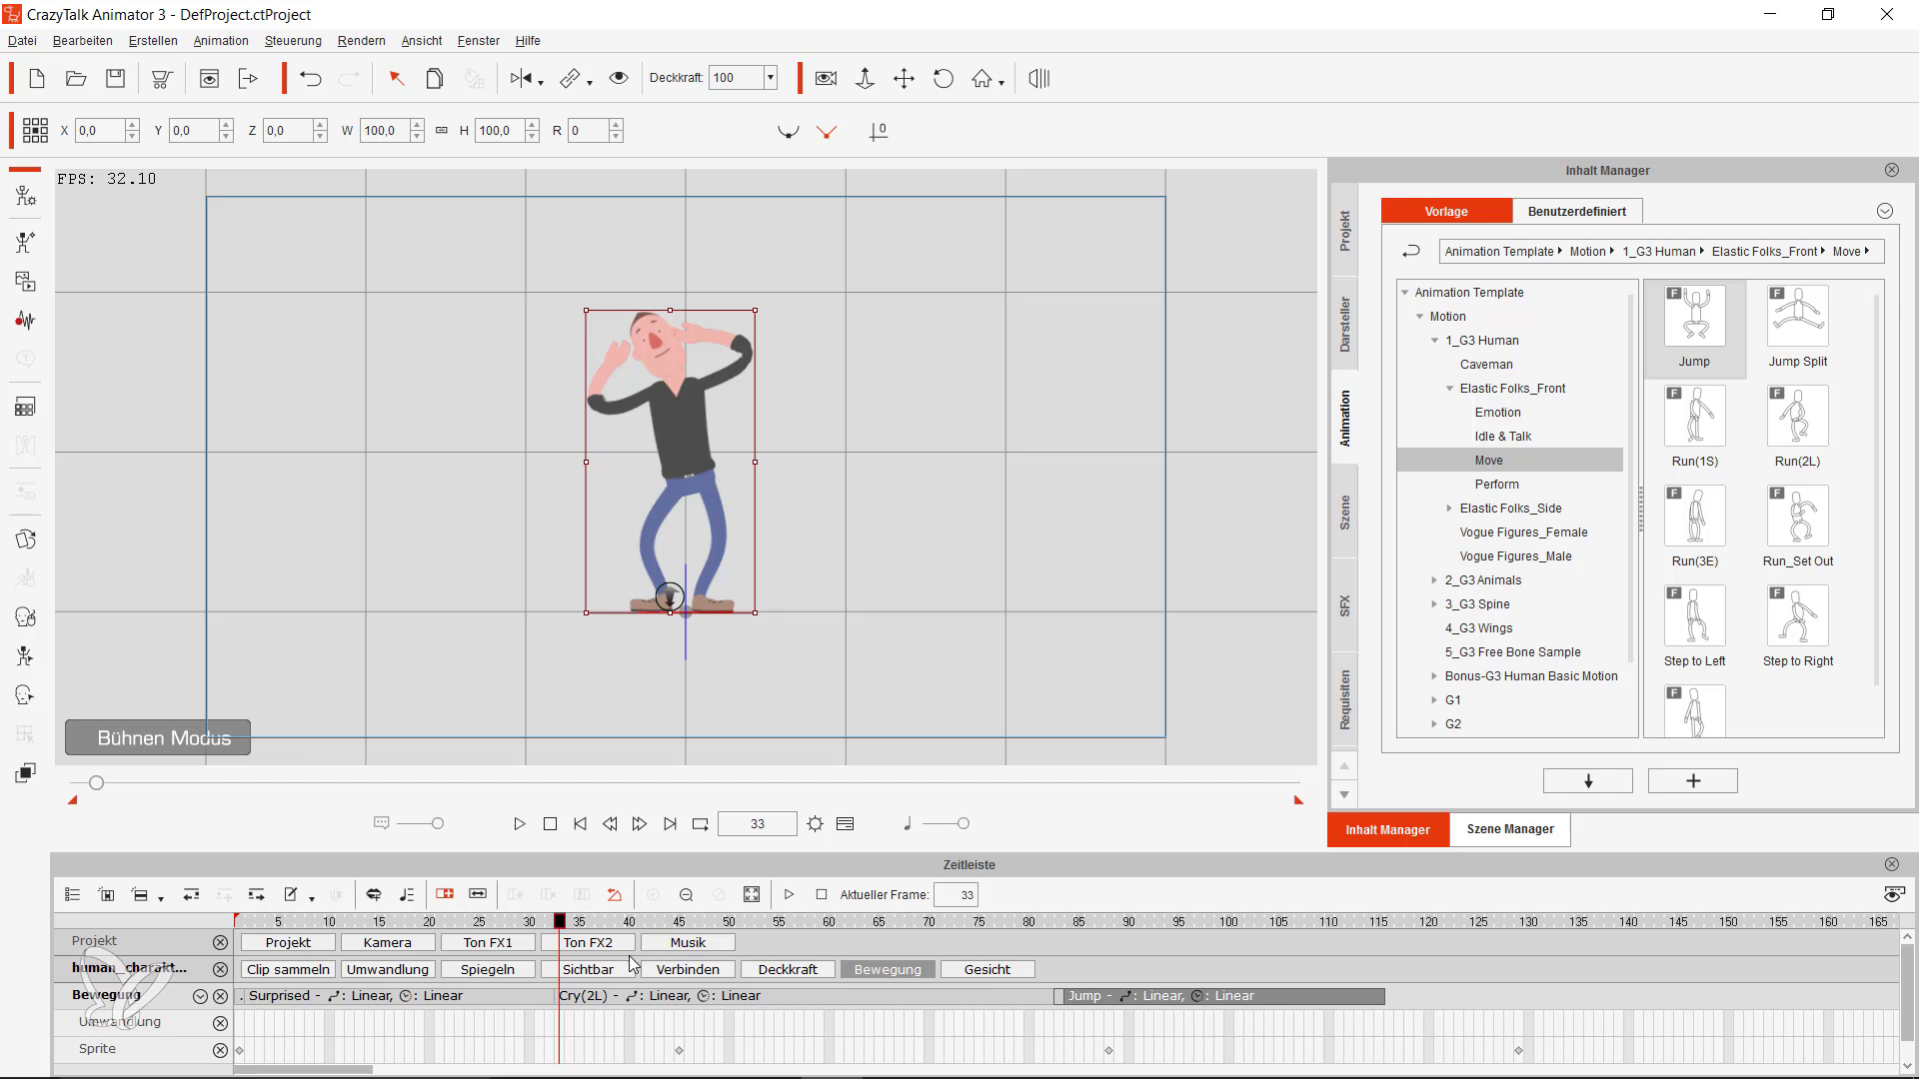
# - Select the Cry(2L) clip and play across its start to examine the pose change from the Surprised clip
pyautogui.click(592, 1007)
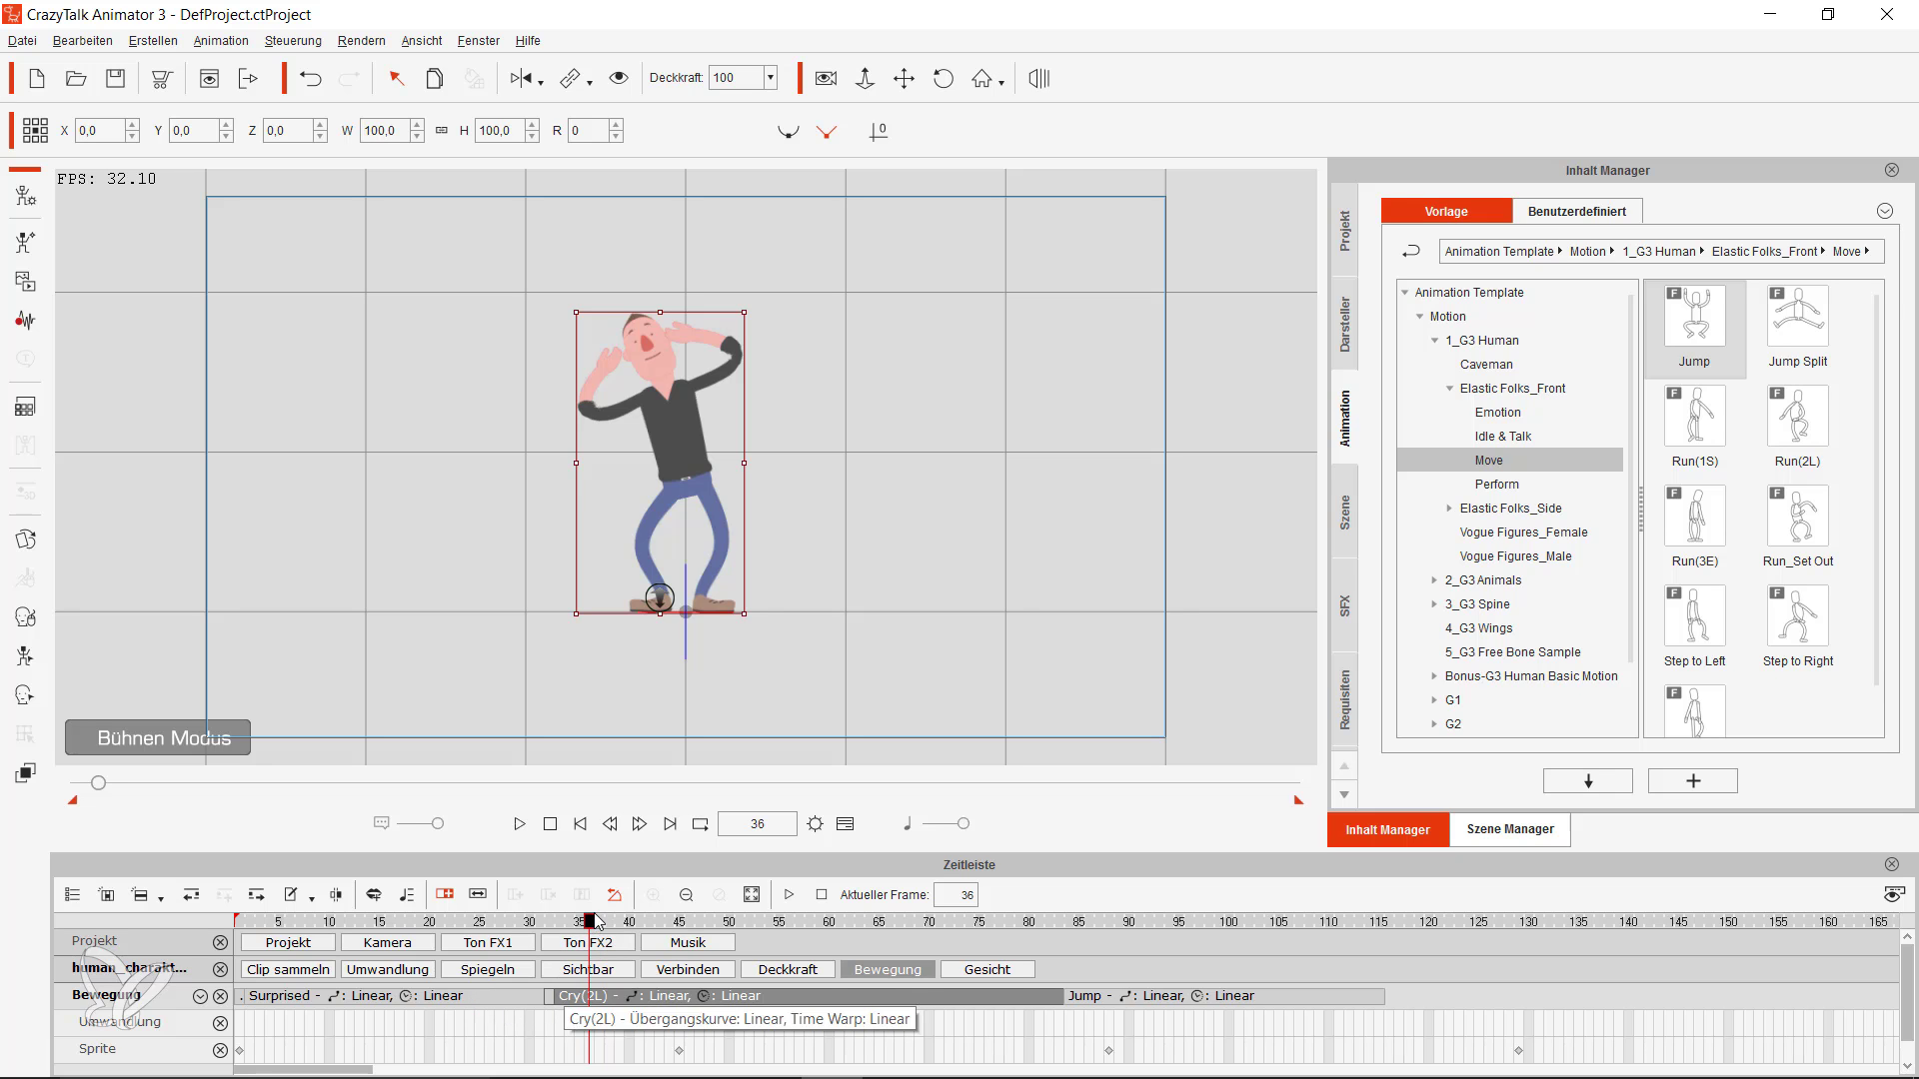
pyautogui.moveTo(561, 921); pyautogui.dragTo(495, 912)
pyautogui.click(519, 824)
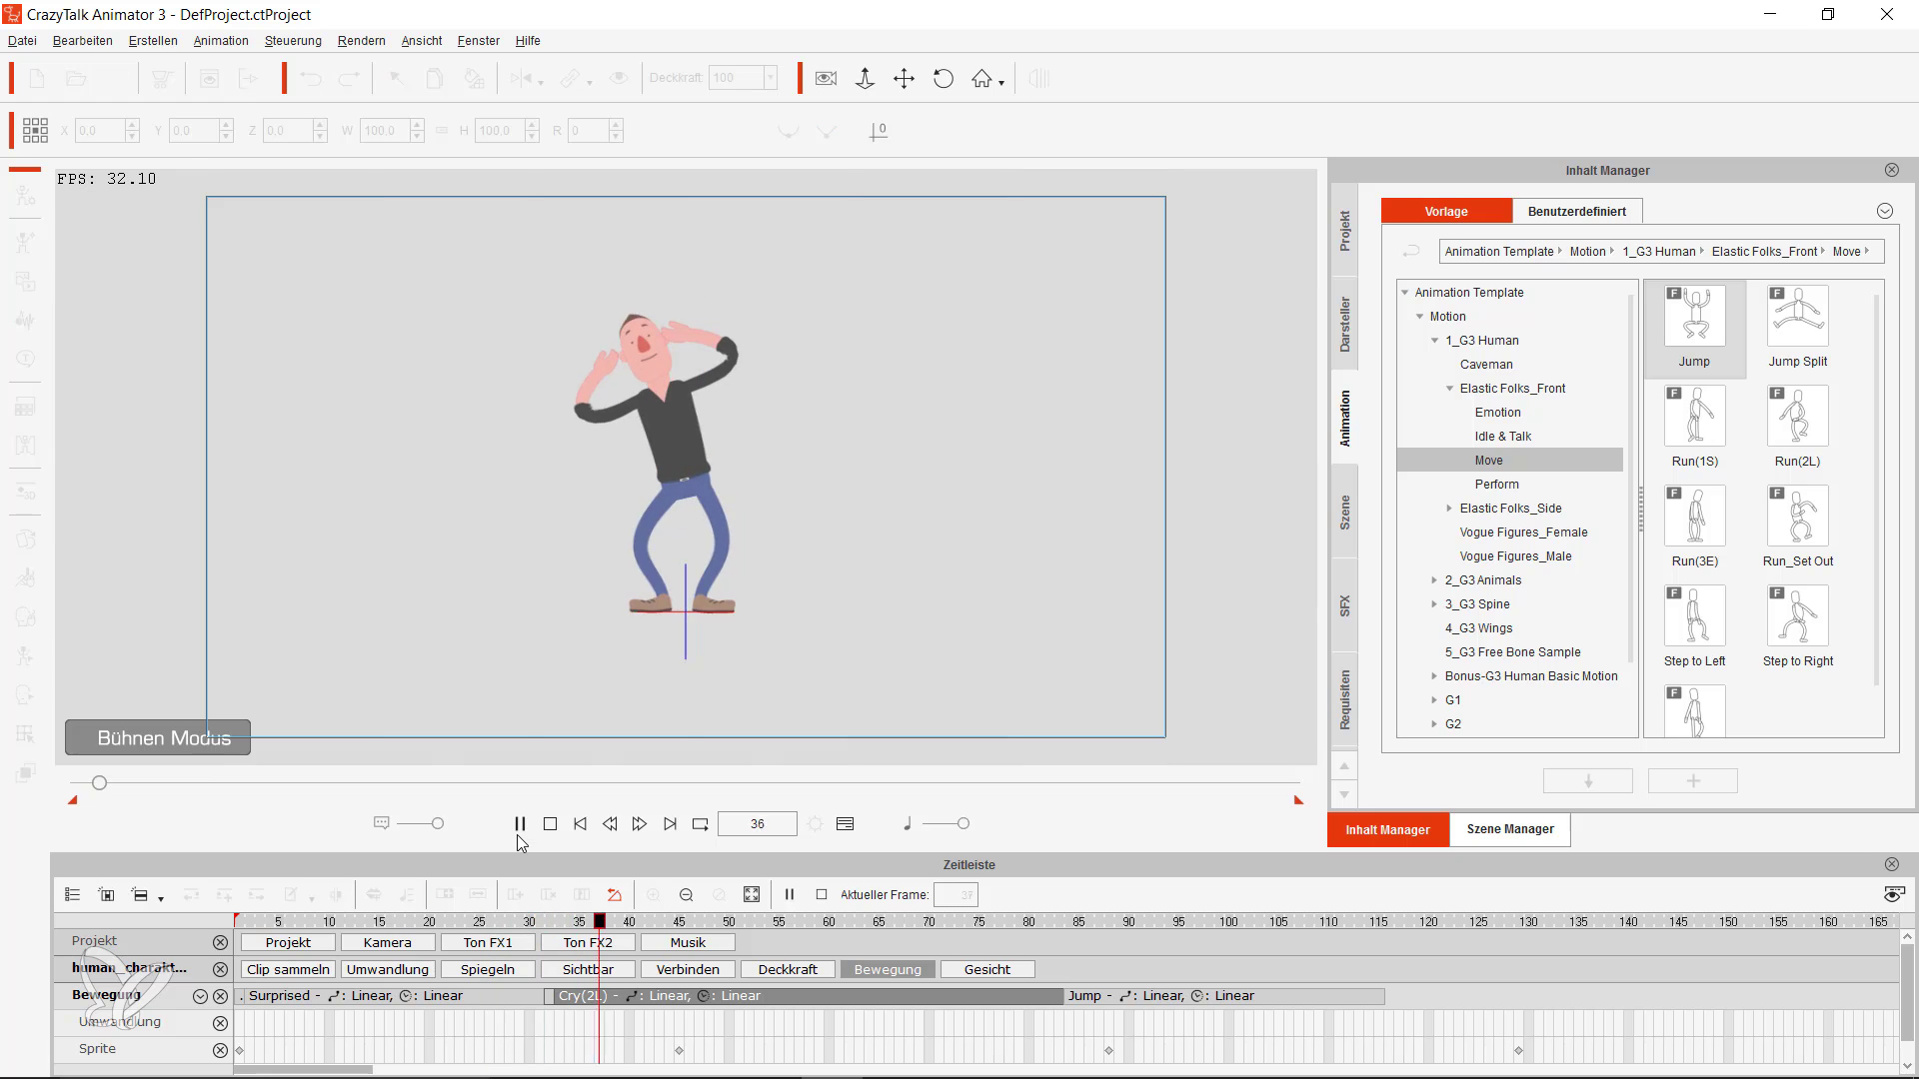
pyautogui.click(519, 823)
# - Extend the Cry(2L) clip's transition back over the Surprised clip to about frame 17 and play the blend from the first frame
pyautogui.moveTo(690, 921); pyautogui.dragTo(270, 921)
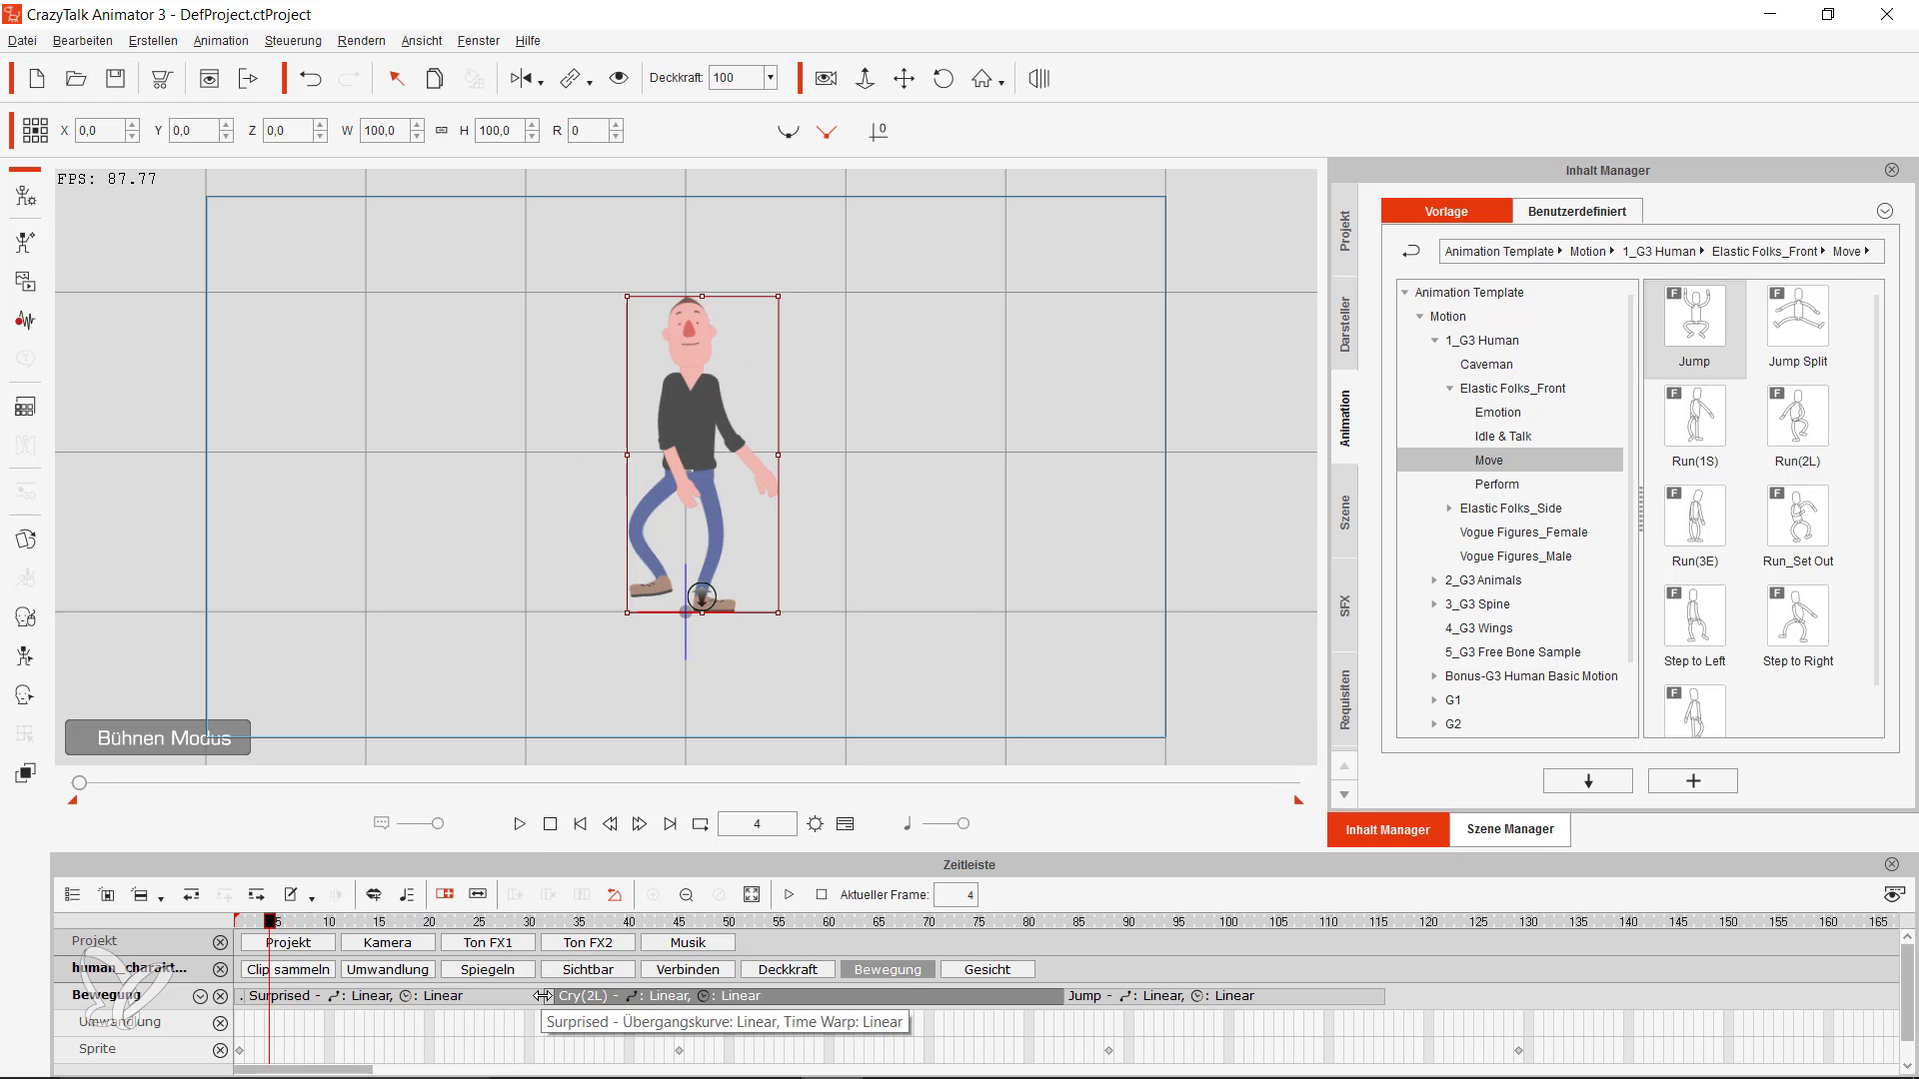
pyautogui.moveTo(545, 998); pyautogui.dragTo(463, 999)
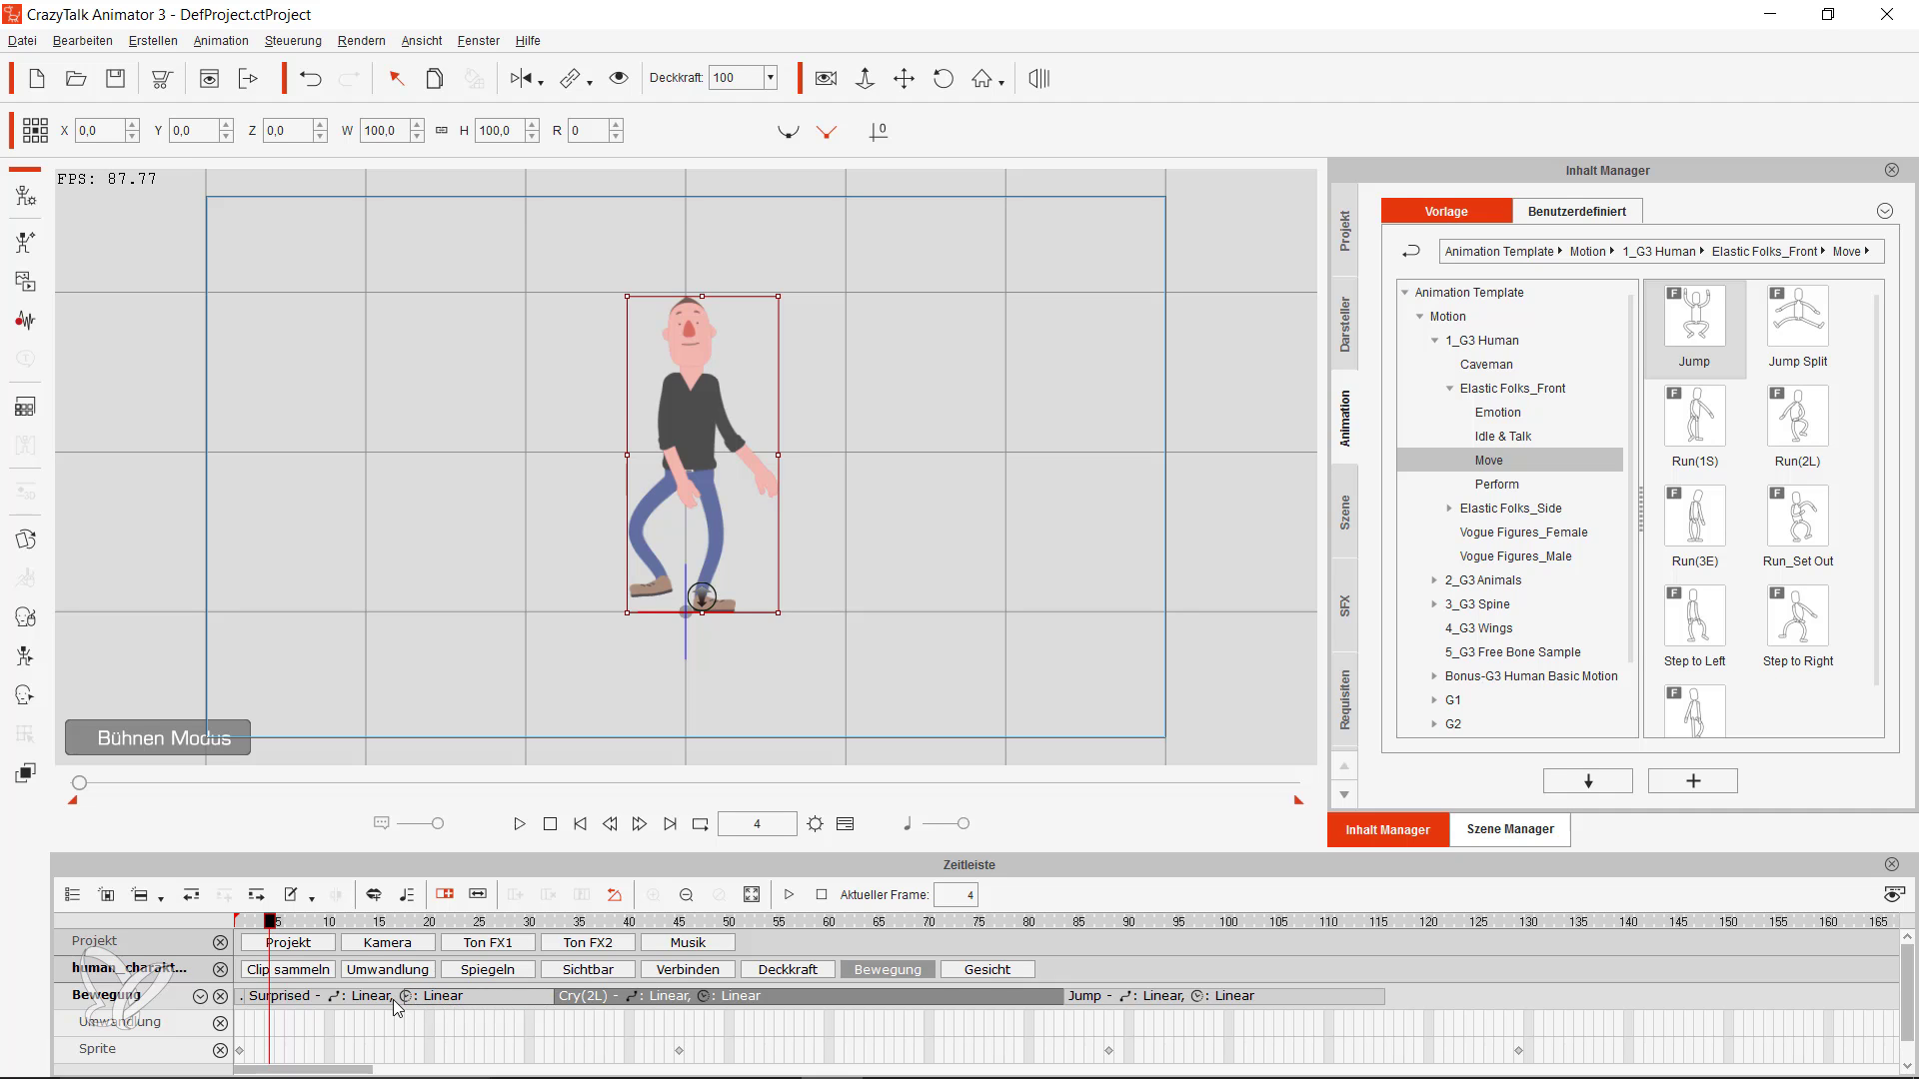
pyautogui.click(549, 823)
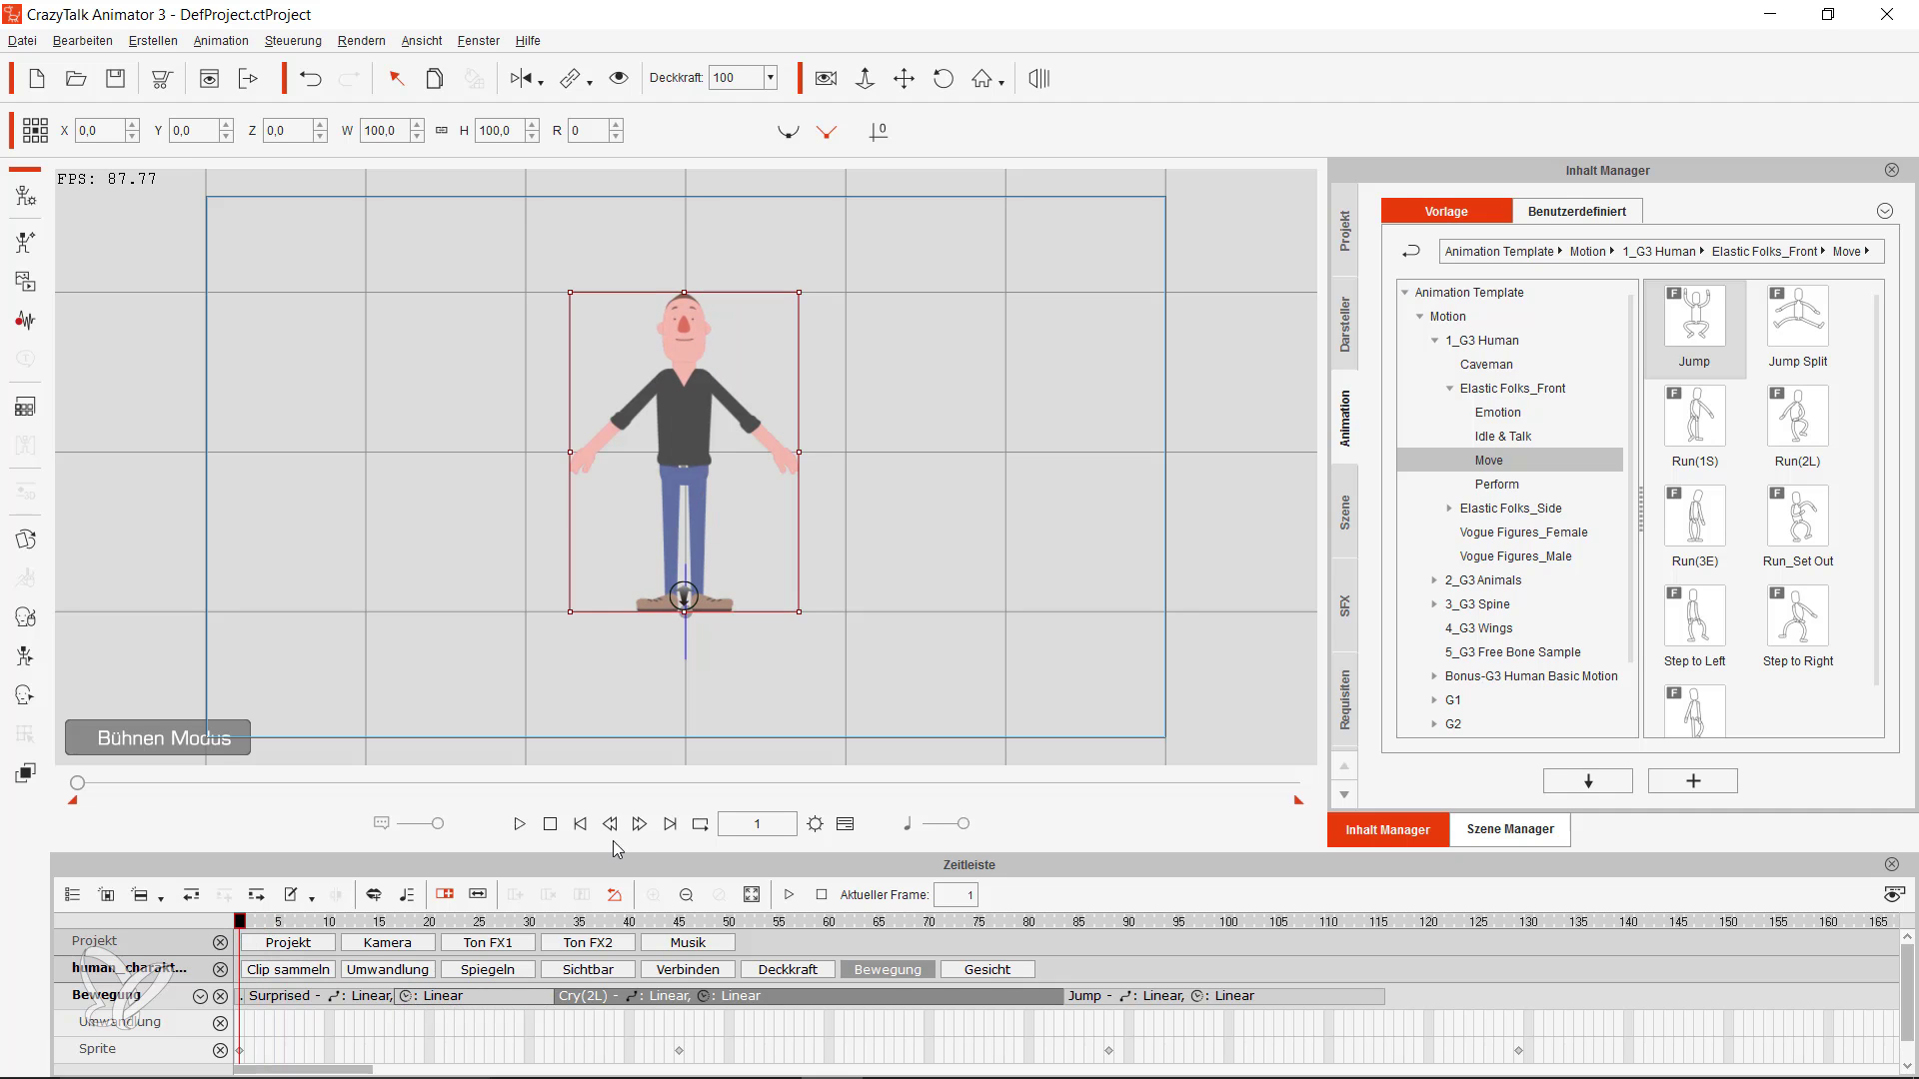
pyautogui.click(529, 828)
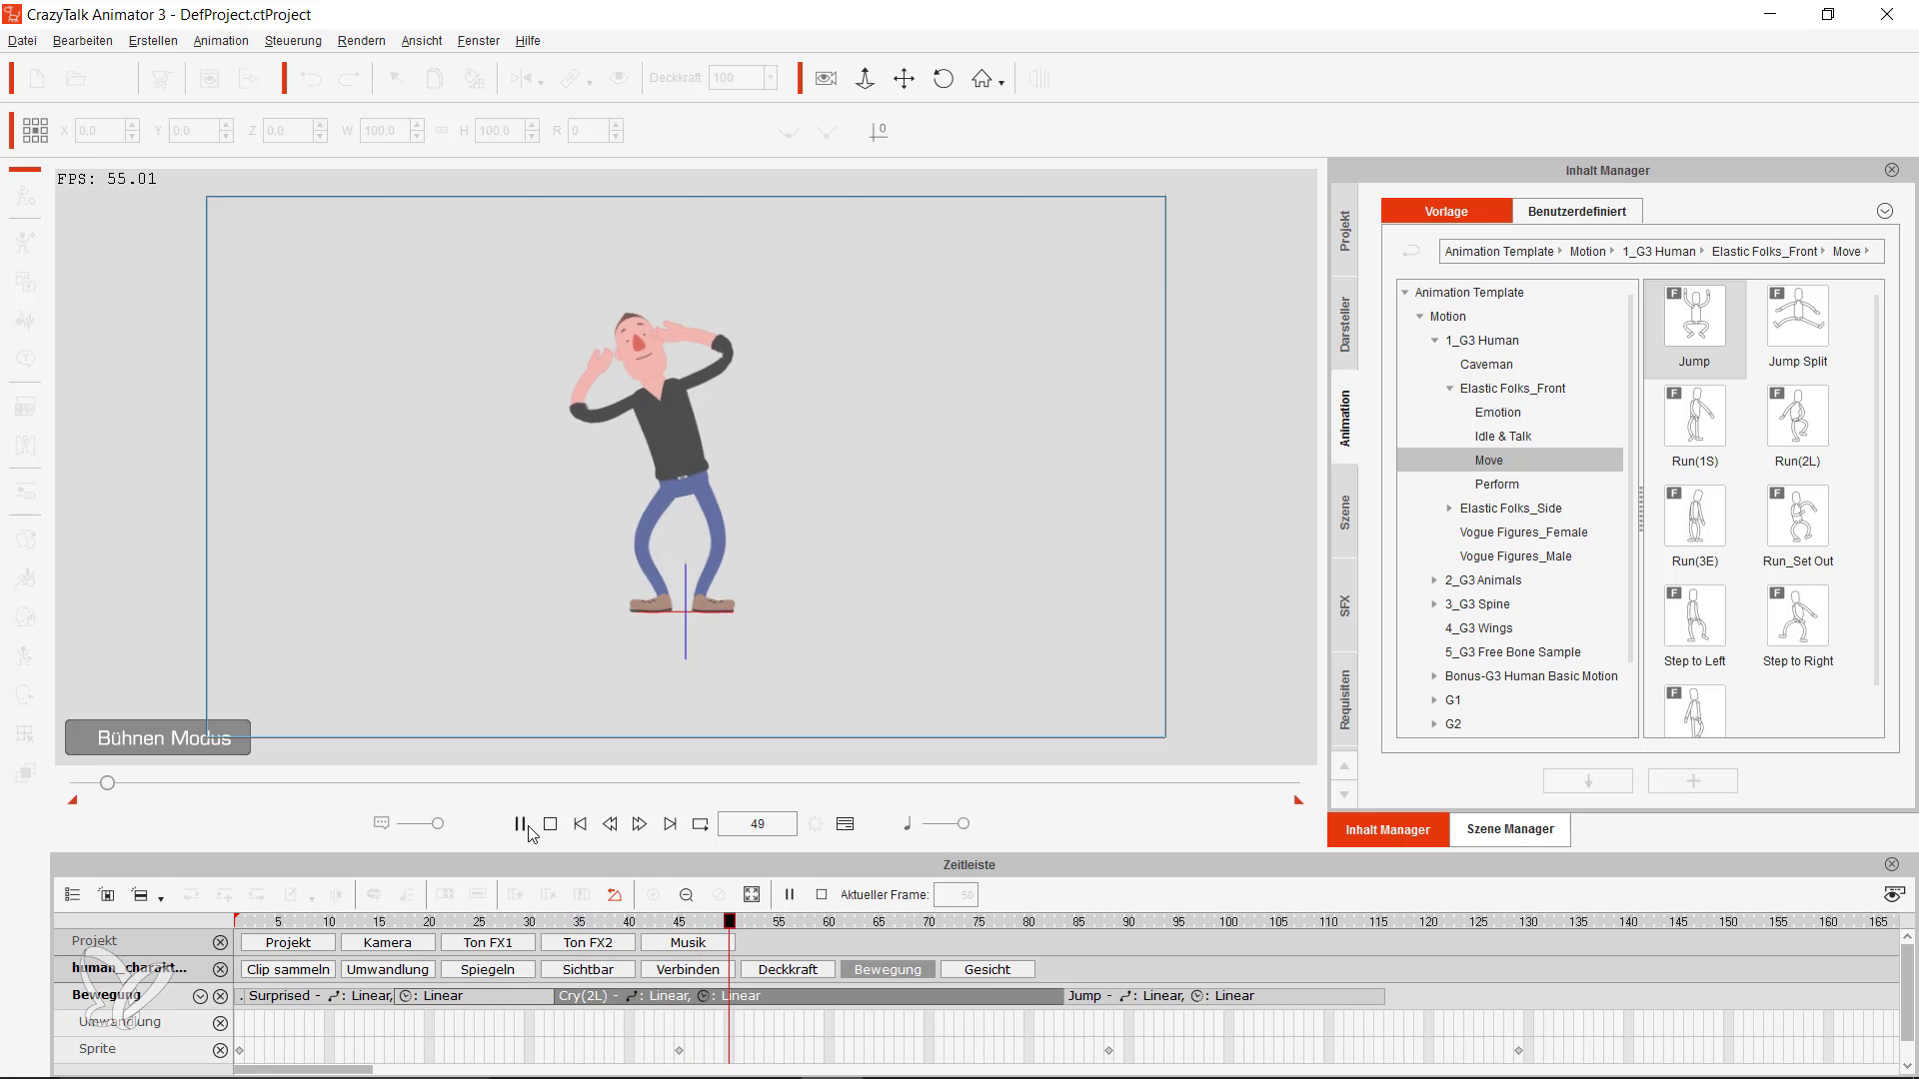
pyautogui.click(529, 827)
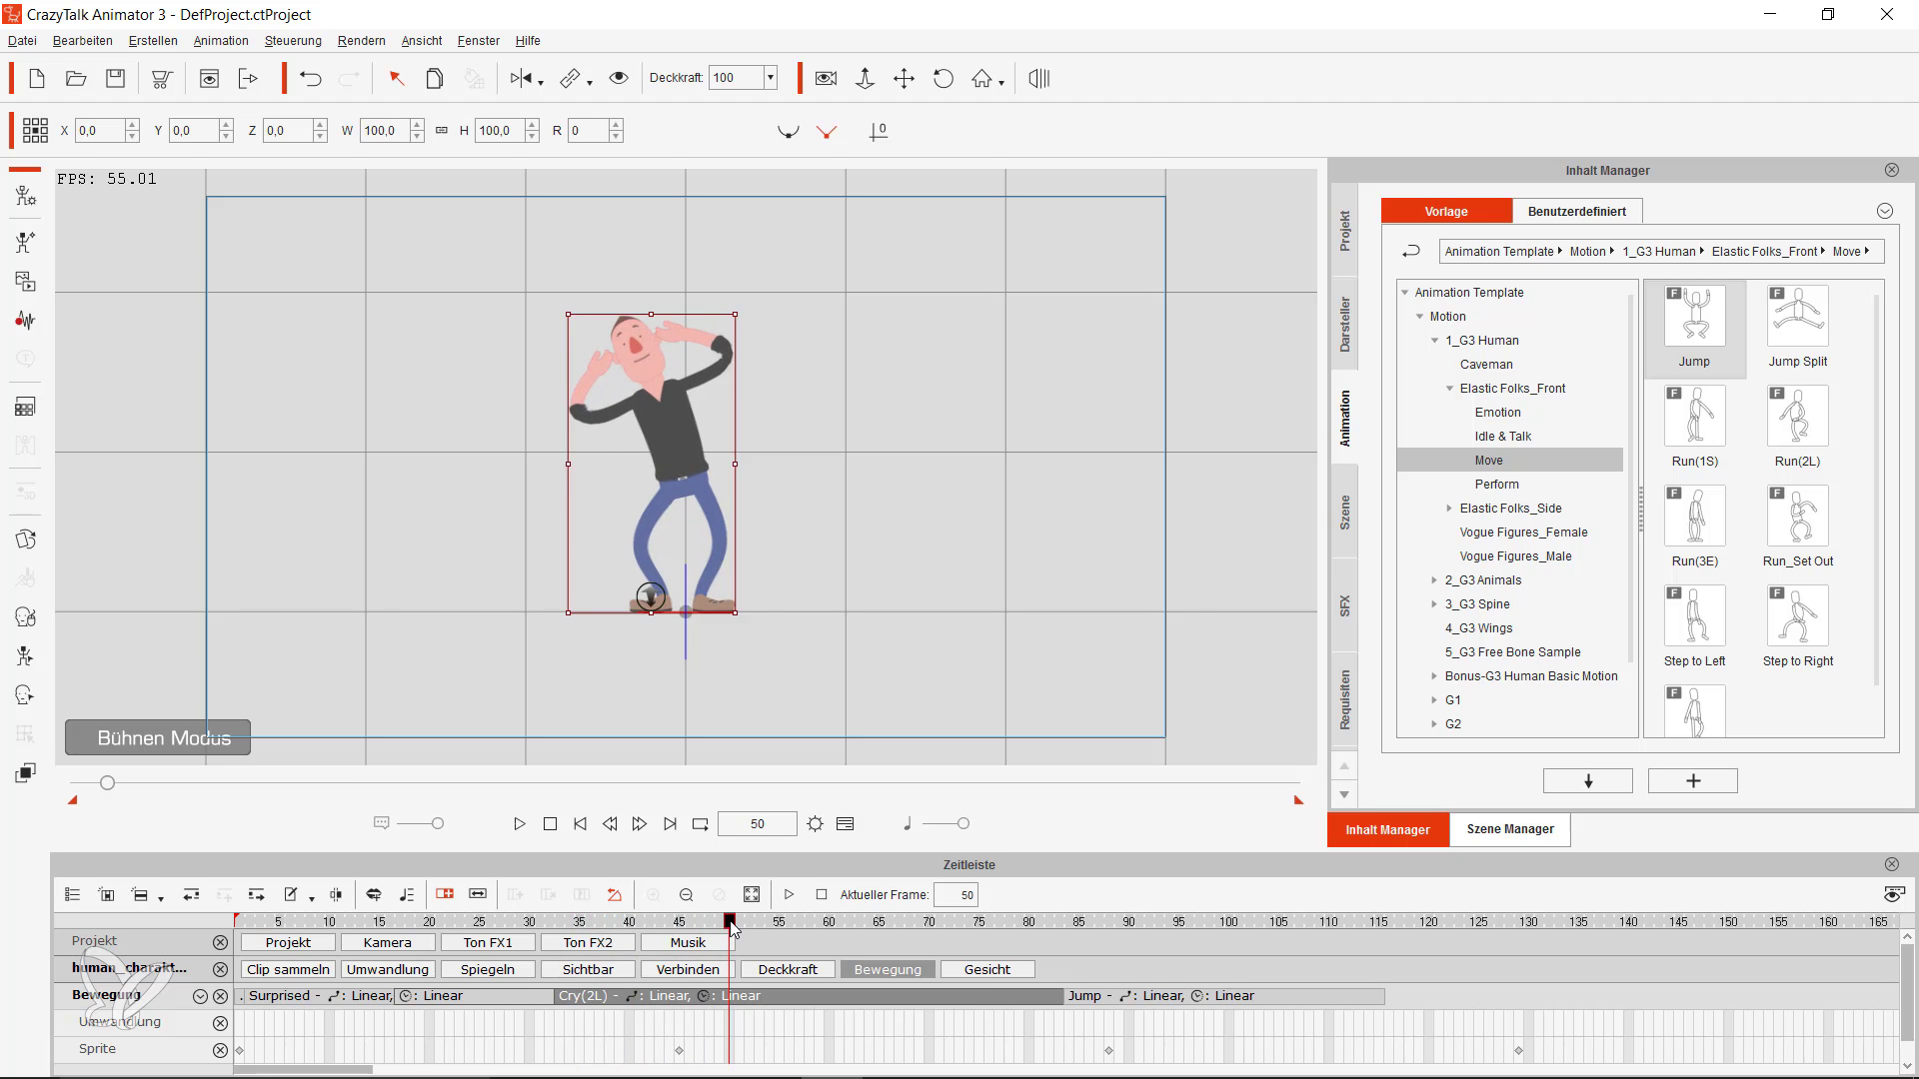
# - Move the Jump clip back to about frame 97 and extend its transition forward to about frame 72
pyautogui.moveTo(732, 928); pyautogui.dragTo(1148, 1000)
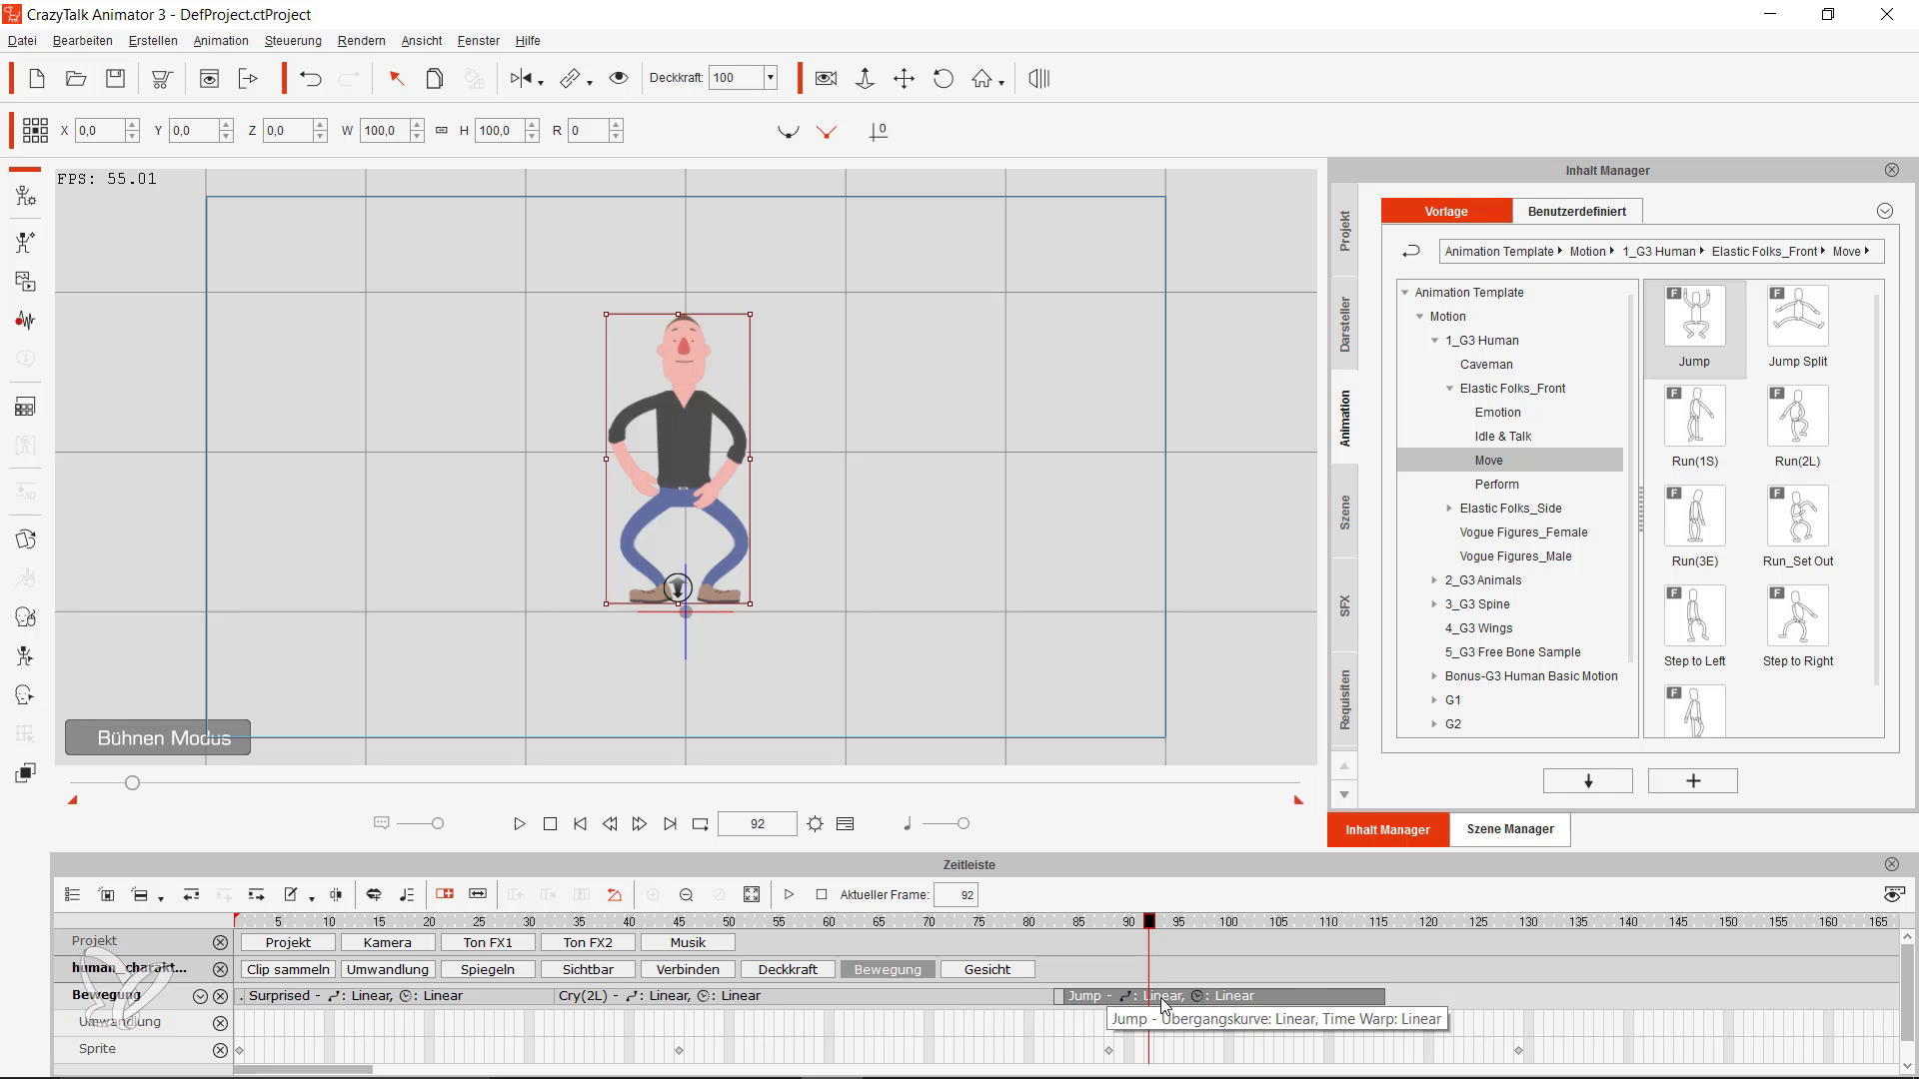
pyautogui.moveTo(1164, 997); pyautogui.dragTo(955, 1001)
pyautogui.click(1301, 999)
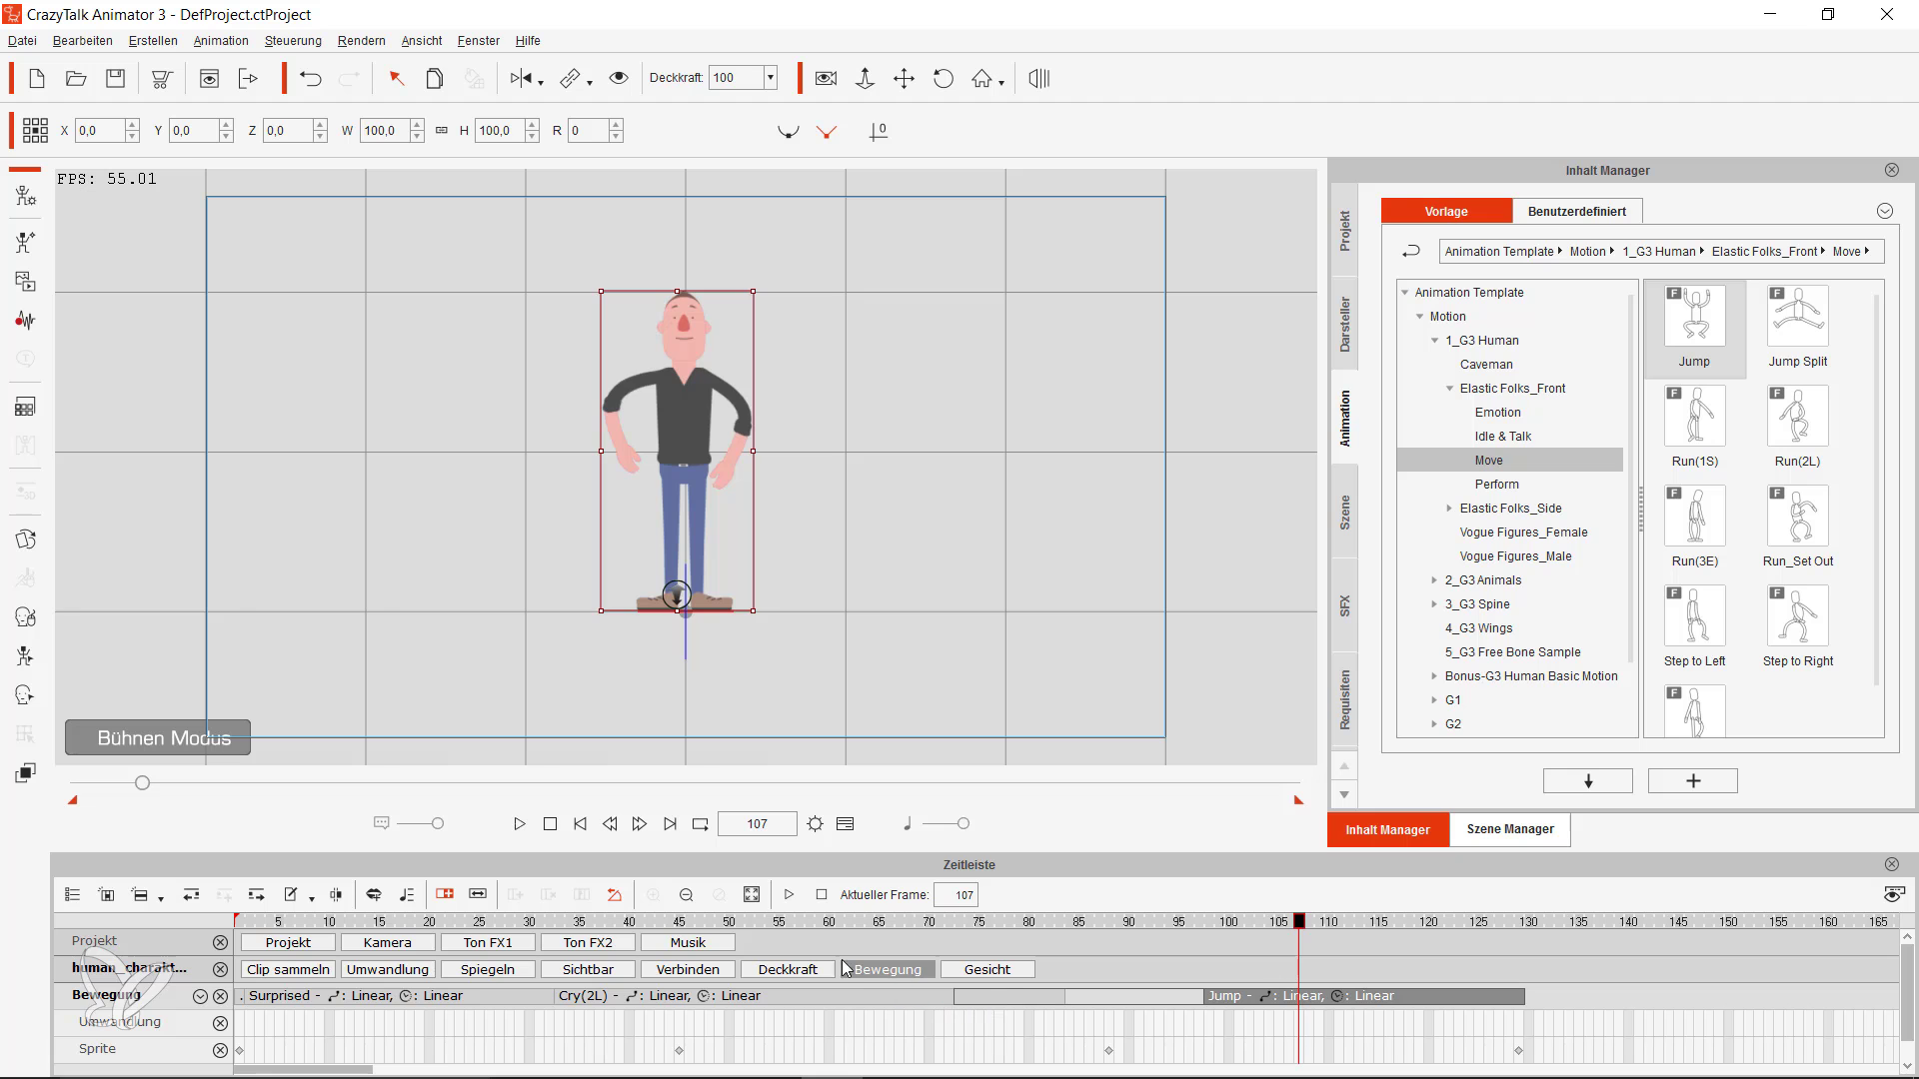
# - Scrub across the transition into the Jump clip, play the sequence from the first frame, and replay the jump from frame 96
pyautogui.click(810, 922)
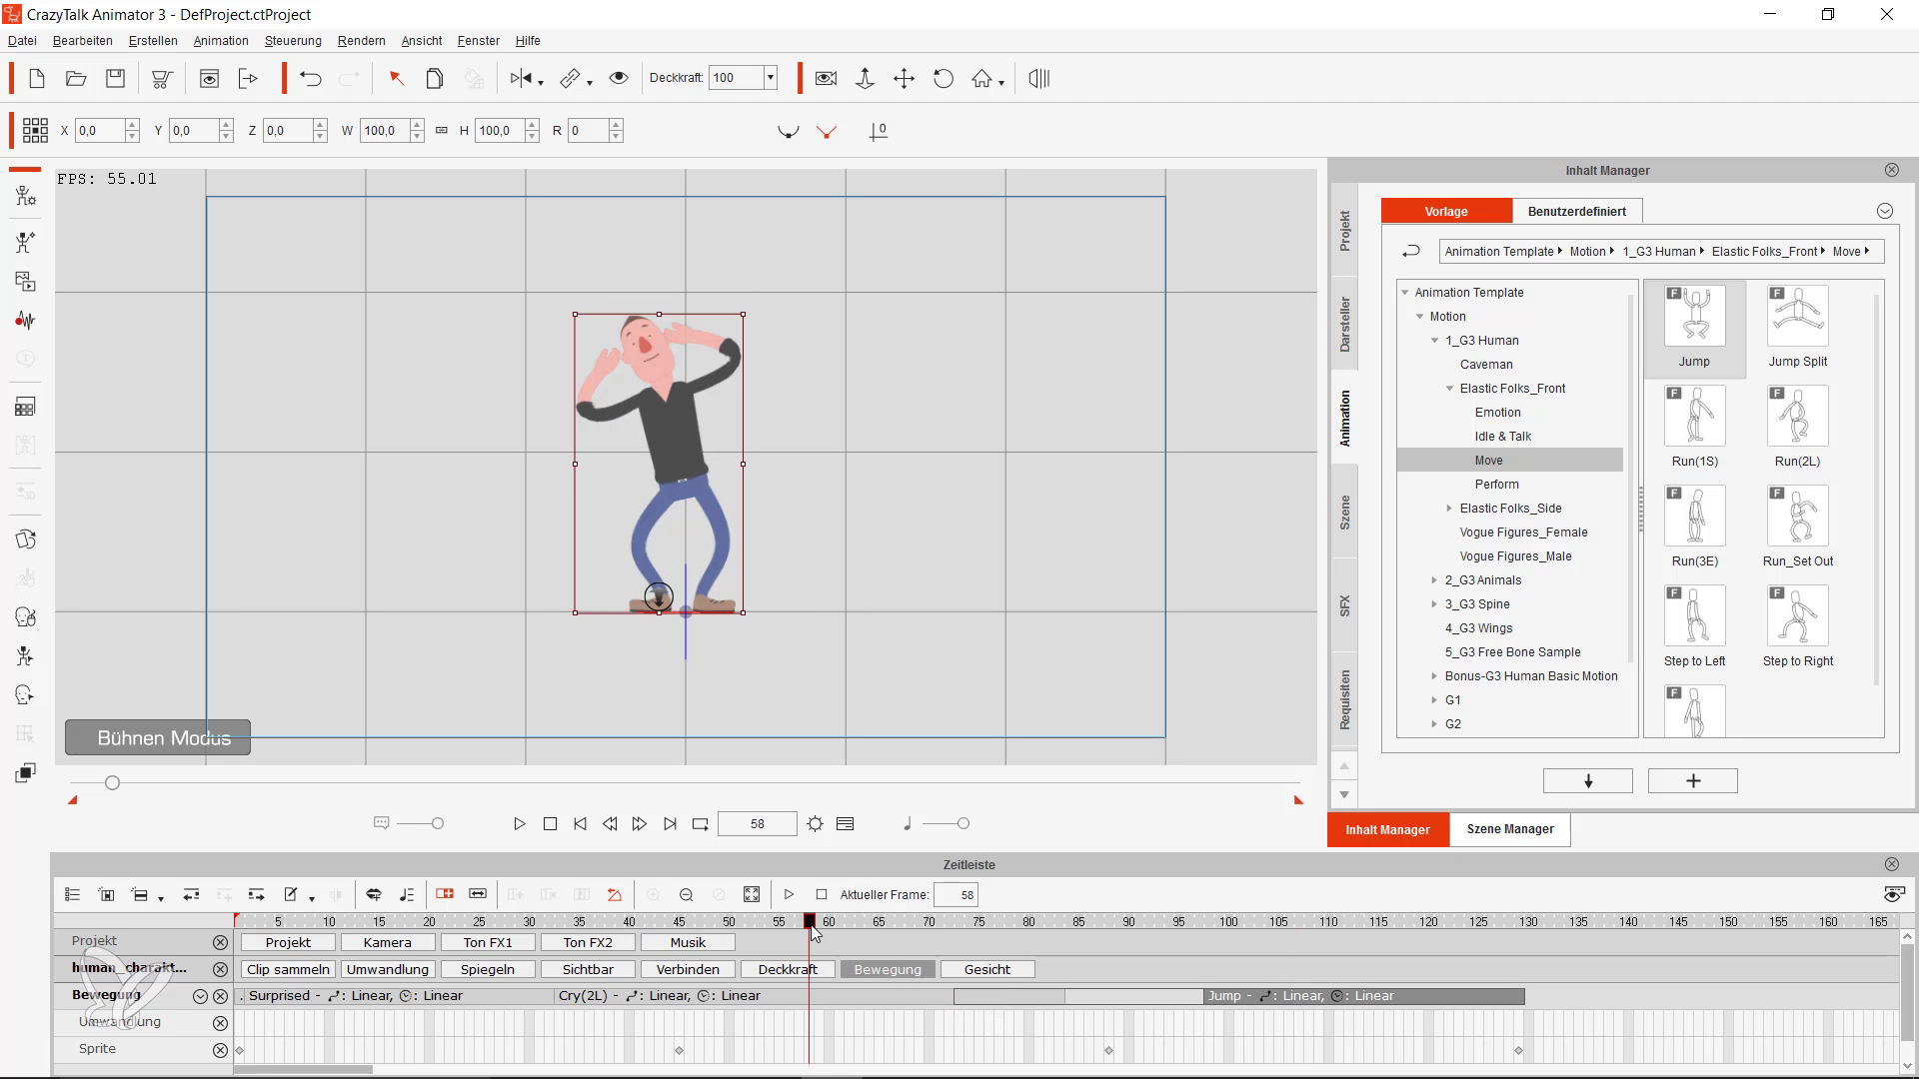
pyautogui.moveTo(815, 932); pyautogui.dragTo(1468, 925)
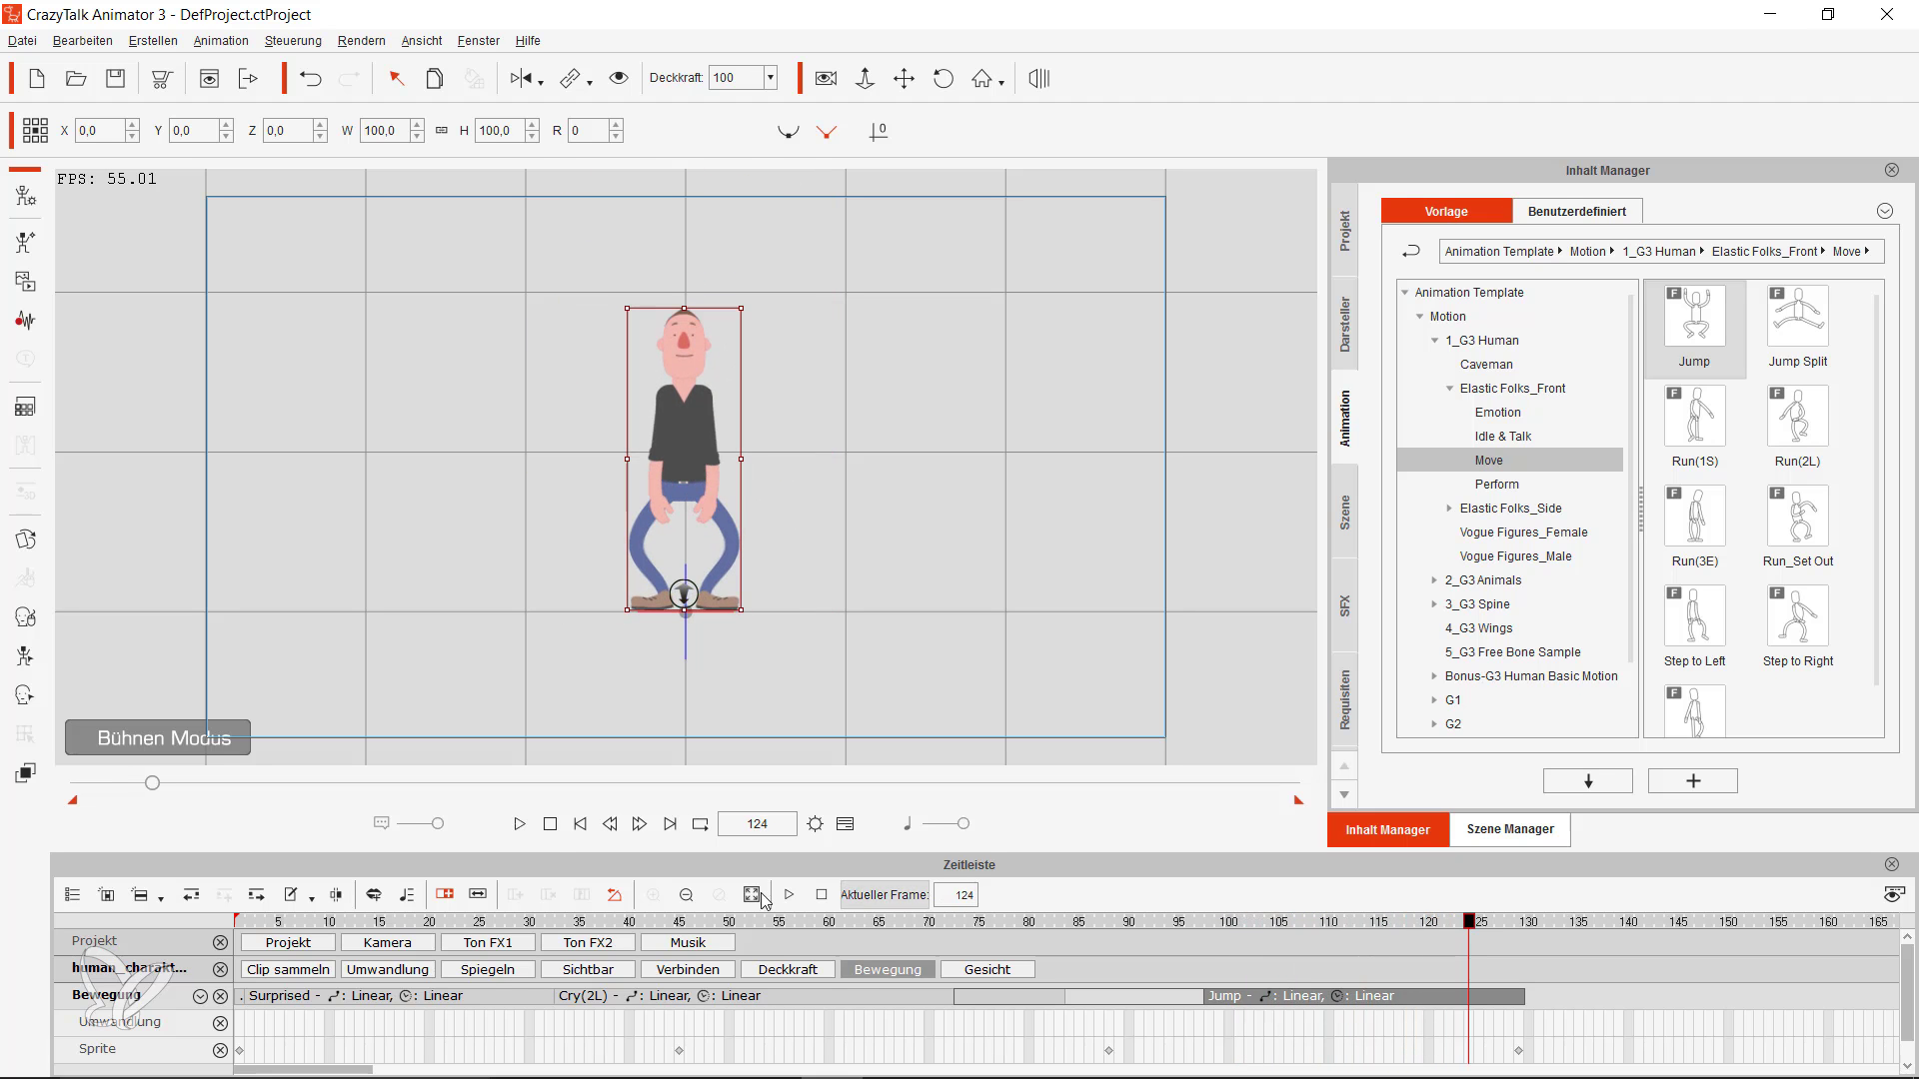
pyautogui.click(550, 825)
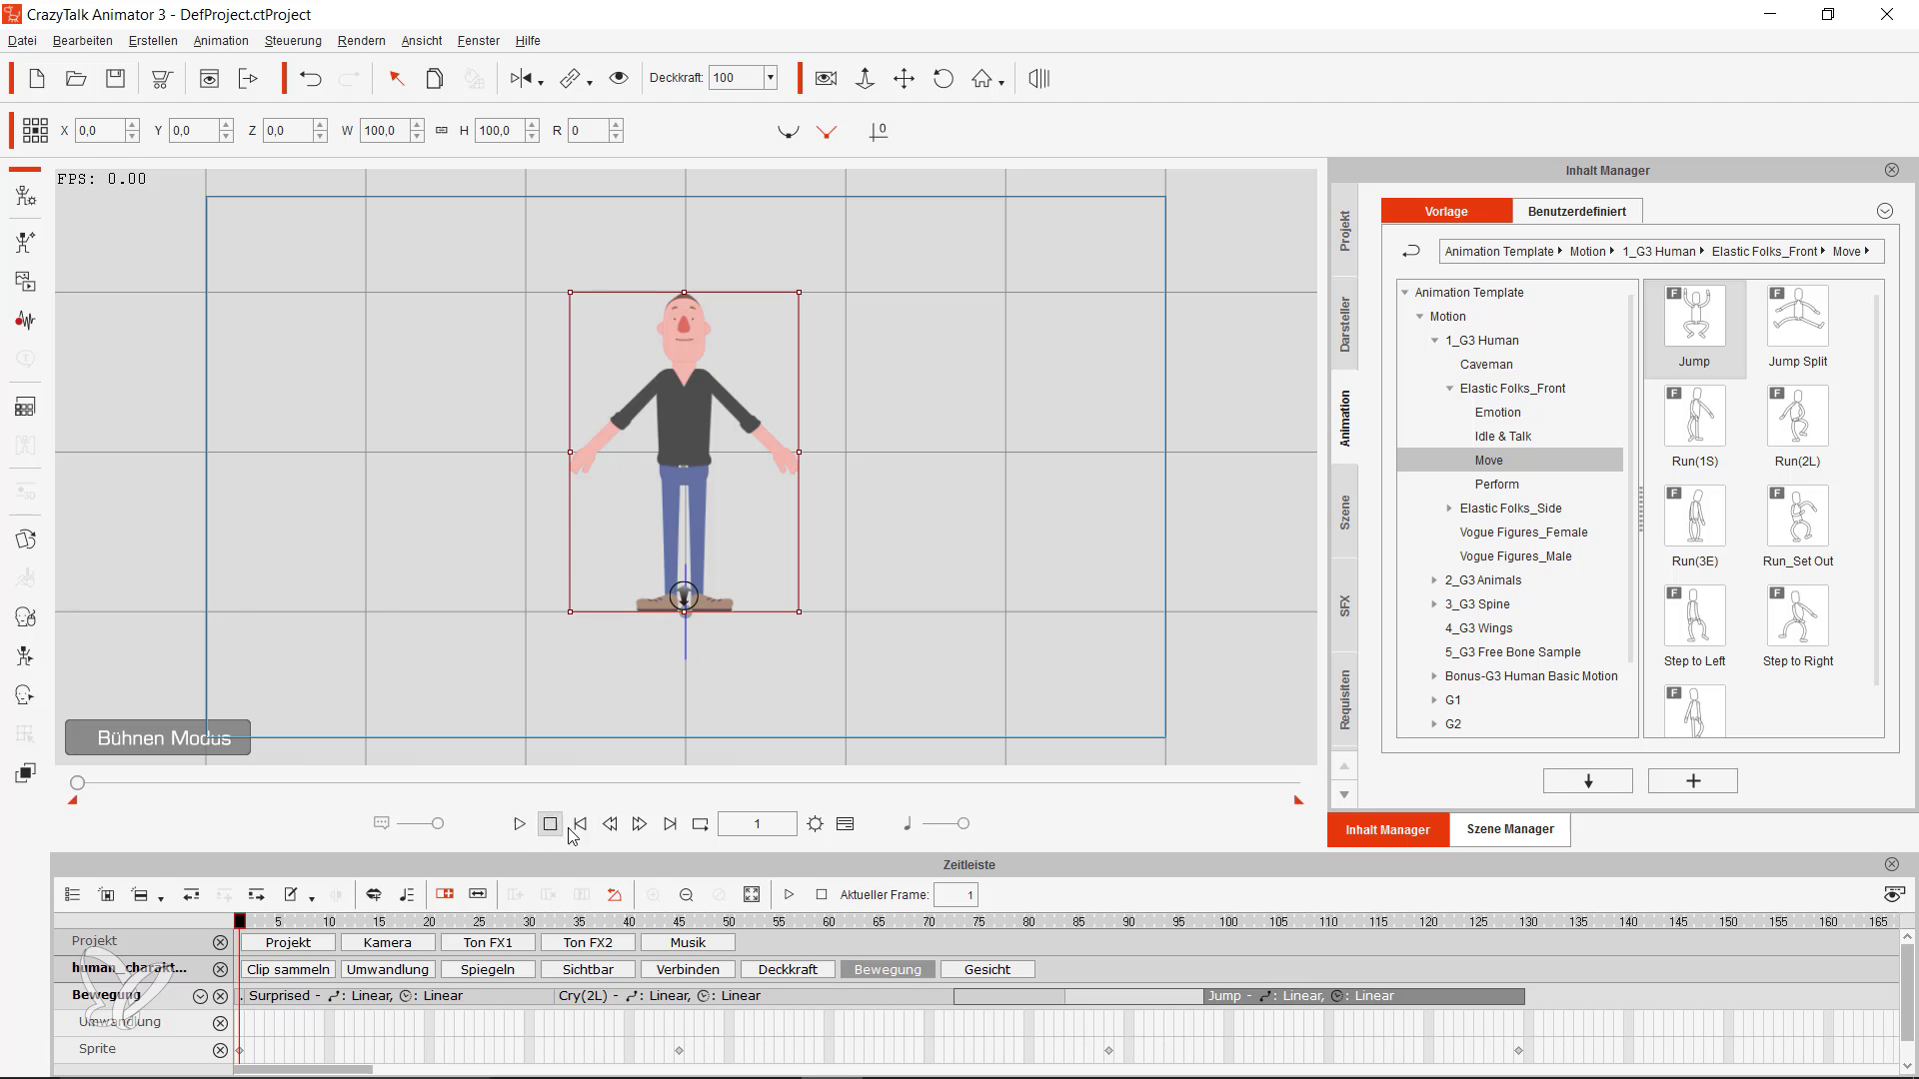
pyautogui.click(521, 827)
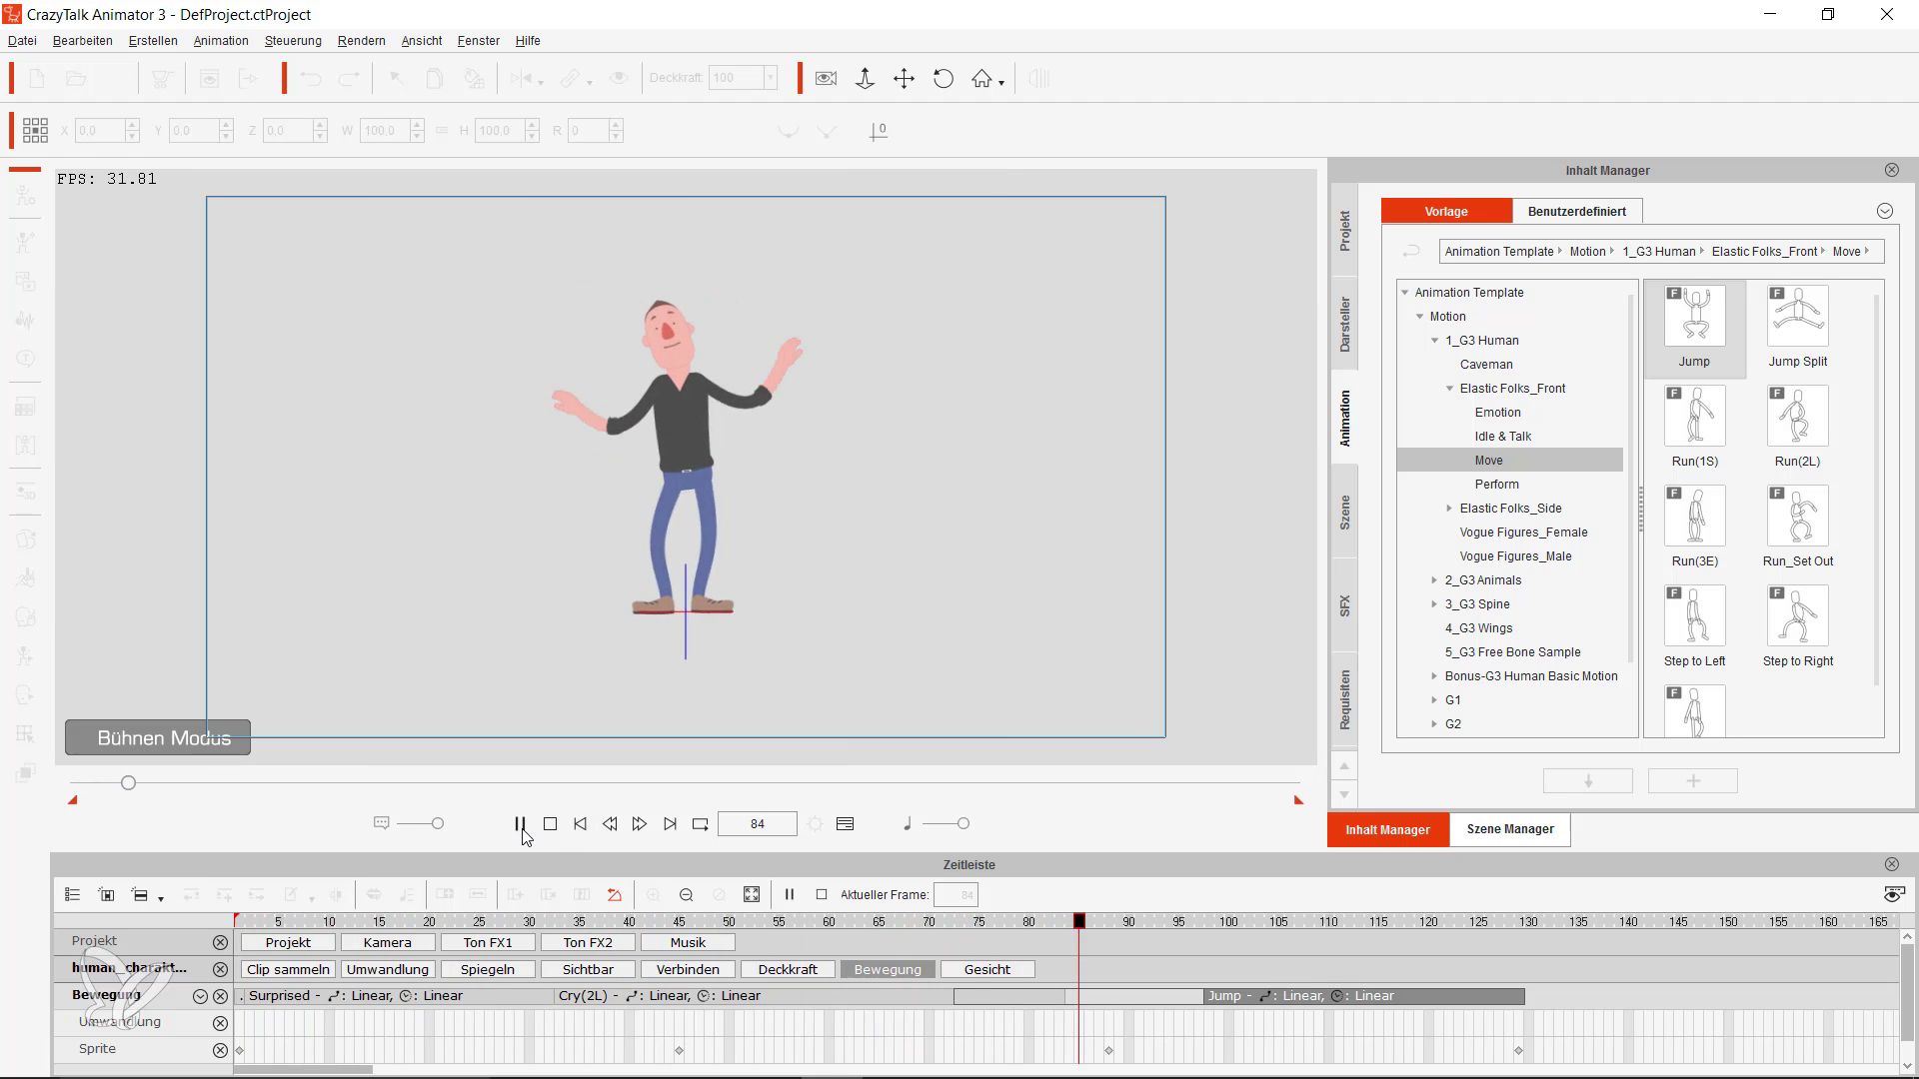
pyautogui.click(521, 825)
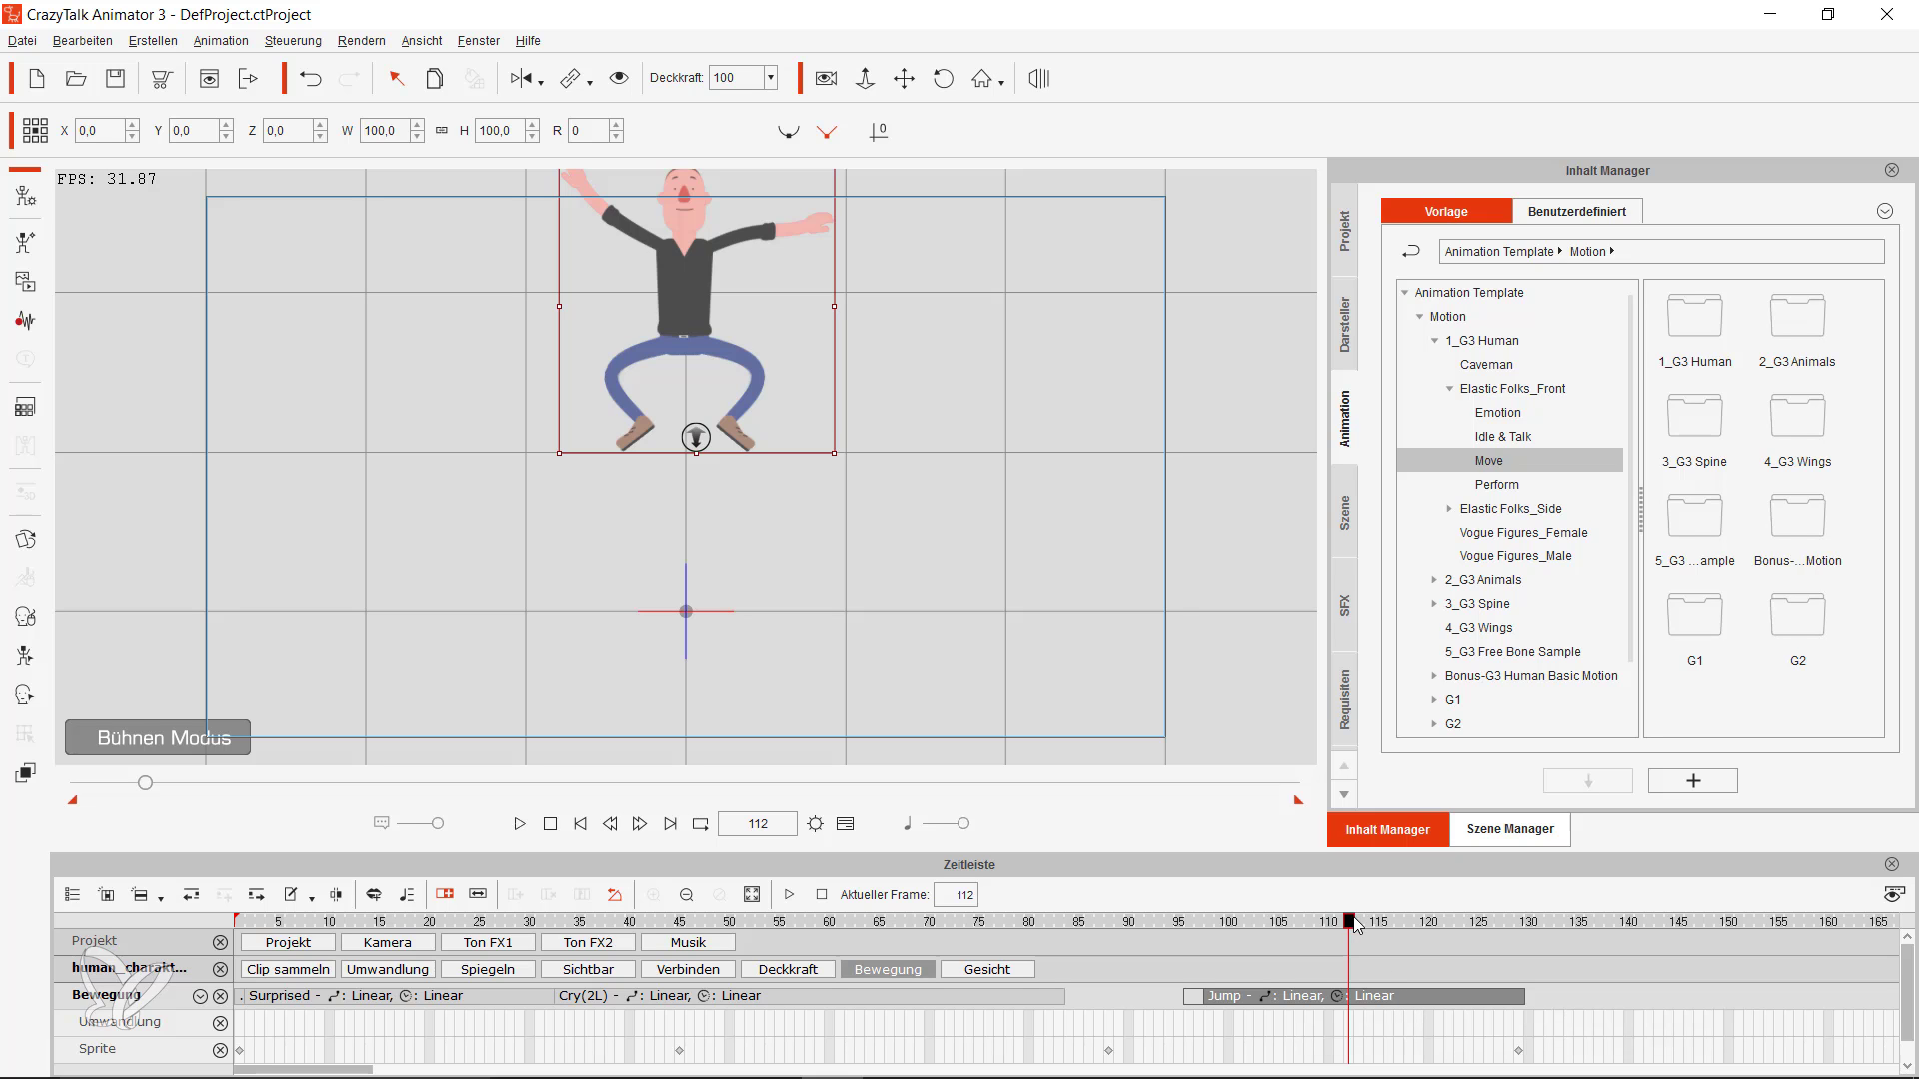
pyautogui.moveTo(1349, 924); pyautogui.dragTo(1189, 925)
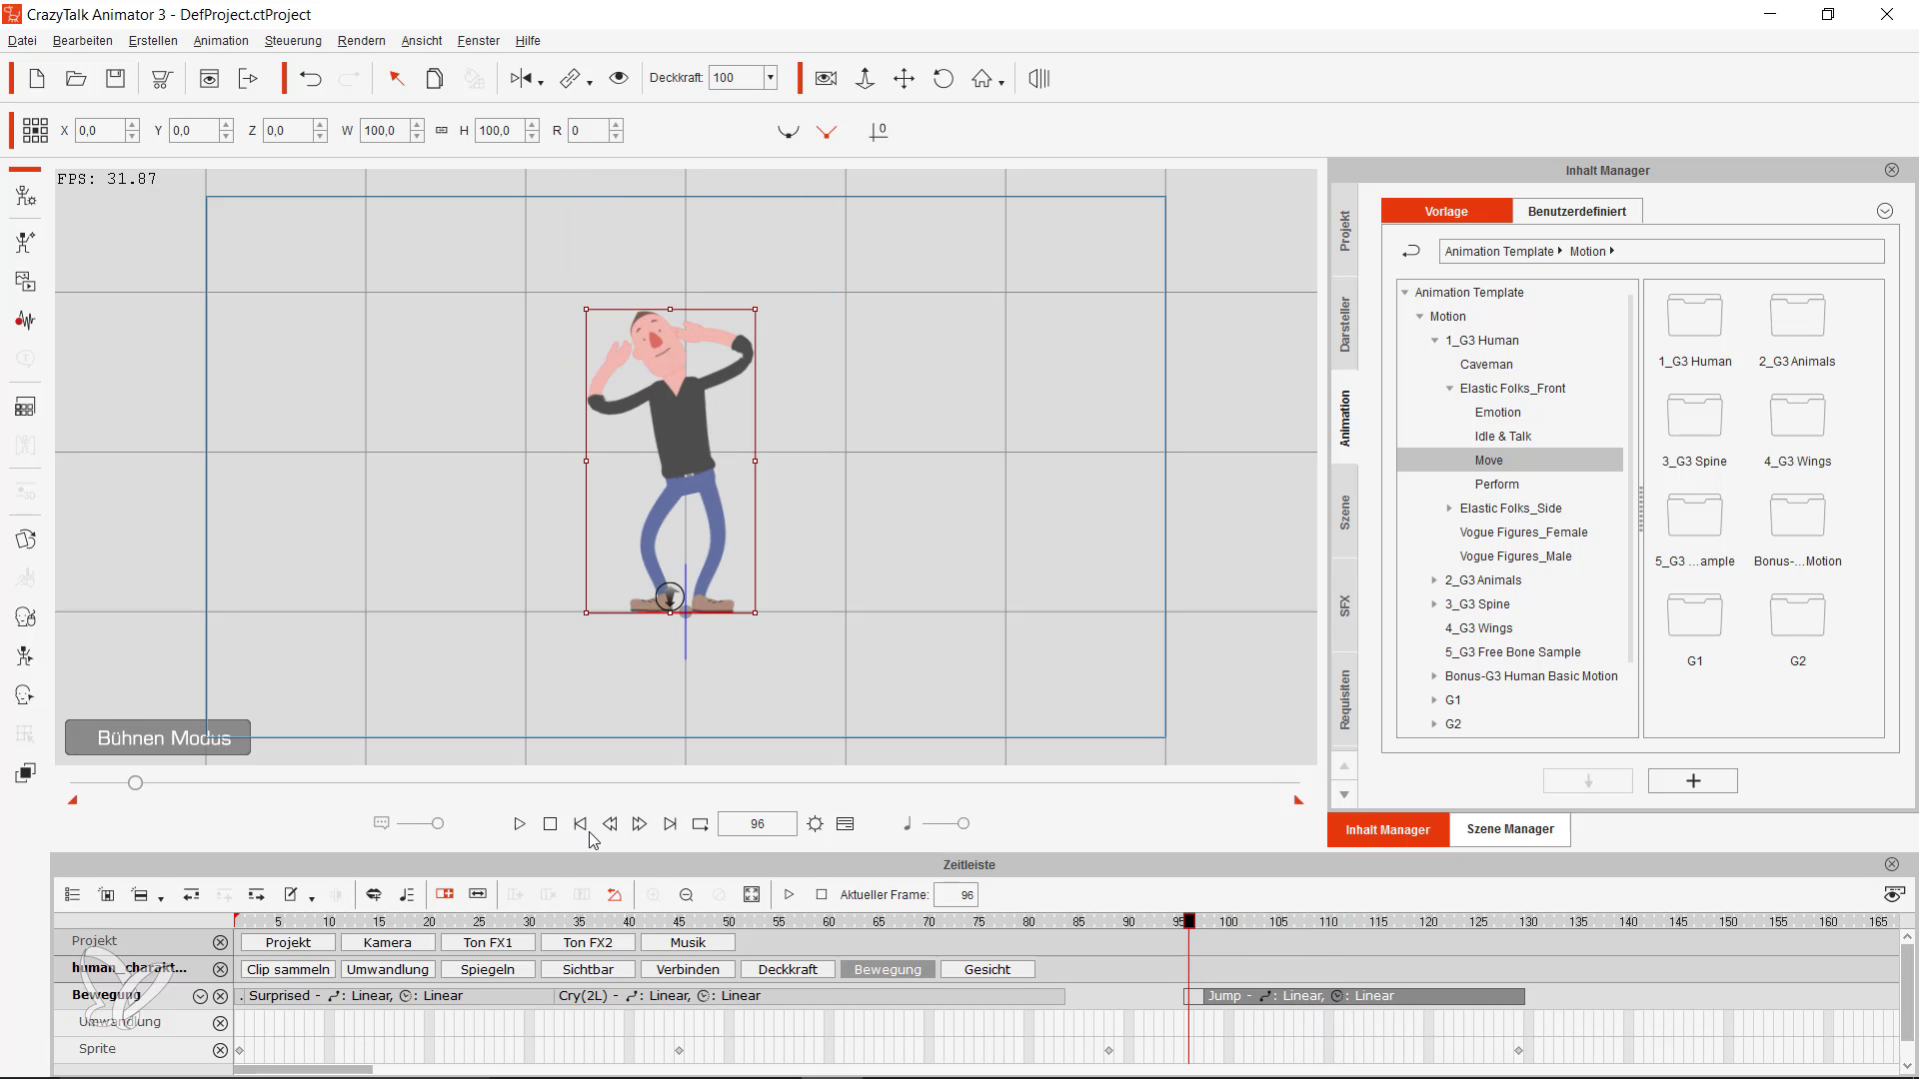
pyautogui.click(522, 827)
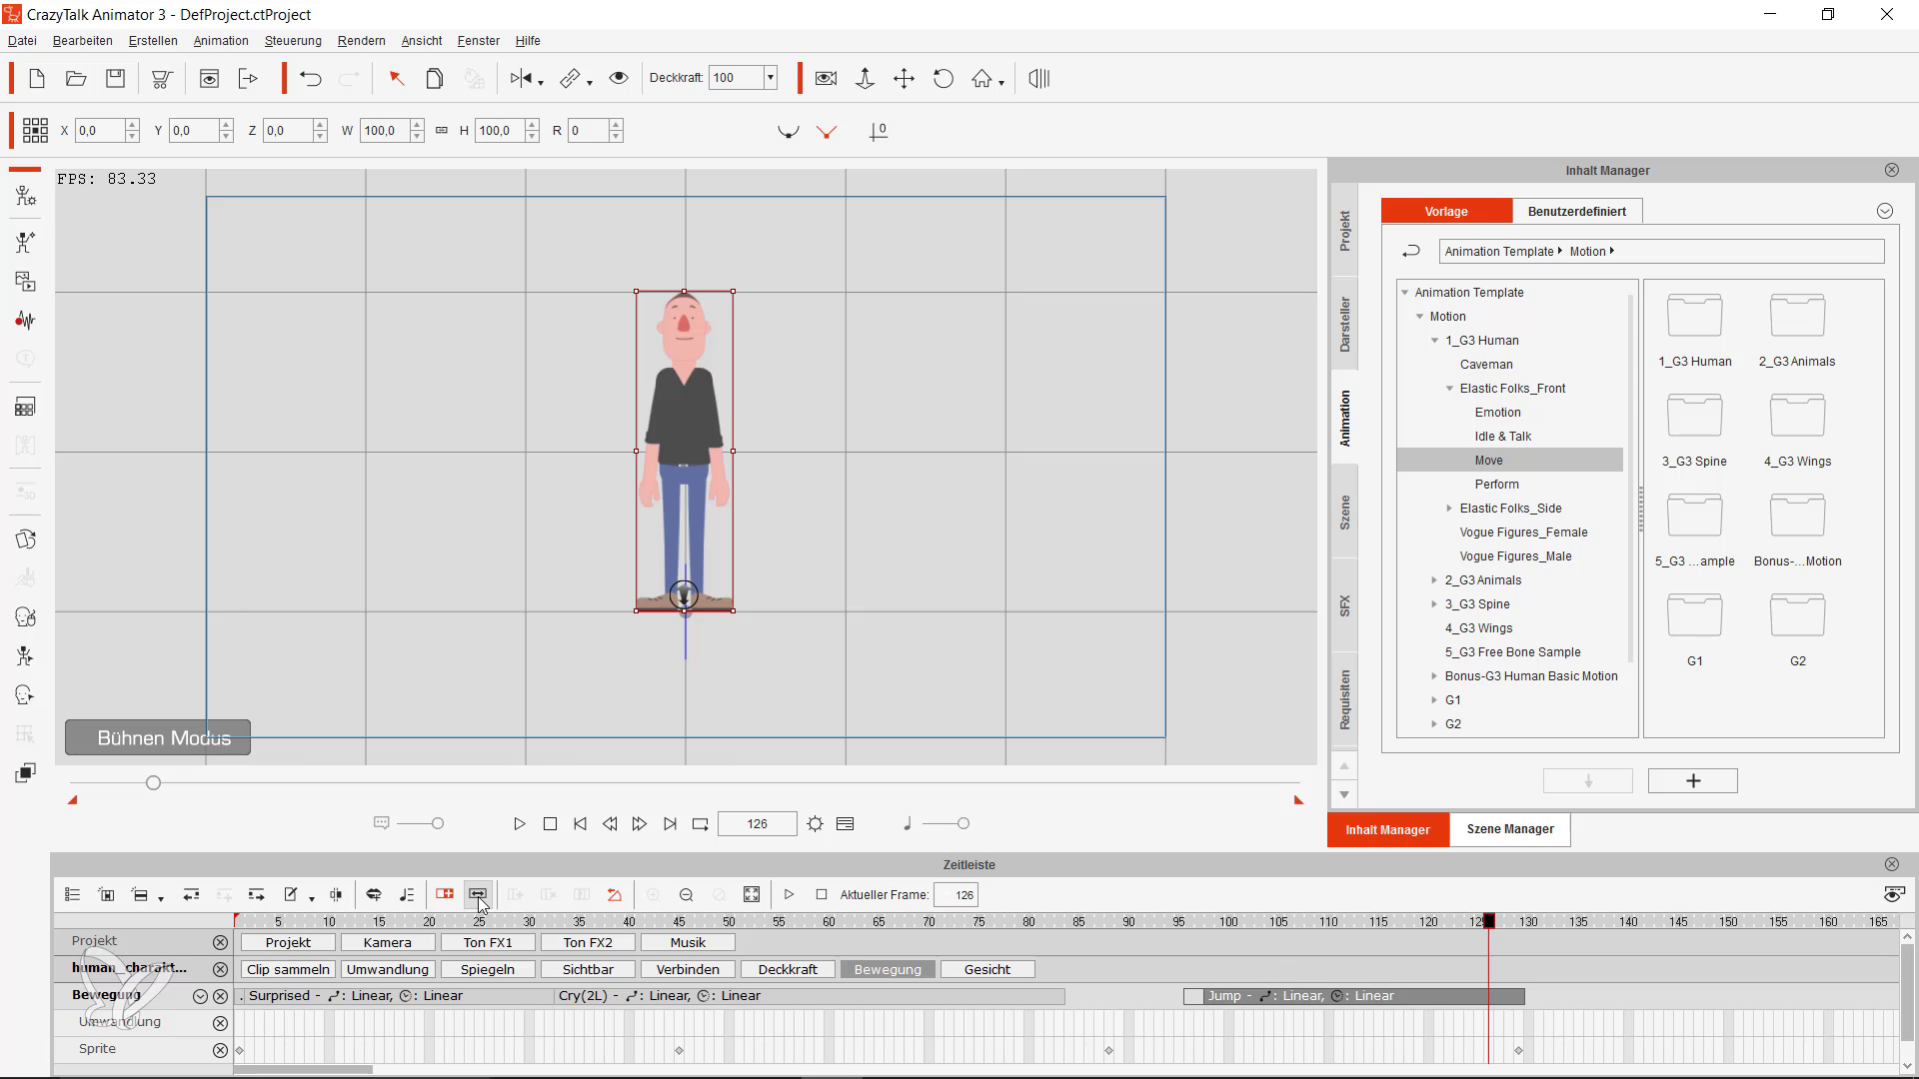
# - Switch clip editing to speed mode, compress the Jump clip to end at about frame 118, and play the faster jump twice
pyautogui.click(480, 898)
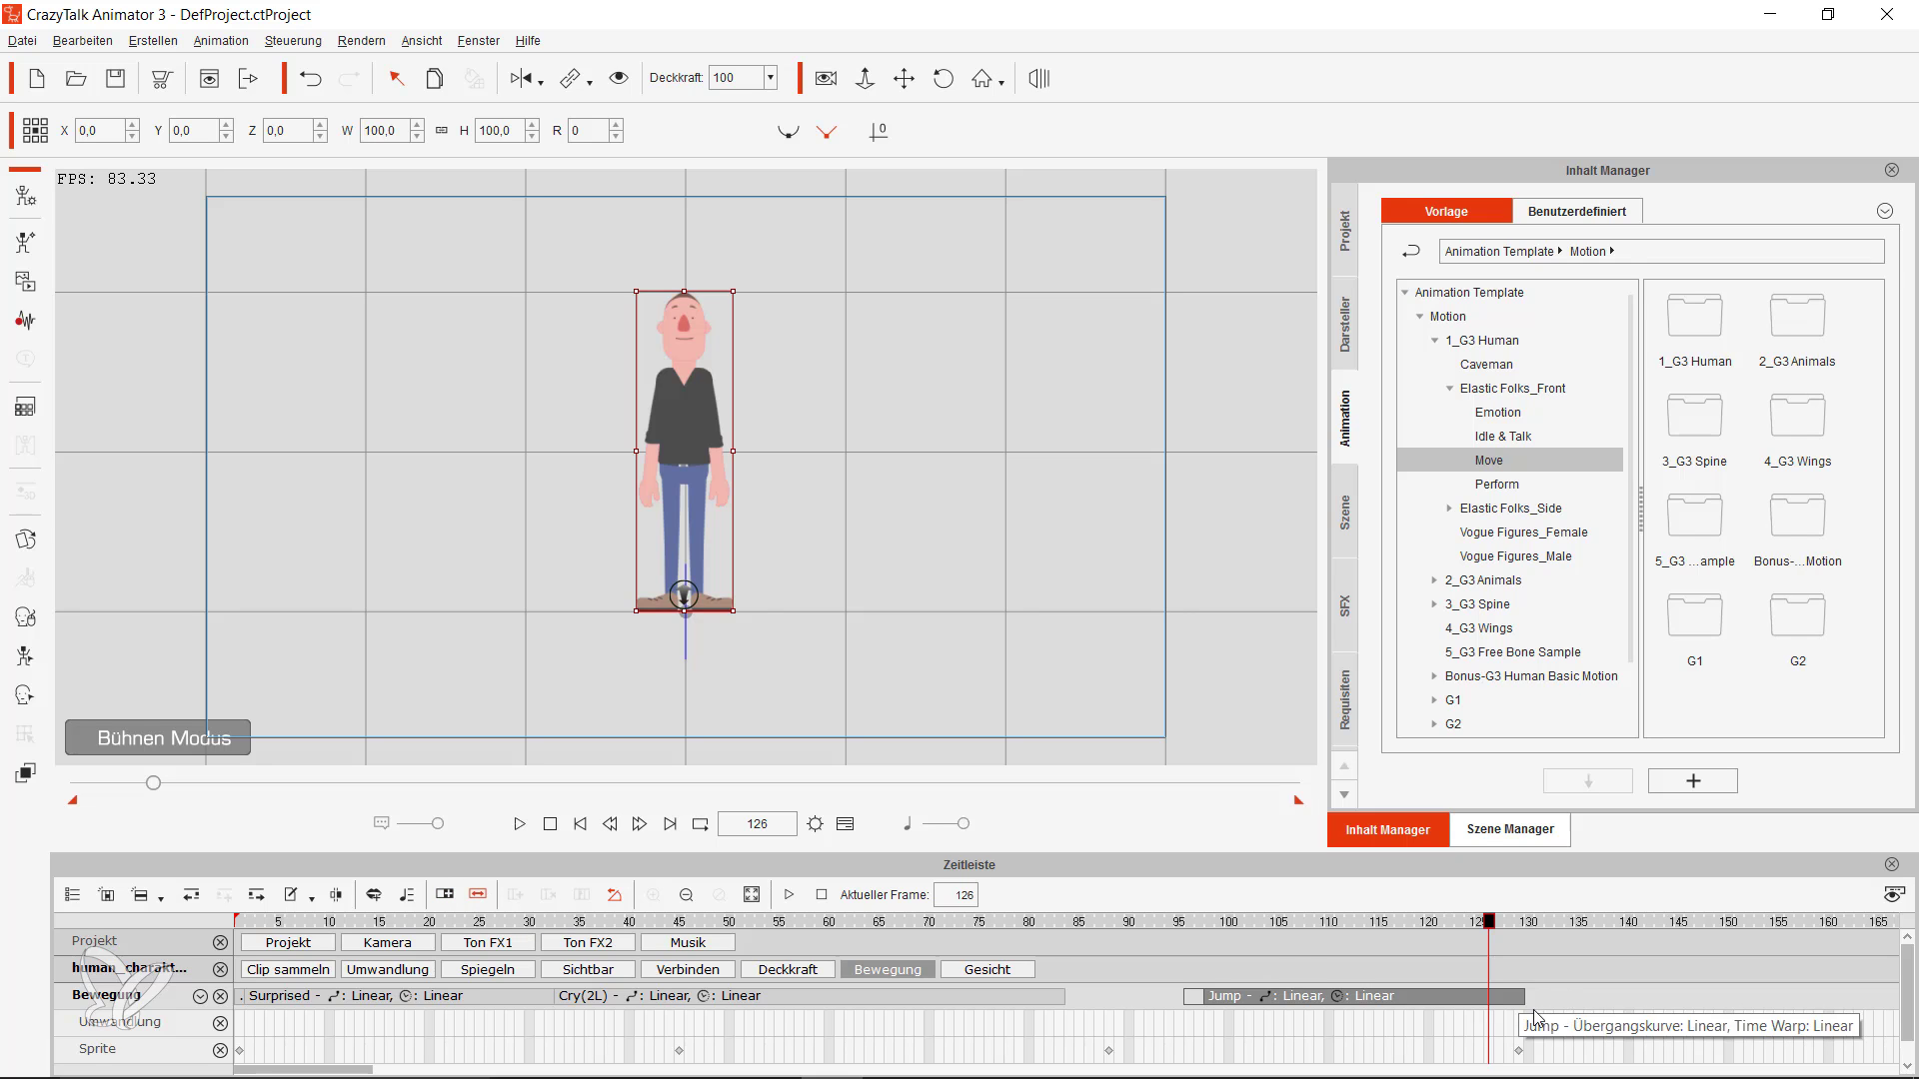
pyautogui.moveTo(1521, 997); pyautogui.dragTo(1404, 997)
pyautogui.click(1163, 922)
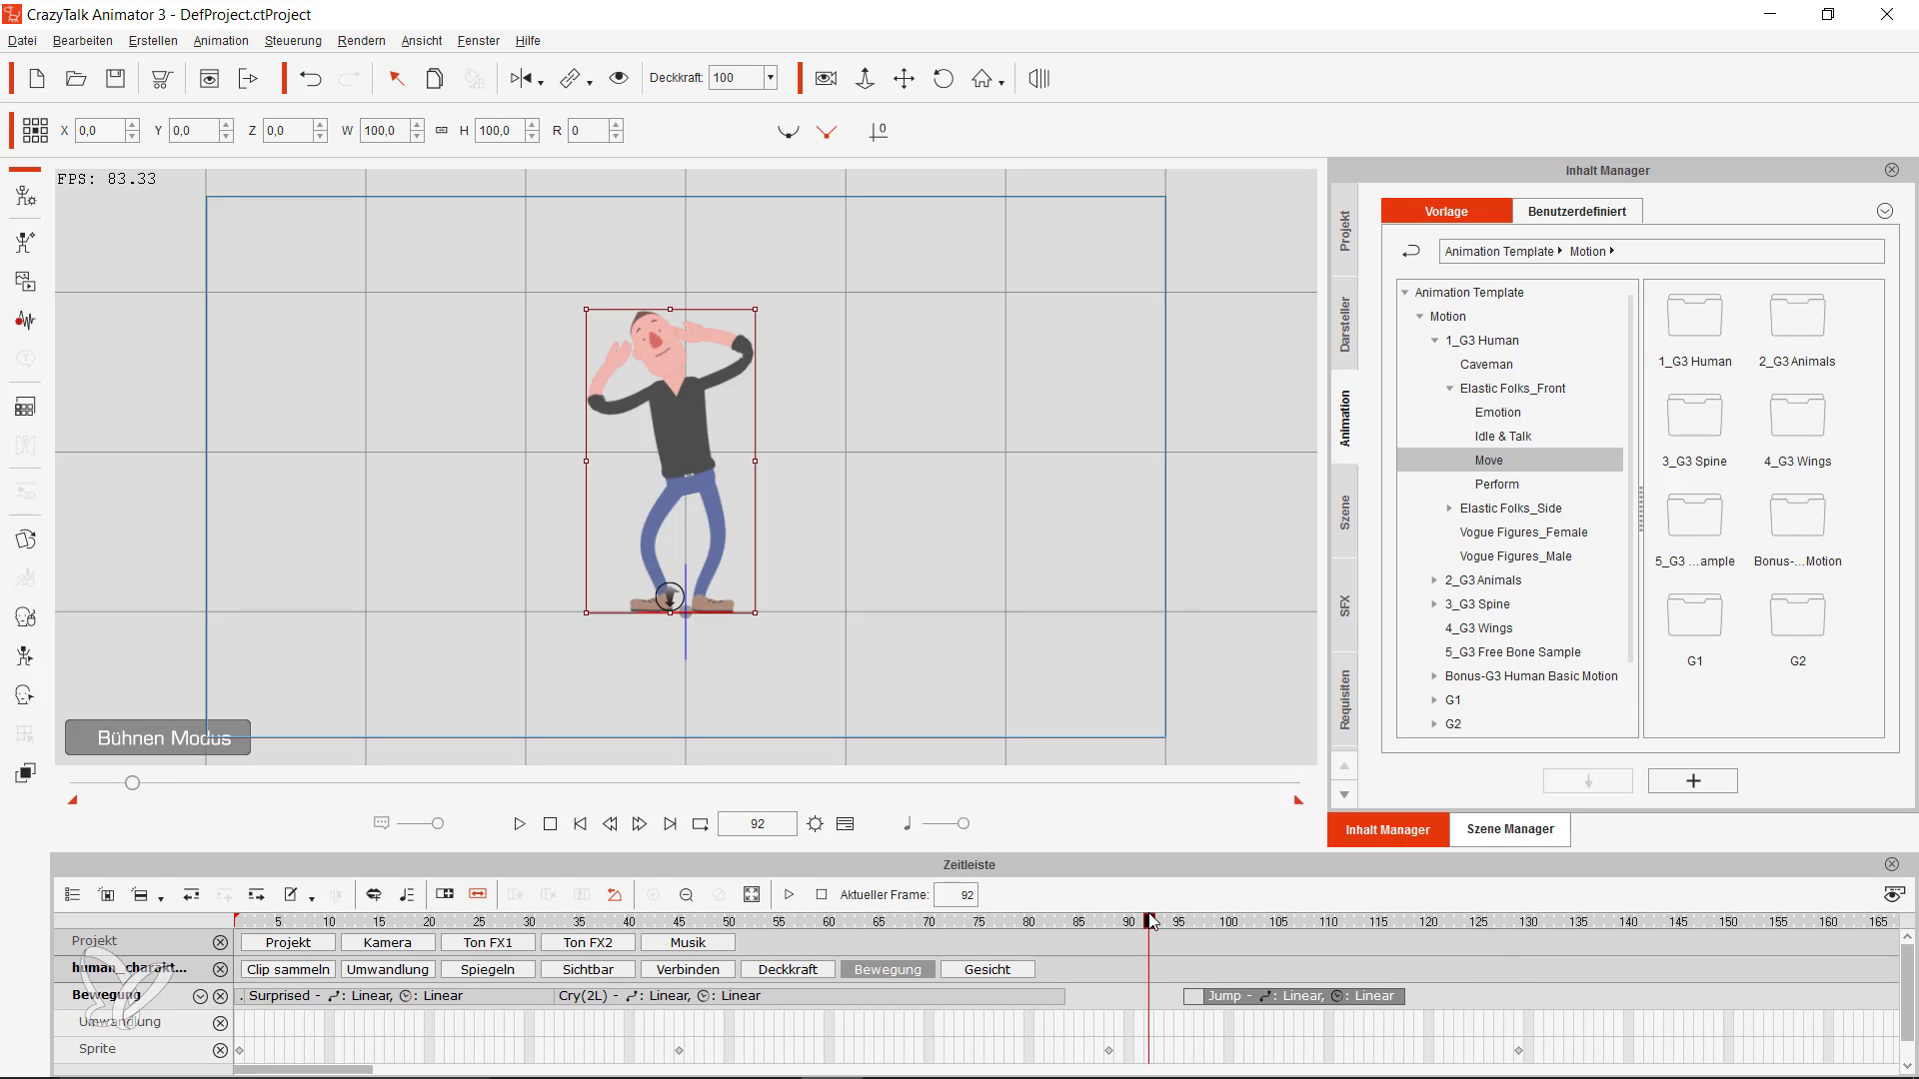
pyautogui.click(520, 824)
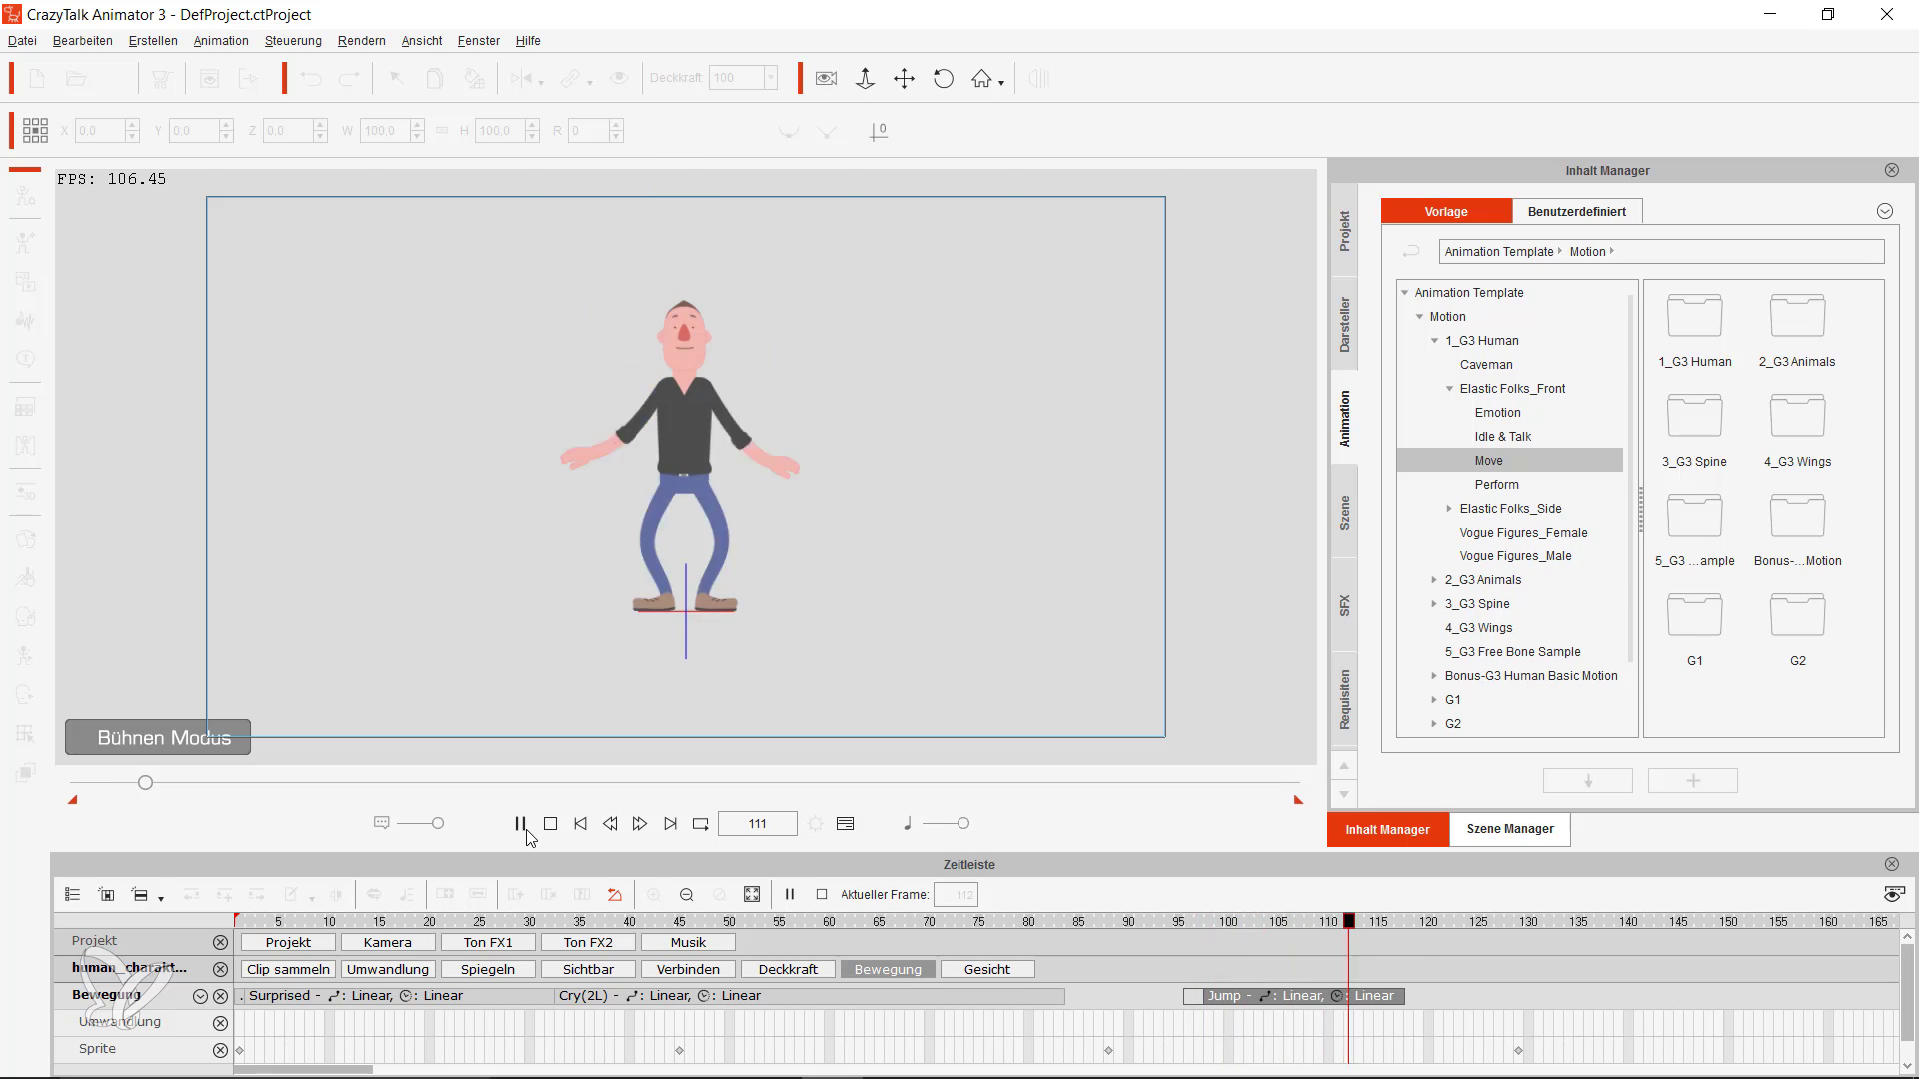
pyautogui.click(520, 824)
pyautogui.moveTo(1250, 920); pyautogui.dragTo(1172, 922)
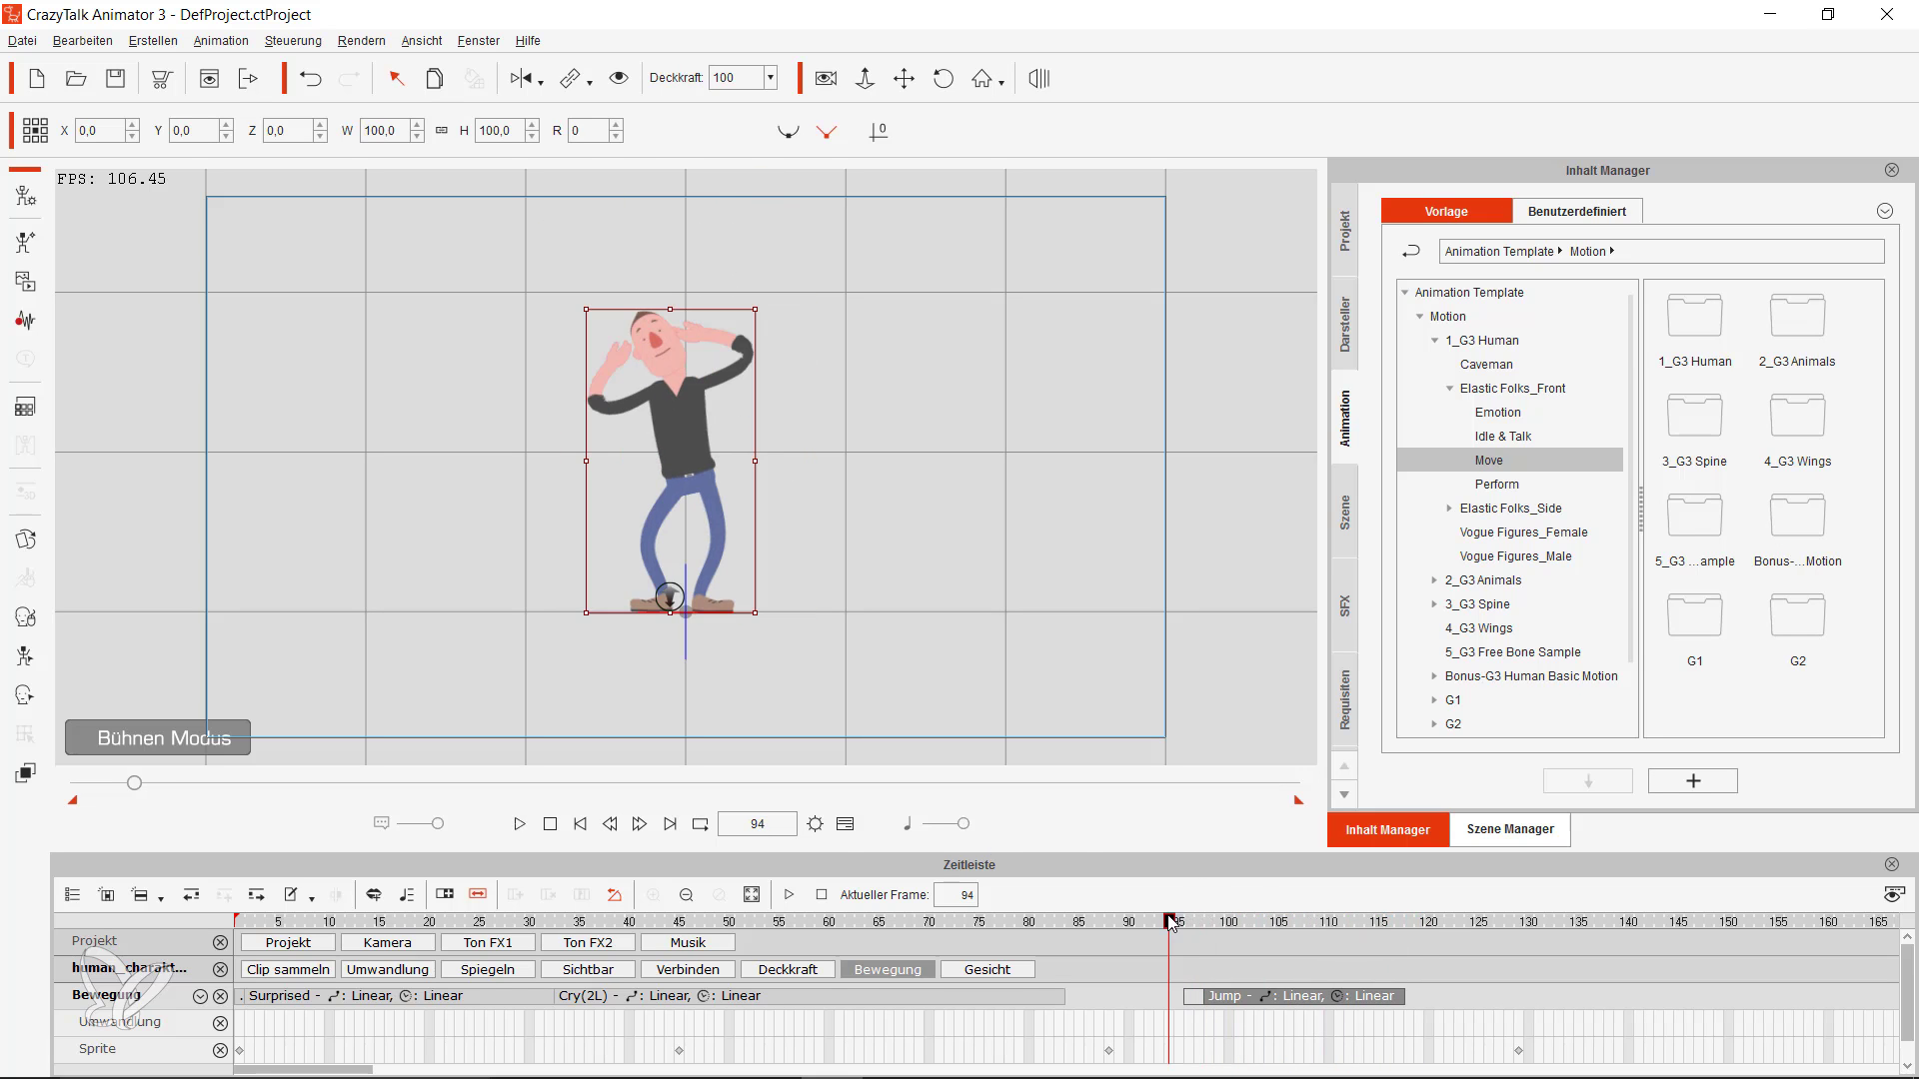
pyautogui.click(520, 823)
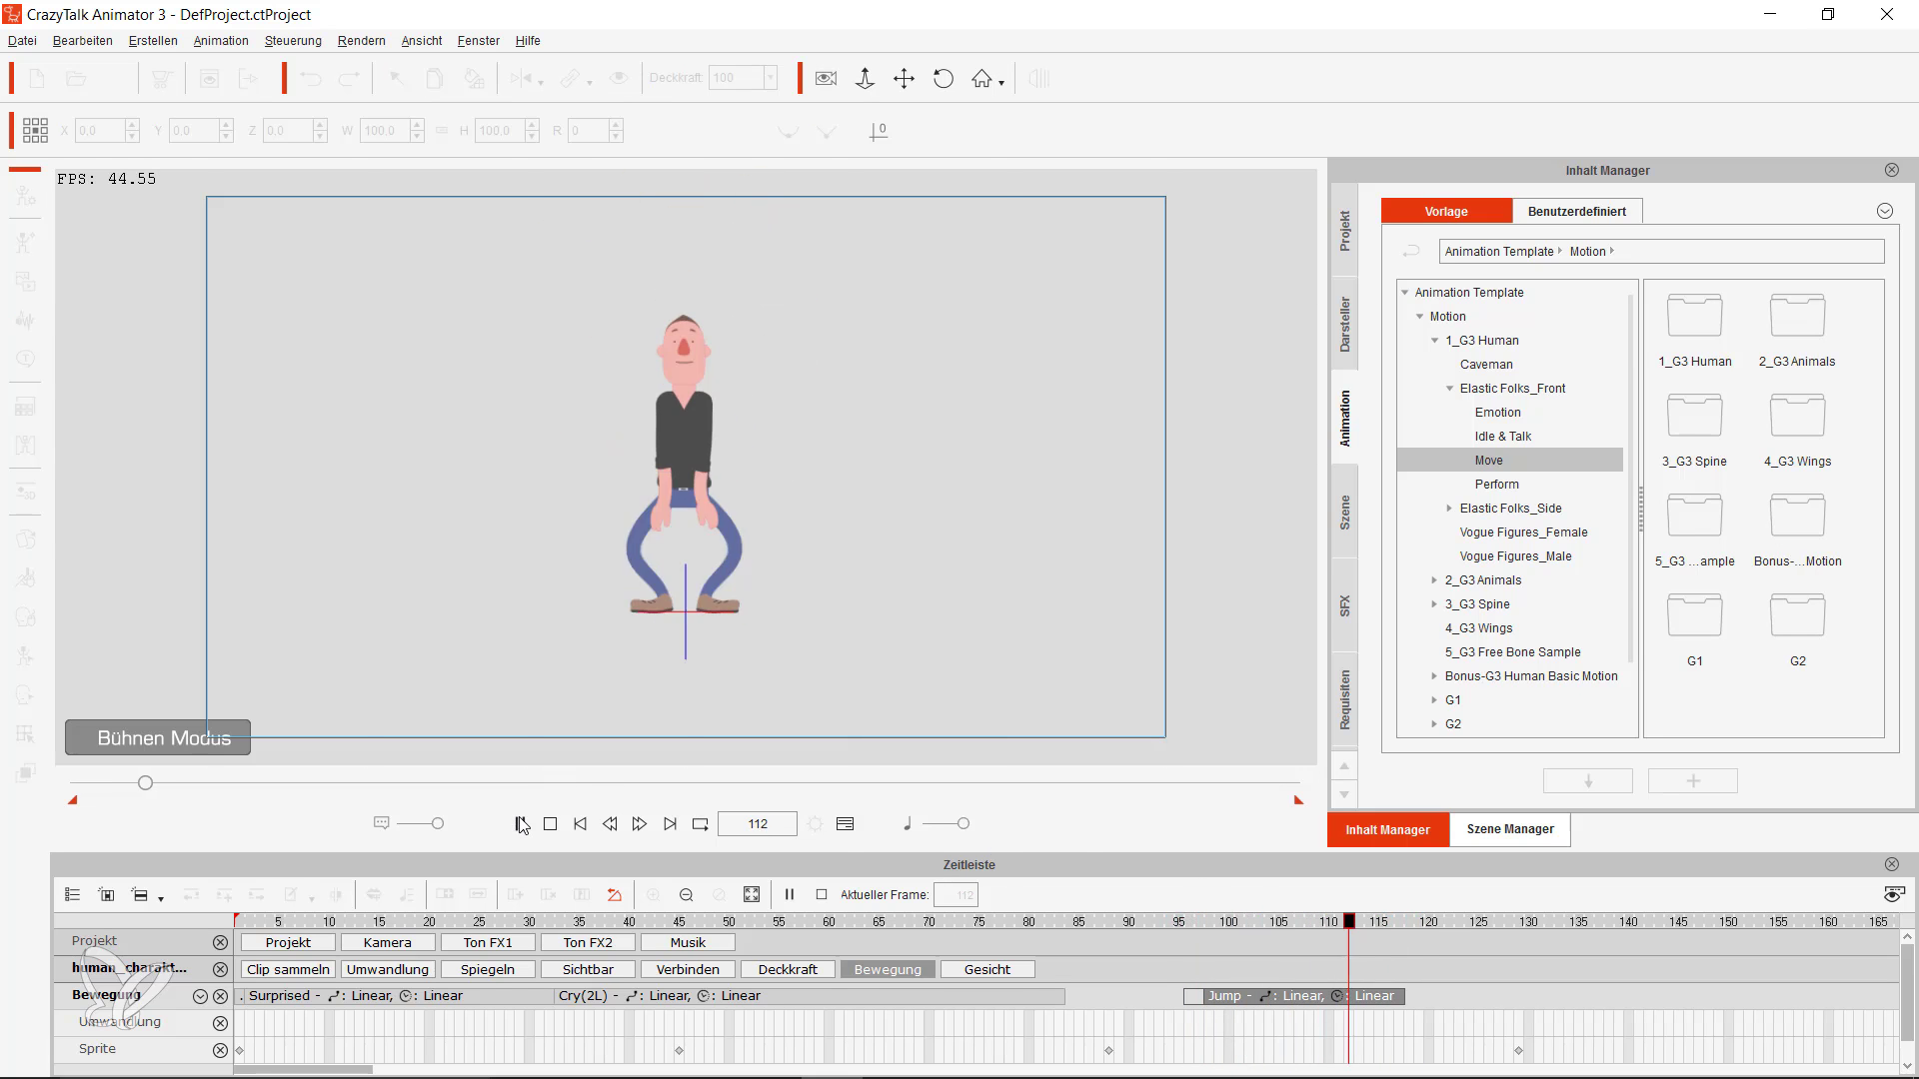
pyautogui.press('space')
# - Slow down the Jump clip by stretching its end to about frame 147 and play the slower jump from frame 94
pyautogui.moveTo(1430, 921); pyautogui.dragTo(1319, 925)
pyautogui.moveTo(1404, 1000); pyautogui.dragTo(1697, 1003)
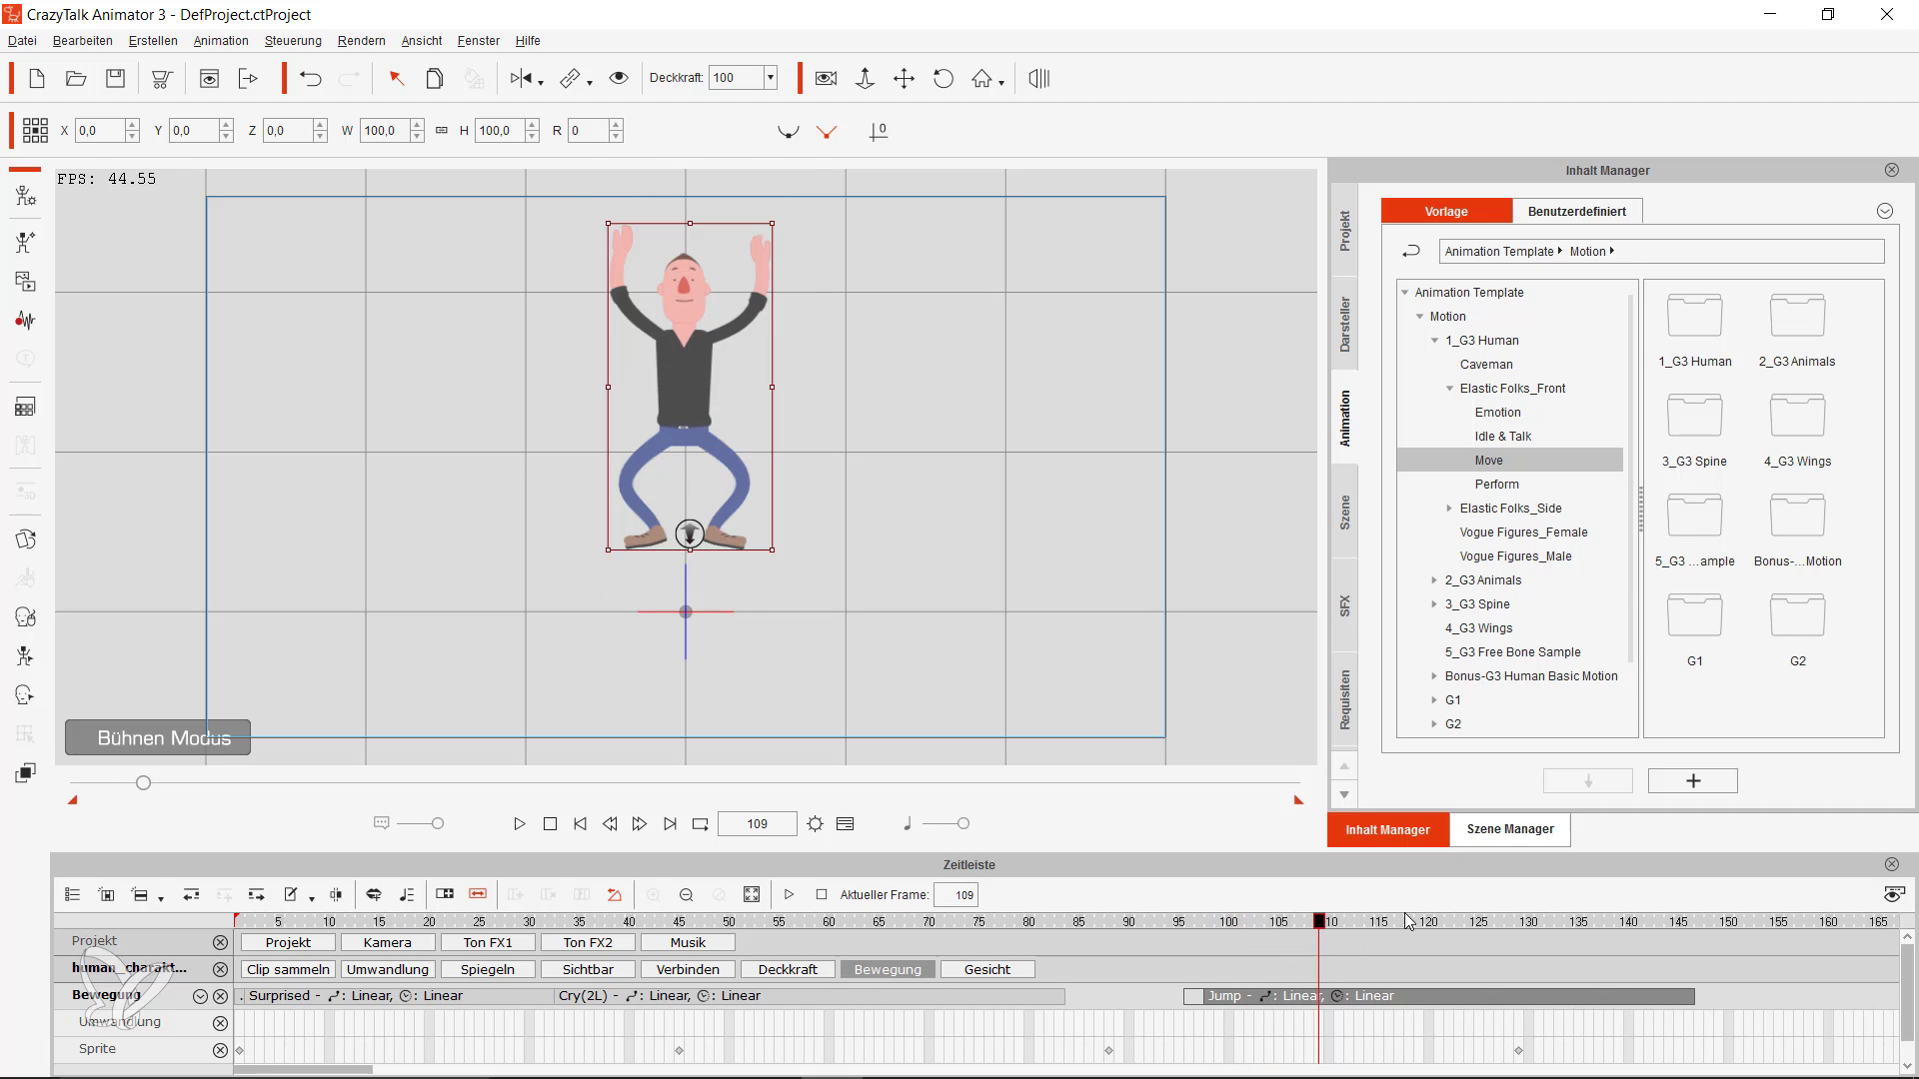
pyautogui.moveTo(1329, 924); pyautogui.dragTo(1176, 926)
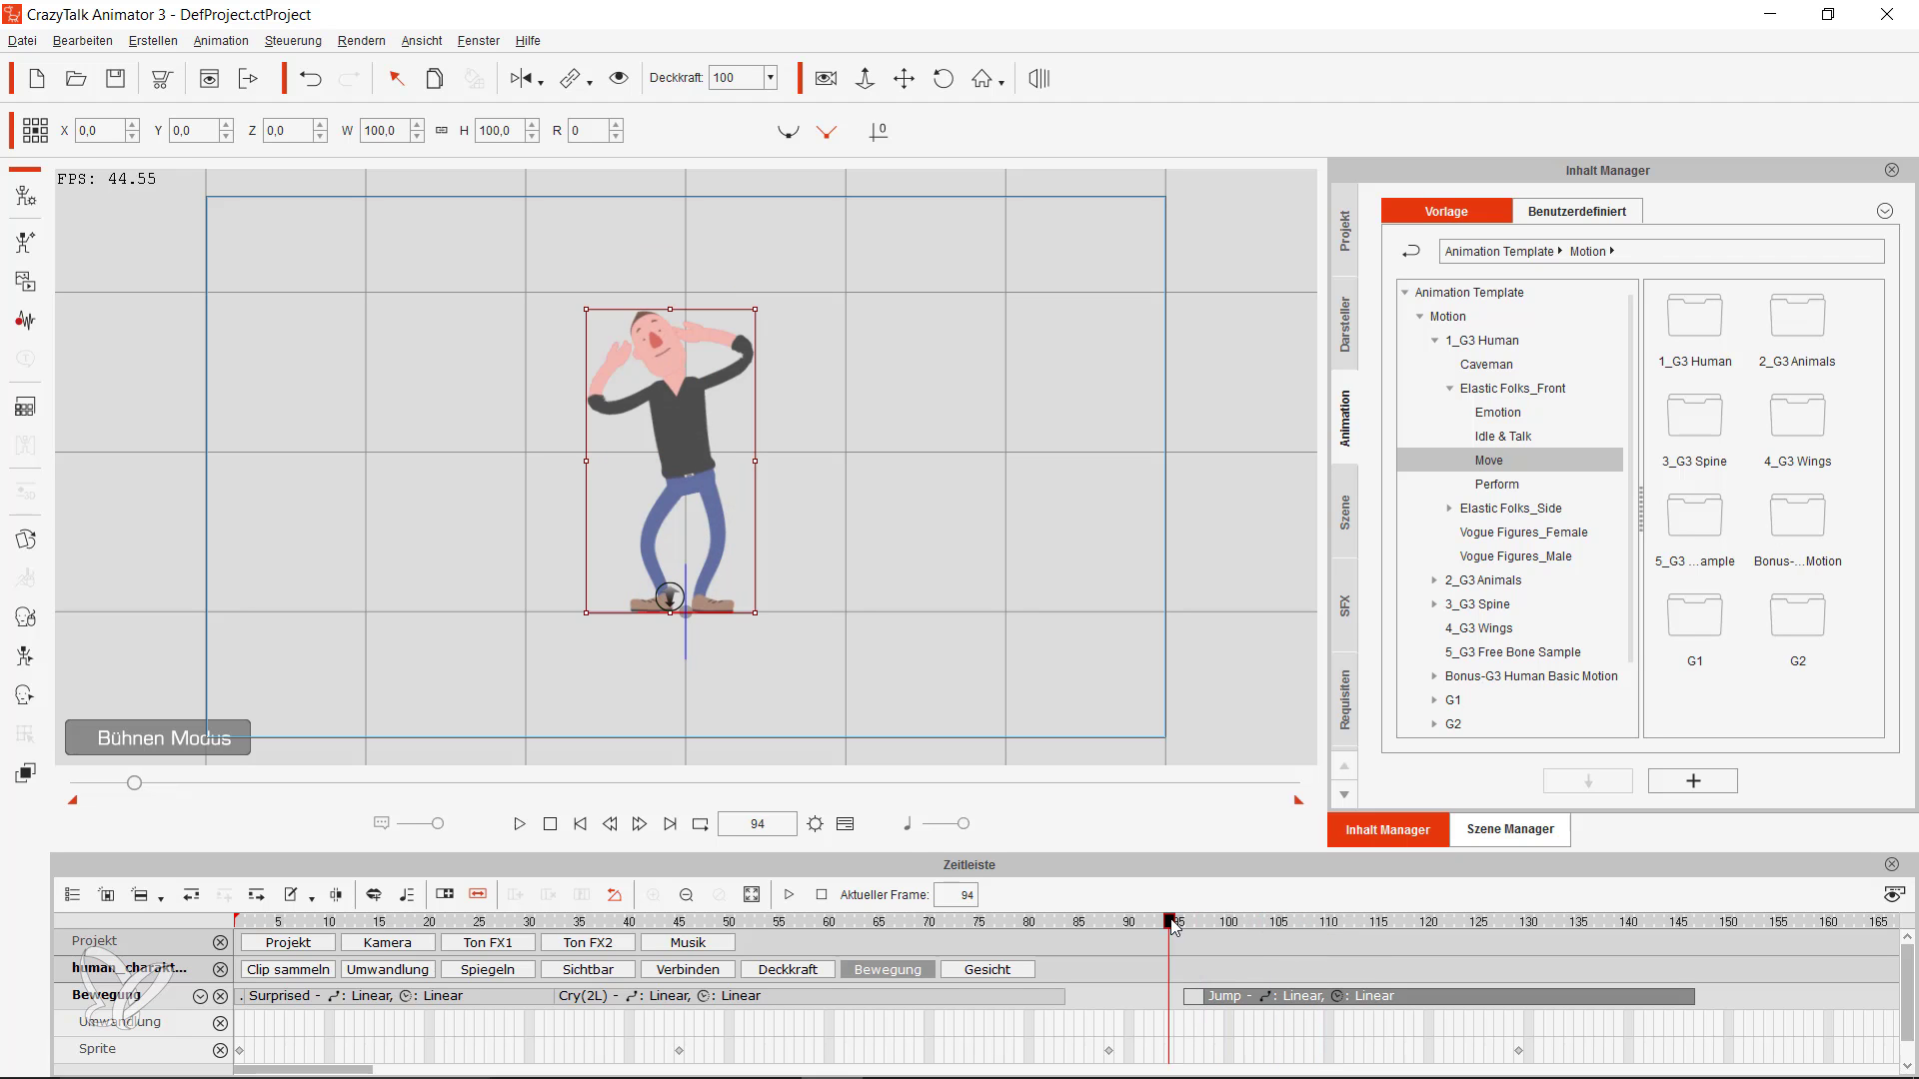
pyautogui.click(522, 826)
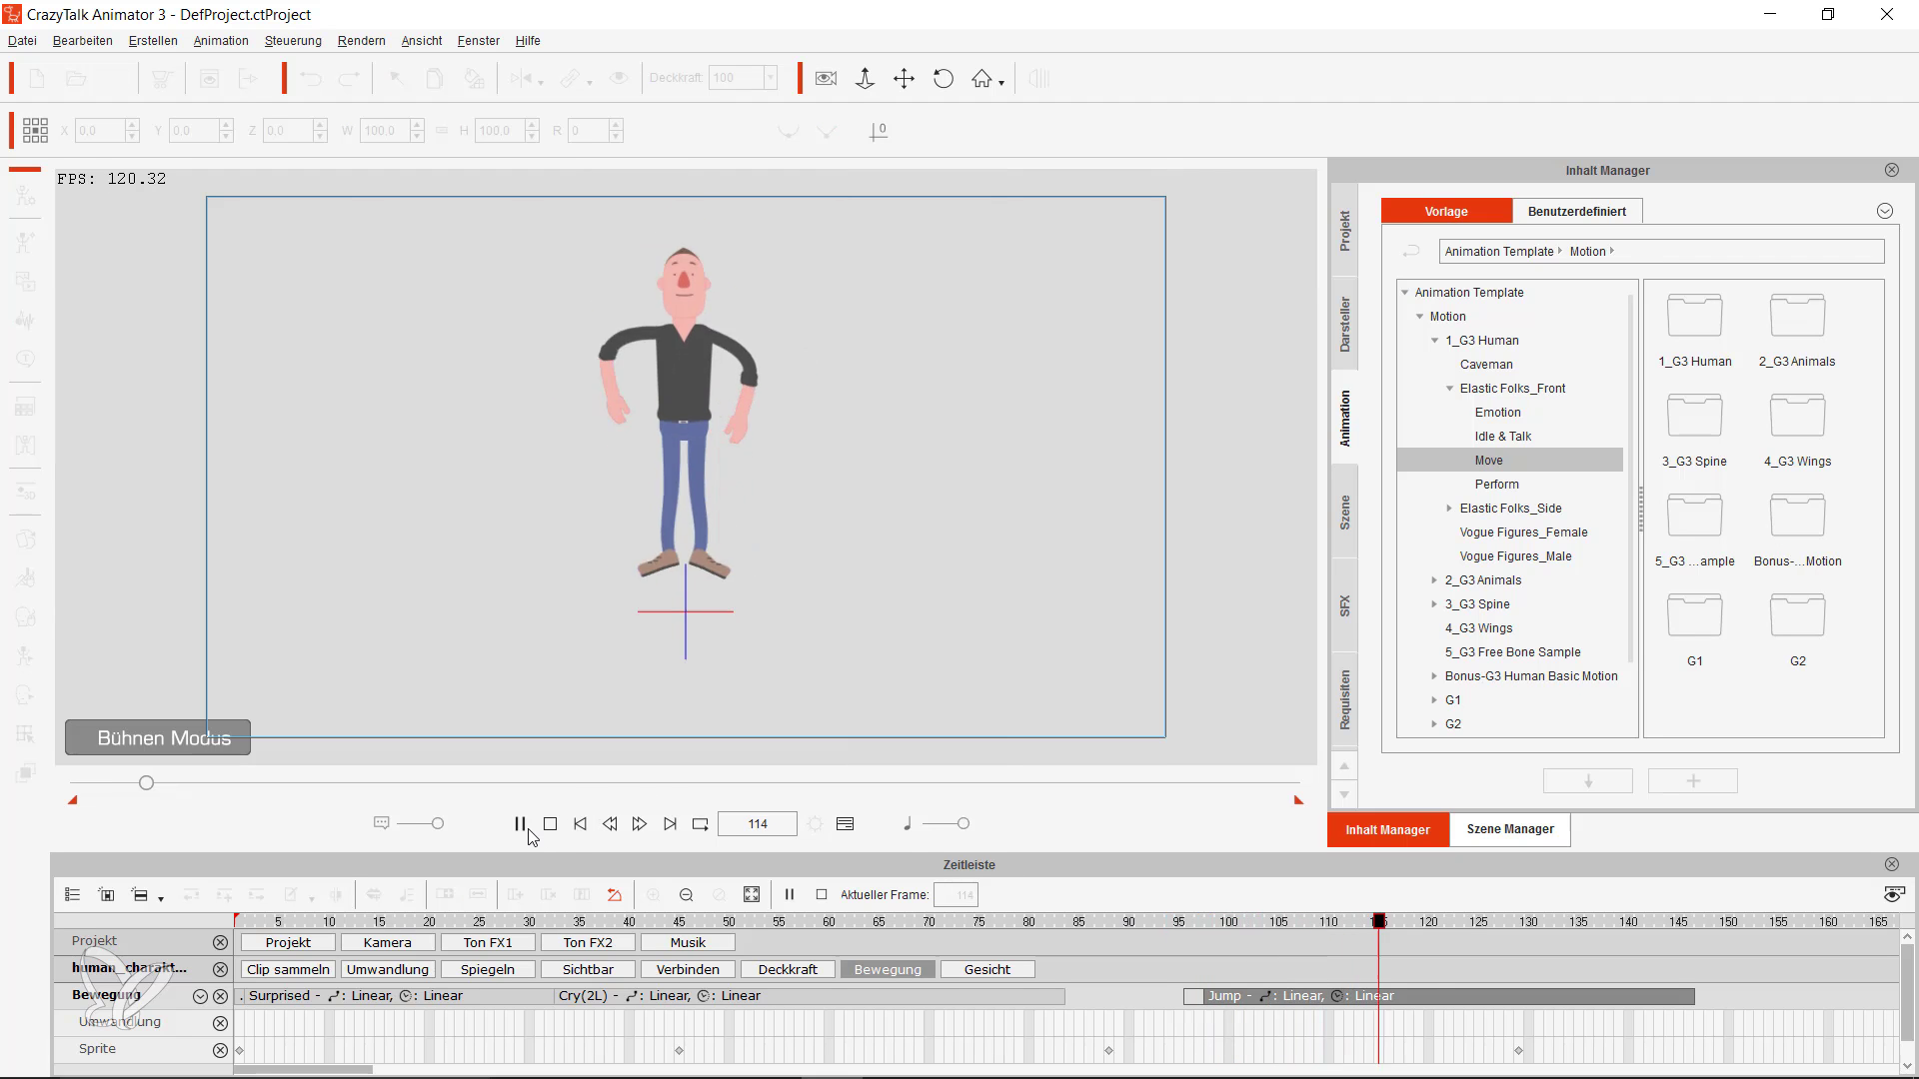
pyautogui.click(523, 829)
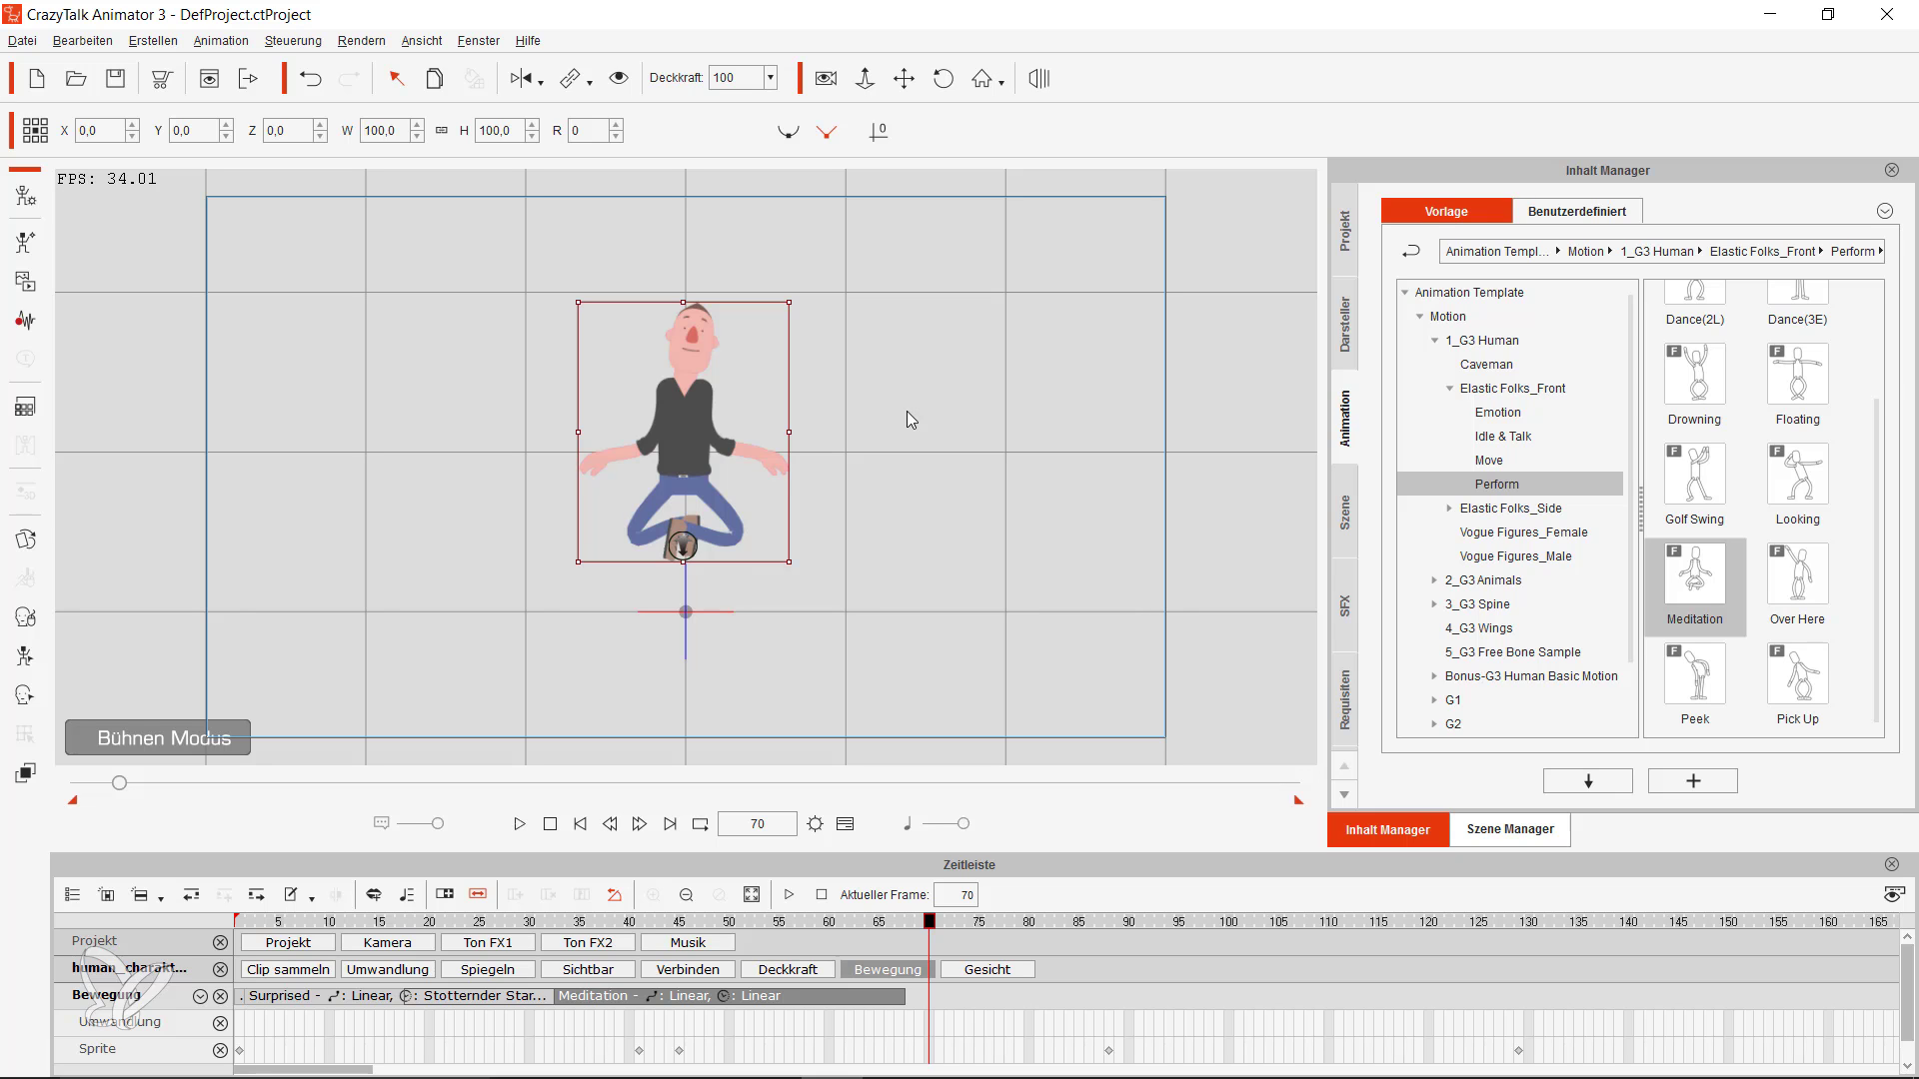
# - Deselect the character and export the animation as an MP4 video, keeping the HD 720p (1280x720) frame size
pyautogui.click(774, 570)
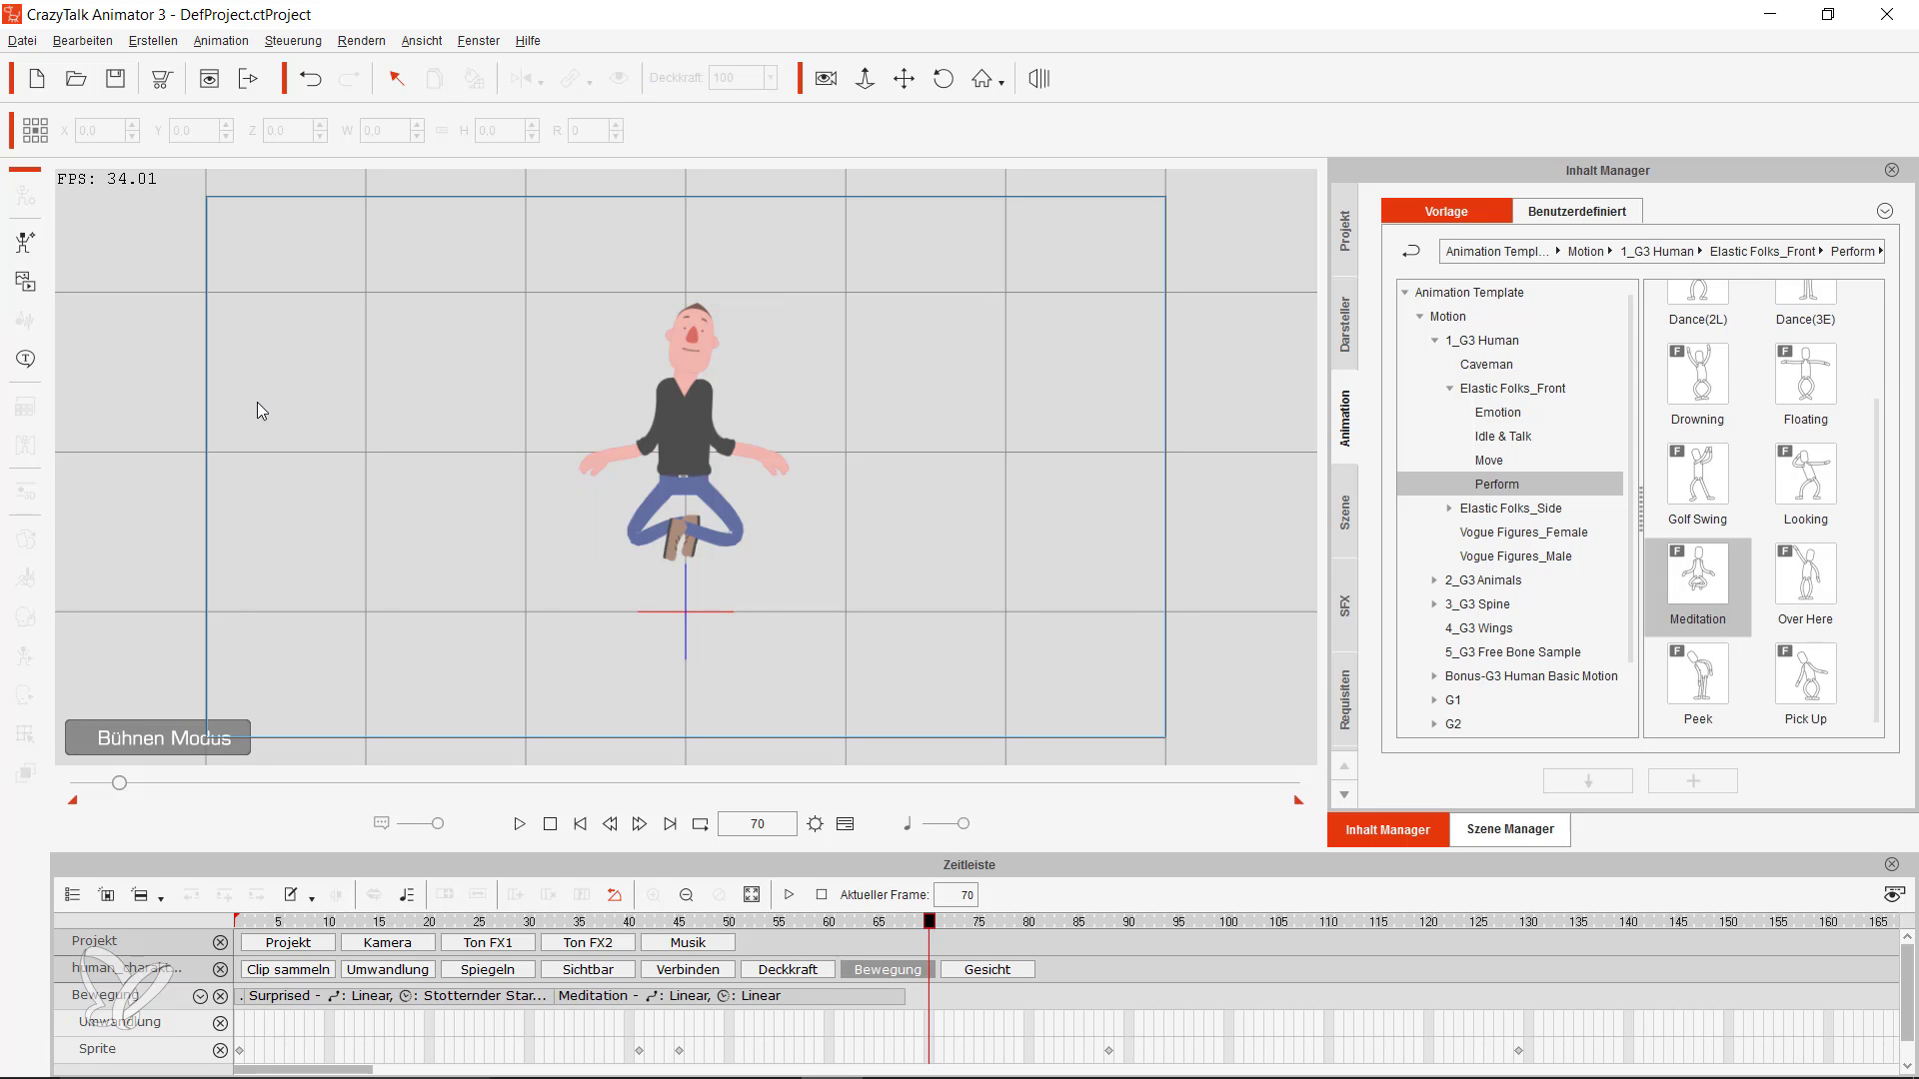
pyautogui.click(361, 41)
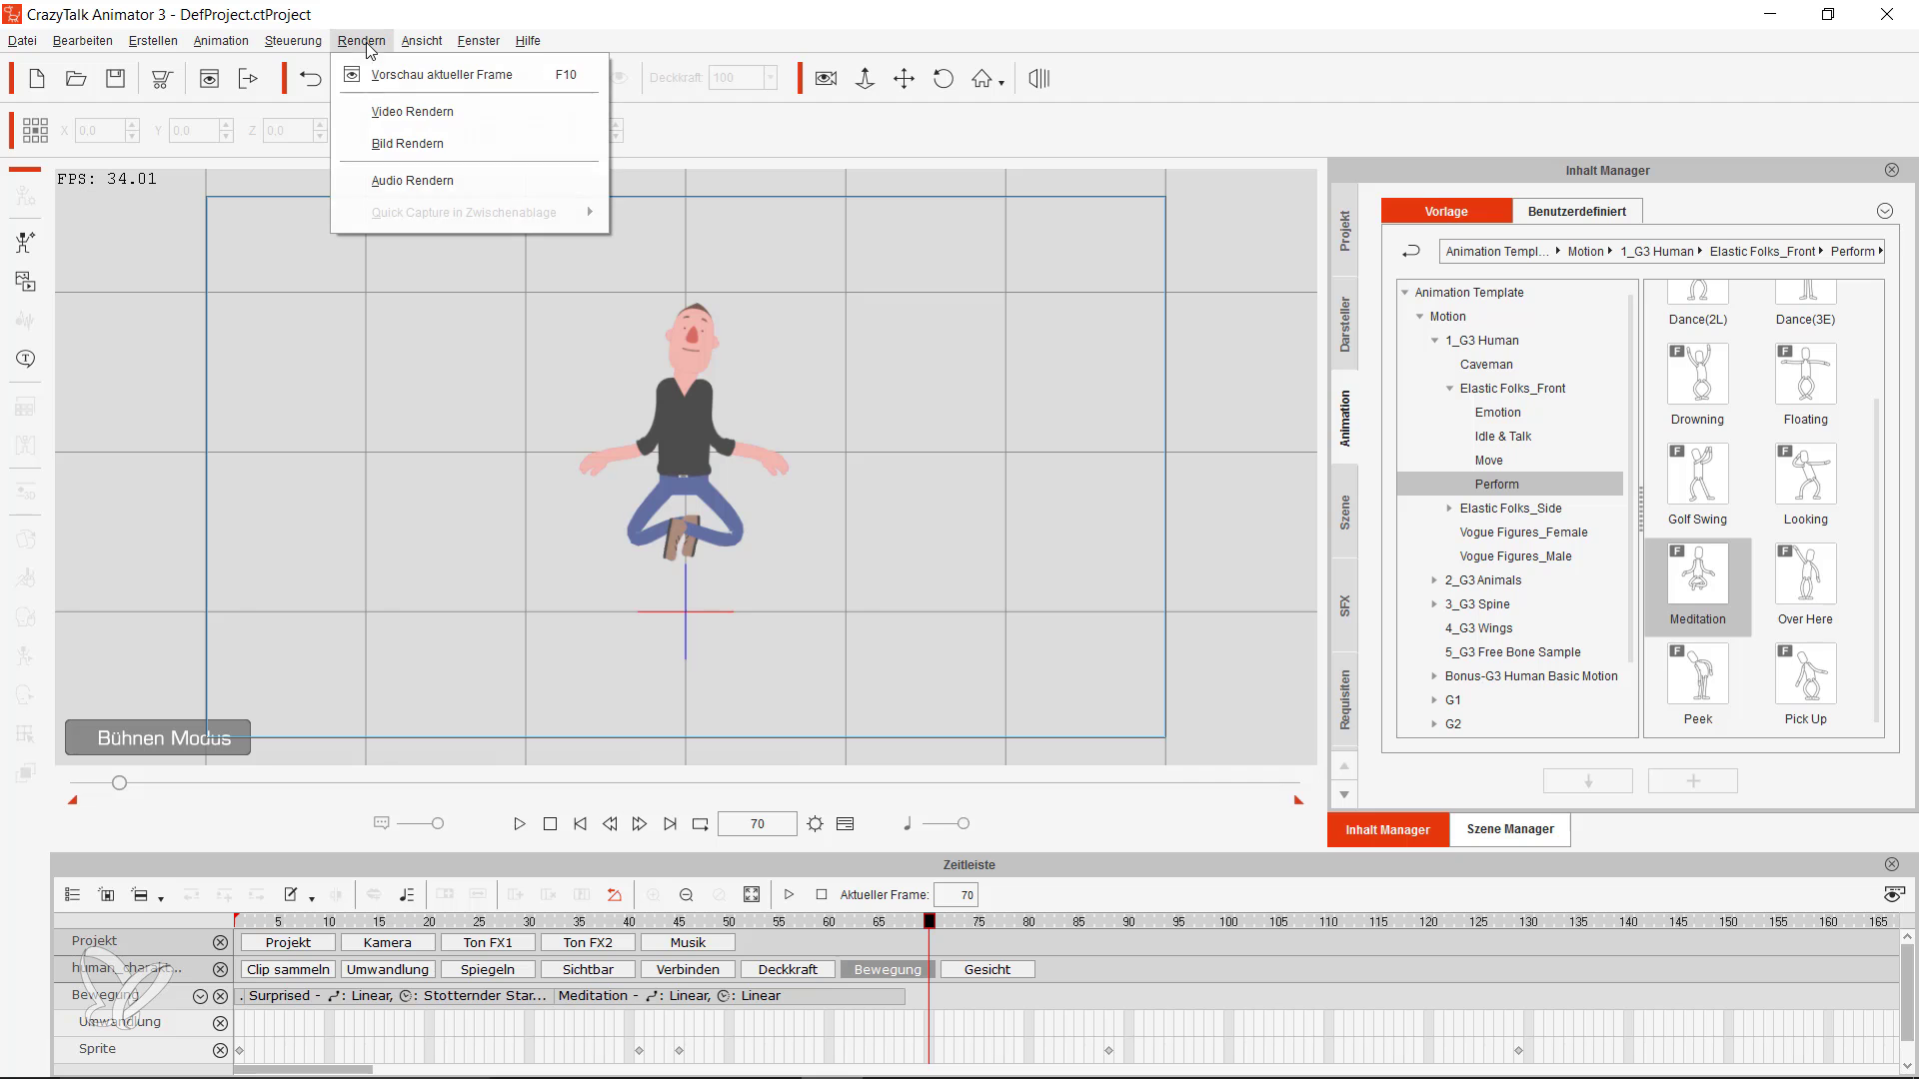
pyautogui.click(412, 111)
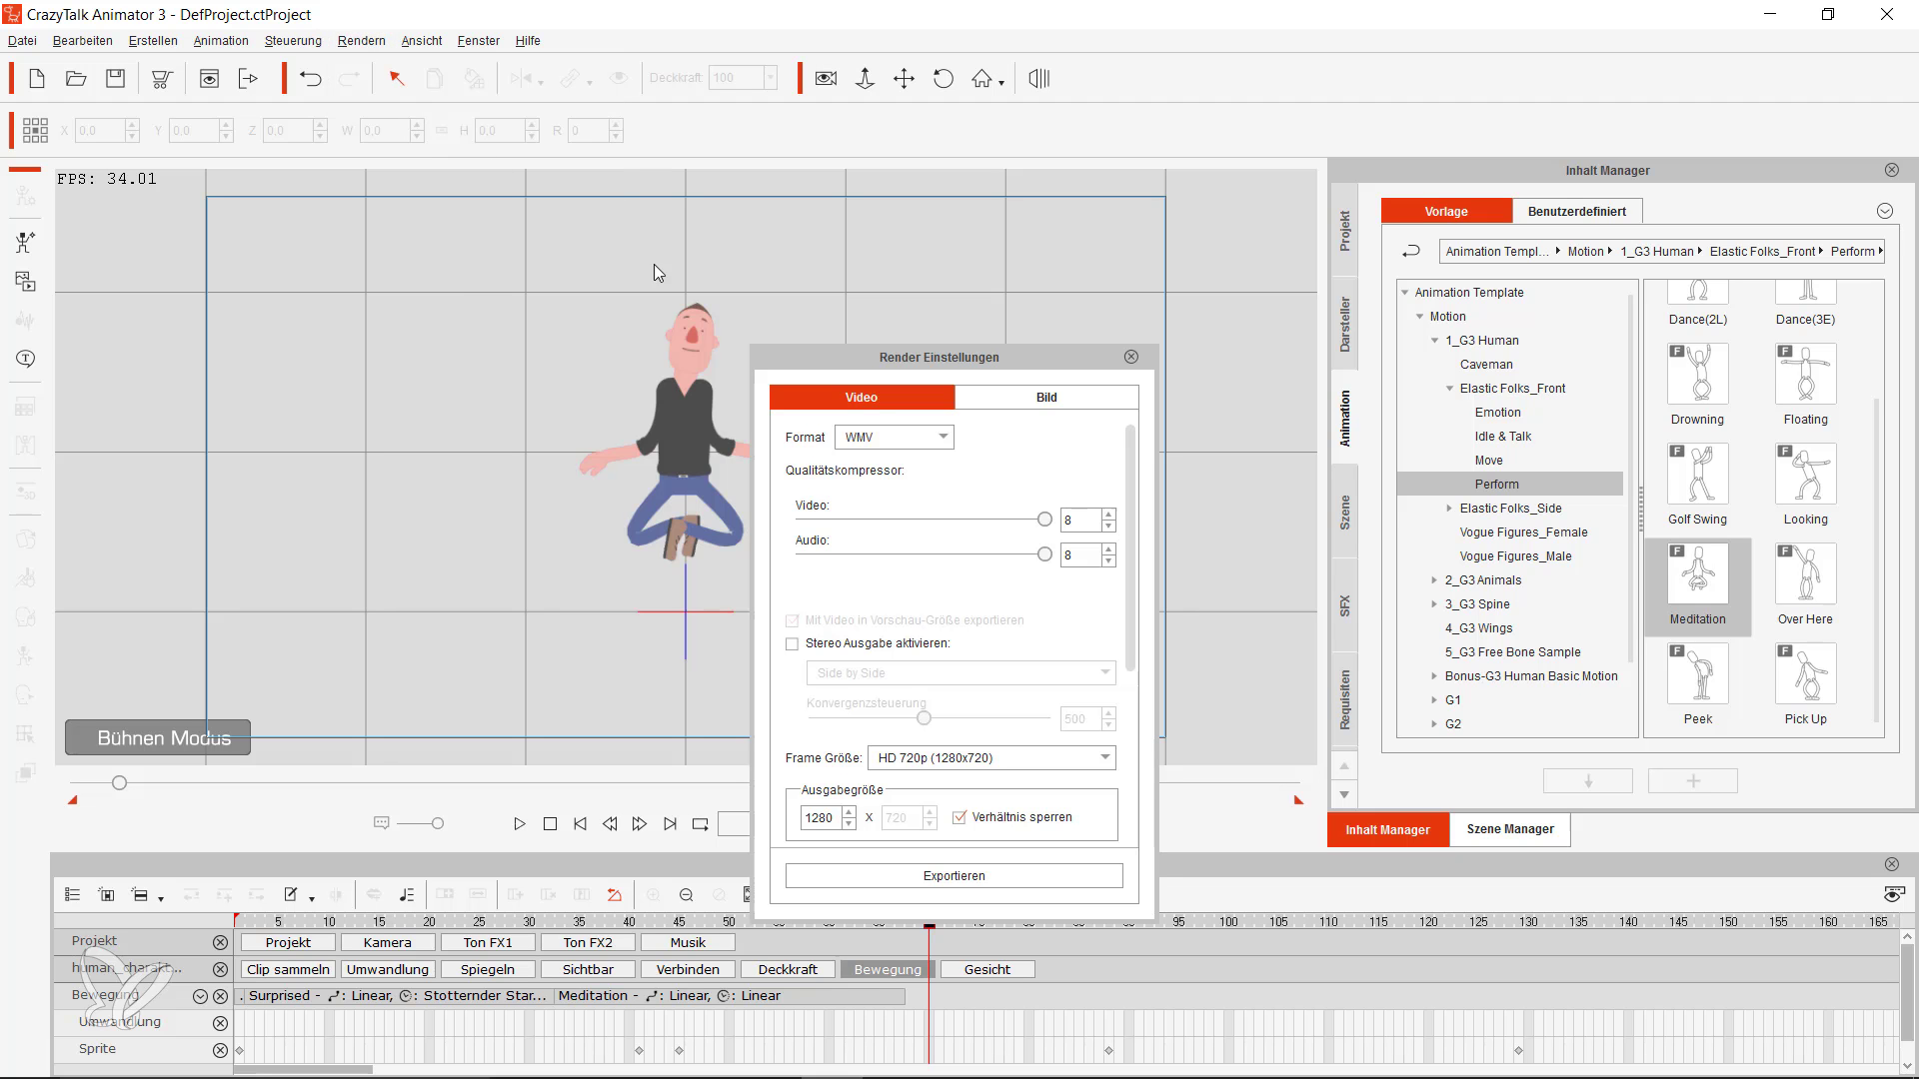
pyautogui.click(900, 440)
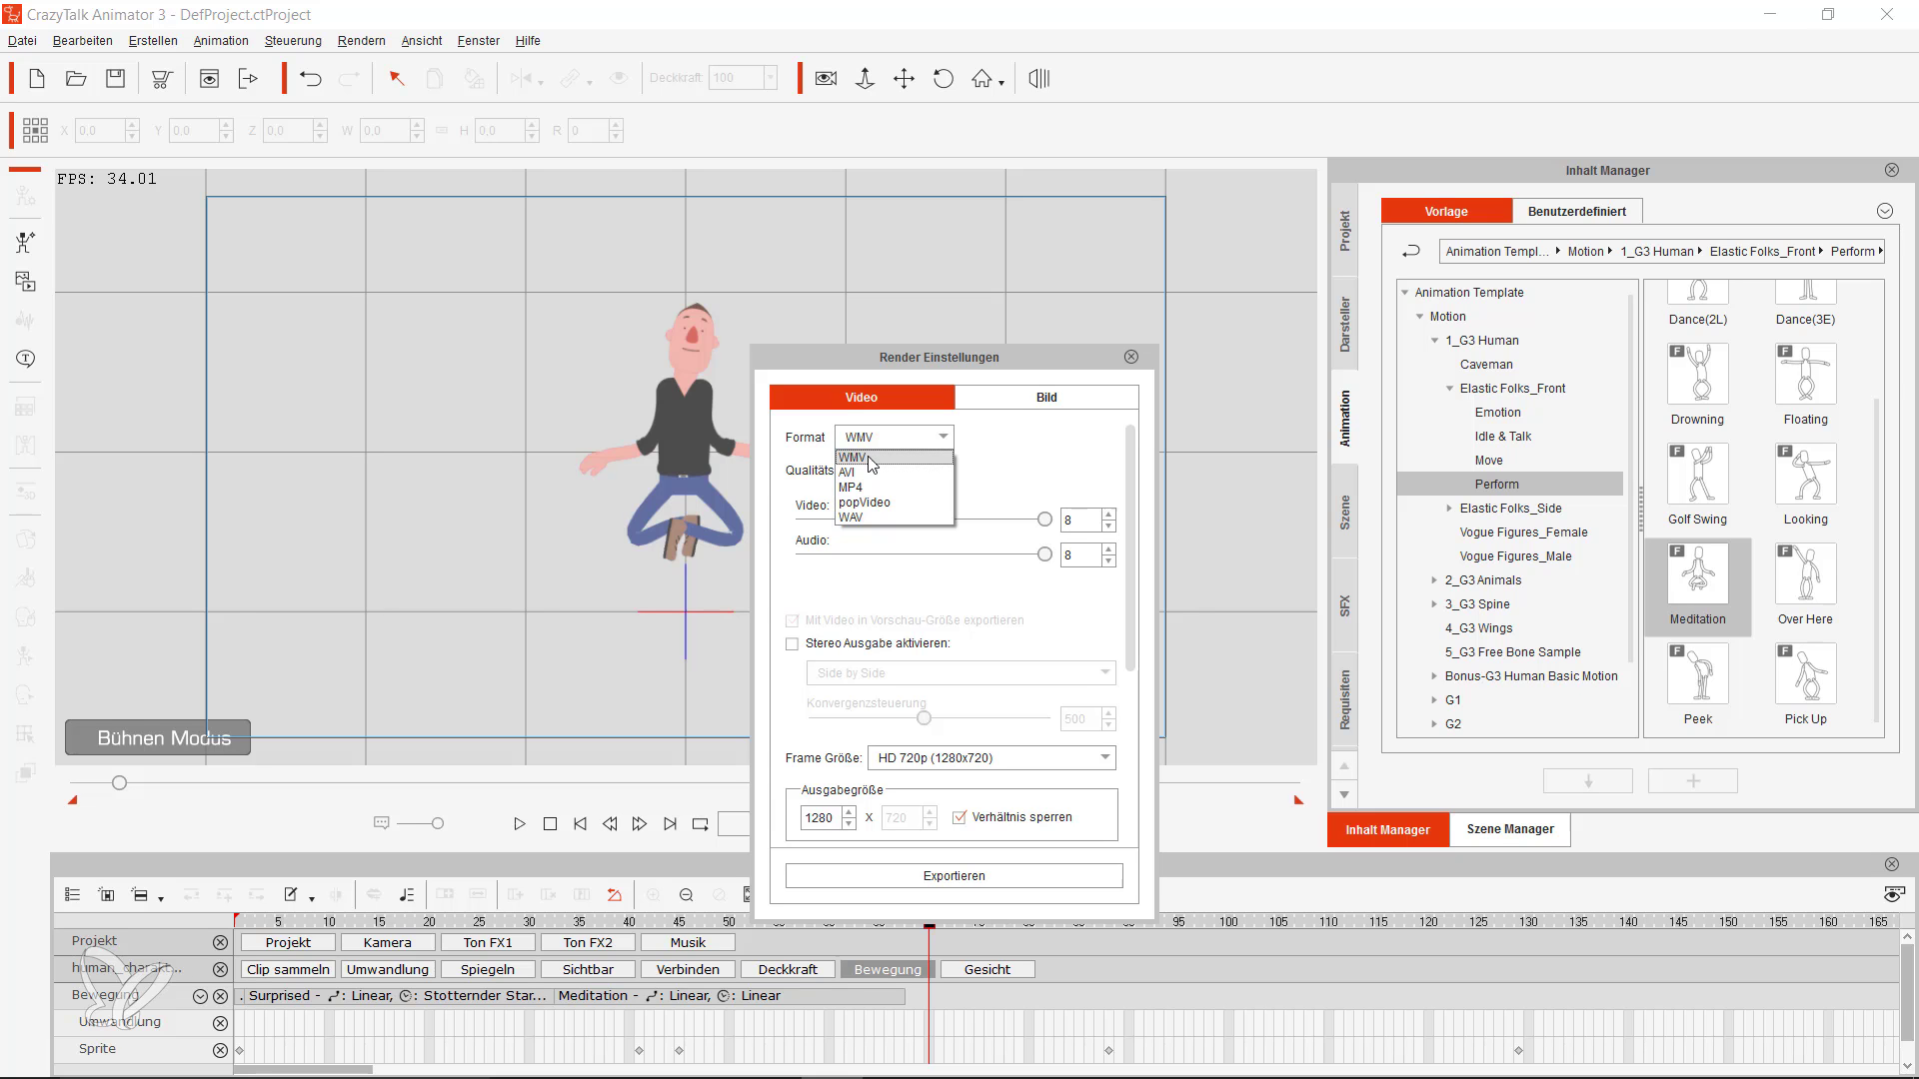
pyautogui.click(866, 488)
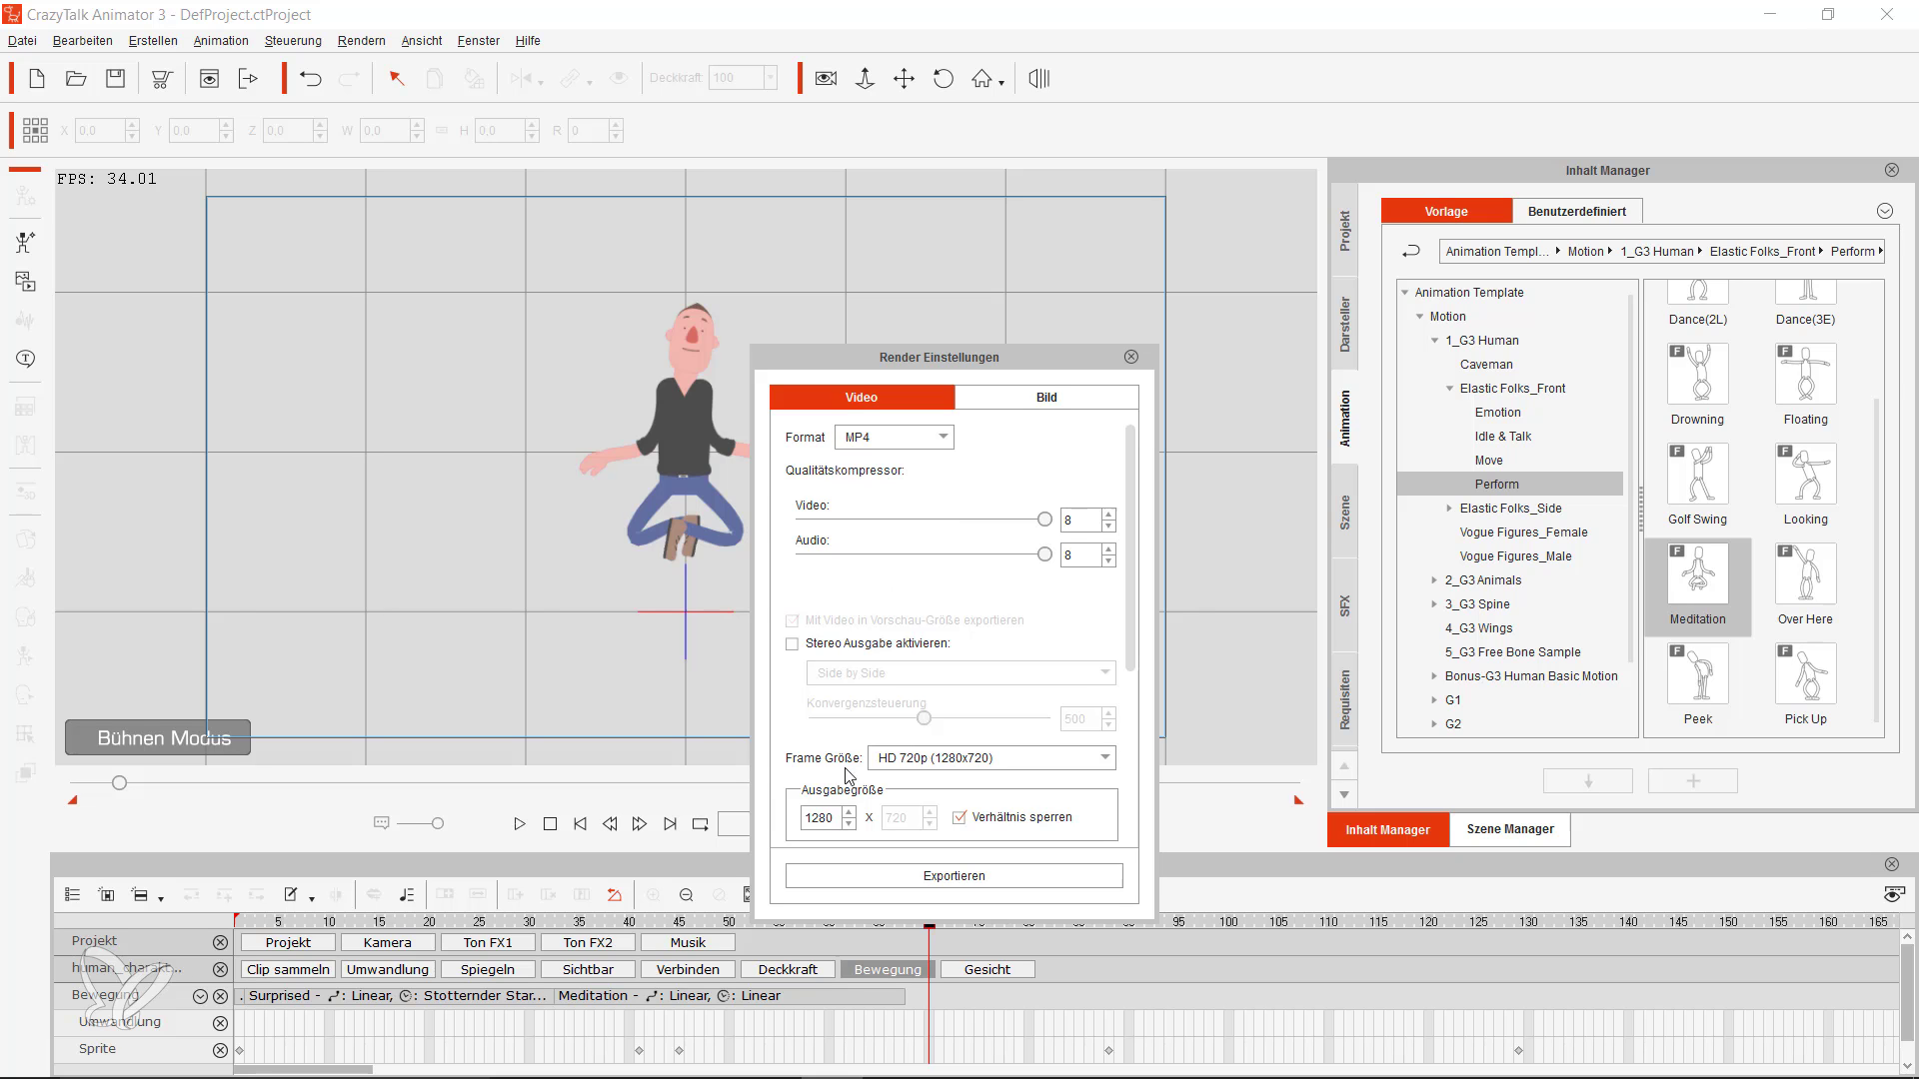
pyautogui.click(966, 756)
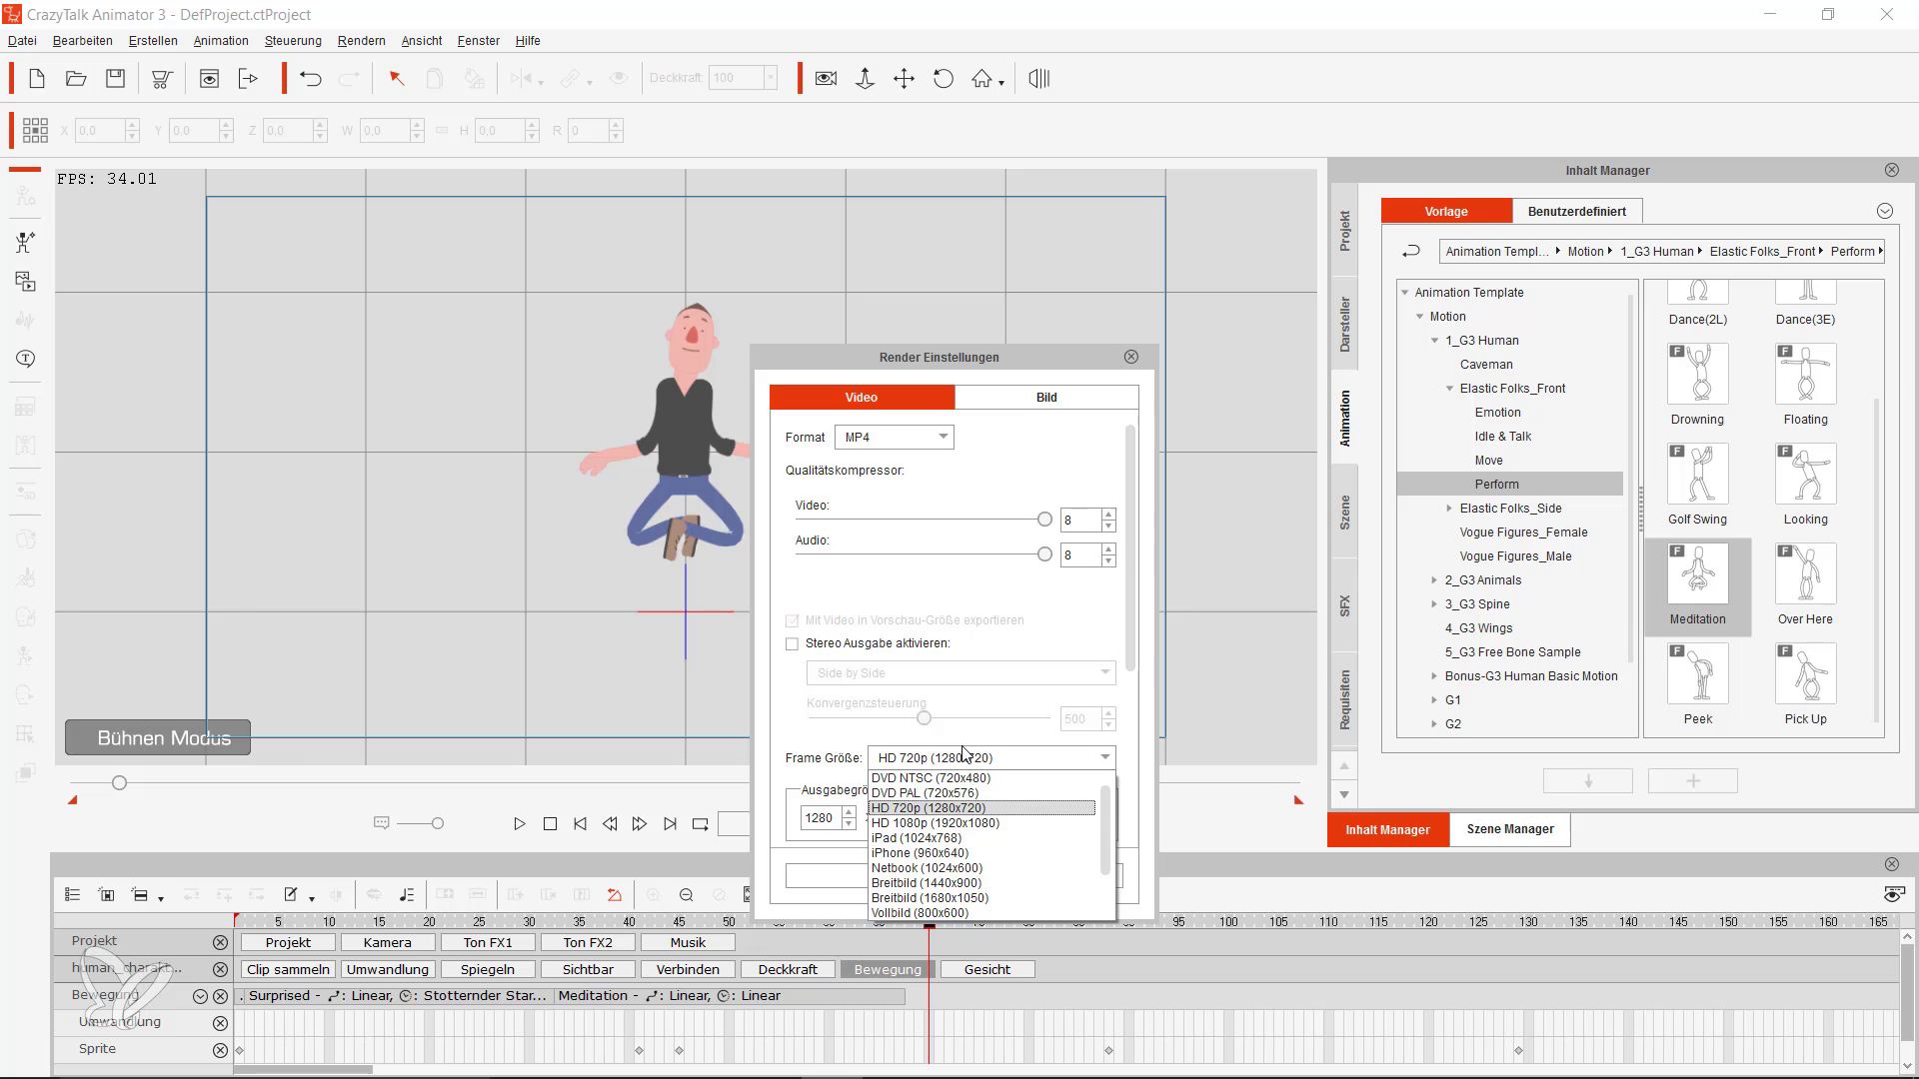
pyautogui.click(965, 756)
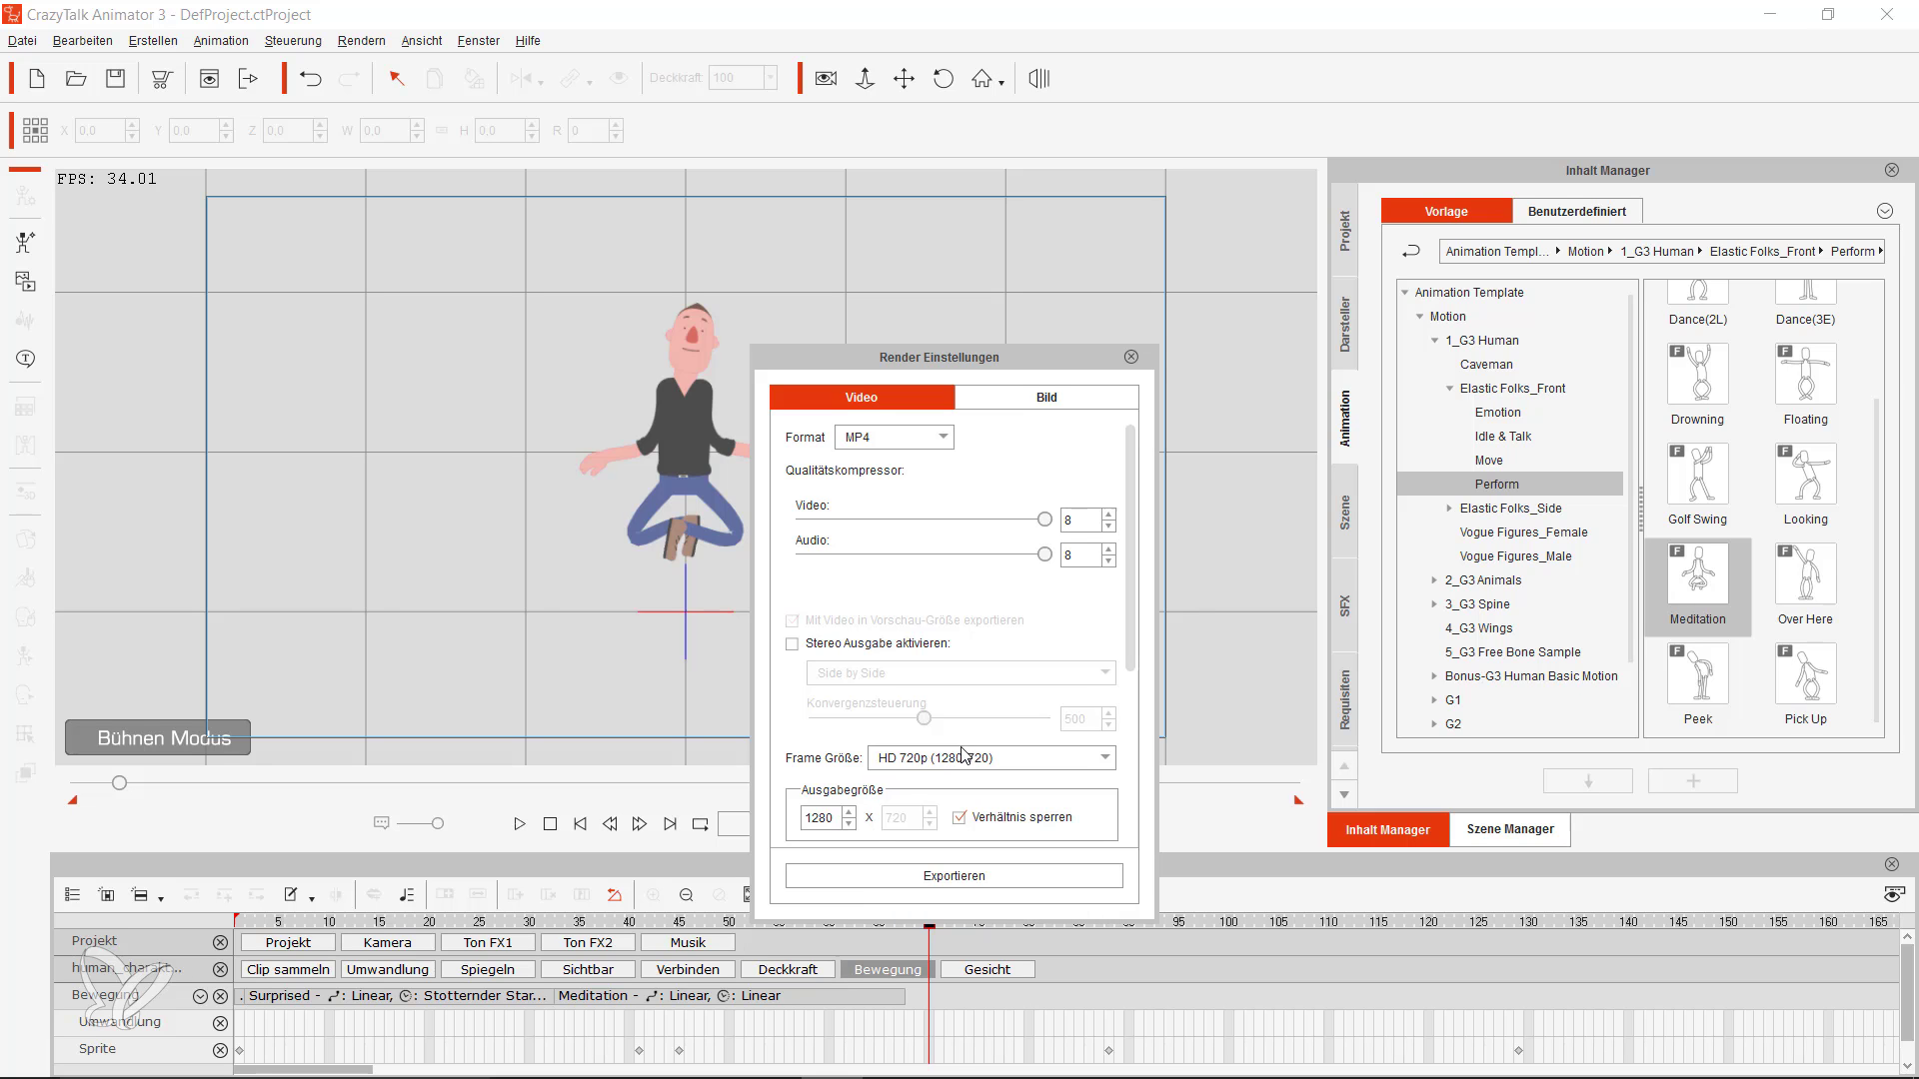
pyautogui.click(929, 877)
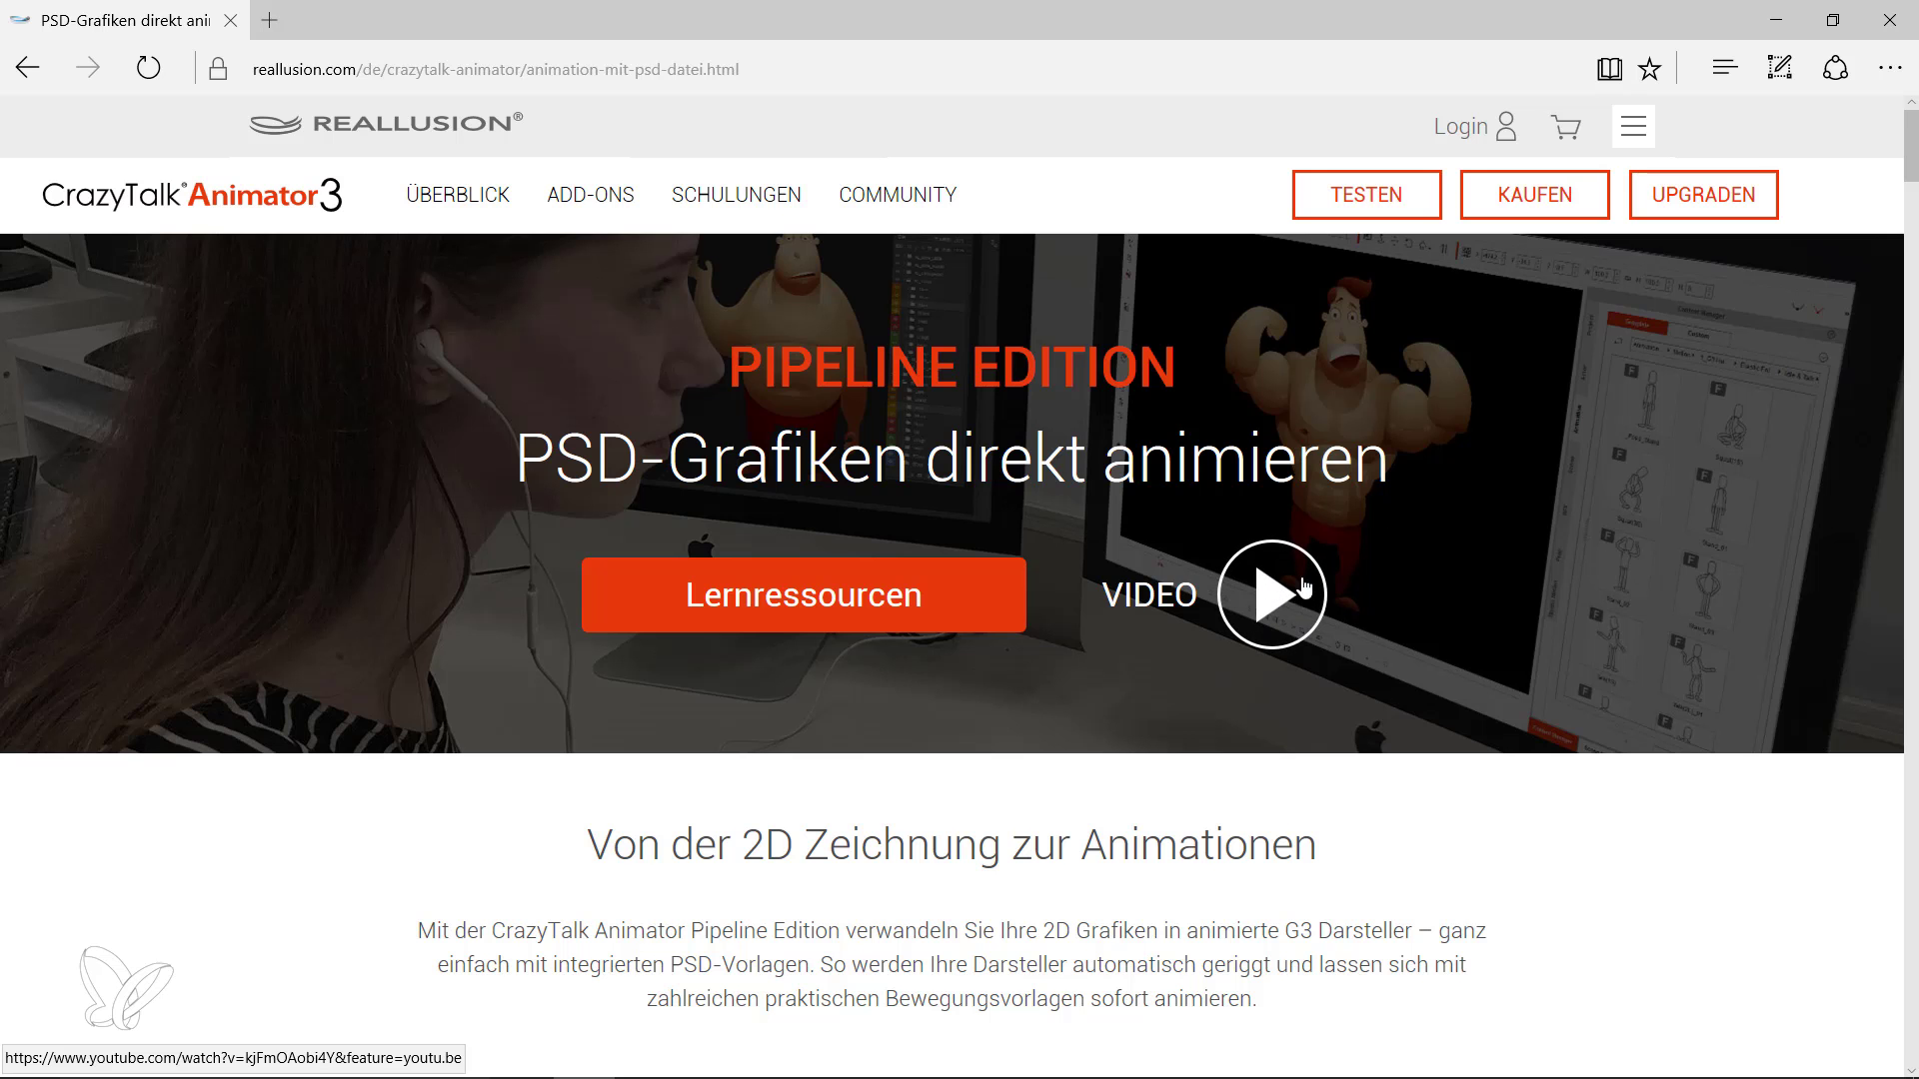
# - Read through the Reallusion page on animating PSD graphics, from the drawing-to-animation workflow to the compatible image editors
pyautogui.scroll(-5, 1209, 618)
pyautogui.scroll(-4, 1210, 618)
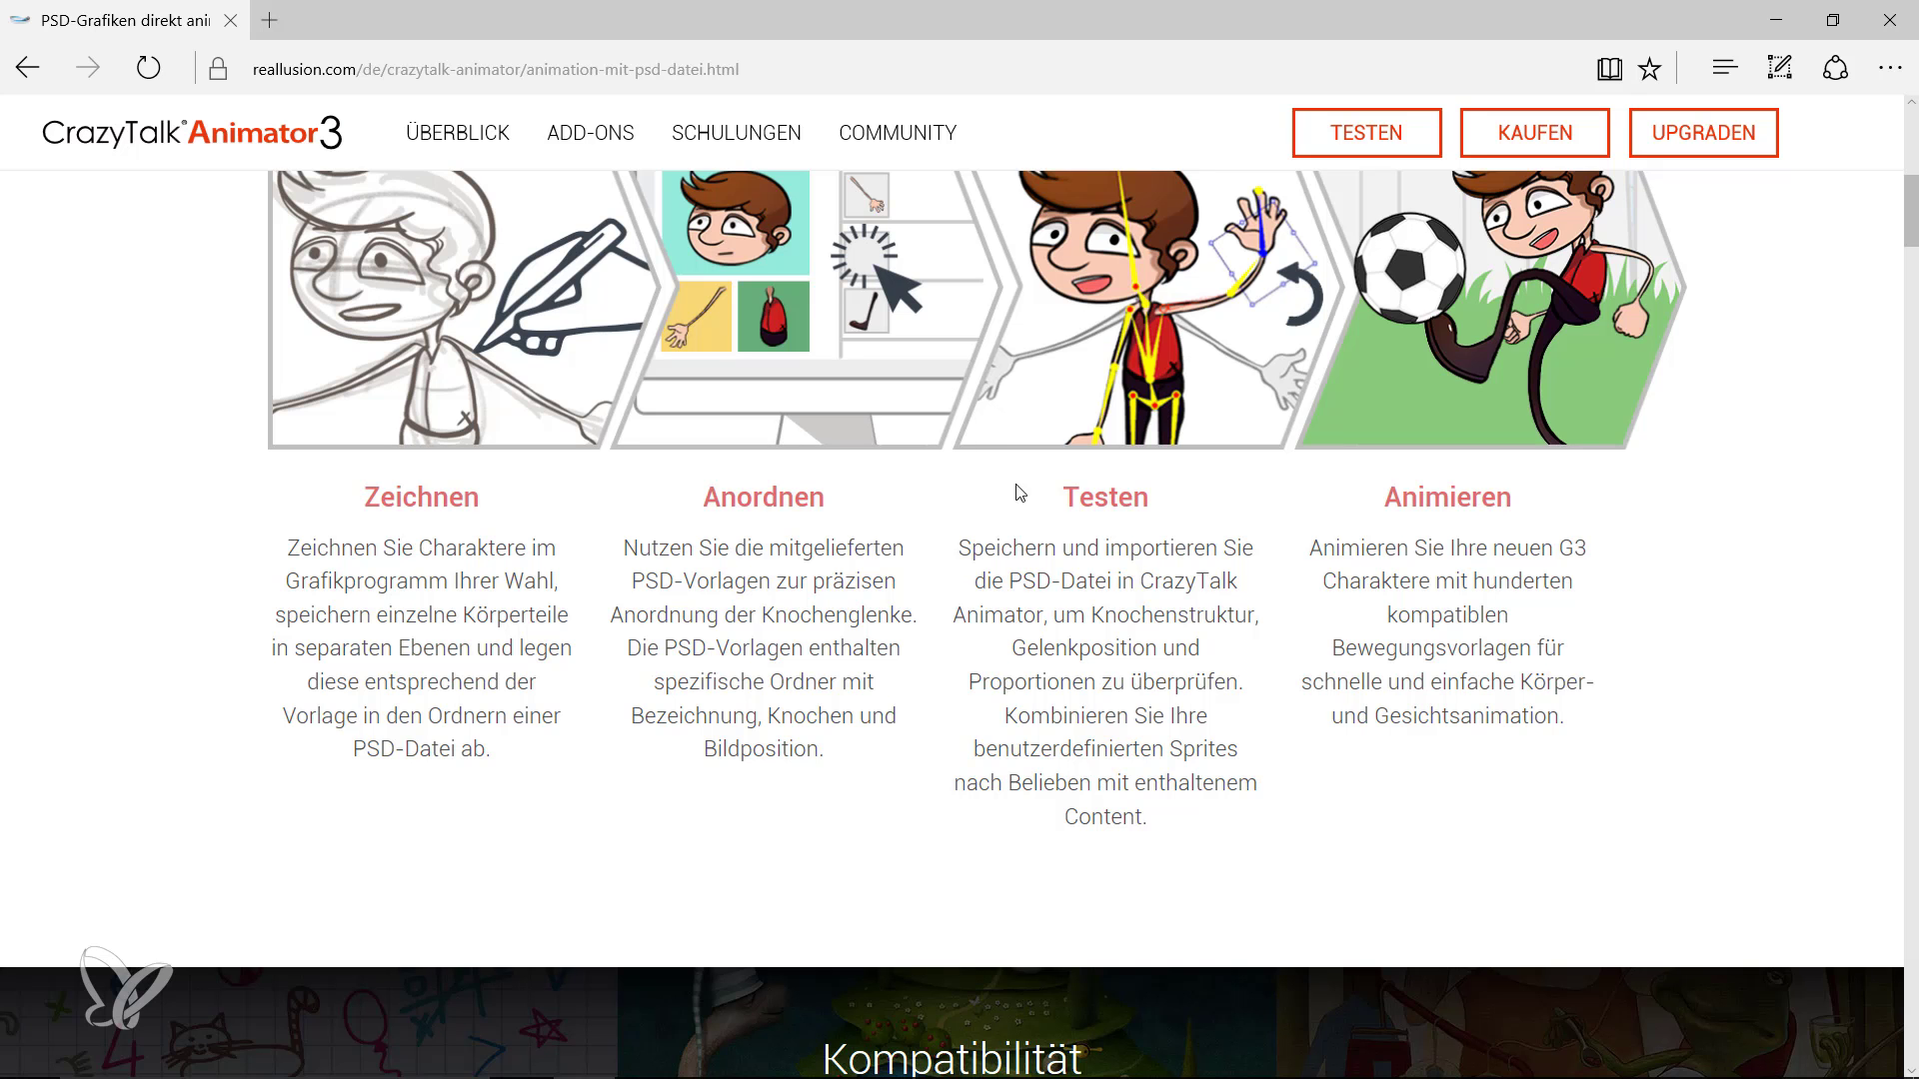
pyautogui.scroll(-5, 1025, 577)
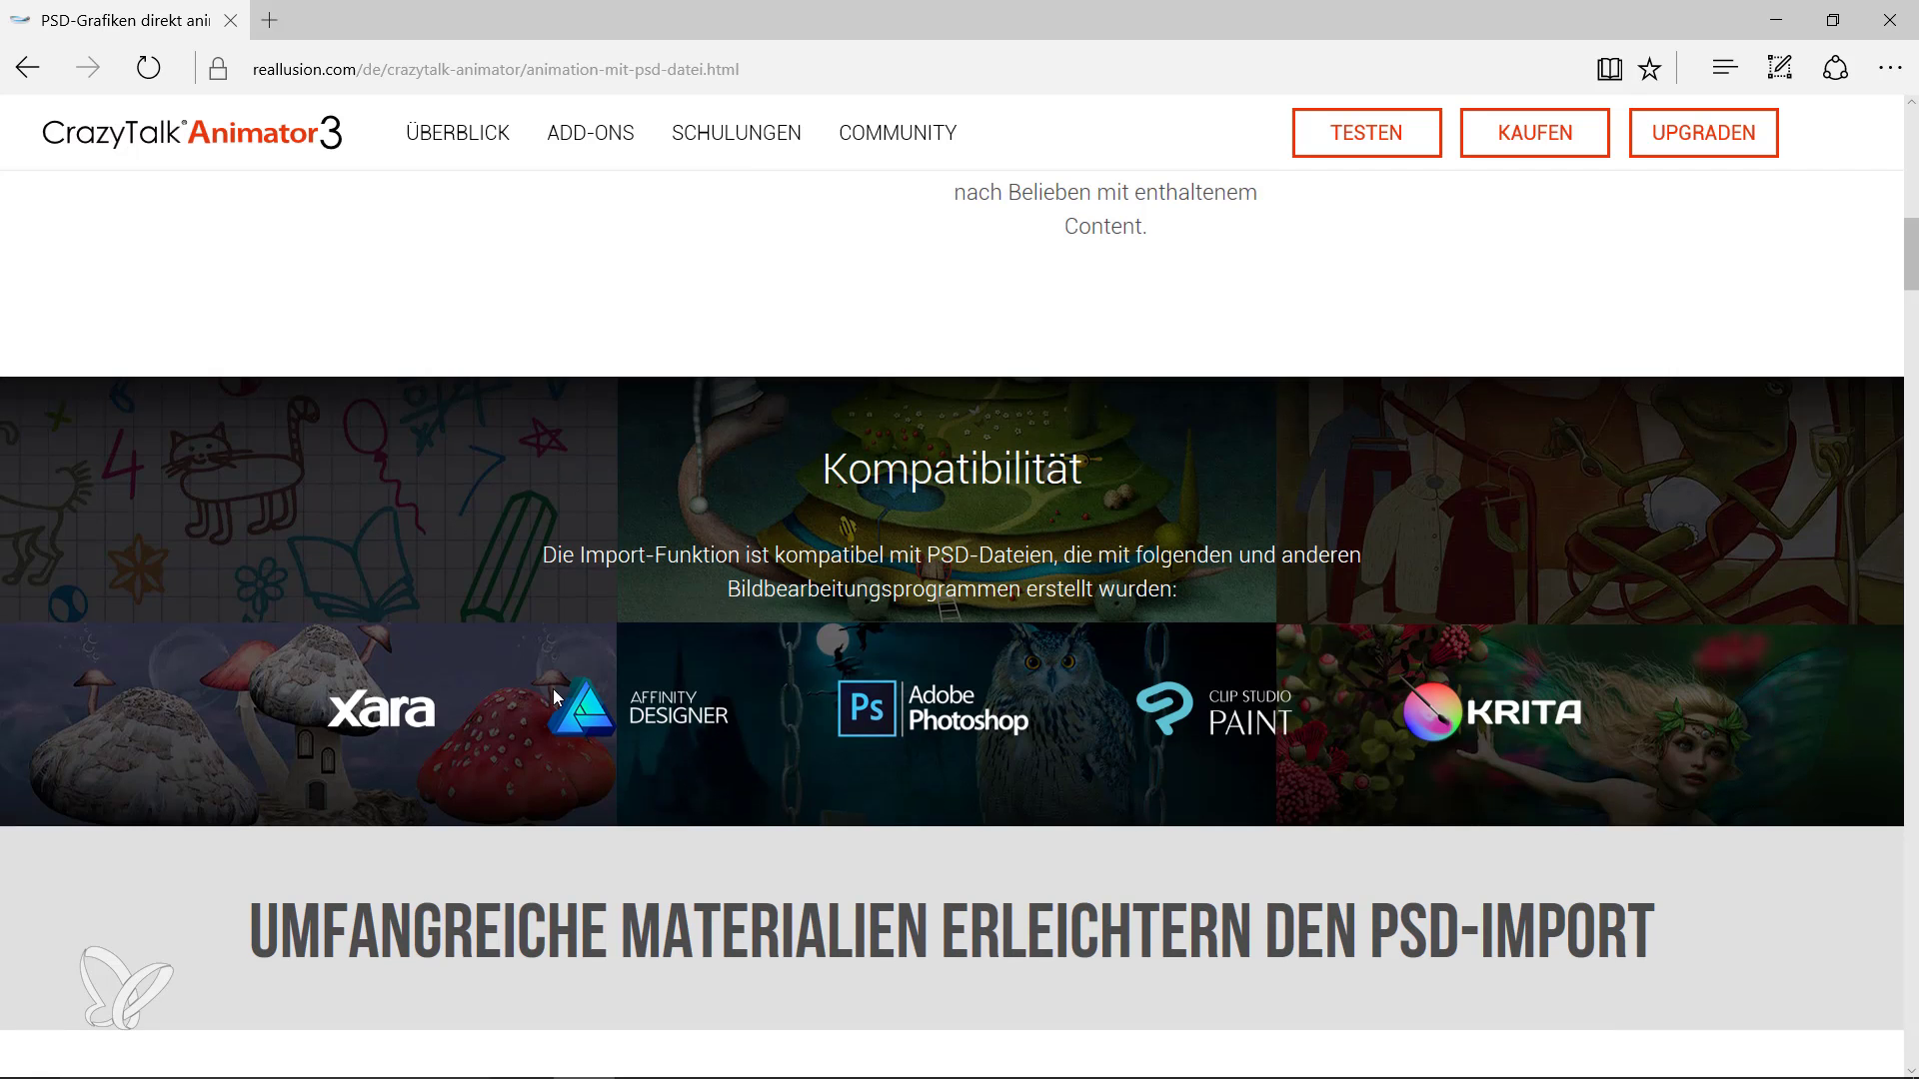